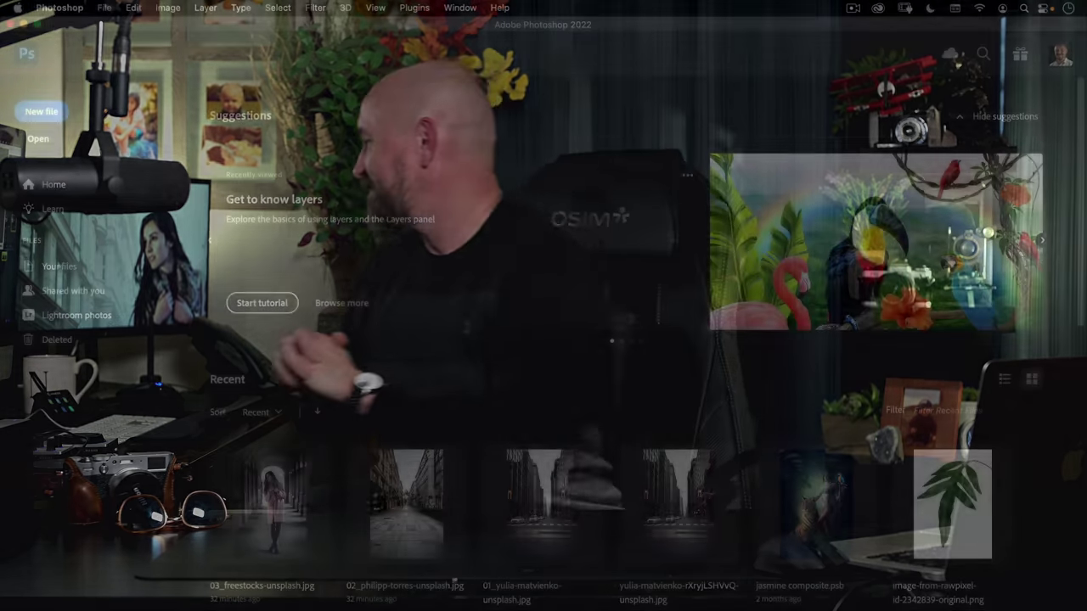
- Open the city street photo whose file name starts with 01 from the 05_Atmospheric Depth folder
{"action": "left_click", "coordinate": [104, 9]}
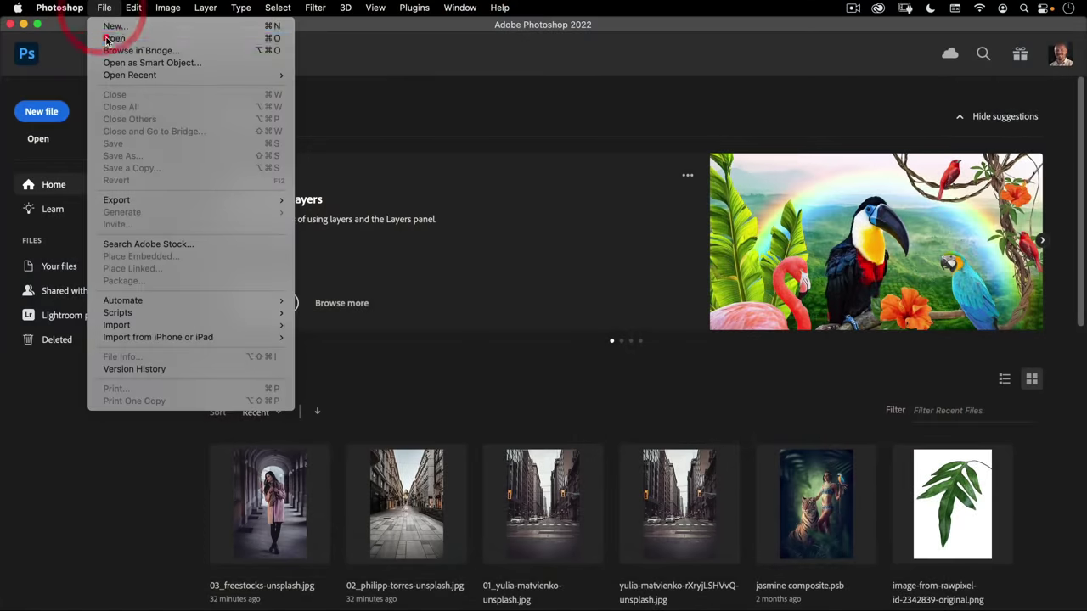
{"action": "left_click", "coordinate": [110, 38]}
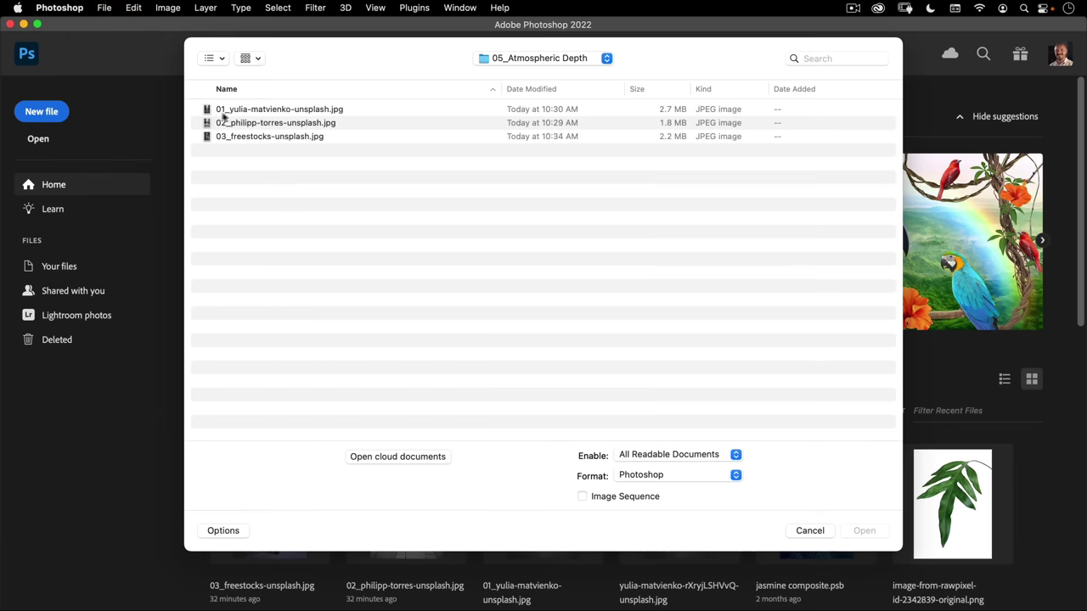
{"action": "left_click", "coordinate": [262, 111]}
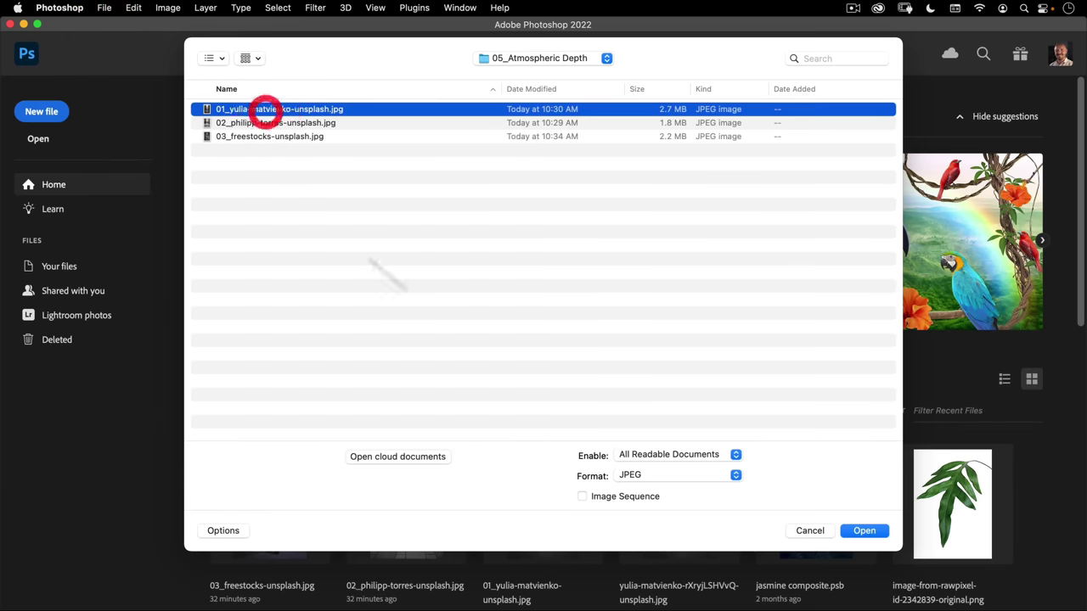
{"action": "left_click", "coordinate": [864, 530]}
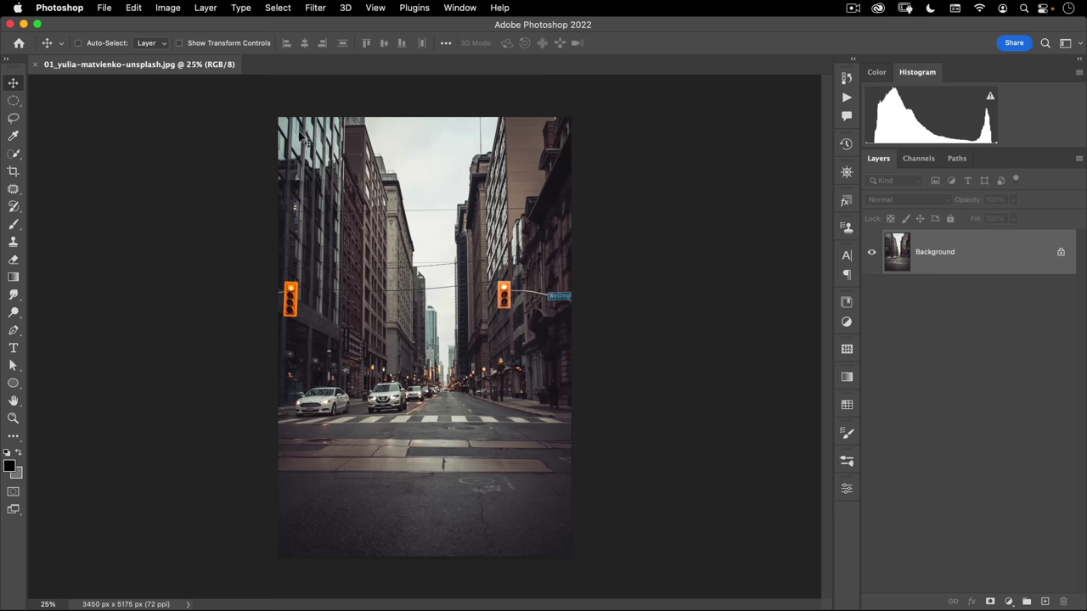
- Open Neural Filters for the street photo and enable the Depth Blur filter
{"action": "left_click", "coordinate": [316, 10]}
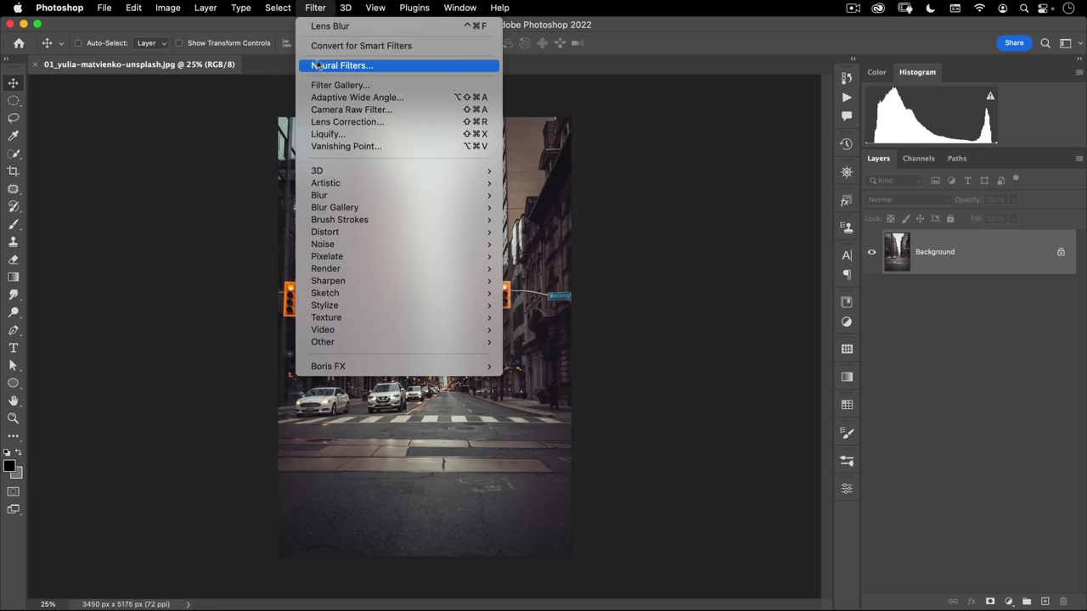
{"action": "left_click", "coordinate": [396, 66]}
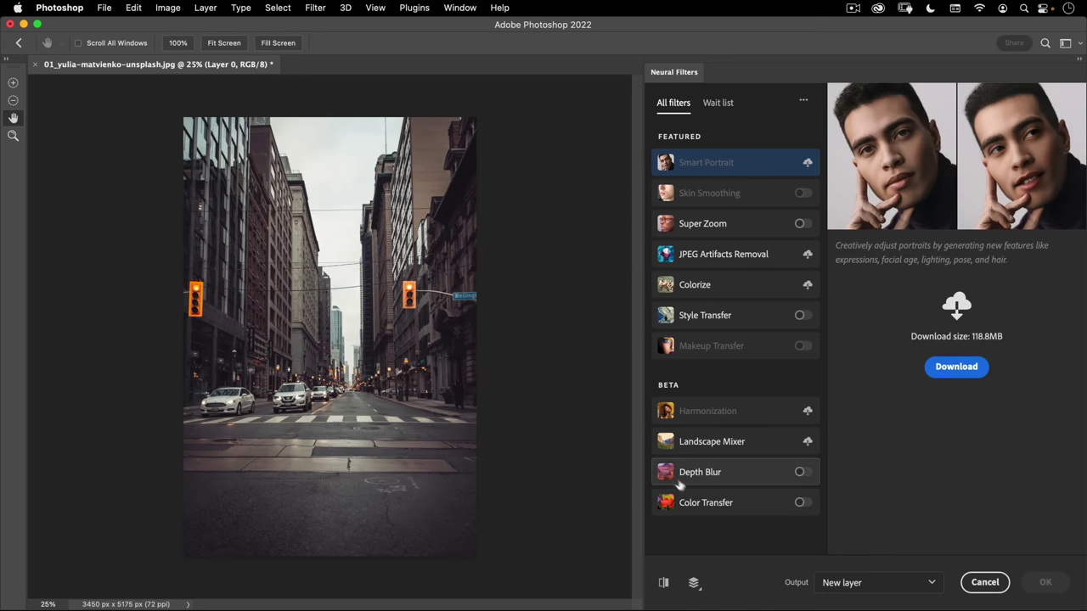
{"action": "left_click", "coordinate": [801, 473]}
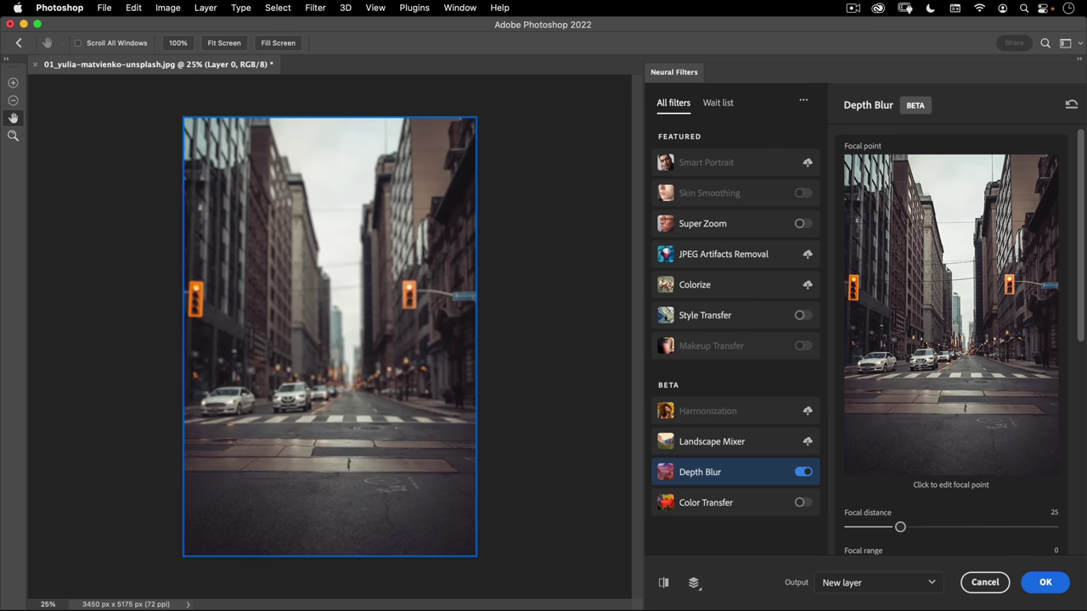
- Try a Depth Blur focal point on the white SUV and another on the foreground road, removing each one
{"action": "left_click", "coordinate": [920, 359]}
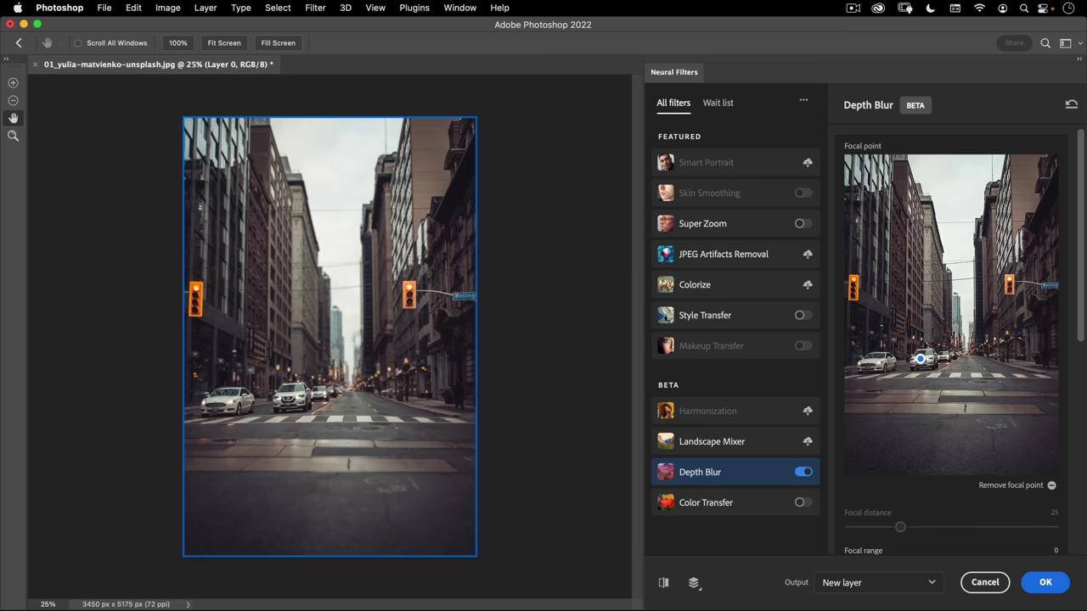
{"action": "scroll", "coordinate": [893, 465], "scroll_direction": "down", "scroll_amount": 2}
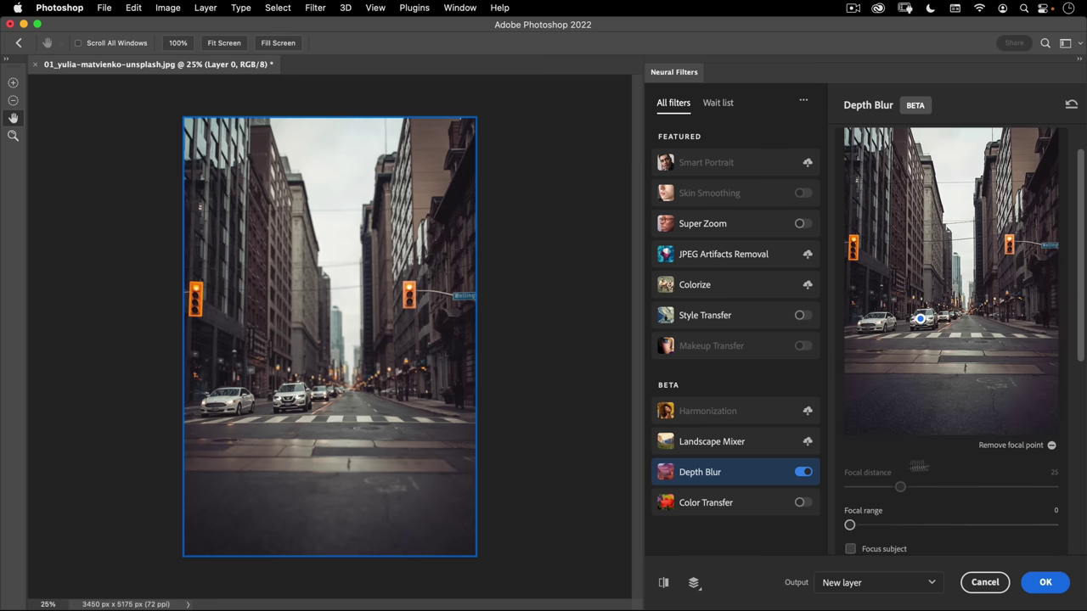
{"action": "left_click", "coordinate": [1051, 446]}
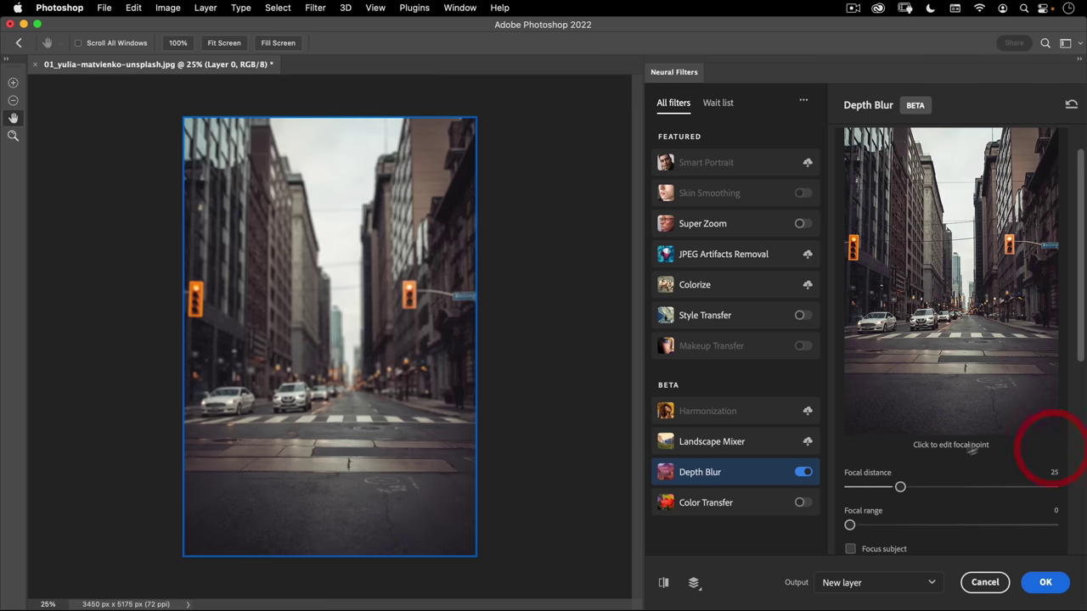
{"action": "scroll", "coordinate": [969, 442], "scroll_direction": "down", "scroll_amount": 10}
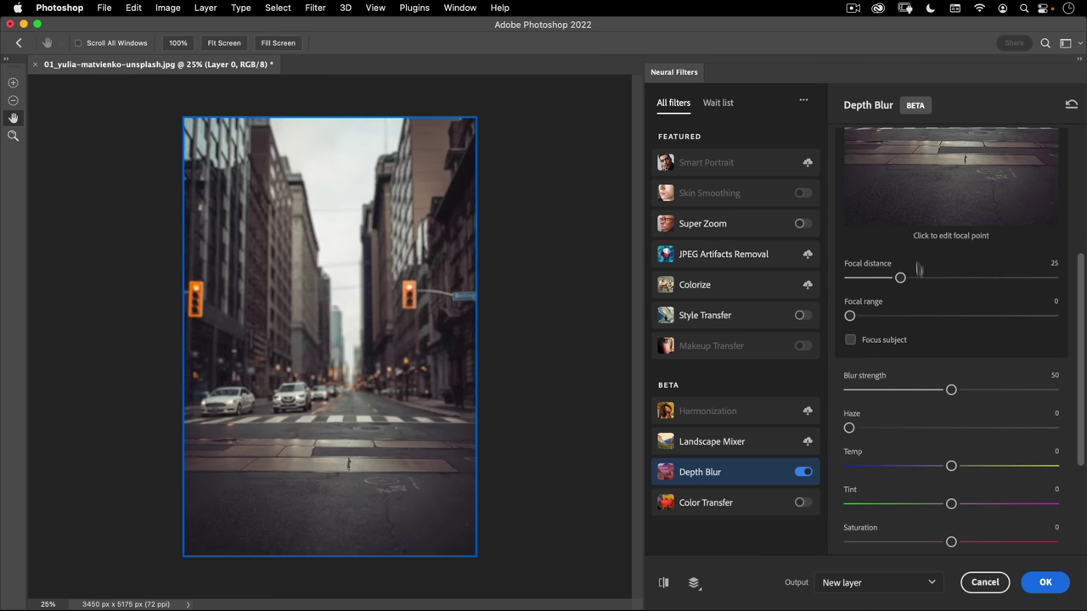
{"action": "scroll", "coordinate": [903, 287], "scroll_direction": "up", "scroll_amount": 1}
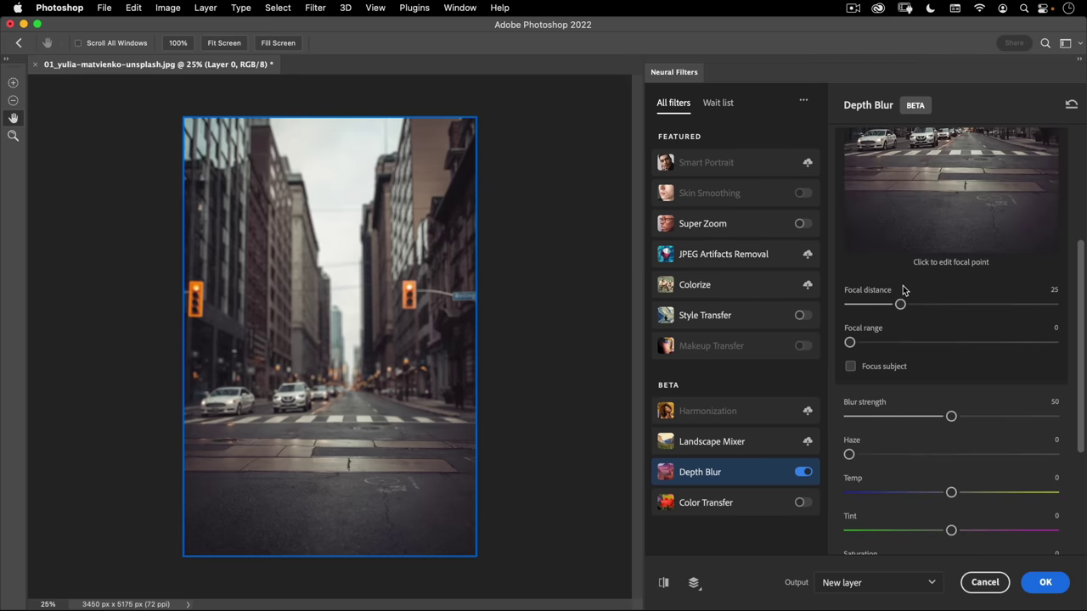
{"action": "scroll", "coordinate": [910, 288], "scroll_direction": "up", "scroll_amount": 3}
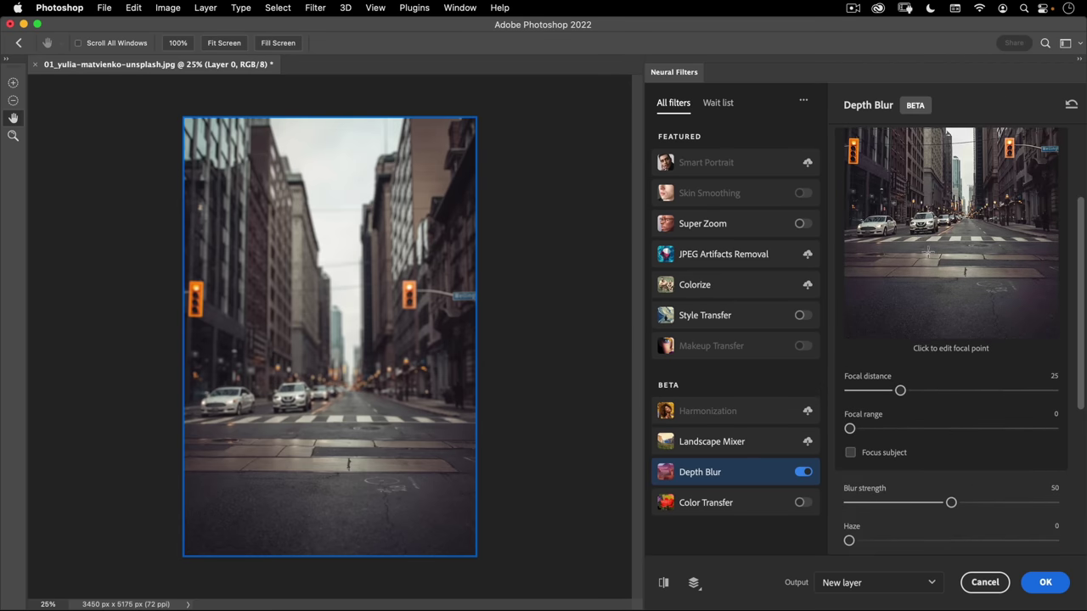
{"action": "left_click", "coordinate": [960, 288]}
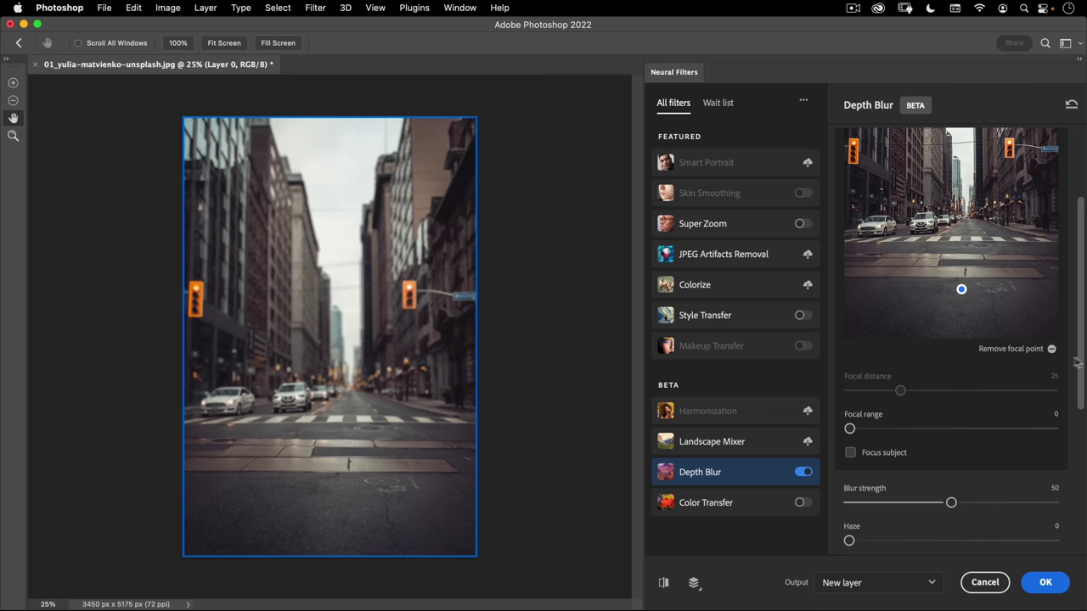
{"action": "left_click", "coordinate": [1051, 349]}
- Try Depth Blur focal distances of 55 and 87, and settle on a focal distance of 4
{"action": "left_click_drag", "start_coordinate": [900, 393], "coordinate": [963, 392]}
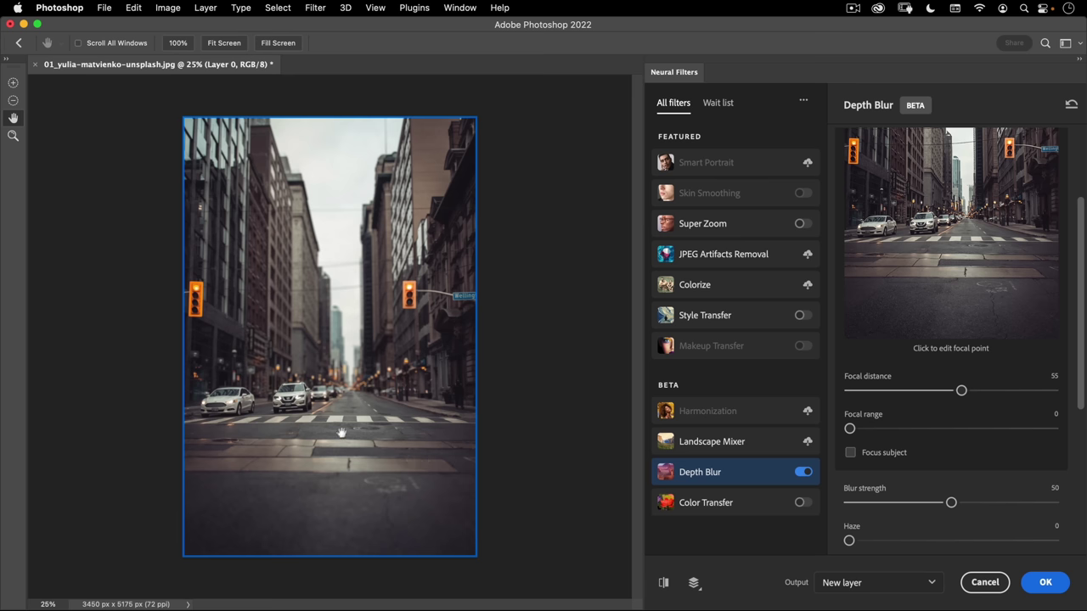
{"action": "left_click_drag", "start_coordinate": [961, 390], "coordinate": [1026, 389]}
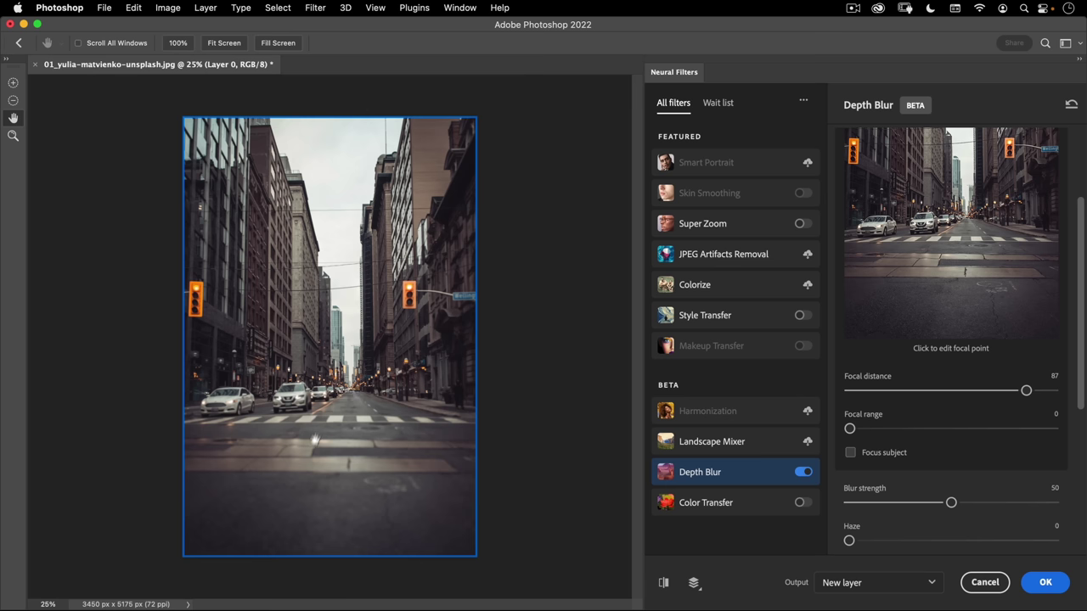
{"action": "left_click", "coordinate": [854, 390]}
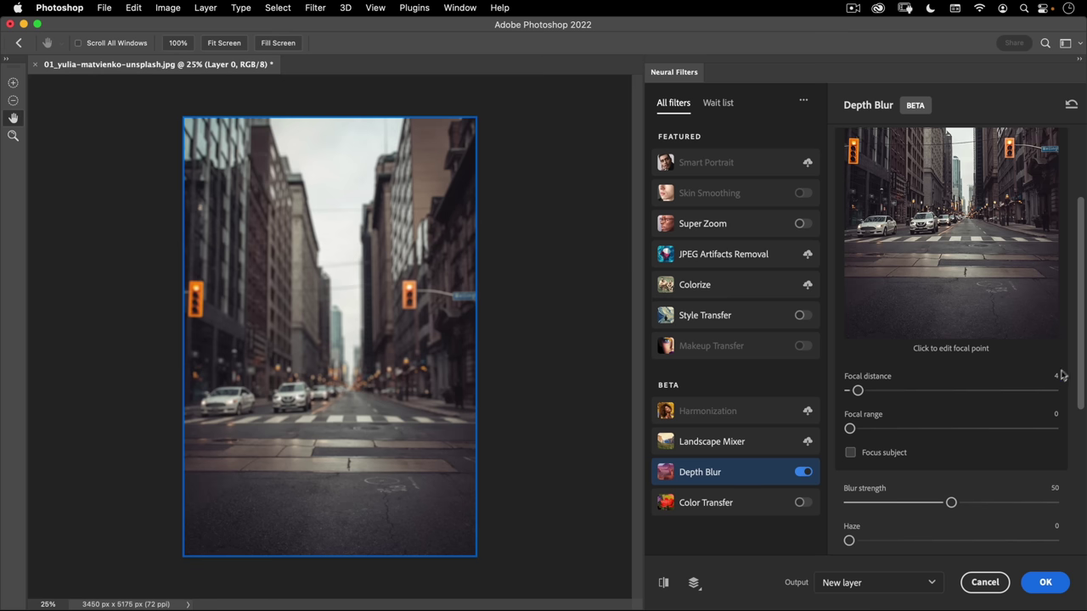
- Try a focal range of 100 and set it back to 0
{"action": "scroll", "coordinate": [1069, 422], "scroll_direction": "down", "scroll_amount": 4}
{"action": "scroll", "coordinate": [1068, 422], "scroll_direction": "down", "scroll_amount": 1}
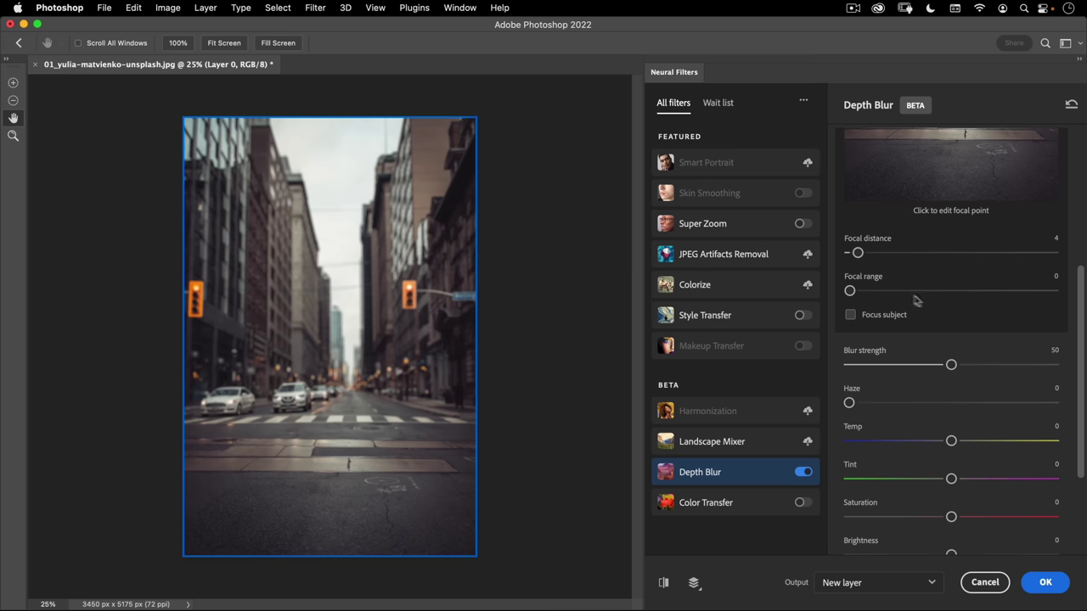
{"action": "left_click_drag", "start_coordinate": [849, 290], "coordinate": [1056, 283]}
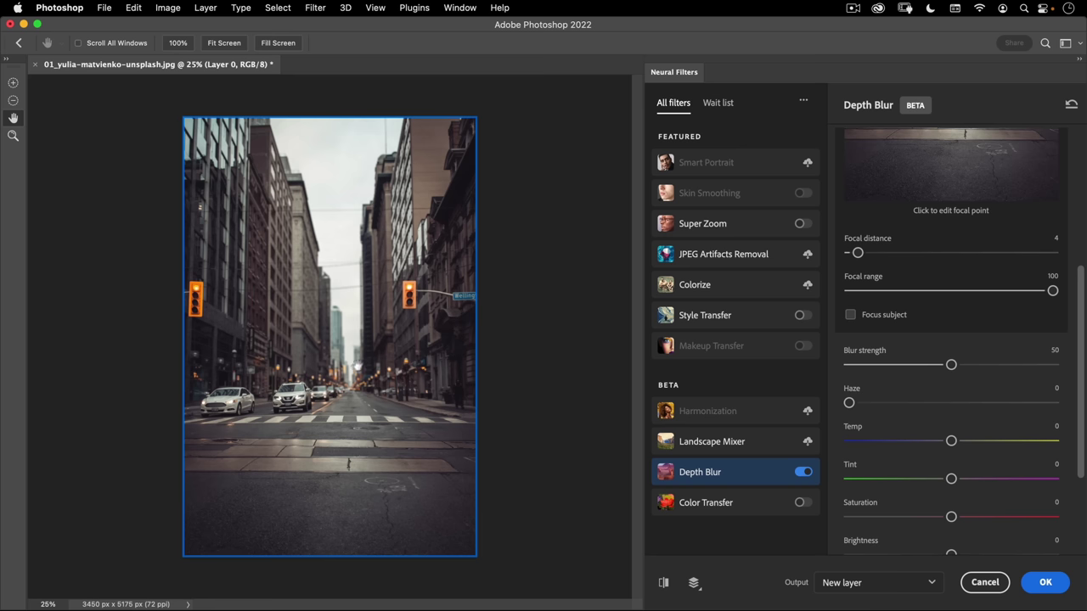
{"action": "left_click_drag", "start_coordinate": [883, 295], "coordinate": [825, 295]}
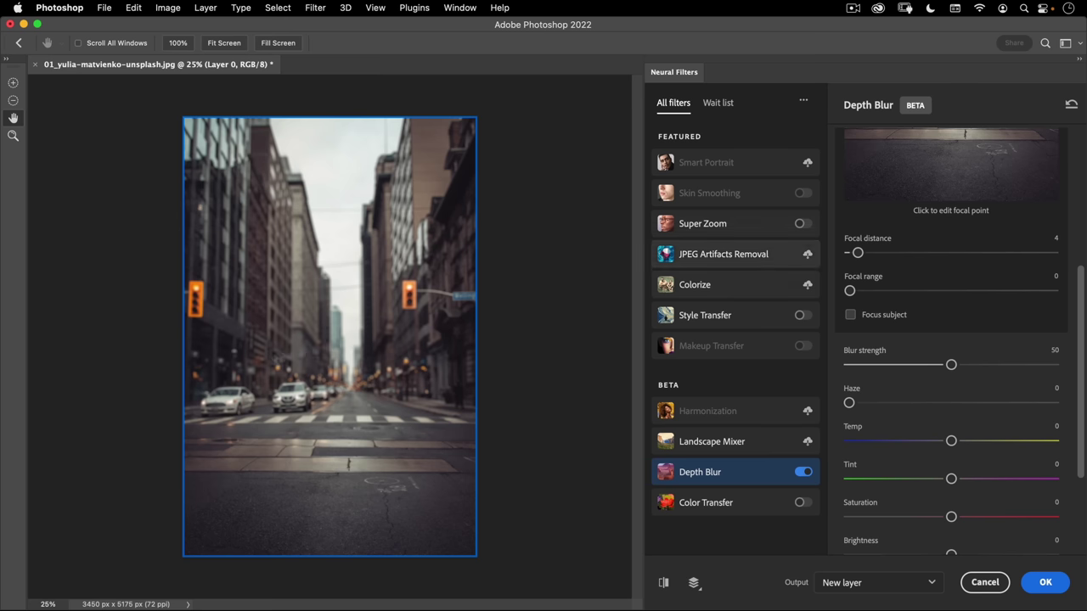
- Place the focal point on the white SUV in the preview and raise the blur strength to 100
{"action": "scroll", "coordinate": [898, 241], "scroll_direction": "up", "scroll_amount": 5}
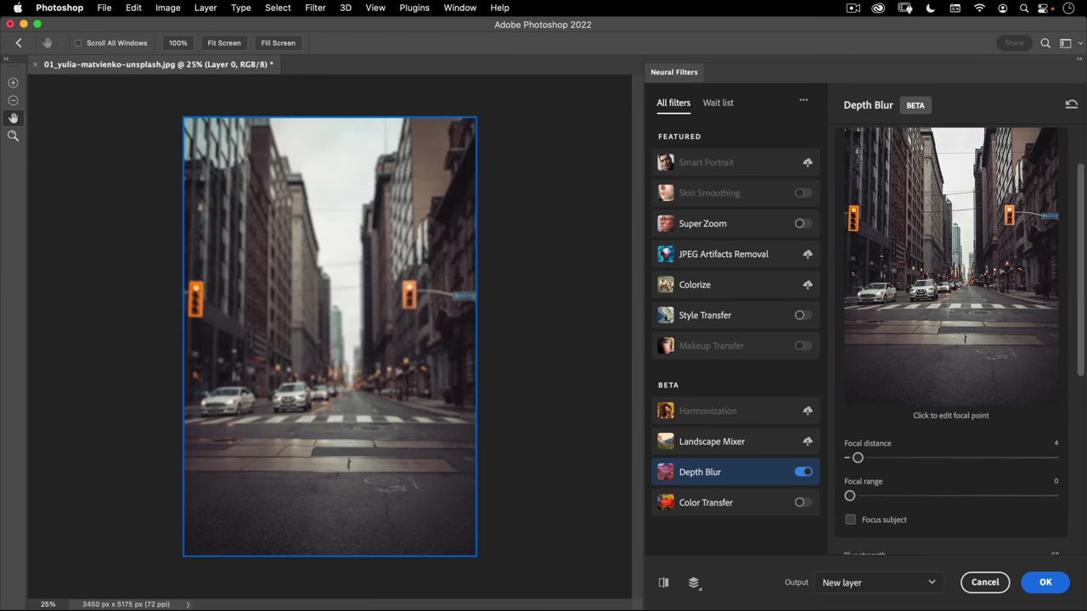
{"action": "left_click", "coordinate": [923, 289]}
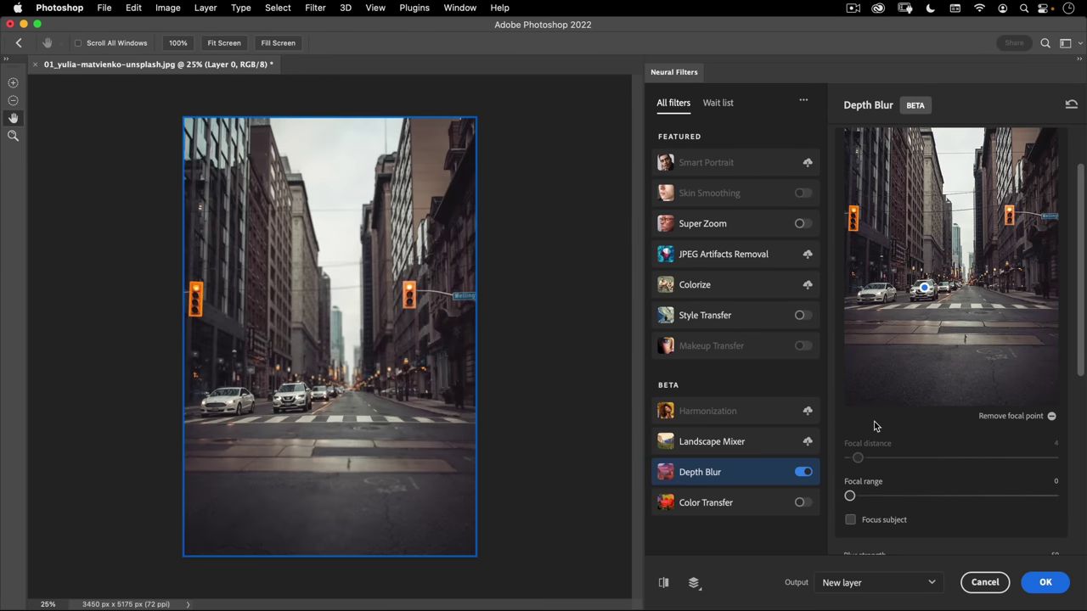
{"action": "scroll", "coordinate": [928, 423], "scroll_direction": "down", "scroll_amount": 2}
{"action": "scroll", "coordinate": [930, 424], "scroll_direction": "down", "scroll_amount": 2}
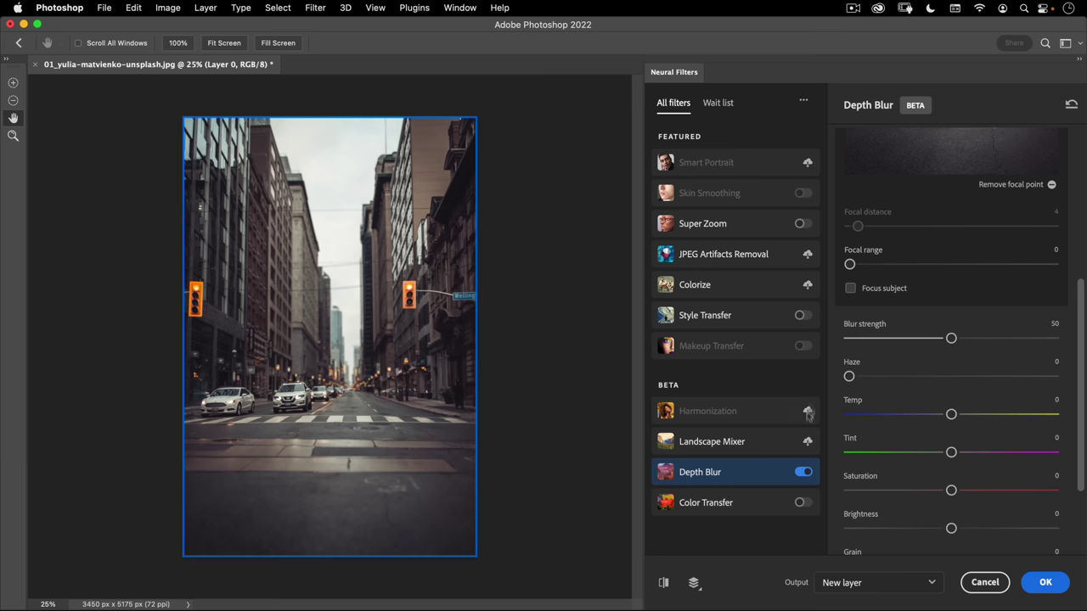
{"action": "left_click_drag", "start_coordinate": [951, 338], "coordinate": [1056, 338]}
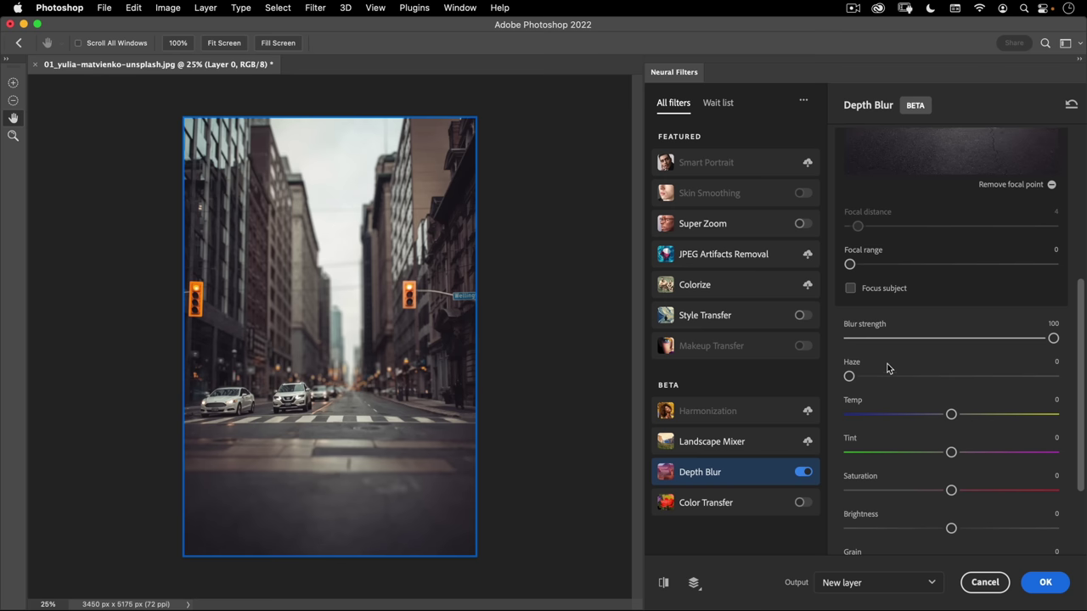
- Try a haze amount of 29 and set it back to 0
{"action": "scroll", "coordinate": [877, 372], "scroll_direction": "down", "scroll_amount": 2}
{"action": "left_click_drag", "start_coordinate": [849, 313], "coordinate": [907, 313]}
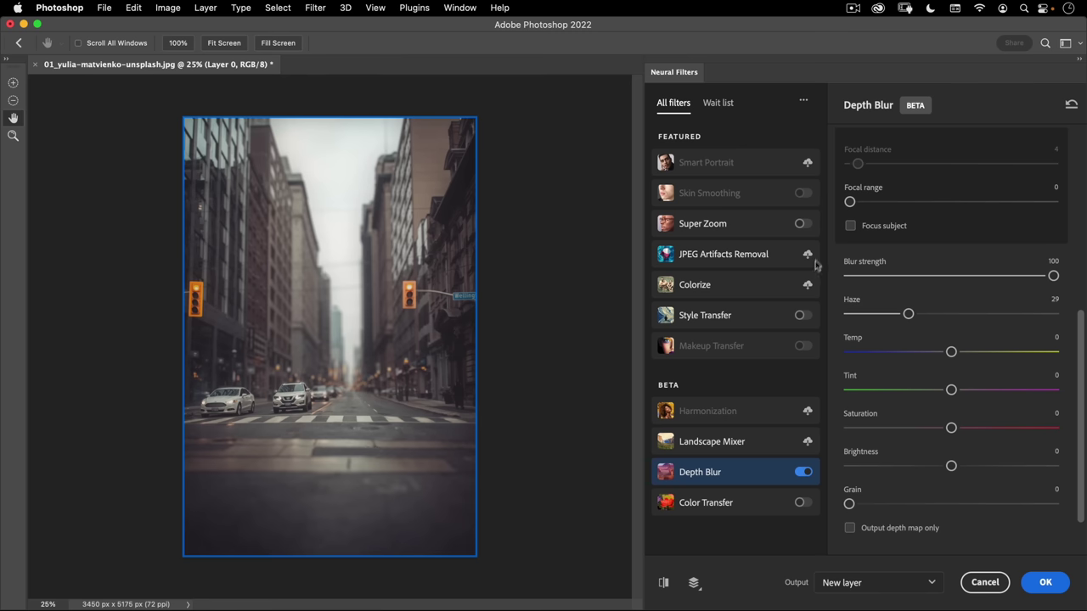
{"action": "left_click_drag", "start_coordinate": [852, 318], "coordinate": [825, 315]}
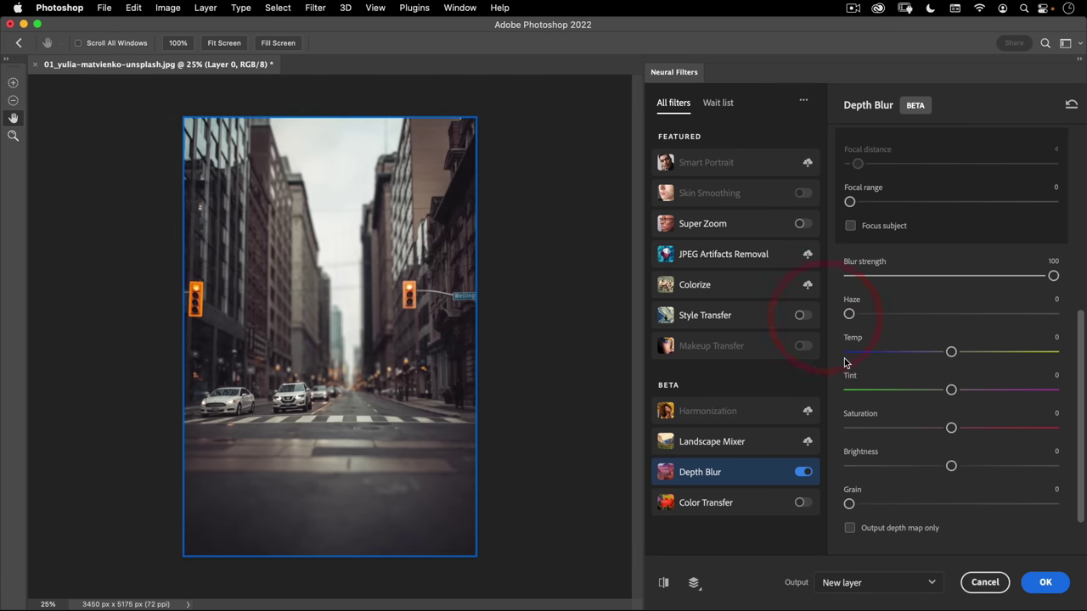
- Restrict the Depth Blur output to the depth map only and apply the filter to a new layer
{"action": "scroll", "coordinate": [846, 364], "scroll_direction": "down", "scroll_amount": 2}
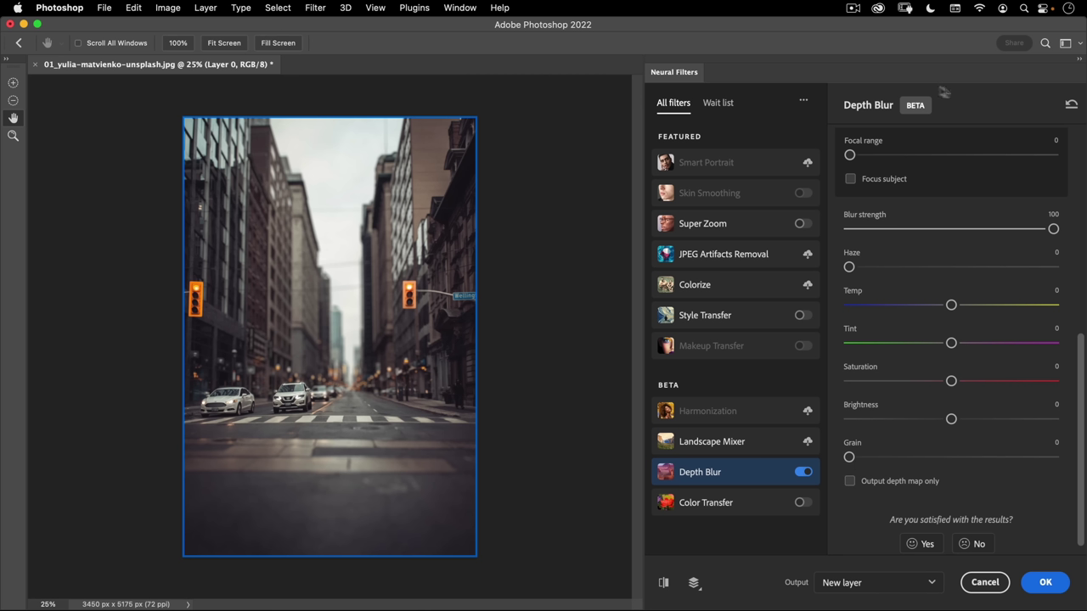
{"action": "left_click", "coordinate": [850, 481]}
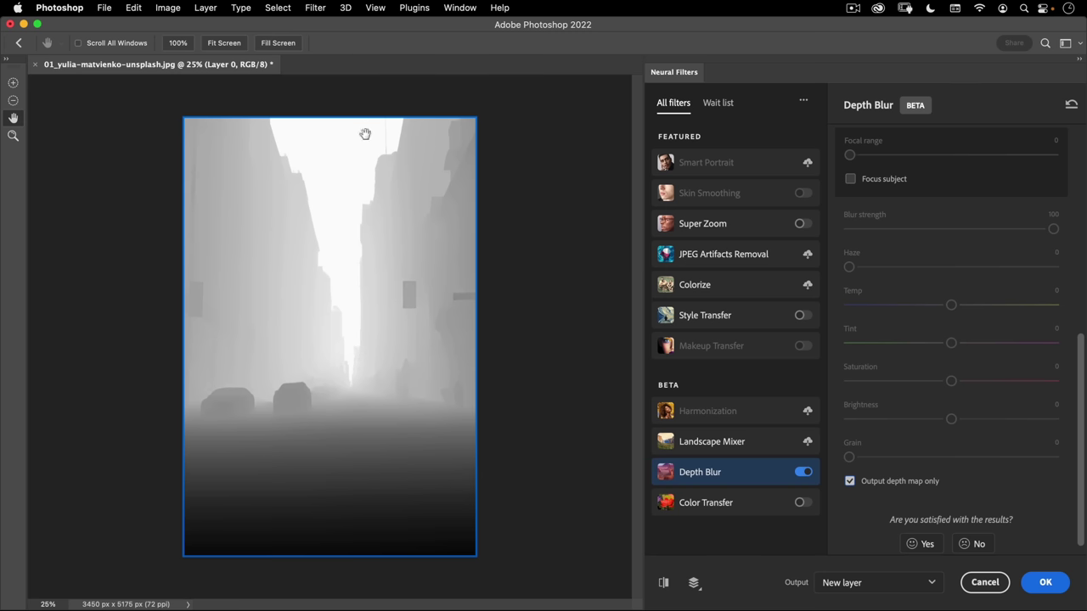
{"action": "scroll", "coordinate": [898, 210], "scroll_direction": "up", "scroll_amount": 5}
{"action": "scroll", "coordinate": [970, 453], "scroll_direction": "down", "scroll_amount": 5}
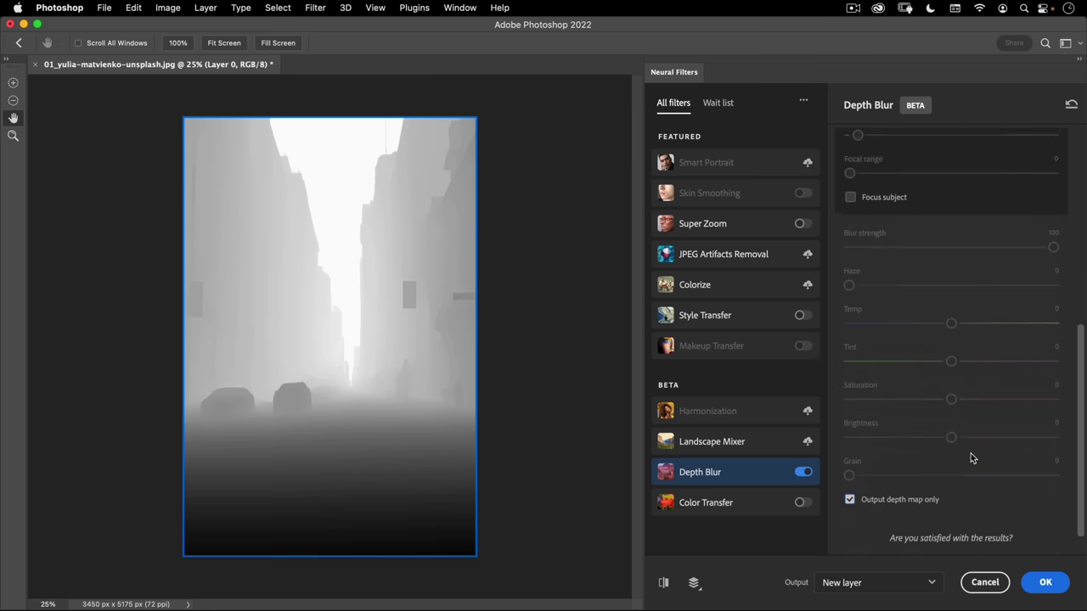
{"action": "scroll", "coordinate": [971, 454], "scroll_direction": "down", "scroll_amount": 2}
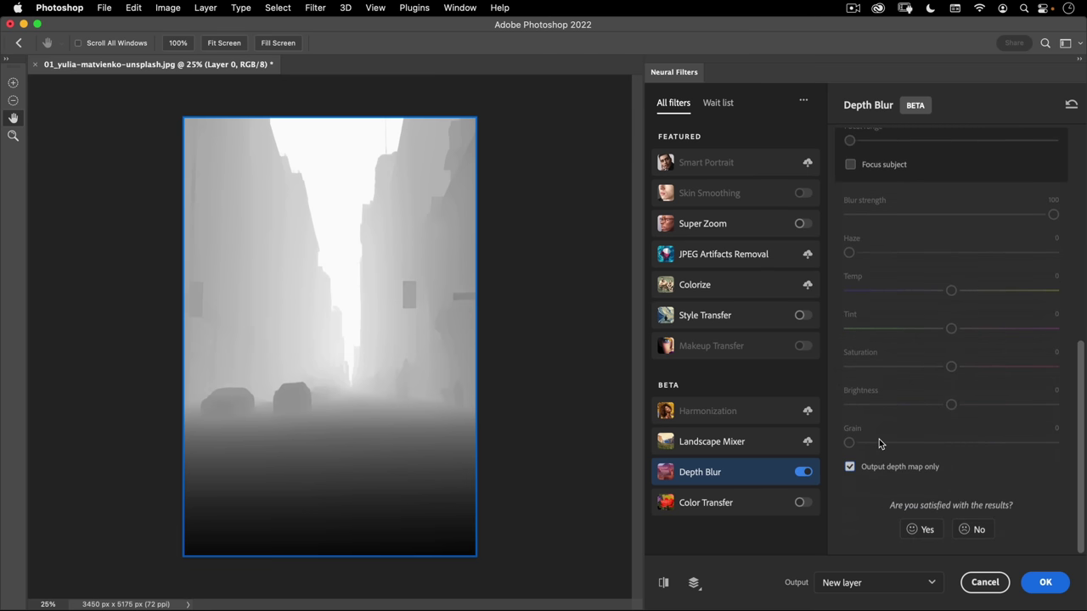
{"action": "scroll", "coordinate": [879, 439], "scroll_direction": "up", "scroll_amount": 5}
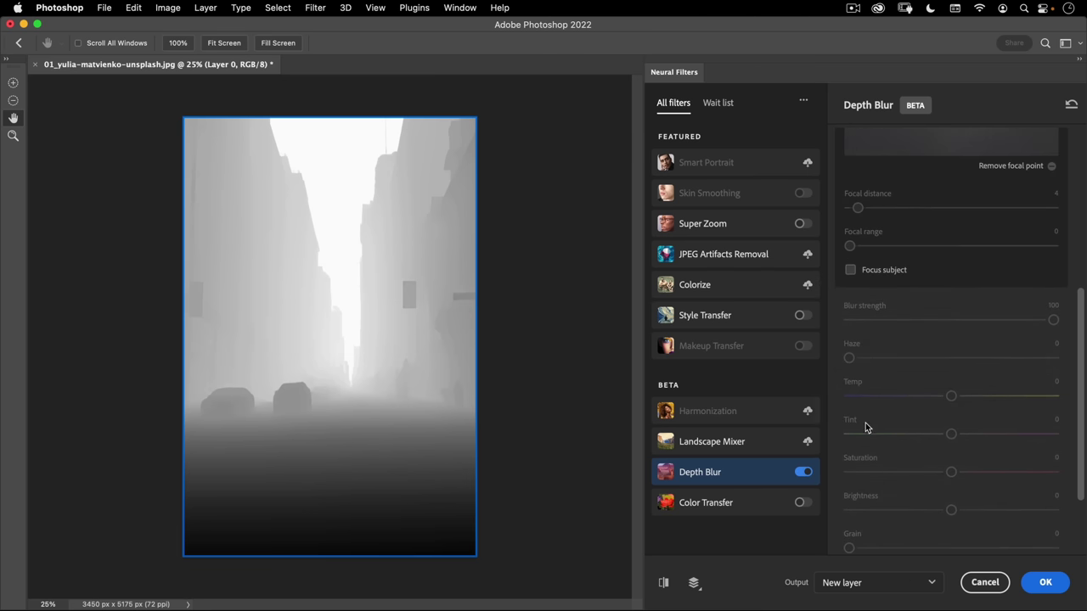
{"action": "scroll", "coordinate": [866, 426], "scroll_direction": "down", "scroll_amount": 5}
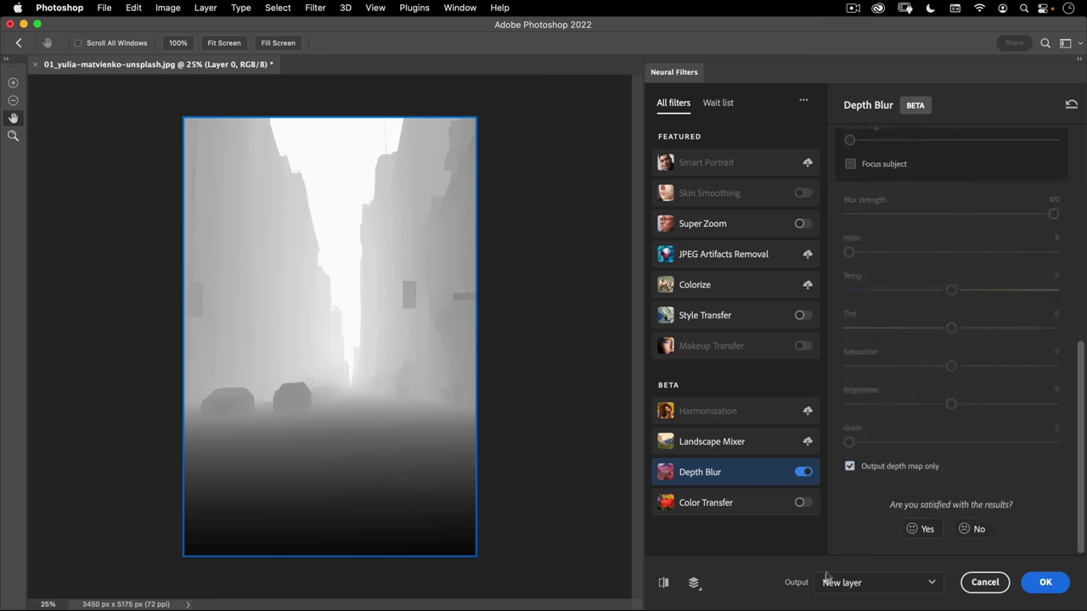
{"action": "left_click", "coordinate": [1045, 582]}
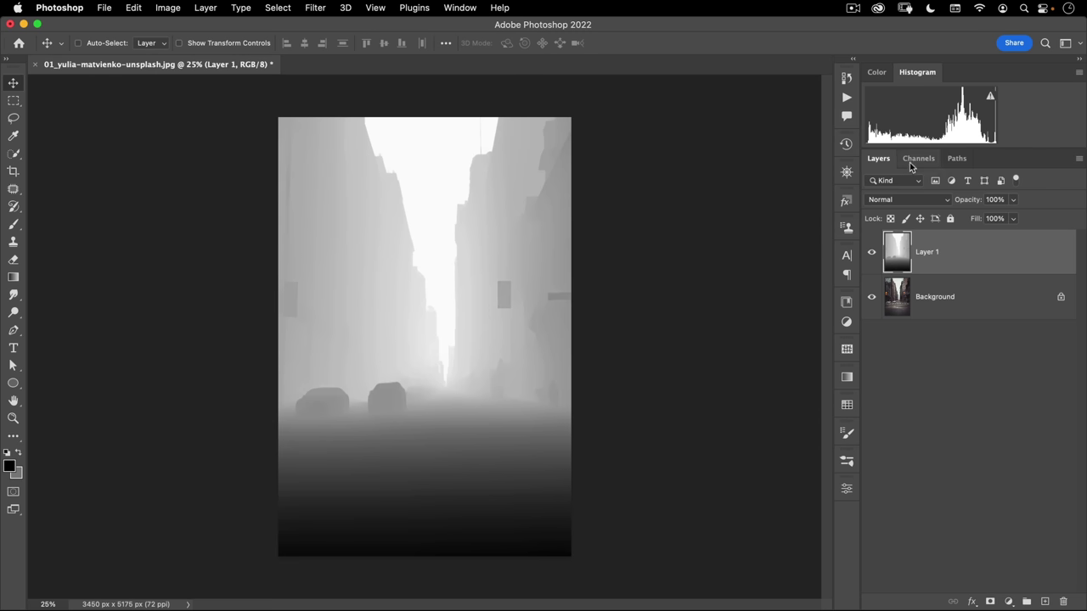
- Examine the depth map's Red, Green and Blue channels one at a time
{"action": "left_click", "coordinate": [918, 159]}
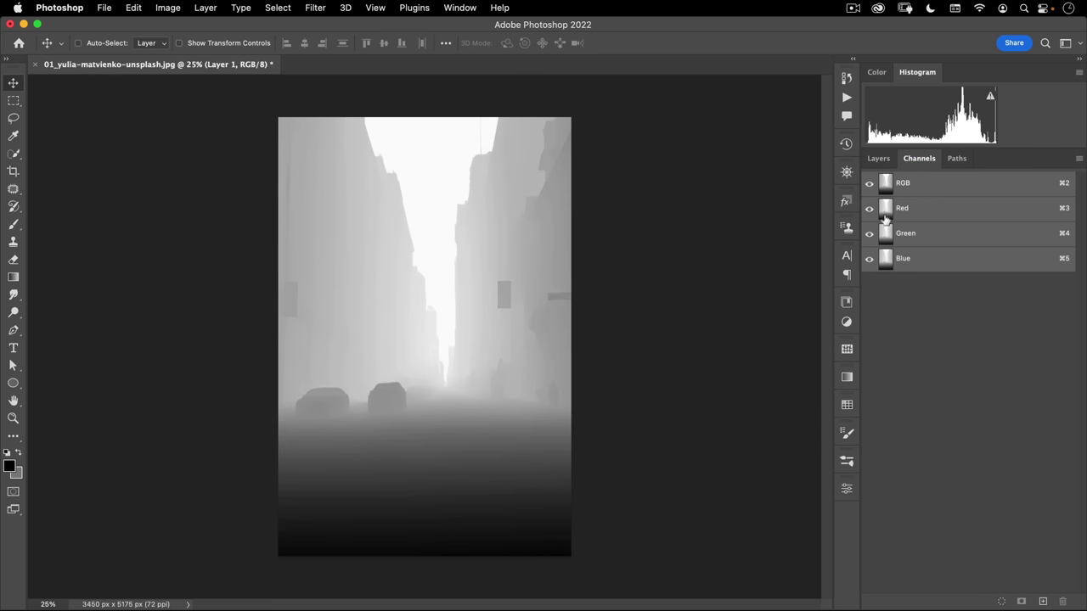
{"action": "left_click", "coordinate": [900, 213]}
{"action": "left_click", "coordinate": [900, 235]}
{"action": "left_click", "coordinate": [896, 261]}
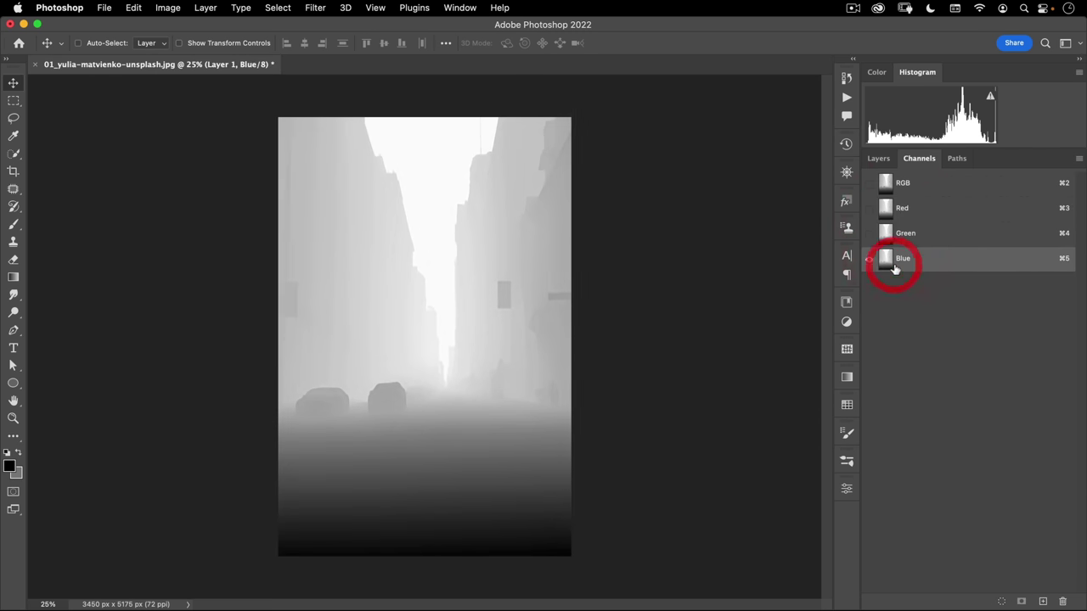
- Compare the Red, Green and Blue channels of the depth map again and return to the RGB composite
{"action": "left_click", "coordinate": [908, 208]}
{"action": "left_click", "coordinate": [919, 233]}
{"action": "left_click", "coordinate": [913, 257]}
{"action": "left_click", "coordinate": [913, 229]}
{"action": "left_click", "coordinate": [921, 208]}
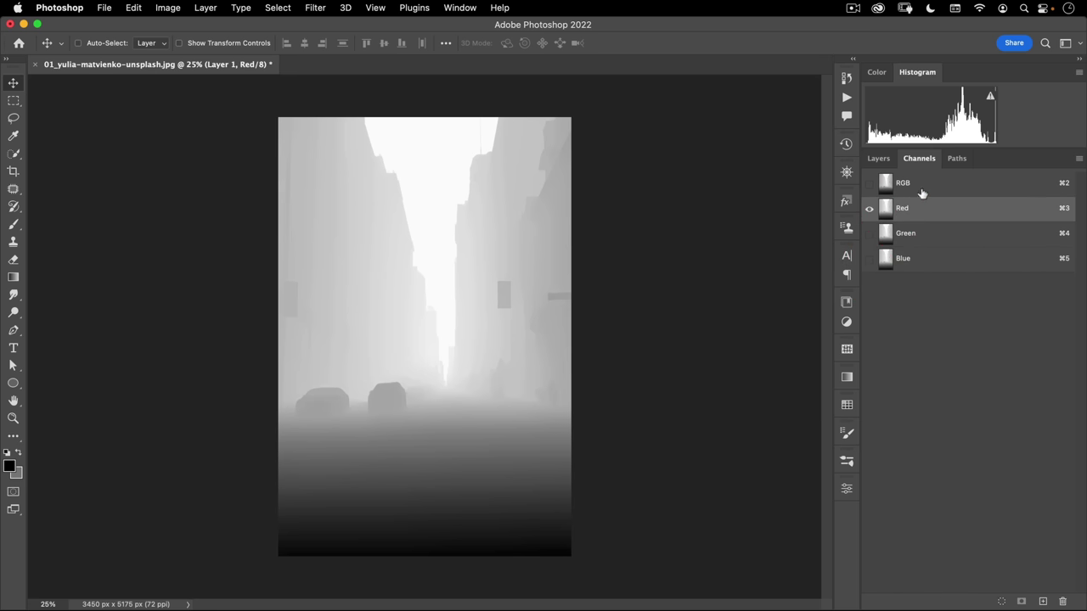
{"action": "left_click", "coordinate": [923, 185]}
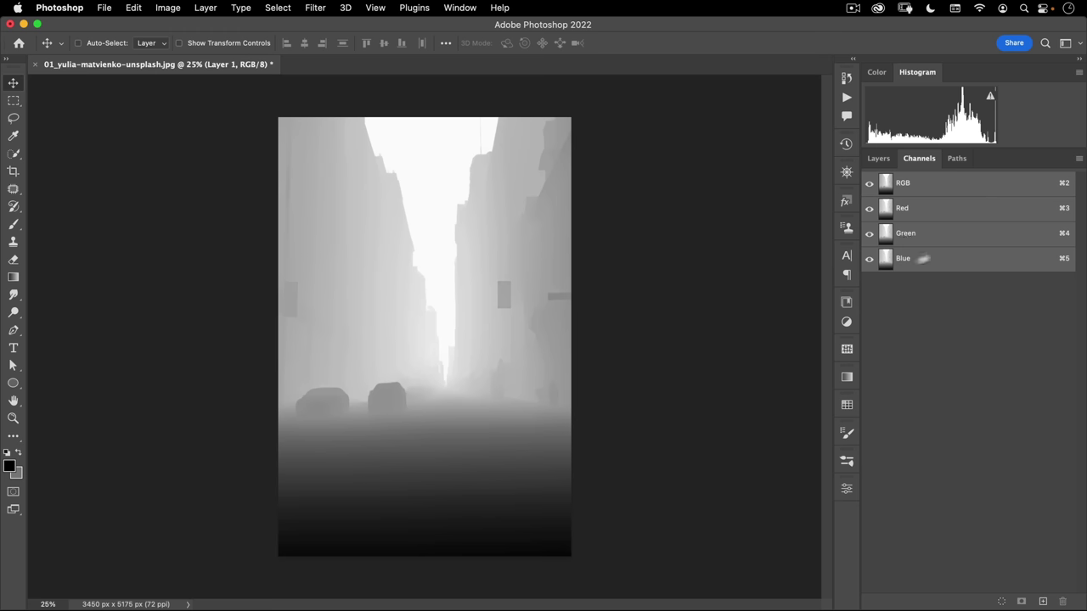
- Duplicate the Blue channel and name the copy "depth"
{"action": "left_click_drag", "start_coordinate": [939, 269], "coordinate": [1044, 601]}
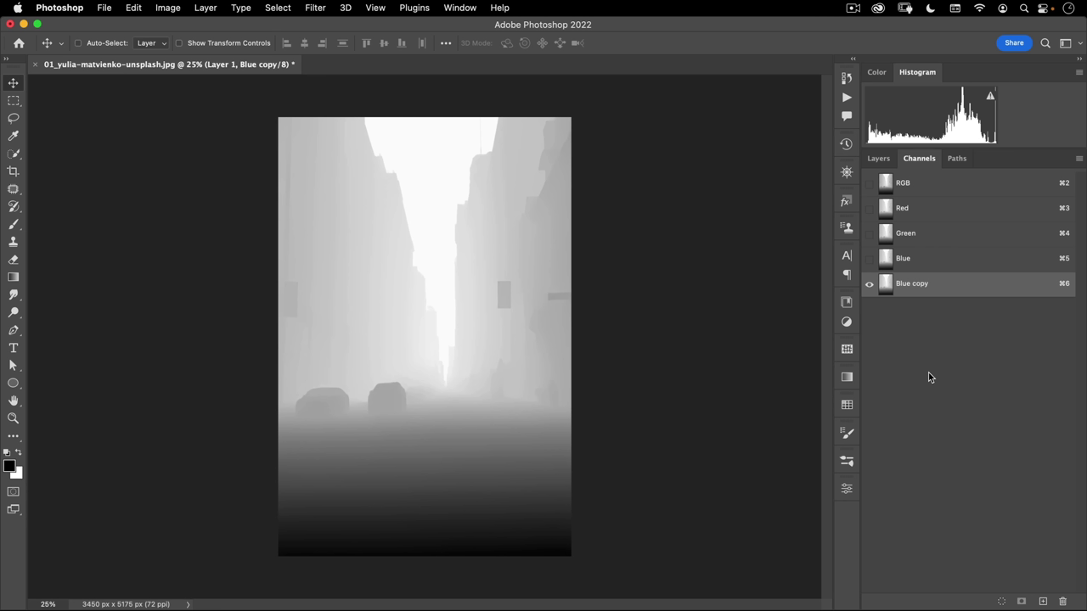
{"action": "double_click", "coordinate": [906, 284]}
{"action": "type", "text": "depth"}
{"action": "key", "text": "Return"}
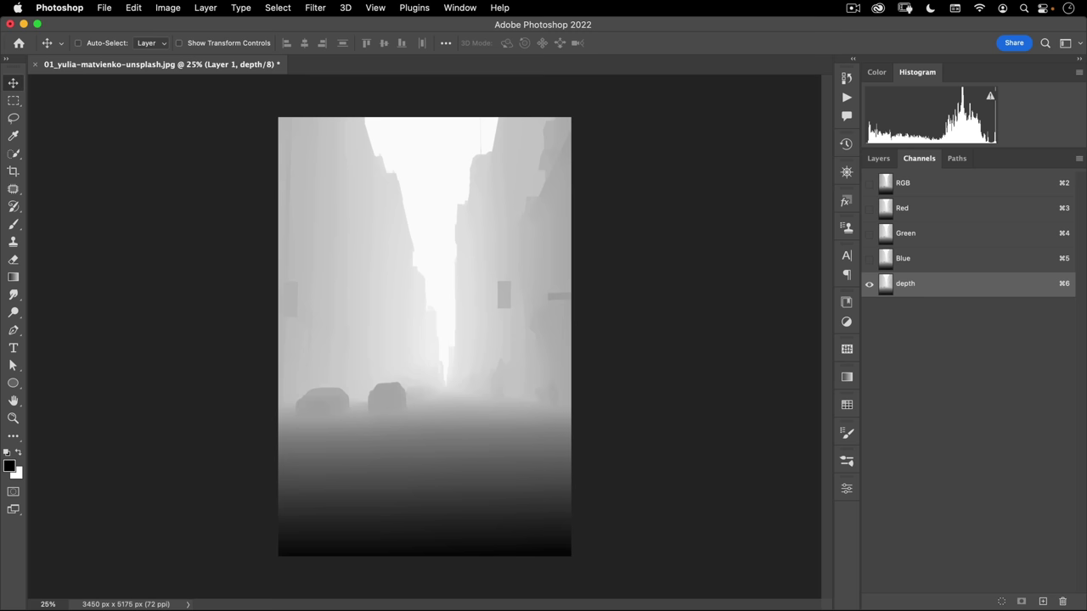
- Reactivate the RGB composite channel and hide Layer 1 with the depth map
{"action": "left_click", "coordinate": [923, 193]}
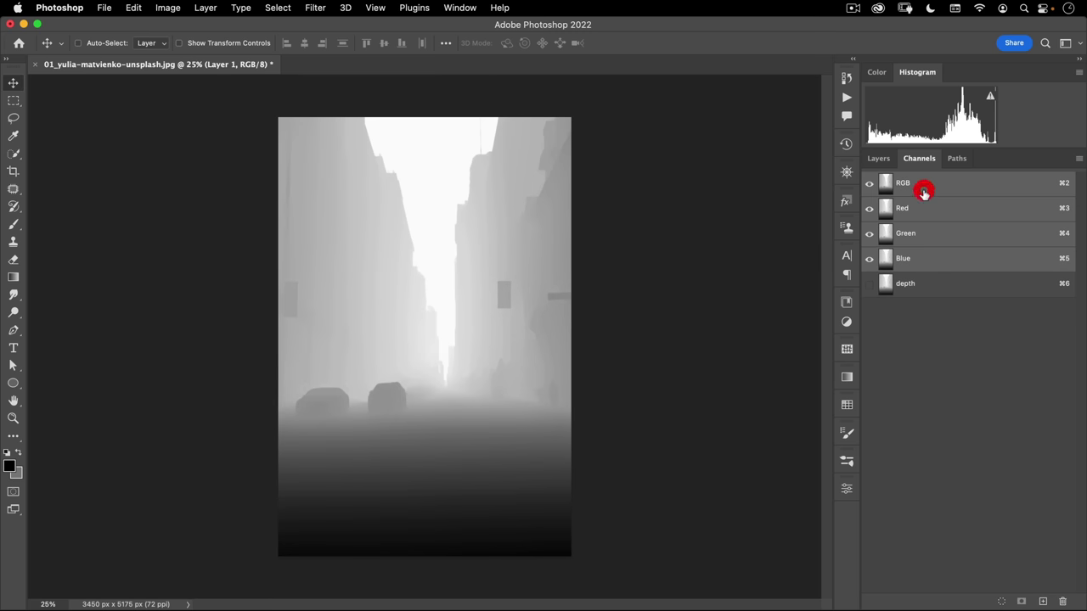
{"action": "left_click", "coordinate": [878, 160]}
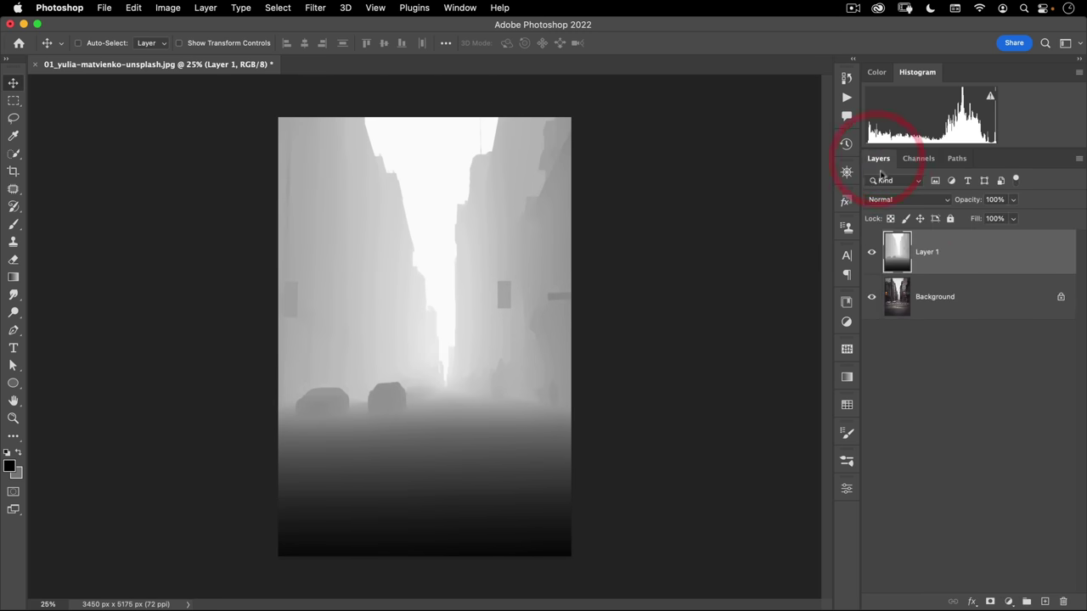
{"action": "left_click", "coordinate": [872, 256]}
- Duplicate the Background layer and rename the copy "depth of field"
{"action": "left_click", "coordinate": [929, 302]}
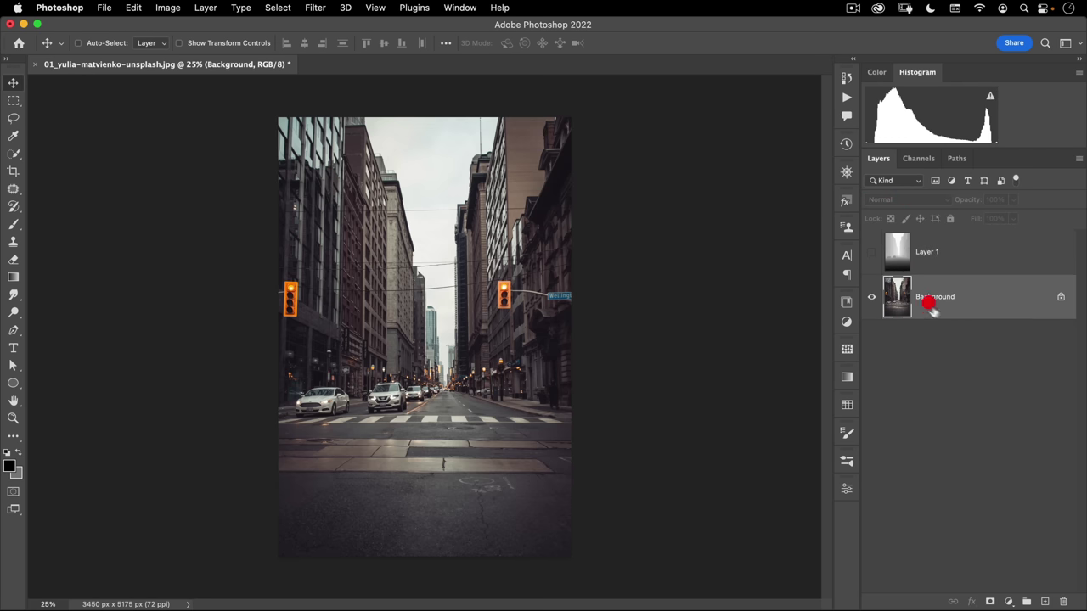
{"action": "left_click_drag", "start_coordinate": [949, 296], "coordinate": [1044, 600]}
{"action": "double_click", "coordinate": [938, 296]}
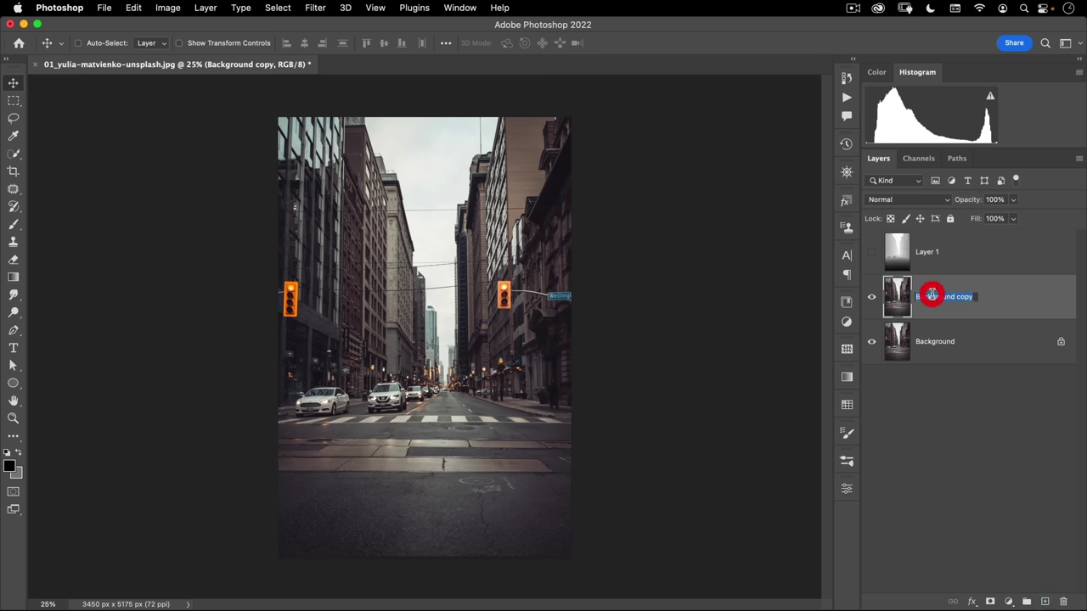
{"action": "type", "text": "depth of "}
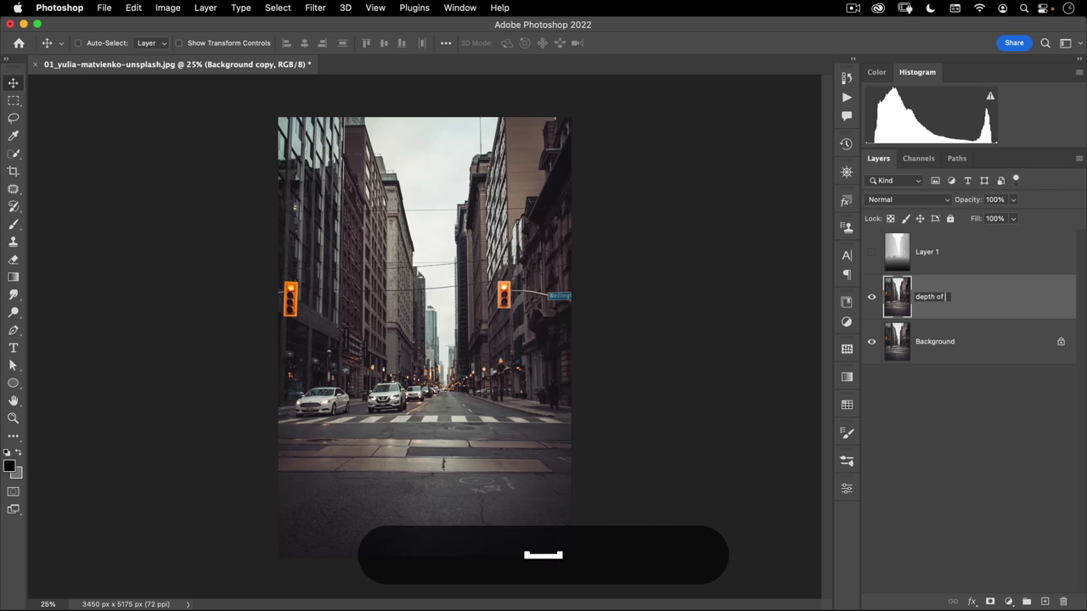
{"action": "type", "text": "field"}
{"action": "key", "text": "Return"}
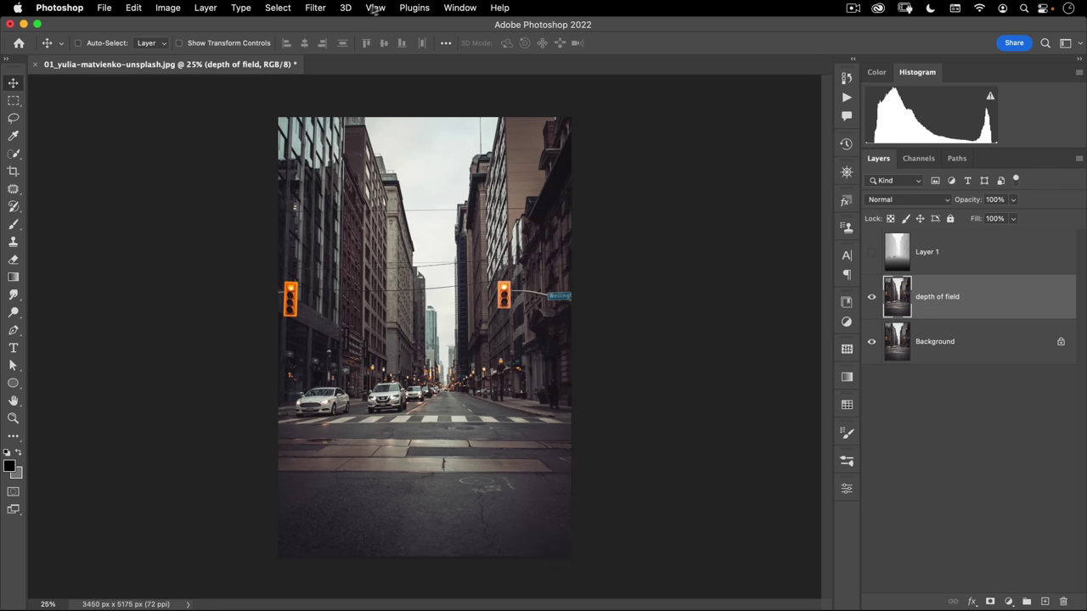
- Start a Lens Blur filter on the depth of field layer with the depth channel as its depth map source
{"action": "left_click", "coordinate": [315, 8]}
{"action": "mouse_move", "coordinate": [306, 201]}
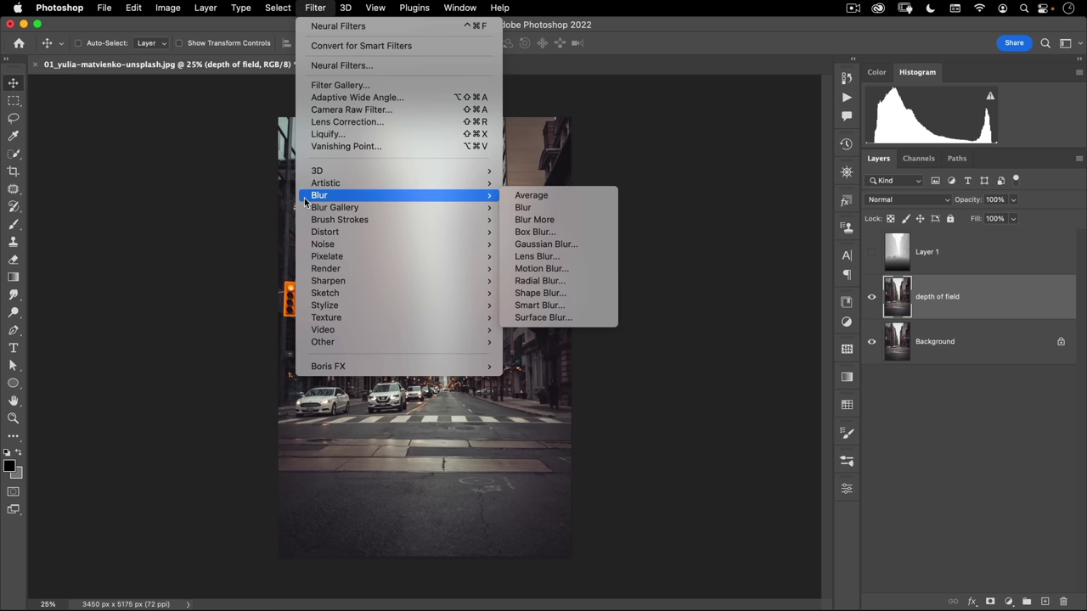
{"action": "left_click", "coordinate": [523, 258]}
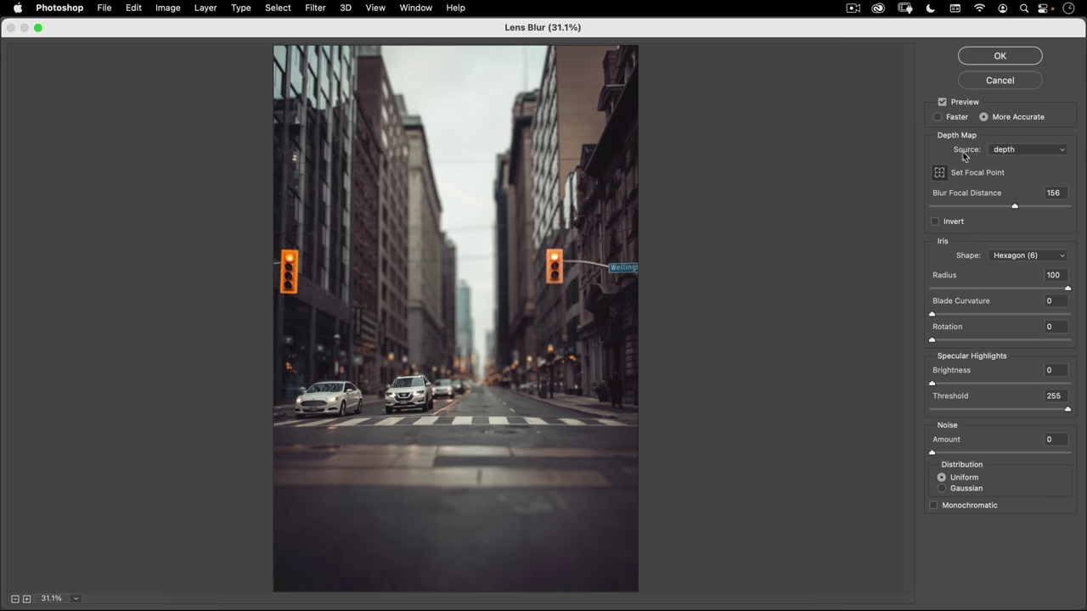
{"action": "left_click", "coordinate": [1013, 155]}
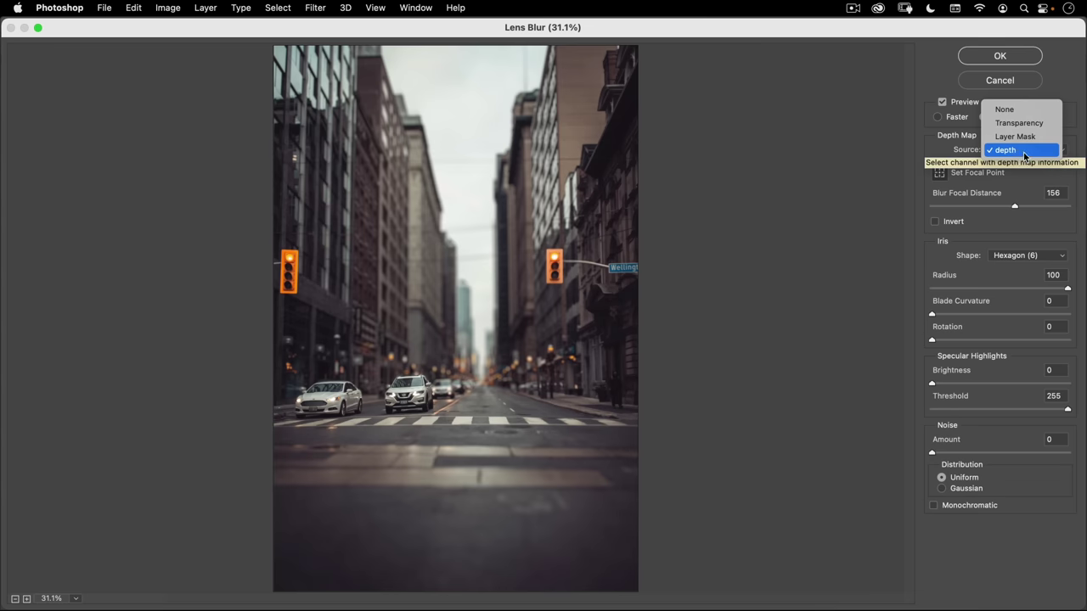
{"action": "left_click", "coordinate": [1006, 150]}
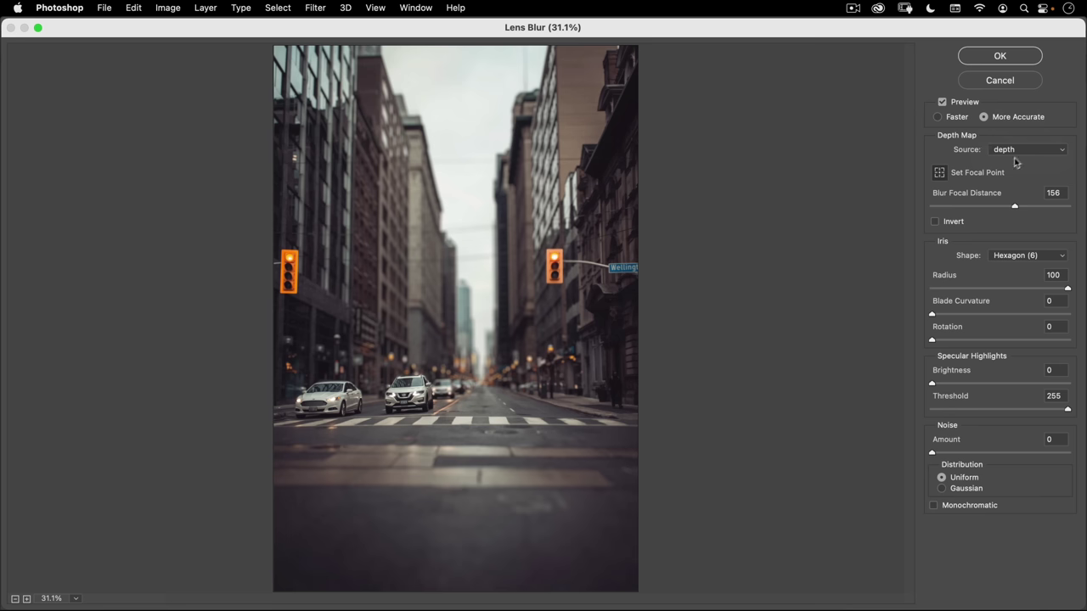
{"action": "left_click", "coordinate": [1015, 150]}
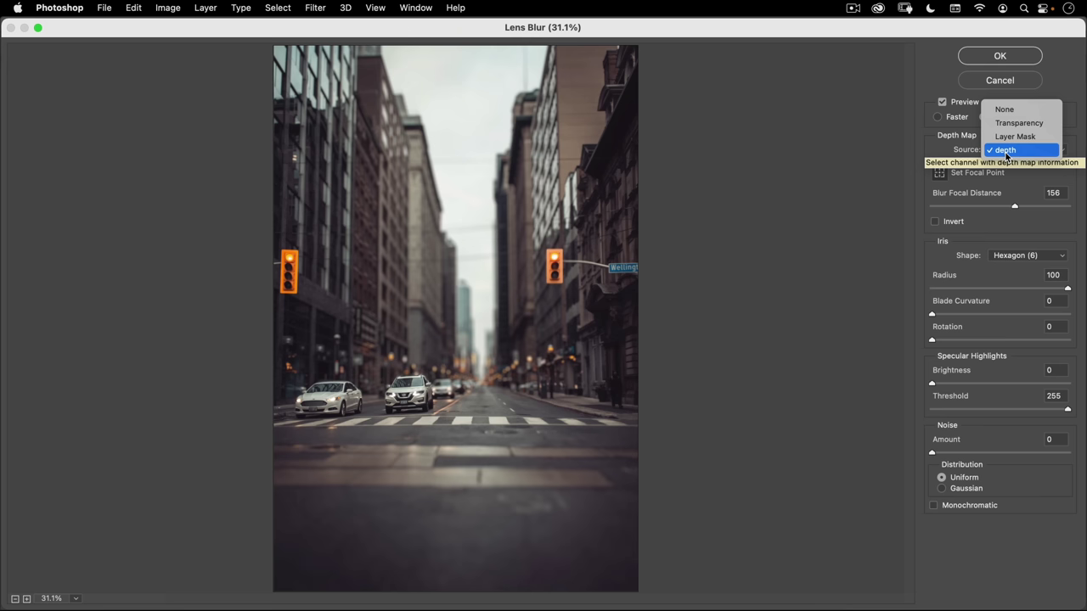
{"action": "left_click", "coordinate": [1007, 151]}
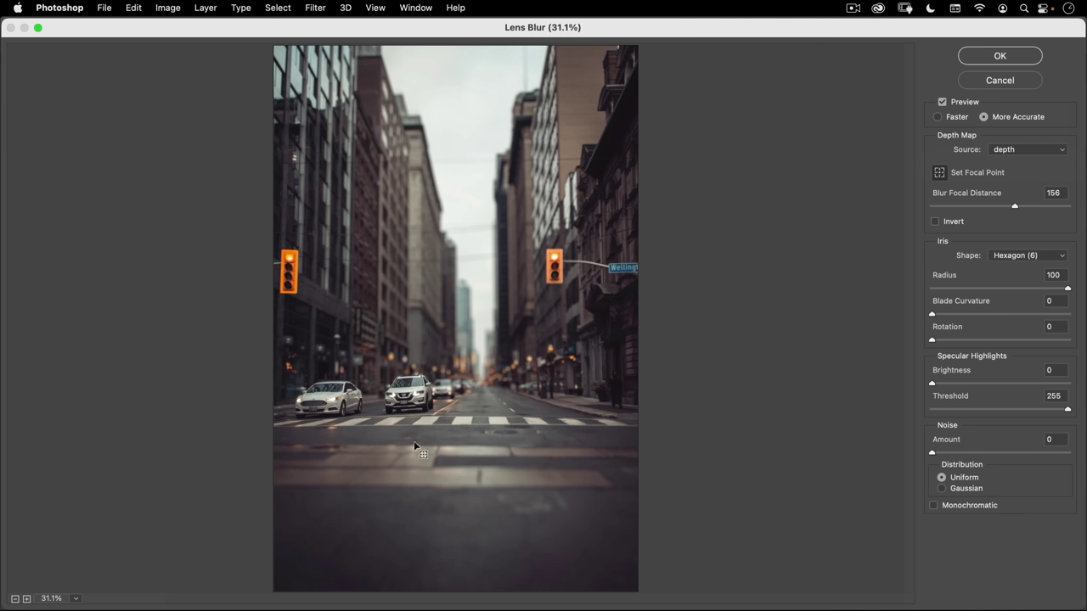
- Try blur focal points on the distant buildings, foreground road and traffic light, and set the focal point on the white SUV
{"action": "left_click", "coordinate": [434, 236]}
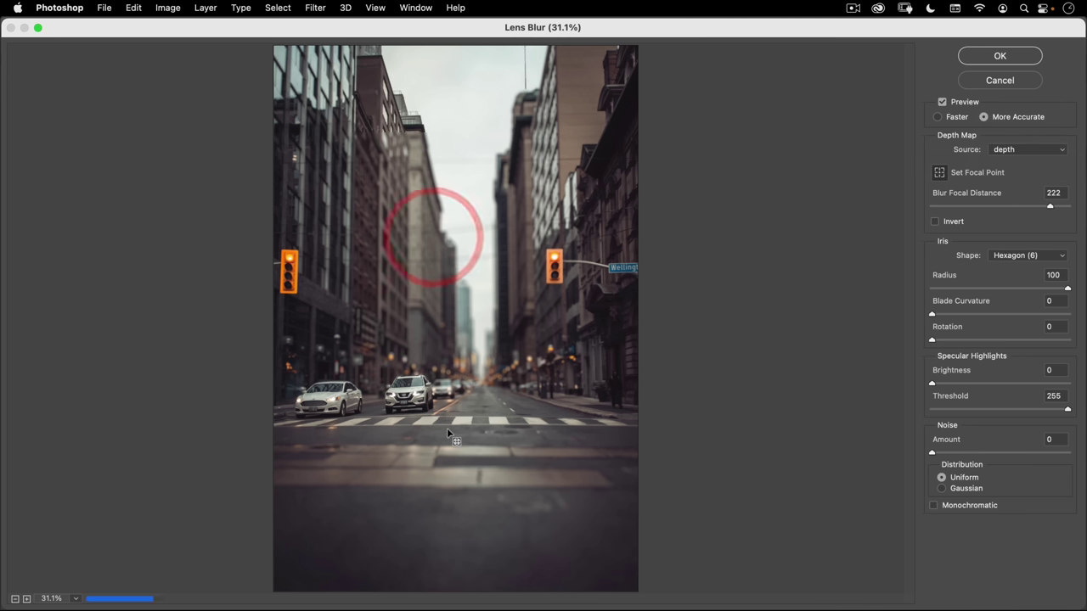
{"action": "left_click", "coordinate": [413, 541]}
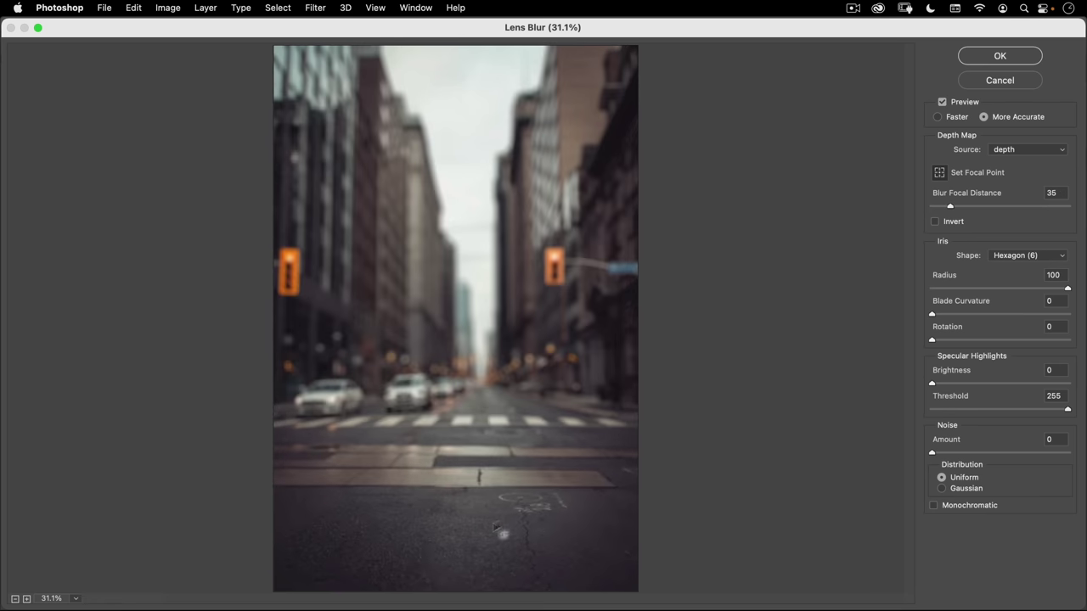
{"action": "left_click", "coordinate": [539, 508]}
{"action": "left_click", "coordinate": [413, 383]}
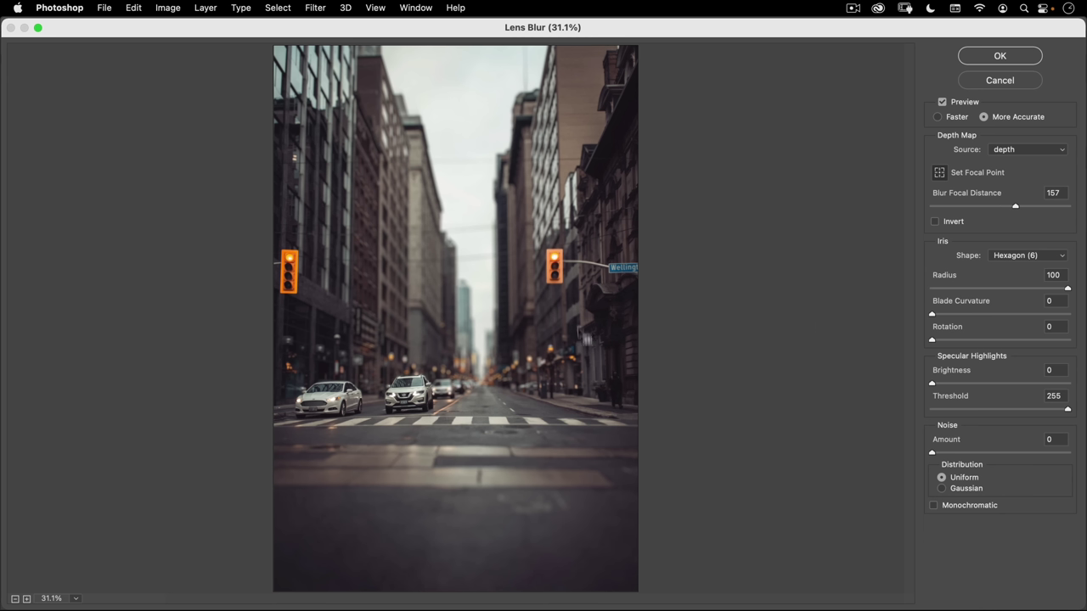
{"action": "left_click", "coordinate": [556, 267]}
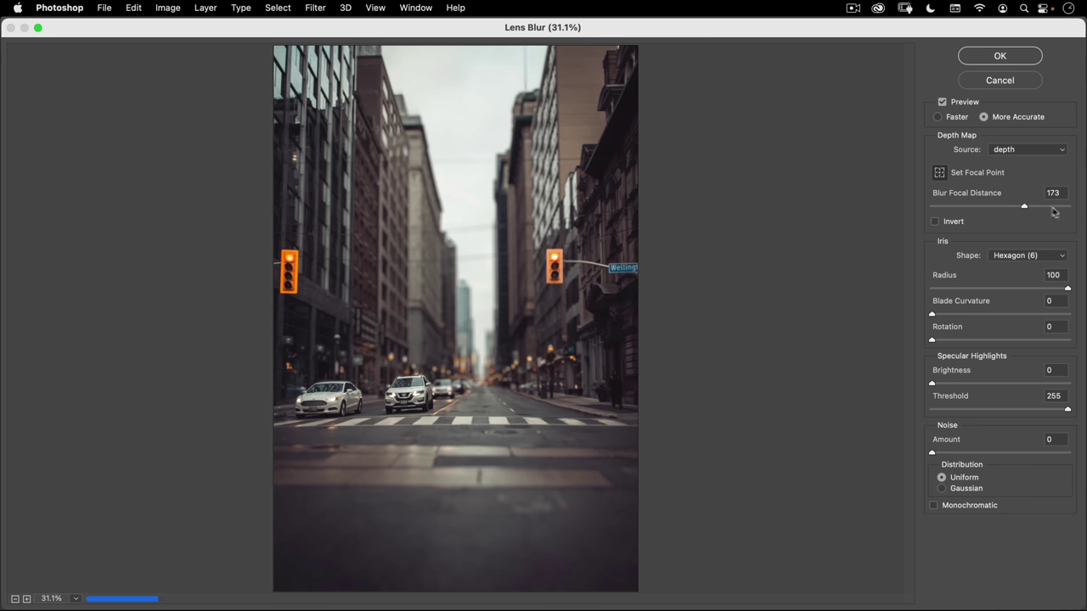
{"action": "left_click", "coordinate": [418, 398]}
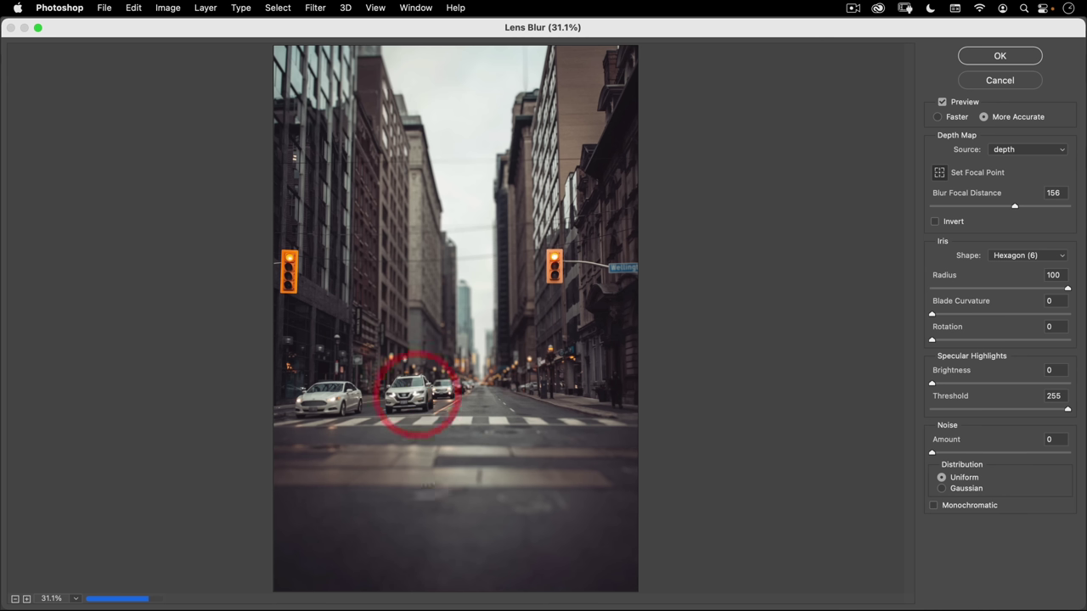
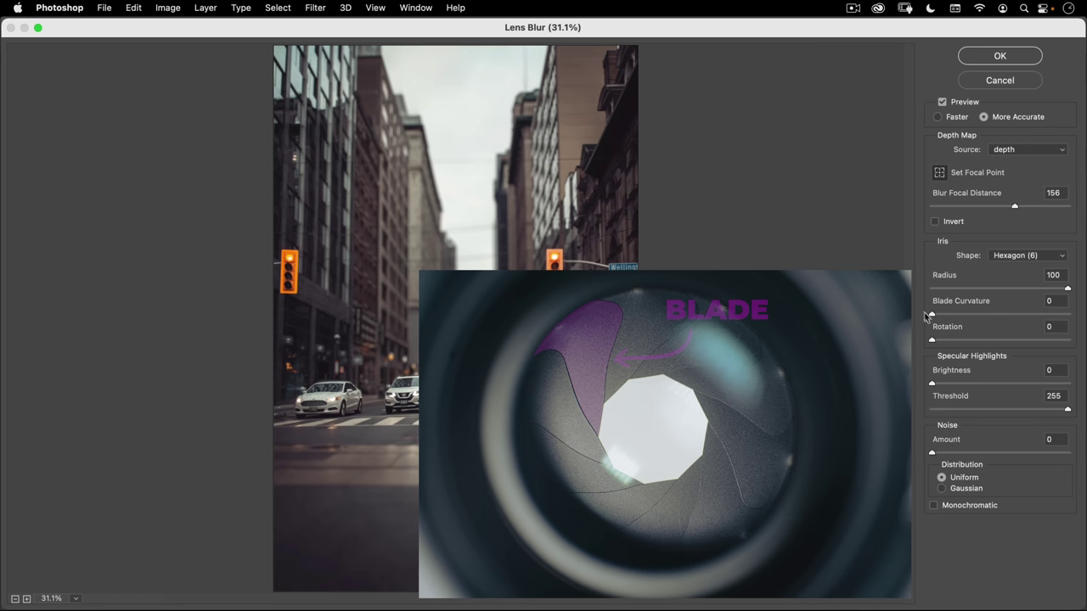
- Set the iris shape to Triangle (3) and inspect the blurred lights behind the white SUV
{"action": "left_click", "coordinate": [1002, 261]}
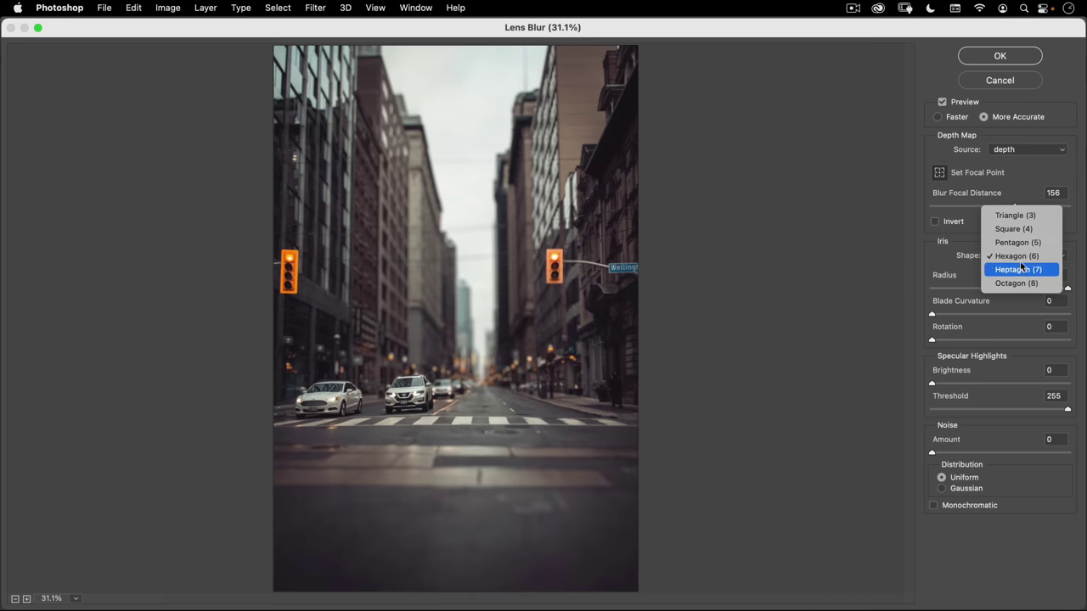
{"action": "left_click", "coordinate": [1030, 216]}
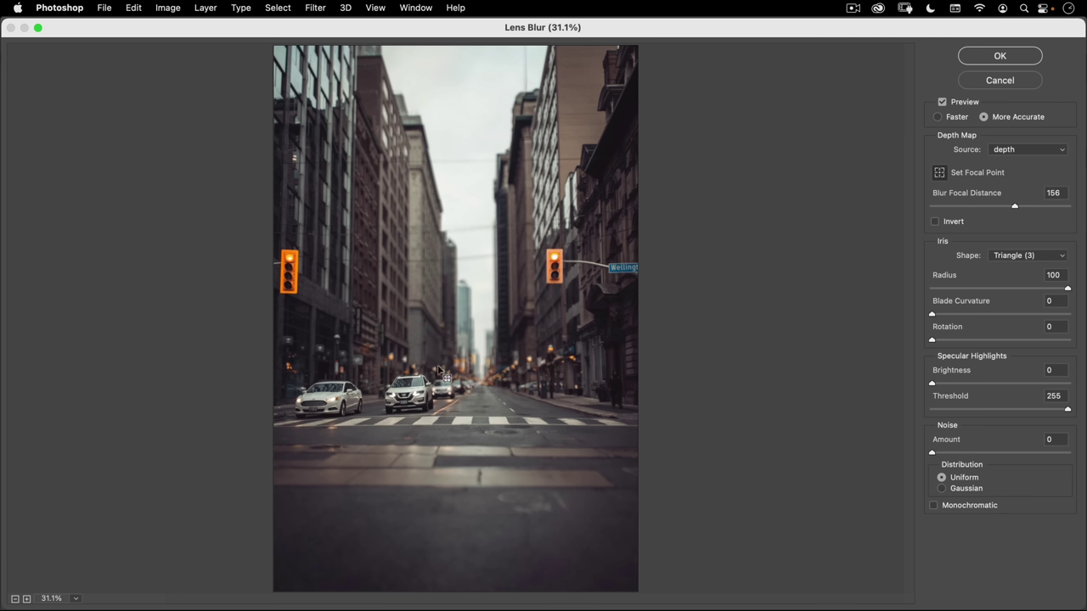
{"action": "key", "text": "space"}
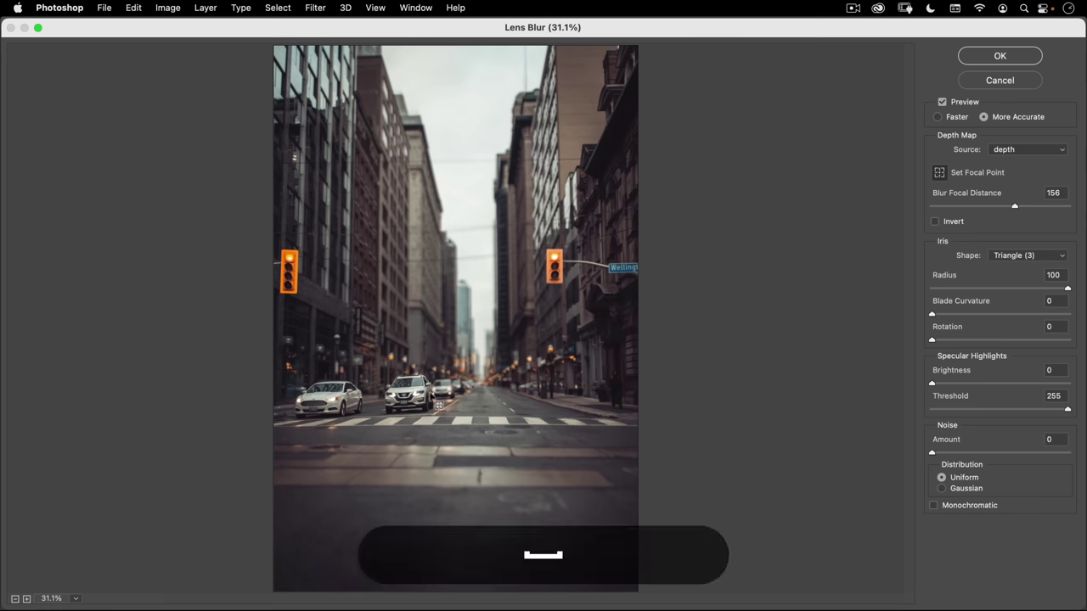
{"action": "key", "text": "space"}
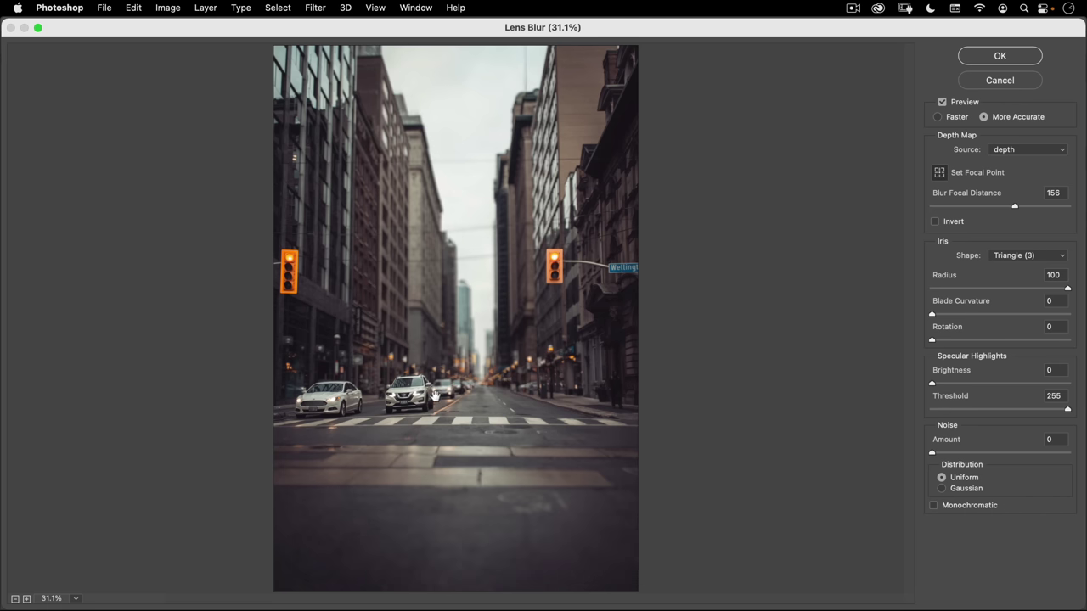
{"action": "key", "text": "alt"}
{"action": "left_click", "coordinate": [439, 372]}
{"action": "left_click", "coordinate": [440, 372]}
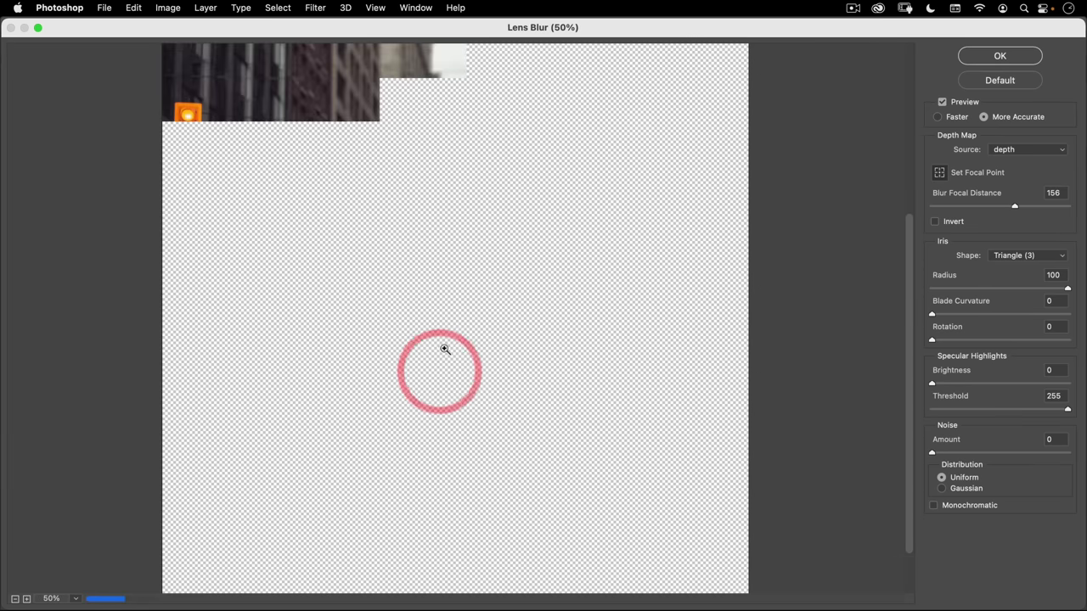
{"action": "left_click", "coordinate": [442, 348]}
{"action": "left_click", "coordinate": [444, 349]}
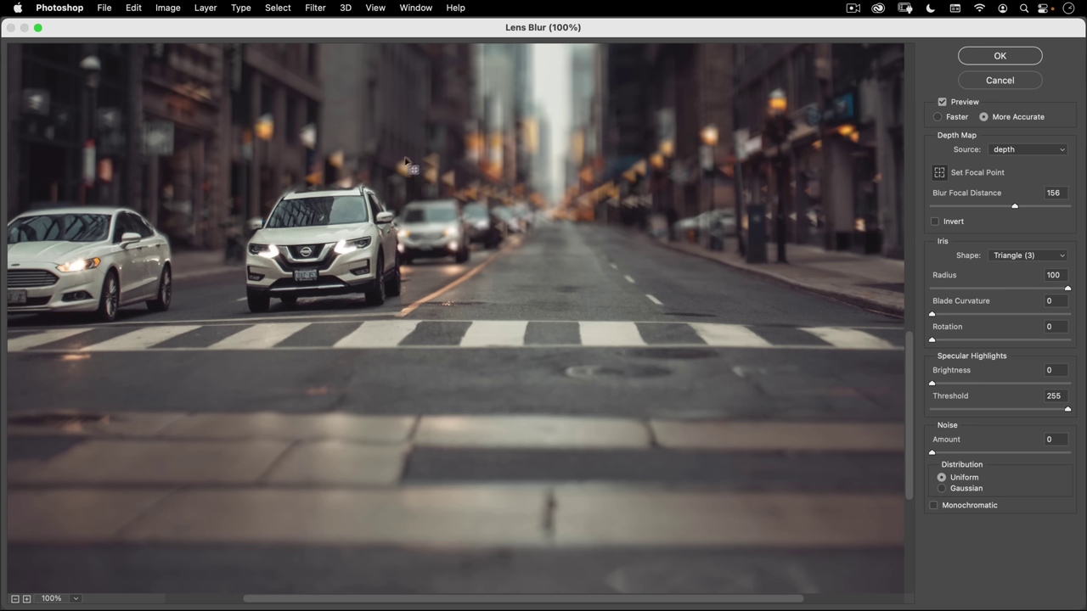
- Try blade curvature values of 49 and 100 and set the curvature back to 0
{"action": "left_click", "coordinate": [1001, 315]}
{"action": "left_click", "coordinate": [998, 315]}
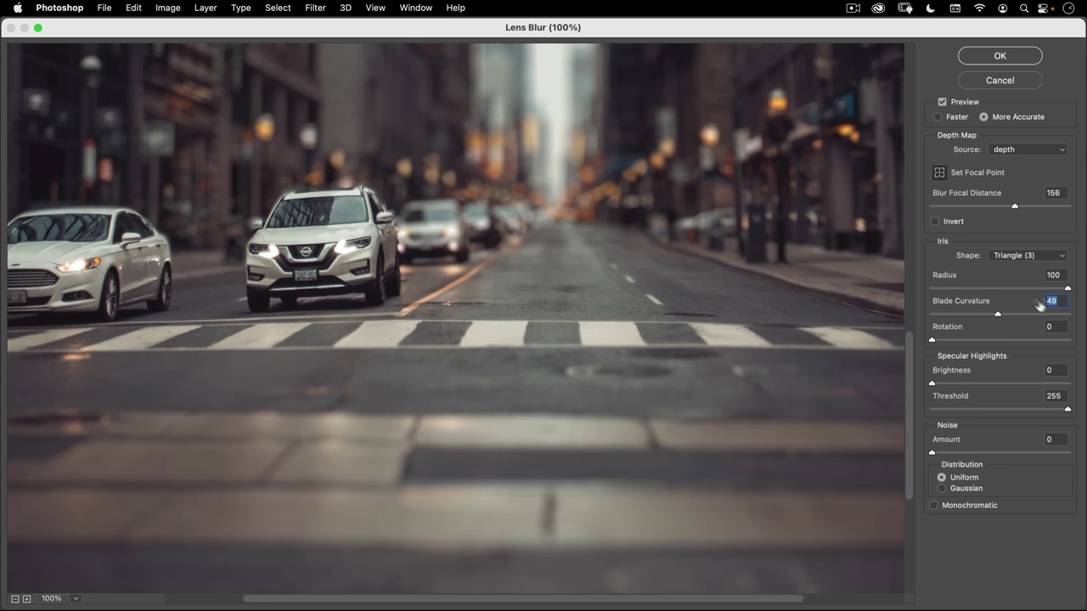
{"action": "left_click_drag", "start_coordinate": [1035, 317], "coordinate": [1083, 319]}
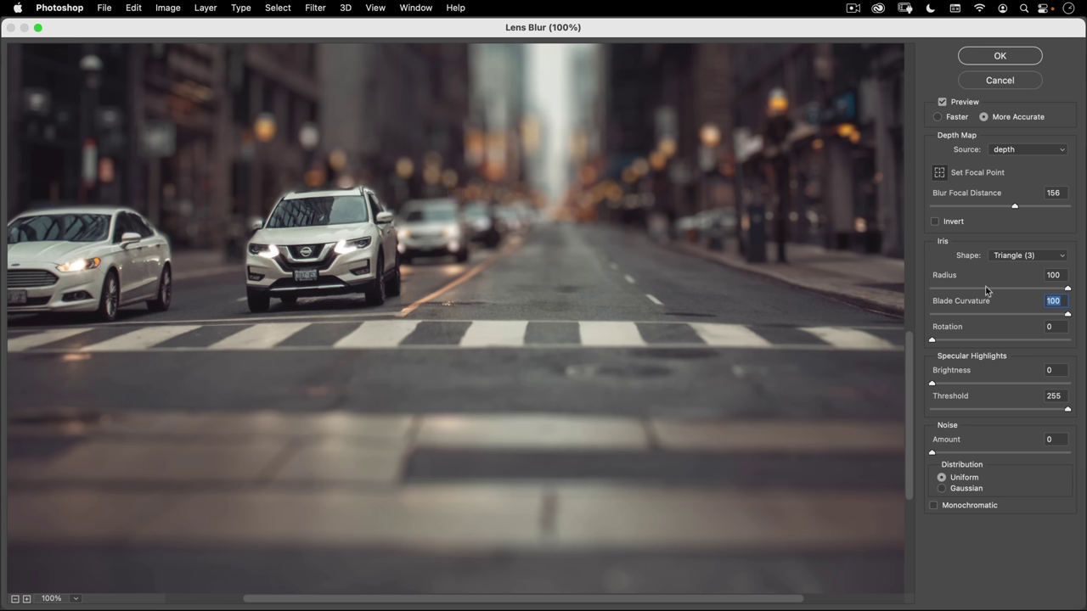
{"action": "left_click", "coordinate": [943, 314]}
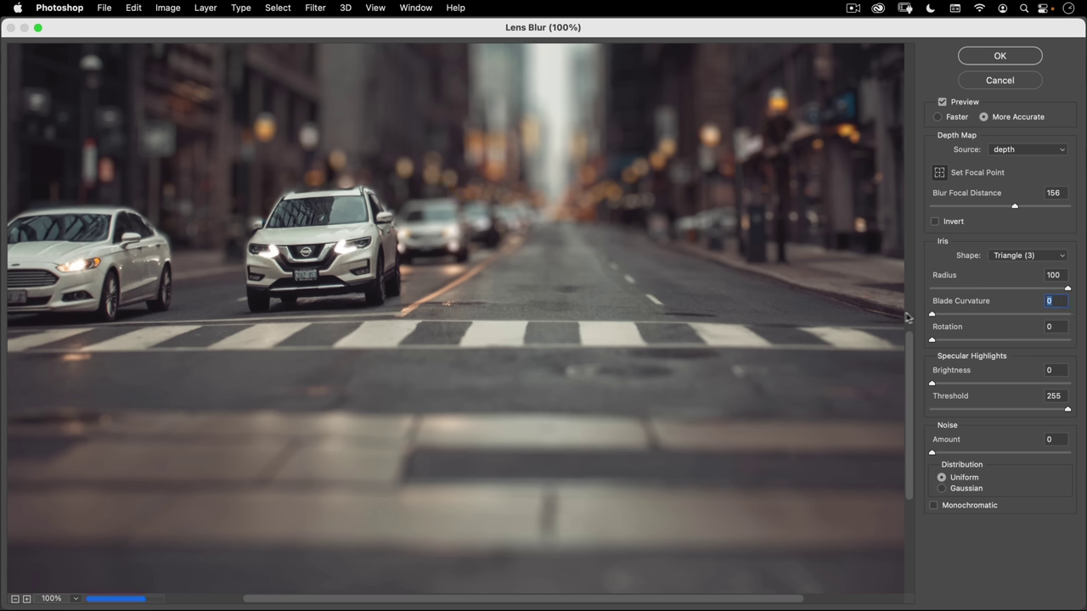
{"action": "left_click", "coordinate": [889, 312]}
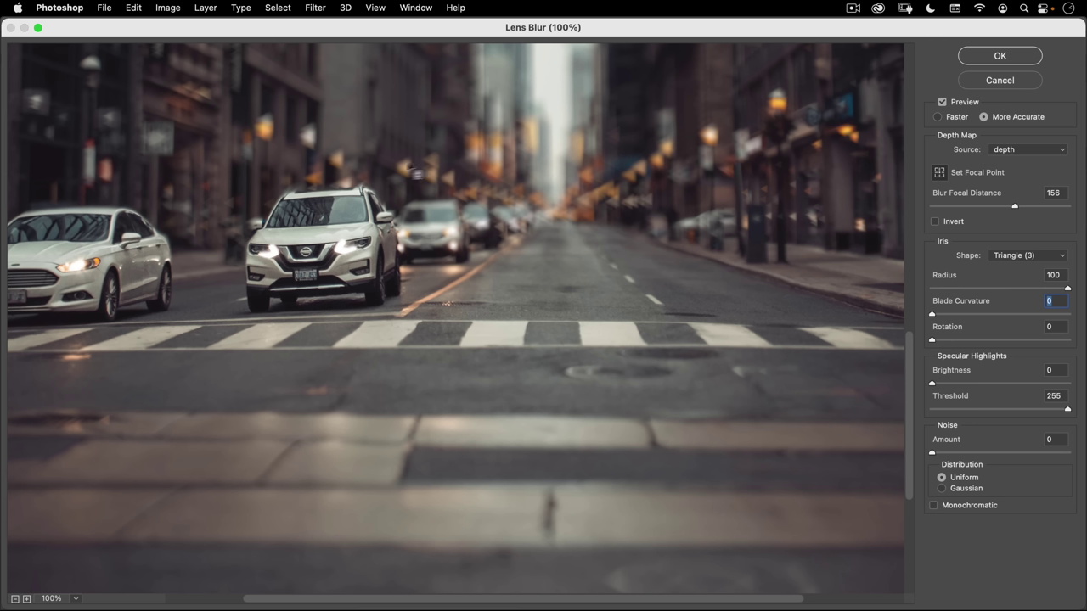
- Try iris rotation values such as 67 and set the rotation back to 0
{"action": "left_click", "coordinate": [958, 341]}
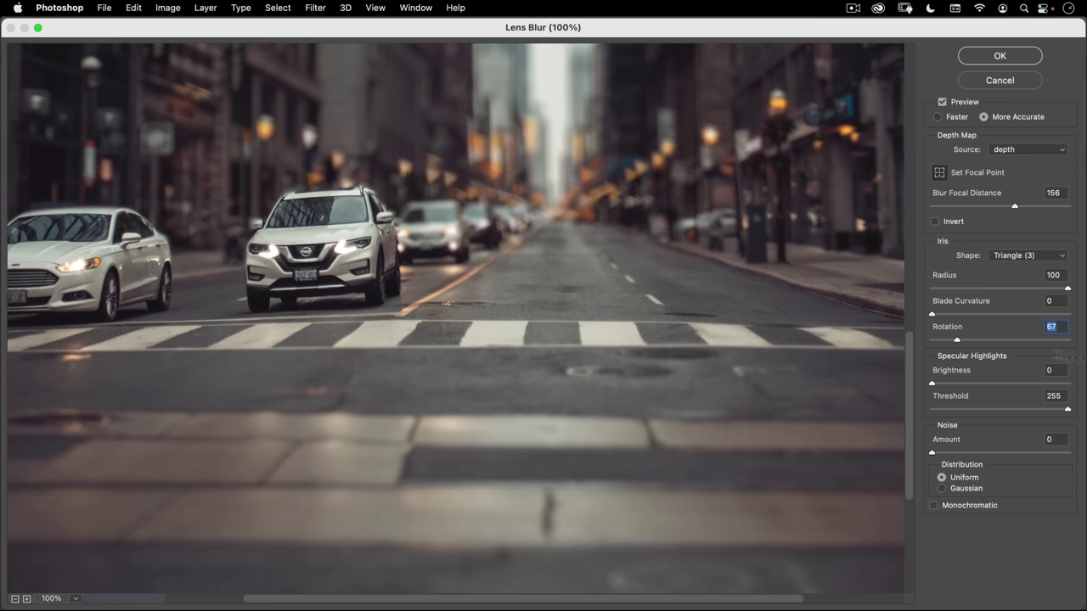
{"action": "left_click", "coordinate": [994, 340]}
{"action": "left_click_drag", "start_coordinate": [953, 340], "coordinate": [914, 336]}
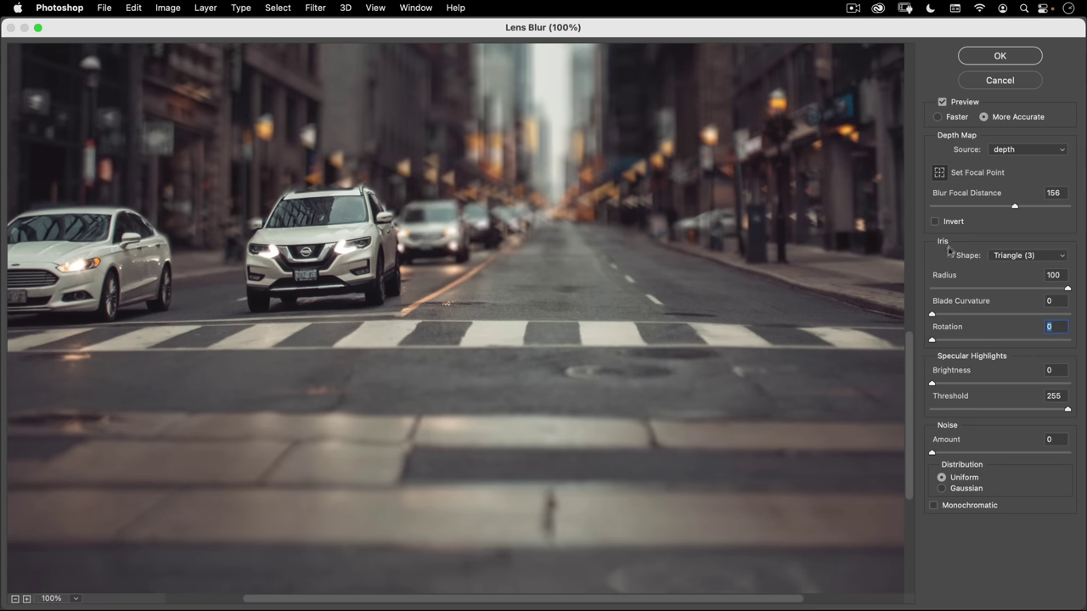
- Set the iris shape to Hexagon (6) and try specular highlights with brightness 50 and threshold 228
{"action": "left_click", "coordinate": [1013, 262]}
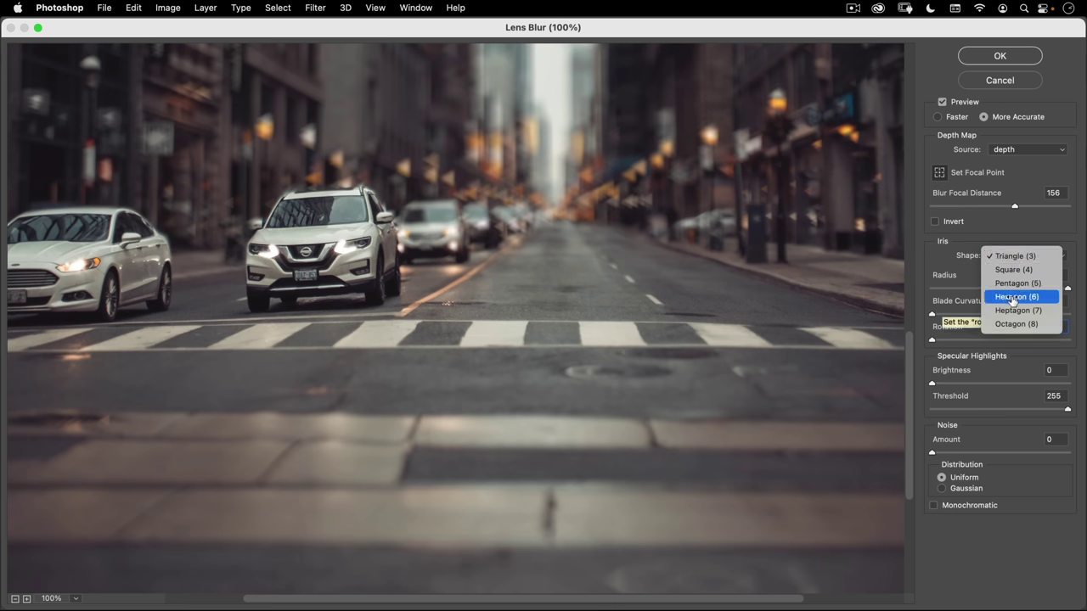
{"action": "left_click", "coordinate": [1011, 296]}
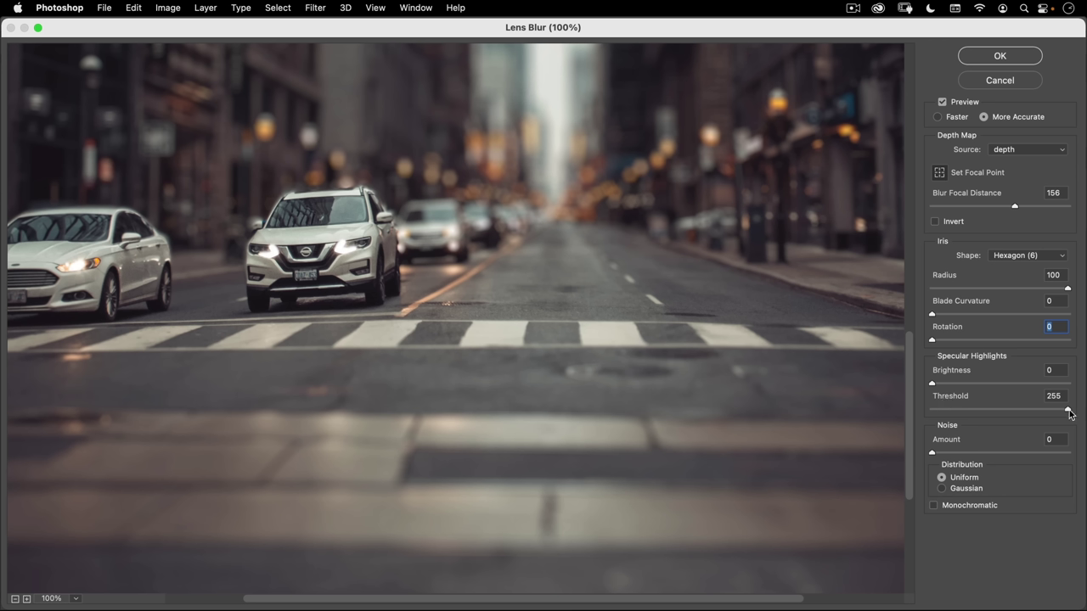
{"action": "left_click_drag", "start_coordinate": [996, 383], "coordinate": [1002, 384]}
{"action": "left_click", "coordinate": [1000, 382]}
{"action": "left_click_drag", "start_coordinate": [1071, 412], "coordinate": [1066, 412]}
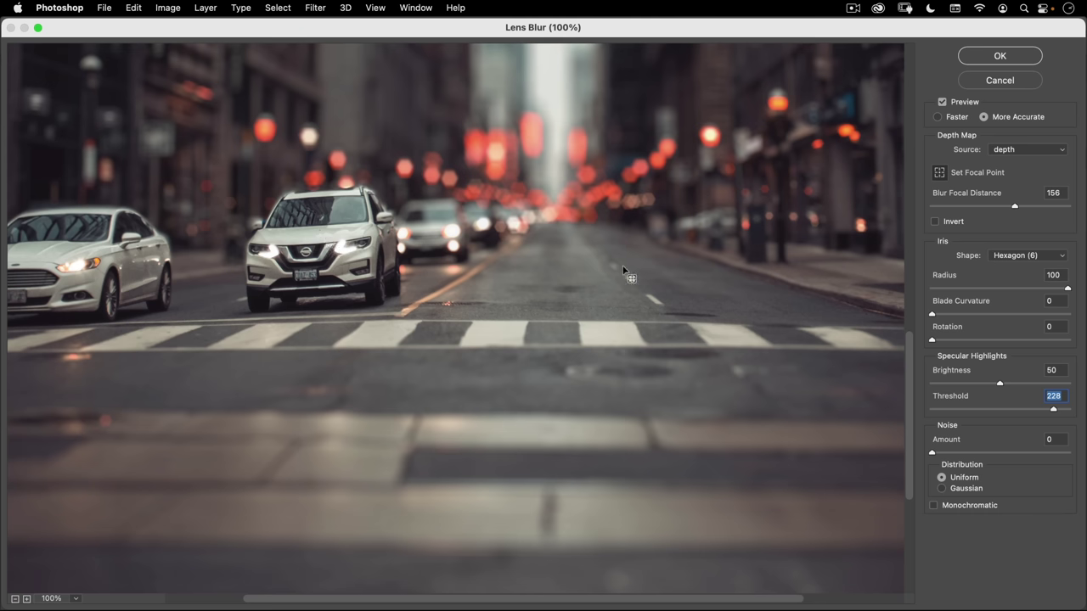
- Check the highlights on the whole photo, reset the specular brightness to 0 and apply the Lens Blur
{"action": "left_click", "coordinate": [75, 599]}
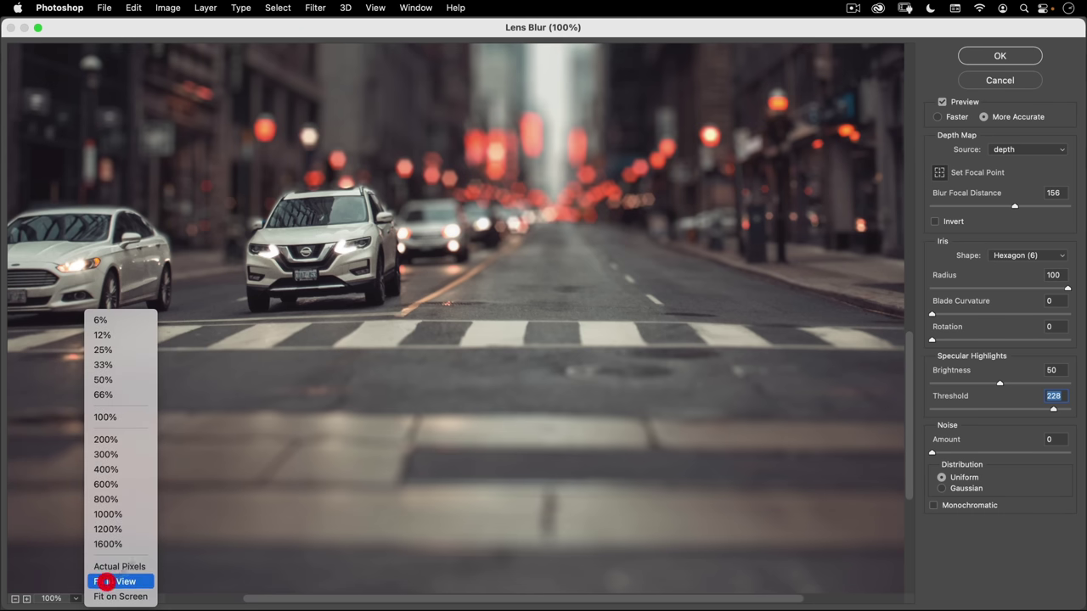
{"action": "left_click", "coordinate": [108, 581]}
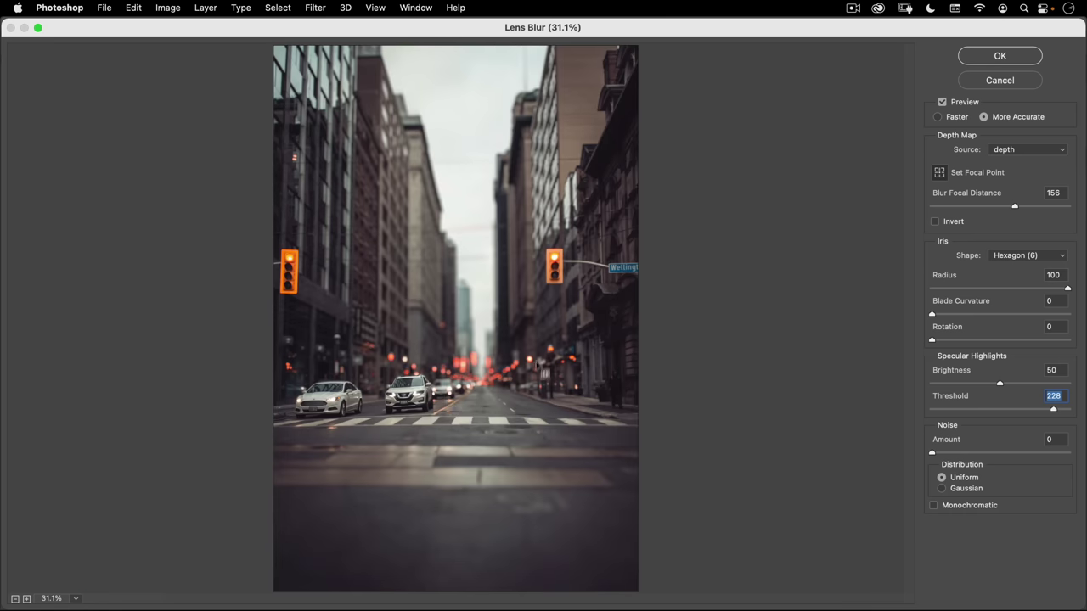
{"action": "left_click_drag", "start_coordinate": [943, 384], "coordinate": [898, 381]}
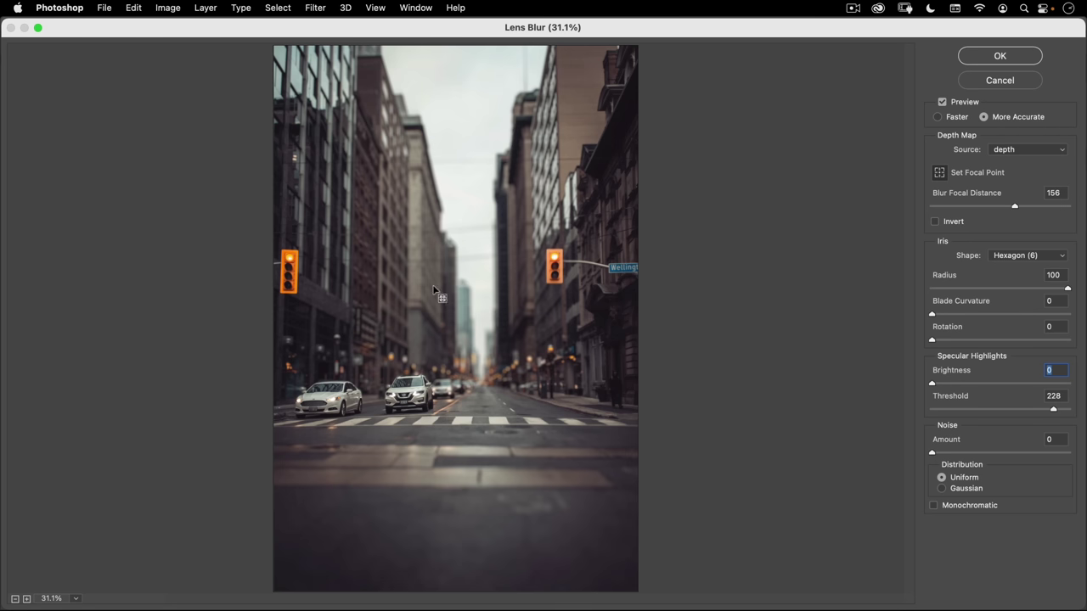
{"action": "left_click", "coordinate": [1002, 57]}
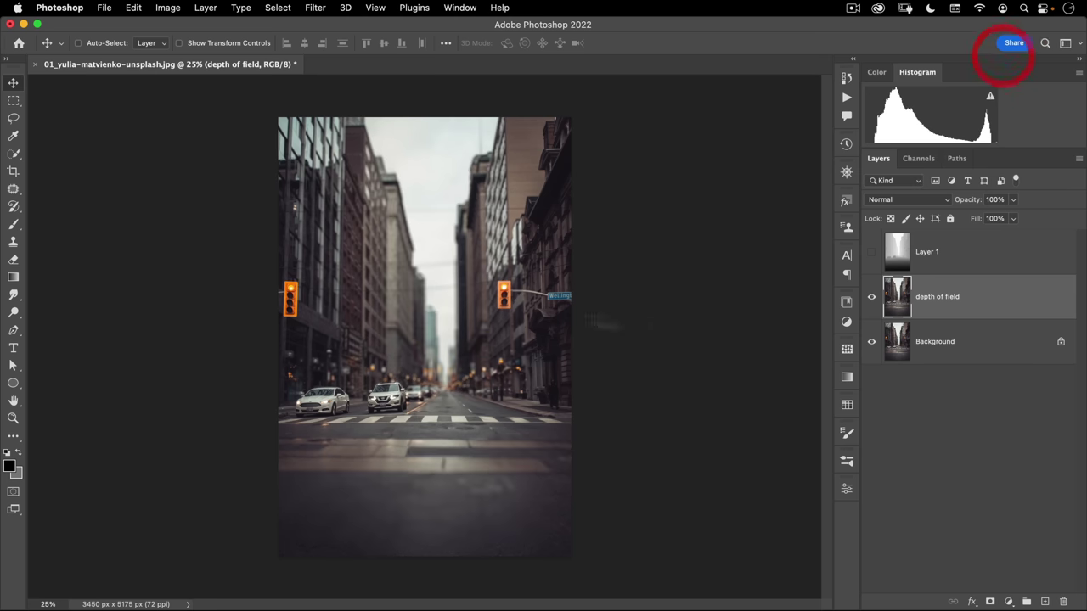
- Compare the photo with and without the depth of field layer and leave that layer hidden
{"action": "left_click", "coordinate": [872, 297]}
{"action": "left_click", "coordinate": [871, 298]}
{"action": "left_click", "coordinate": [871, 297]}
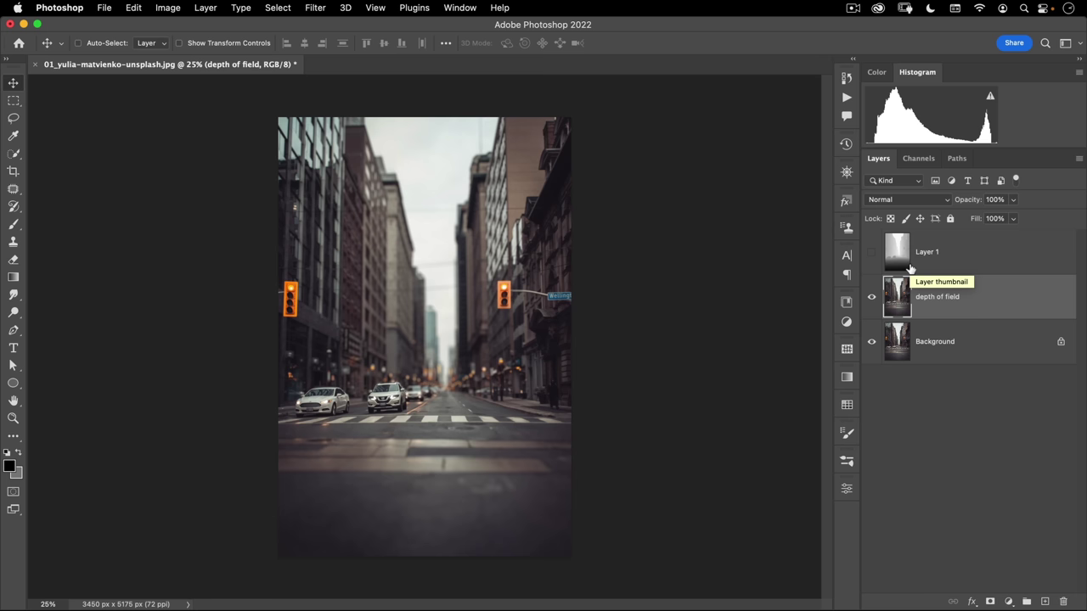
{"action": "left_click", "coordinate": [873, 299]}
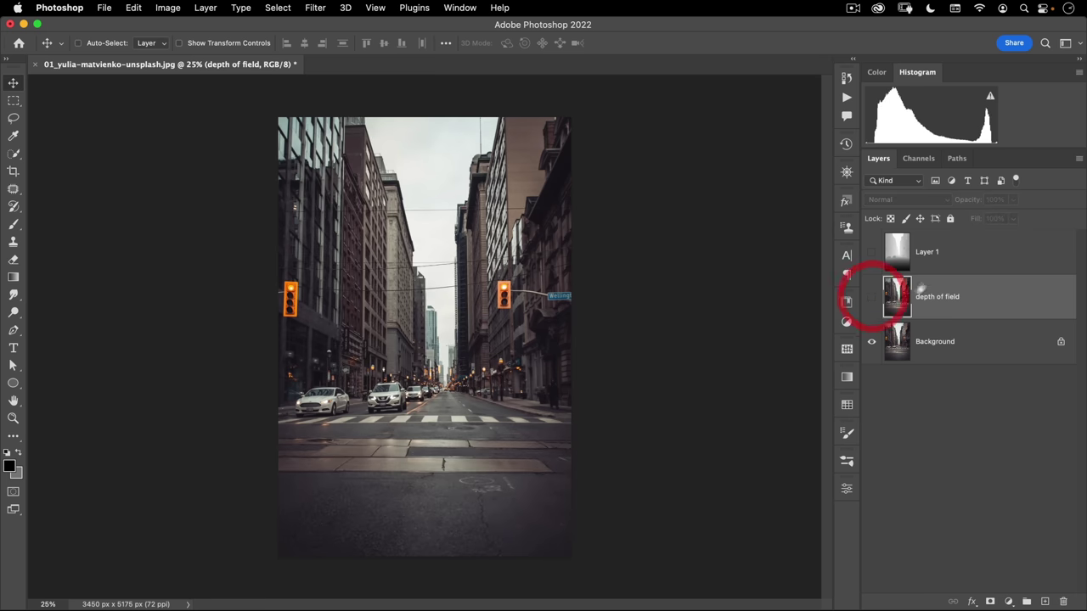
- Duplicate the Background layer and name the copy "fog depth"
{"action": "left_click", "coordinate": [925, 346]}
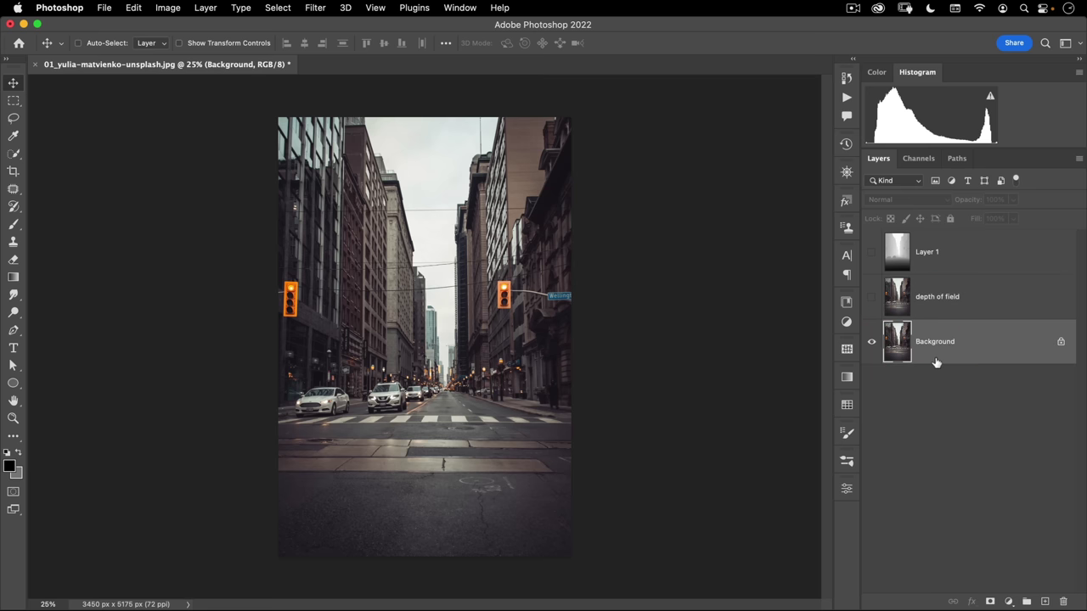
{"action": "key", "text": "super+j"}
{"action": "double_click", "coordinate": [938, 343]}
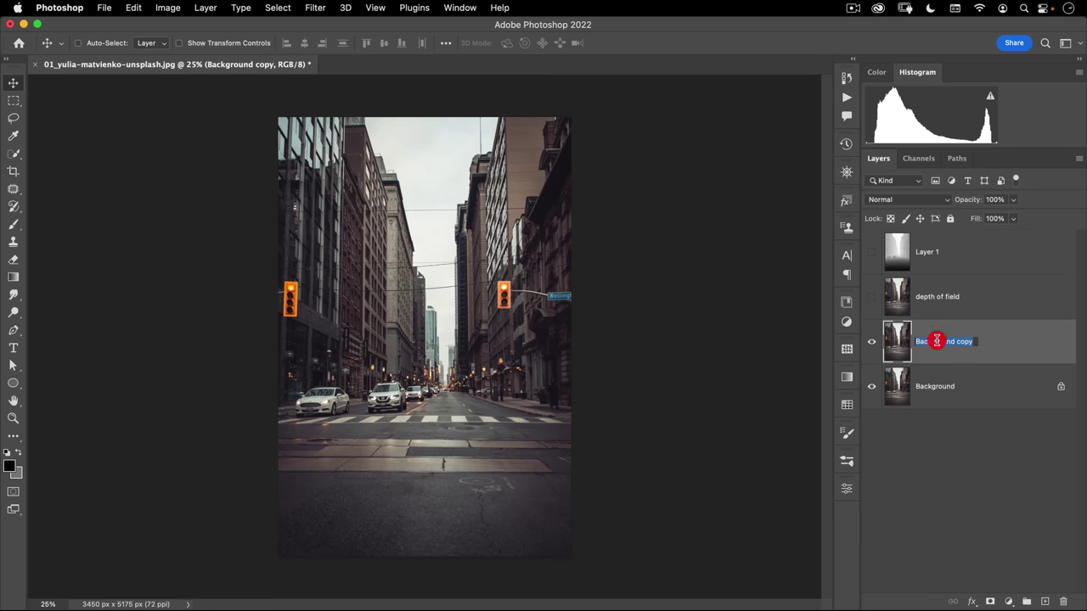
{"action": "type", "text": "fog"}
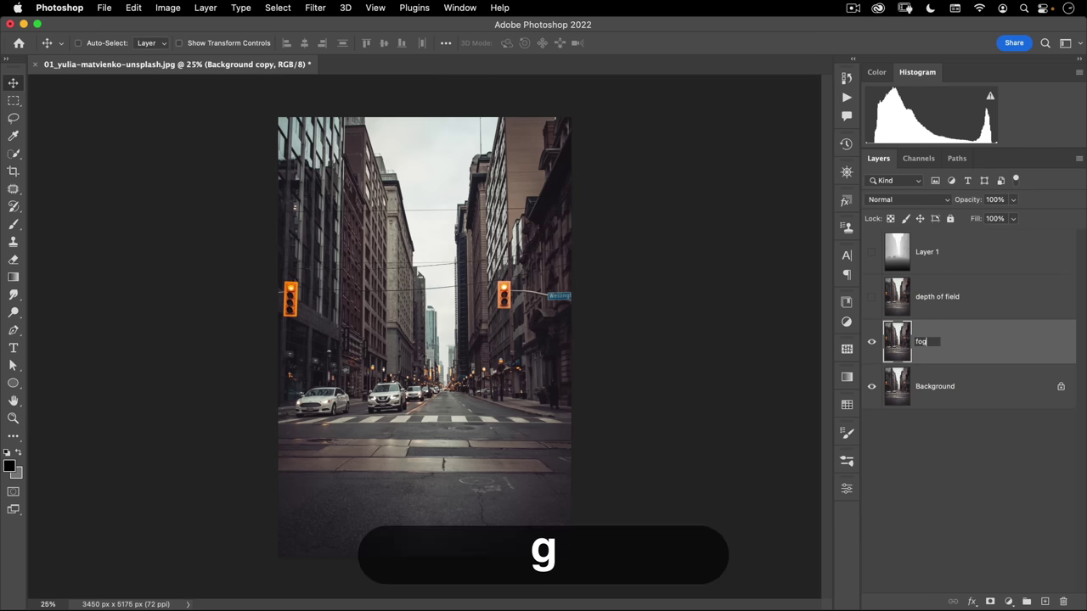
{"action": "type", "text": " depth"}
{"action": "key", "text": "Return"}
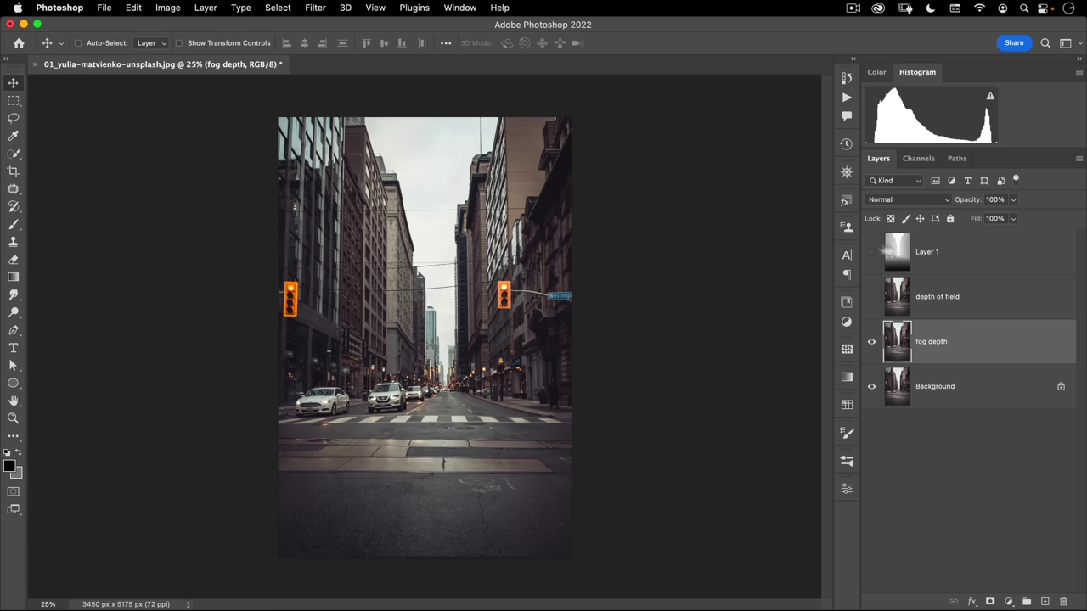
- Delete the grayscale depth map layer and add a new empty layer named "fog" at the top of the stack
{"action": "left_click_drag", "start_coordinate": [896, 257], "coordinate": [1063, 601]}
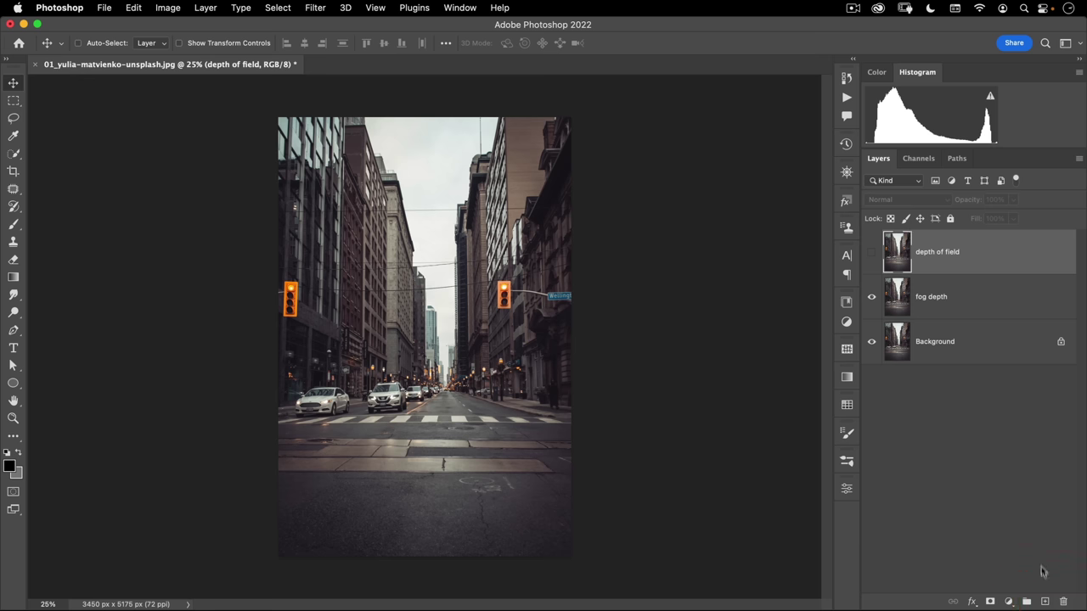
{"action": "left_click", "coordinate": [1046, 601]}
{"action": "double_click", "coordinate": [928, 252]}
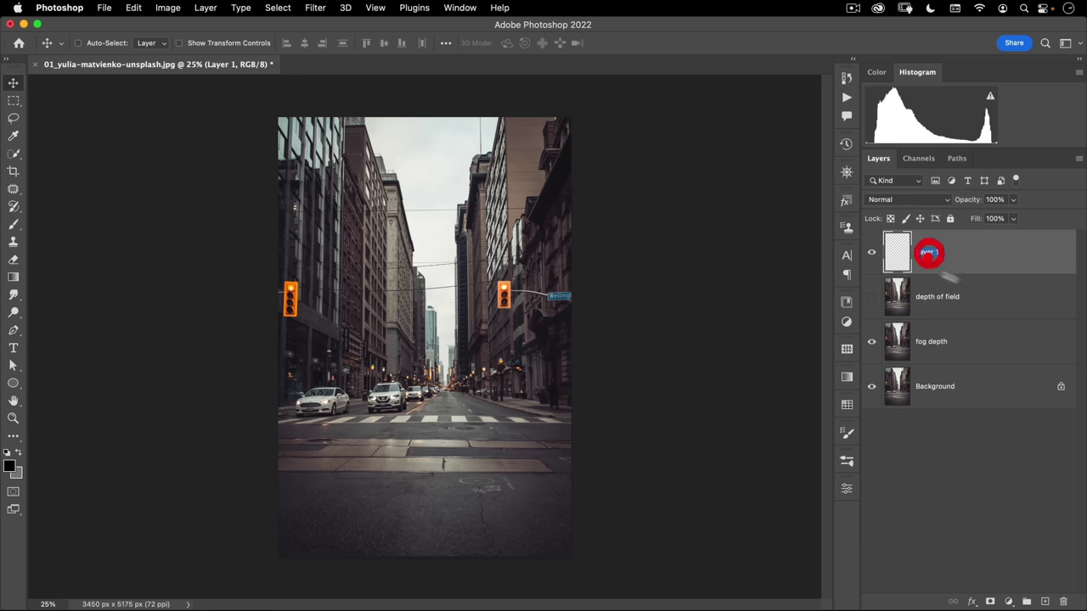
{"action": "type", "text": "fog"}
{"action": "key", "text": "Return"}
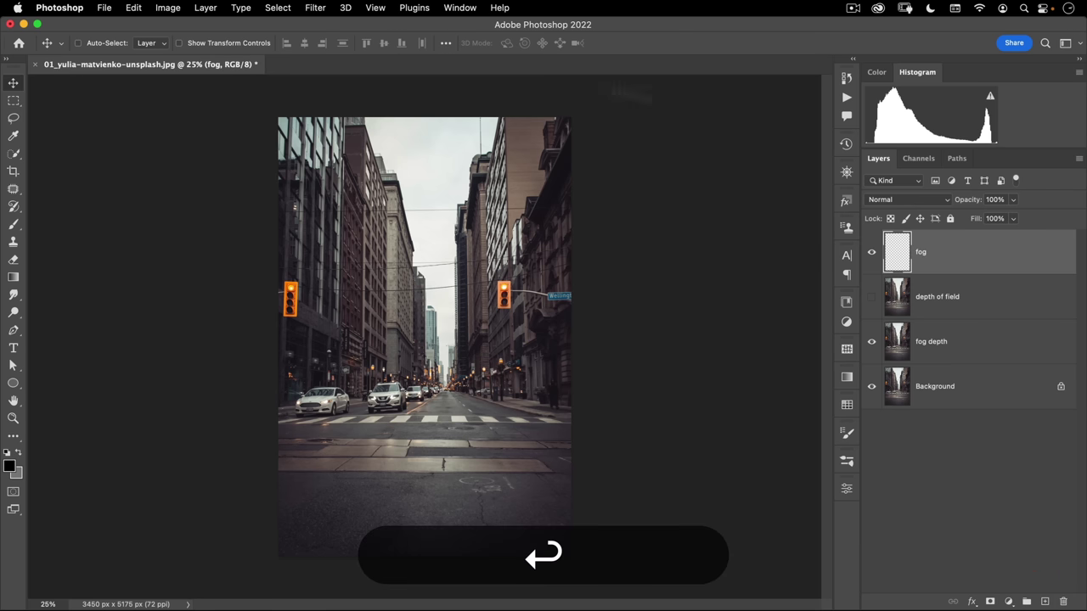
- Fill the fog layer with the depth channel using Apply Image and set the layer's blend mode to Screen
{"action": "left_click", "coordinate": [169, 9]}
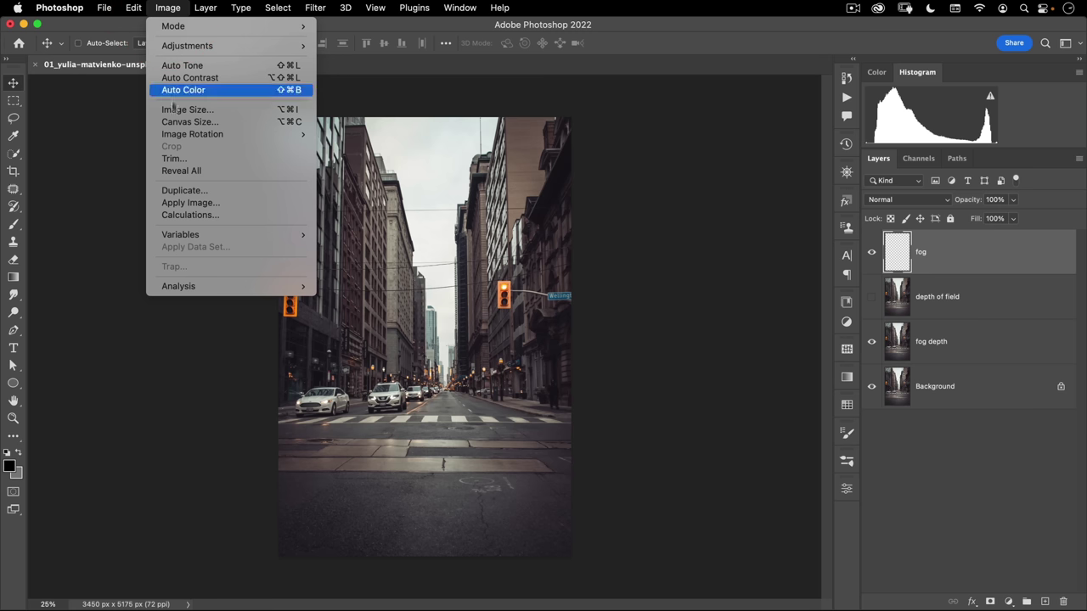
{"action": "left_click", "coordinate": [191, 202]}
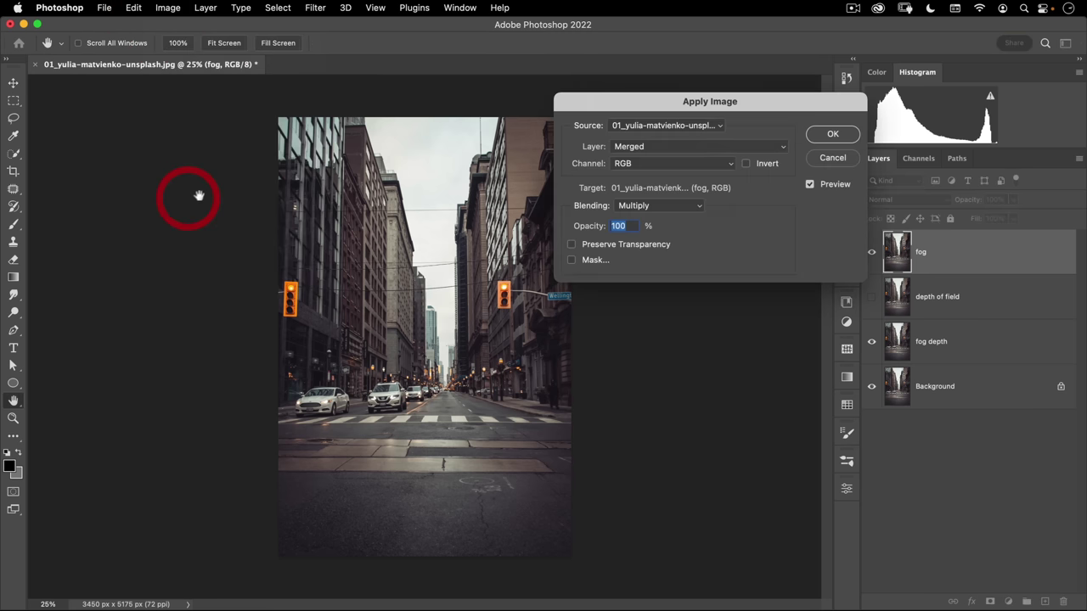
{"action": "left_click", "coordinate": [650, 168]}
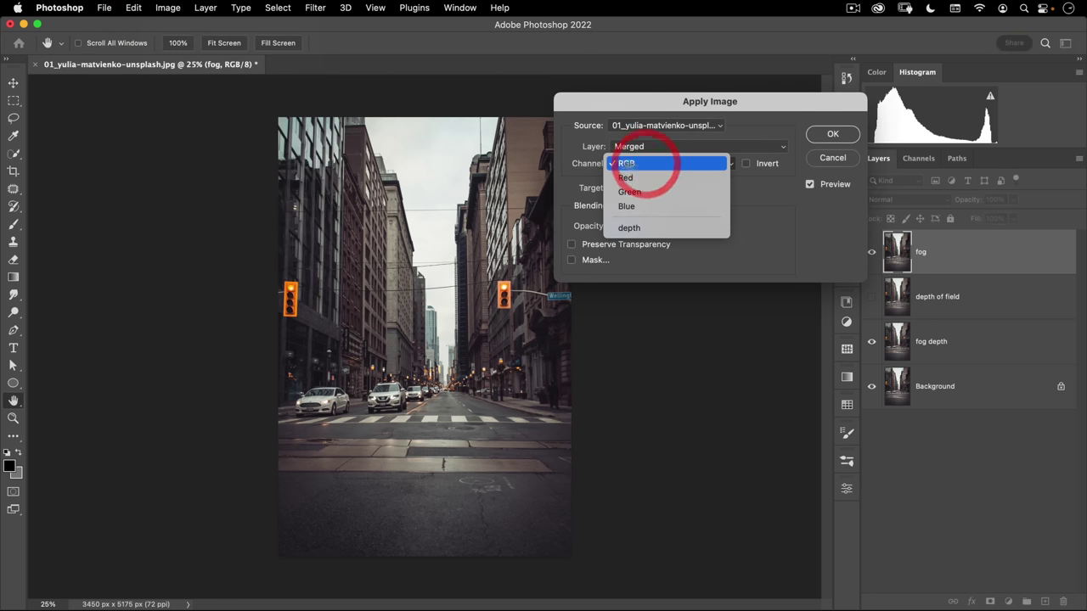
{"action": "left_click", "coordinate": [649, 227]}
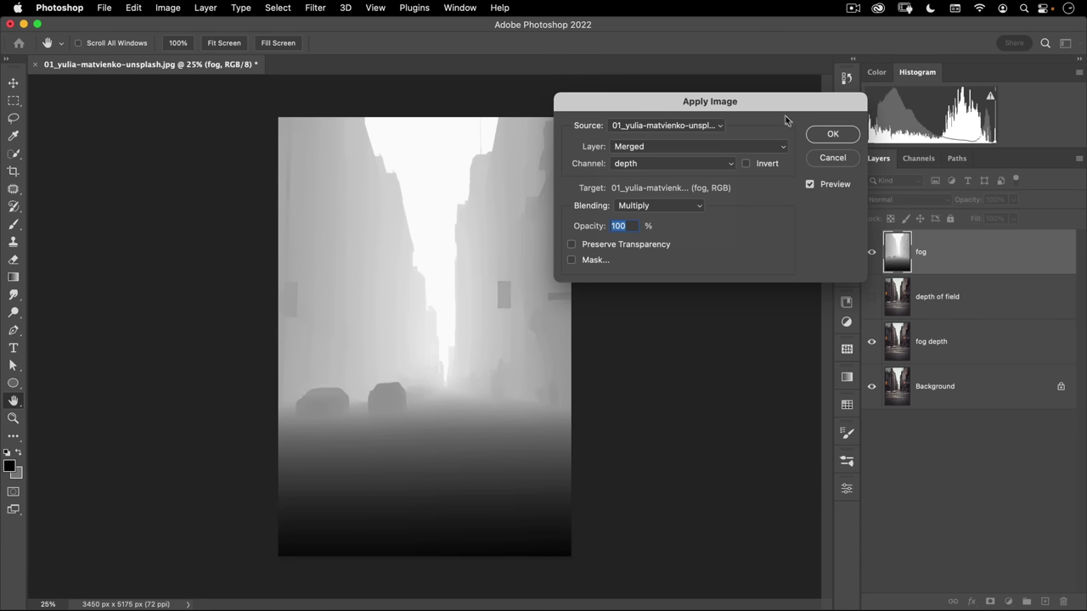
{"action": "left_click", "coordinate": [831, 136]}
{"action": "key", "text": "v"}
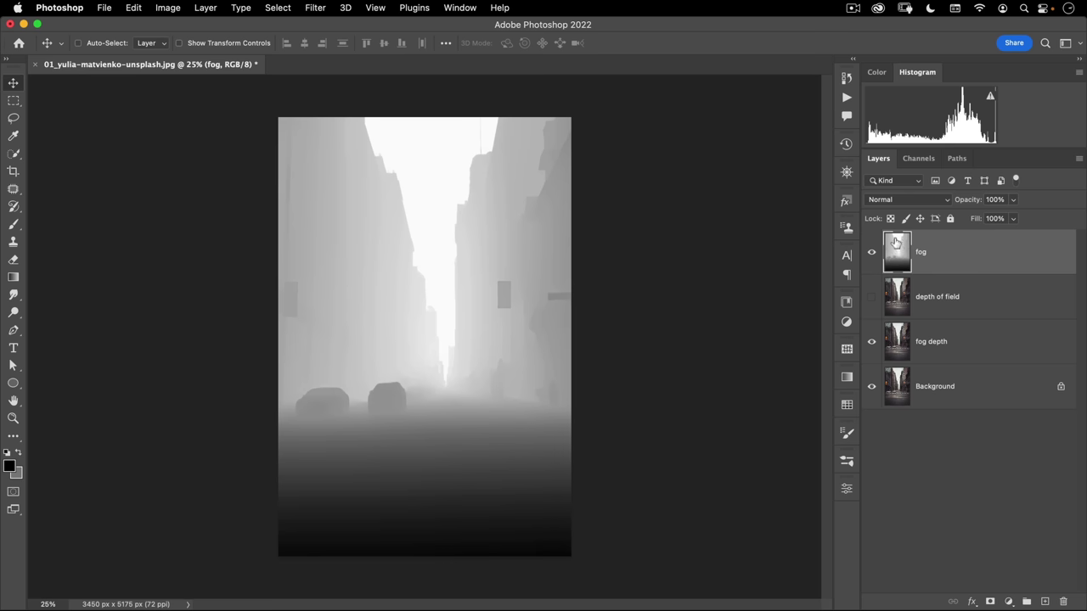
{"action": "left_click", "coordinate": [909, 200]}
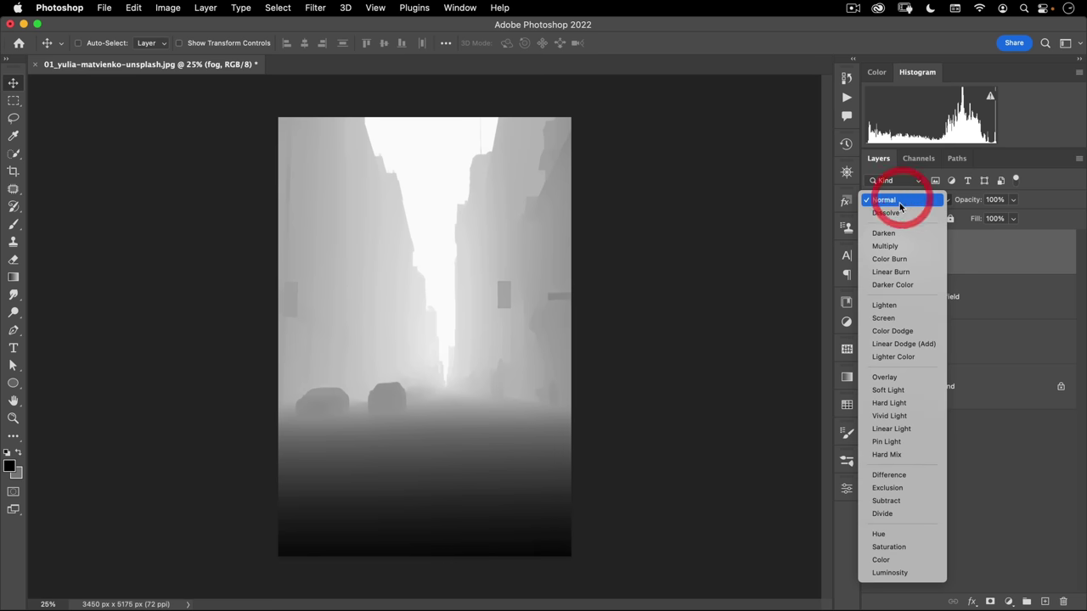
{"action": "left_click", "coordinate": [893, 317]}
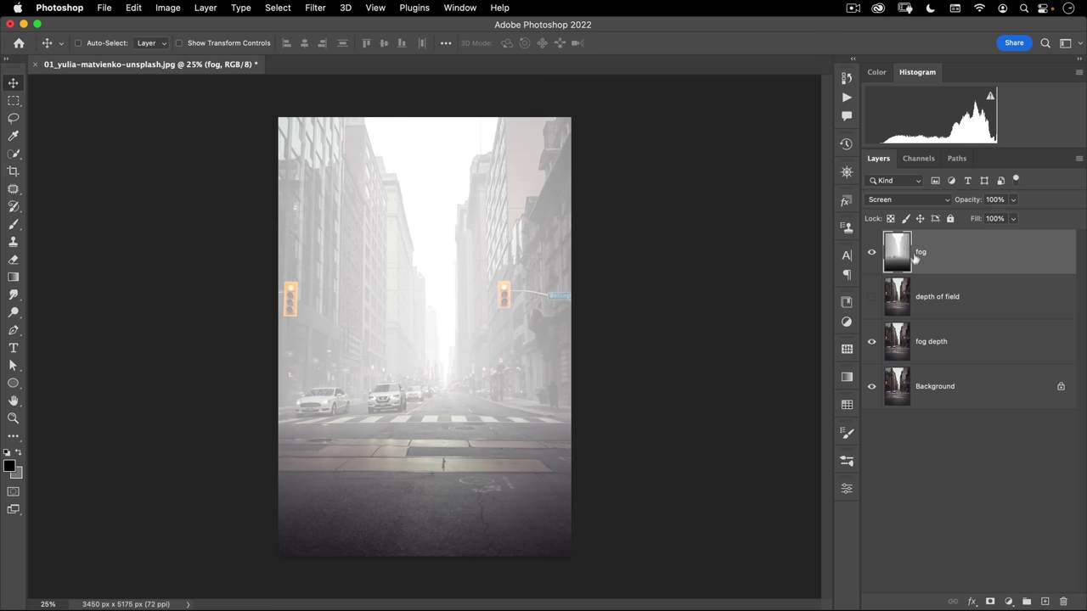
- Add a Curves adjustment layer above the fog layer and clip it to that layer
{"action": "left_click", "coordinate": [1008, 602]}
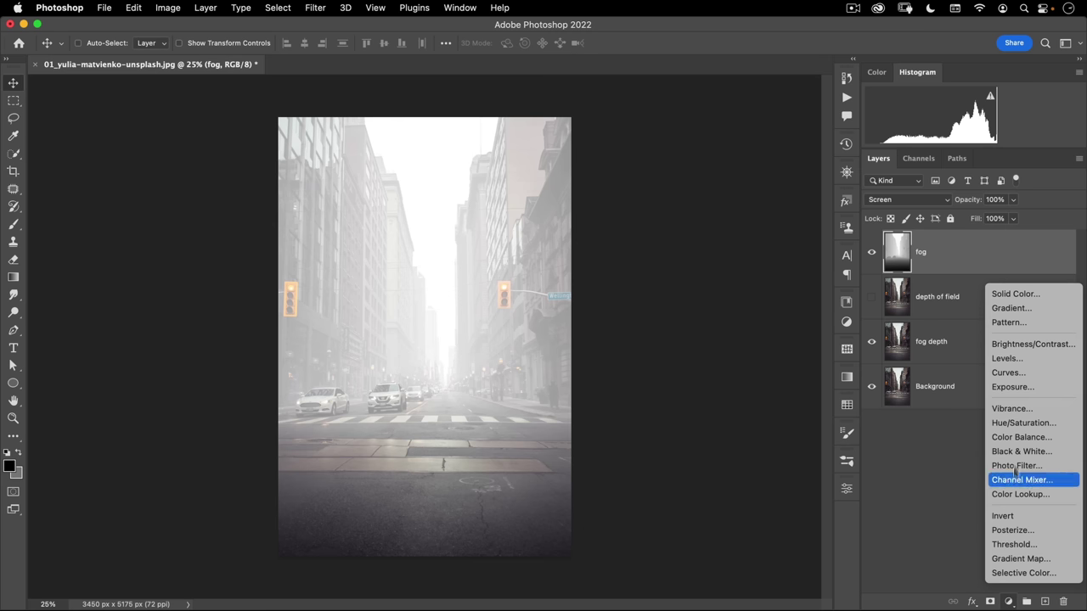
{"action": "left_click", "coordinate": [1031, 374]}
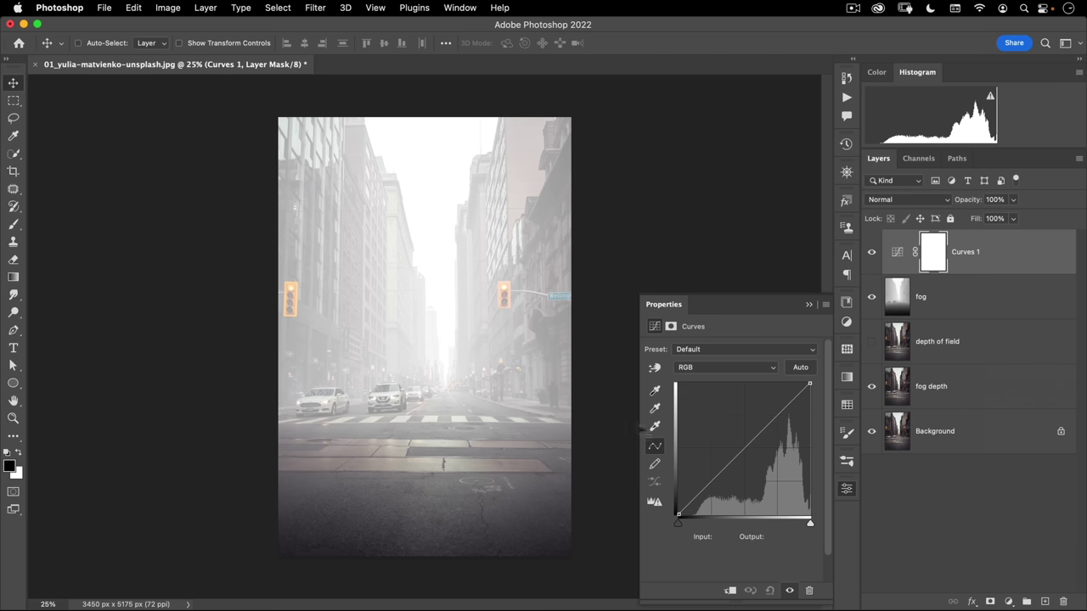
{"action": "left_click", "coordinate": [728, 592]}
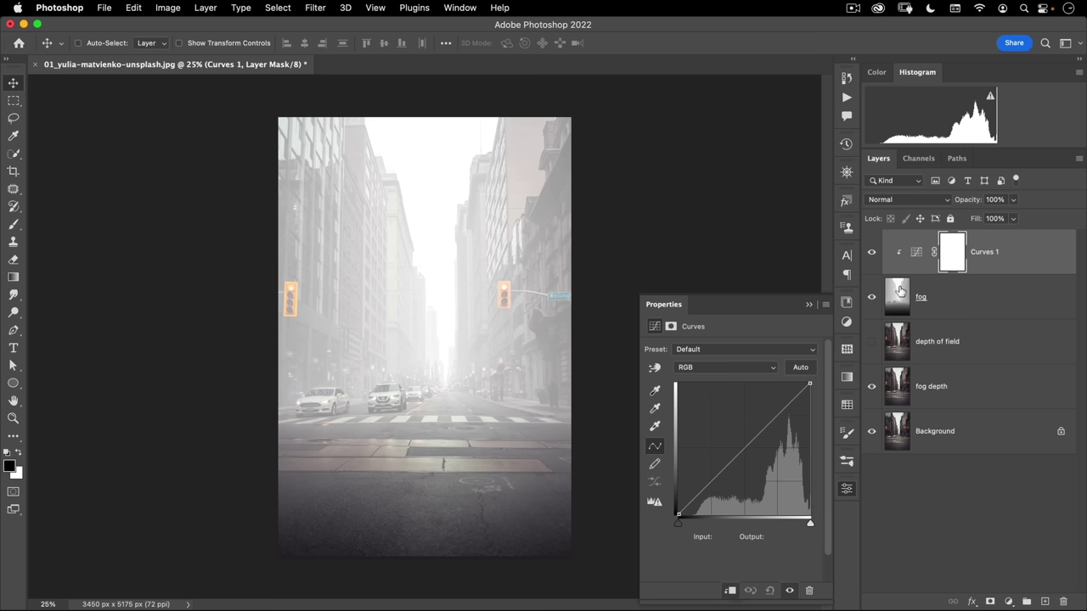
{"action": "key", "text": "alt"}
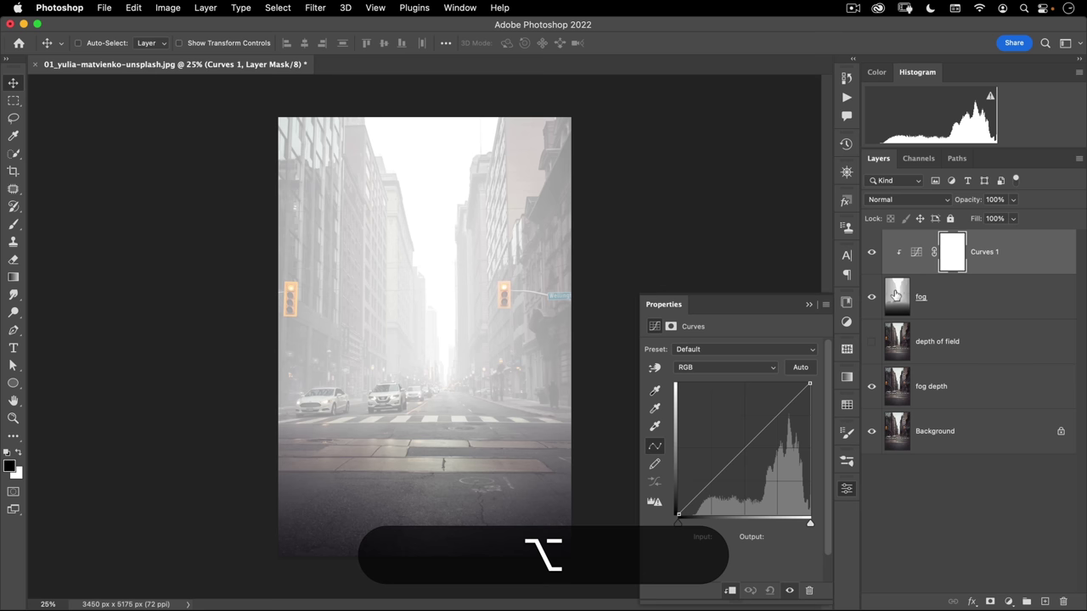
{"action": "left_click", "coordinate": [893, 270], "text": "alt"}
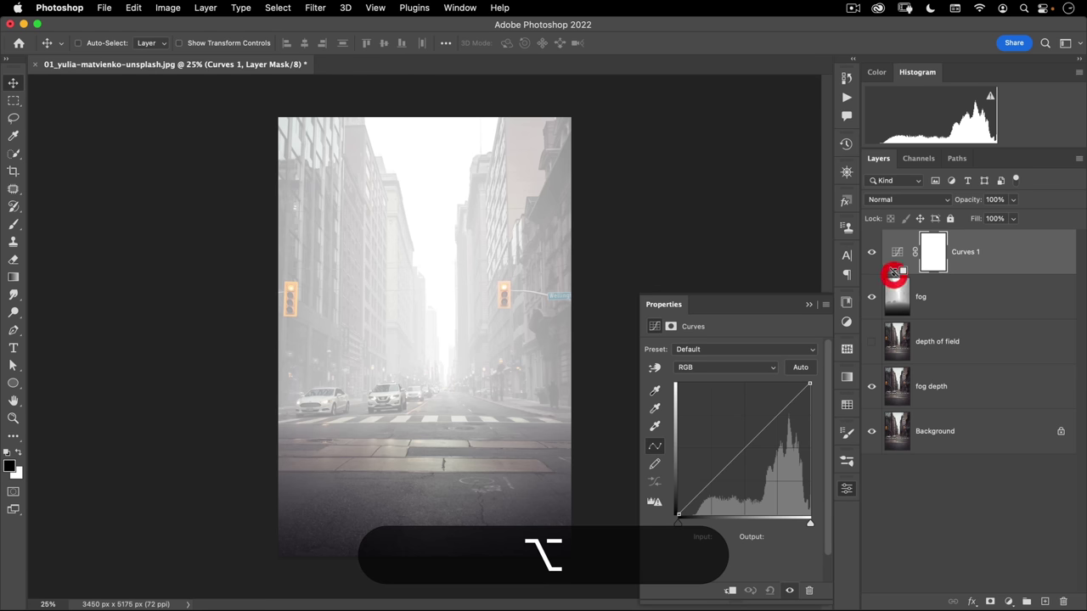
{"action": "left_click", "coordinate": [893, 270], "text": "alt"}
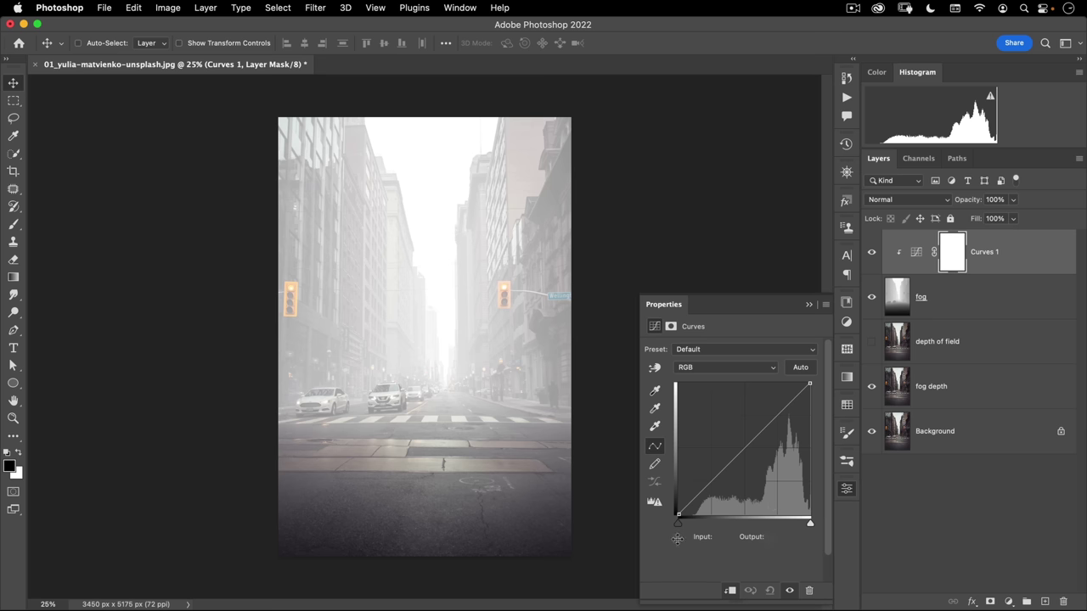
- Move the RGB curve's black point to input 148 to thin the fog around the foreground
{"action": "left_click_drag", "start_coordinate": [679, 523], "coordinate": [735, 520]}
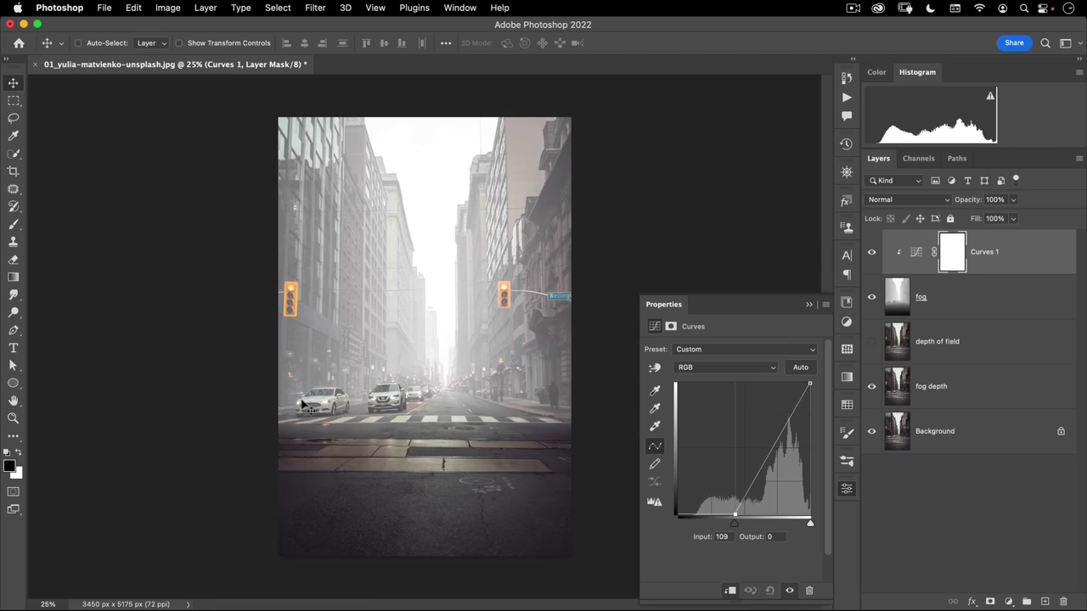
{"action": "left_click_drag", "start_coordinate": [735, 526], "coordinate": [752, 527]}
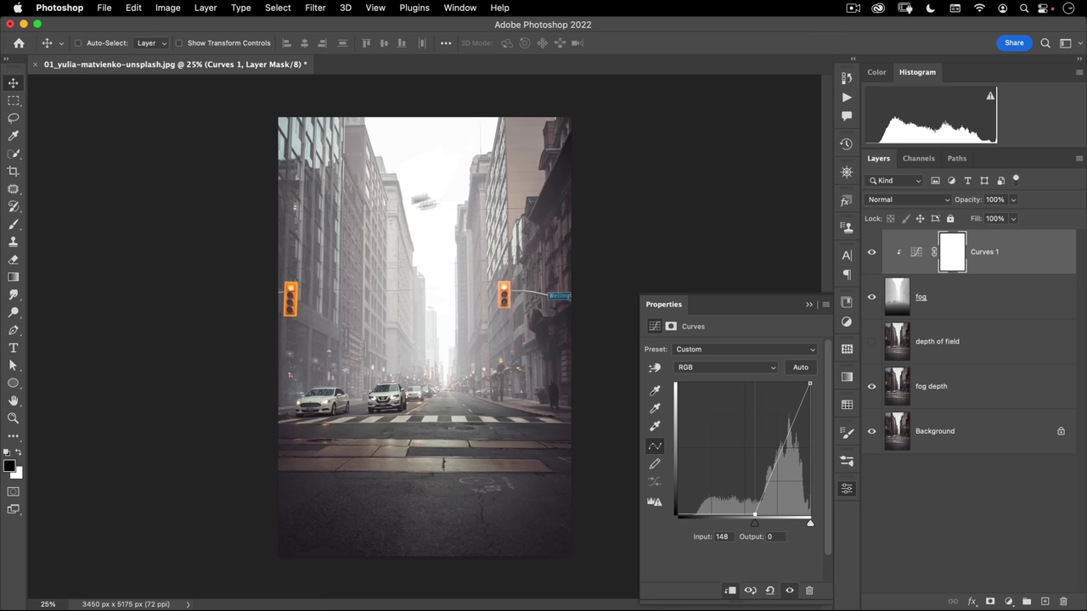
- Lower the midtones of the Red curve with a point at input 135, output 112 to tint the fog cyan
{"action": "left_click", "coordinate": [737, 370]}
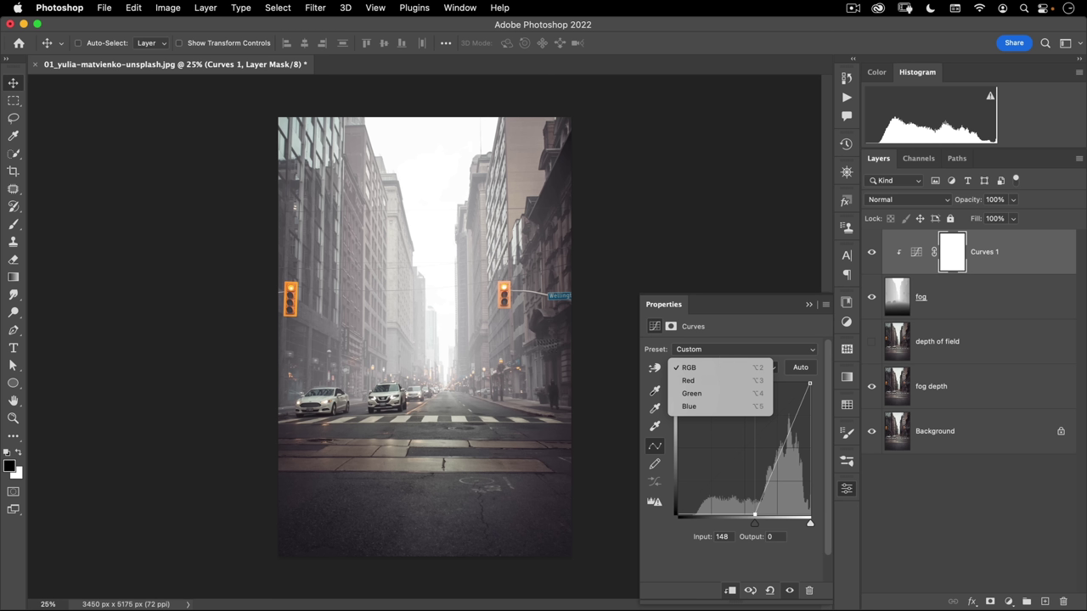
{"action": "left_click", "coordinate": [697, 383]}
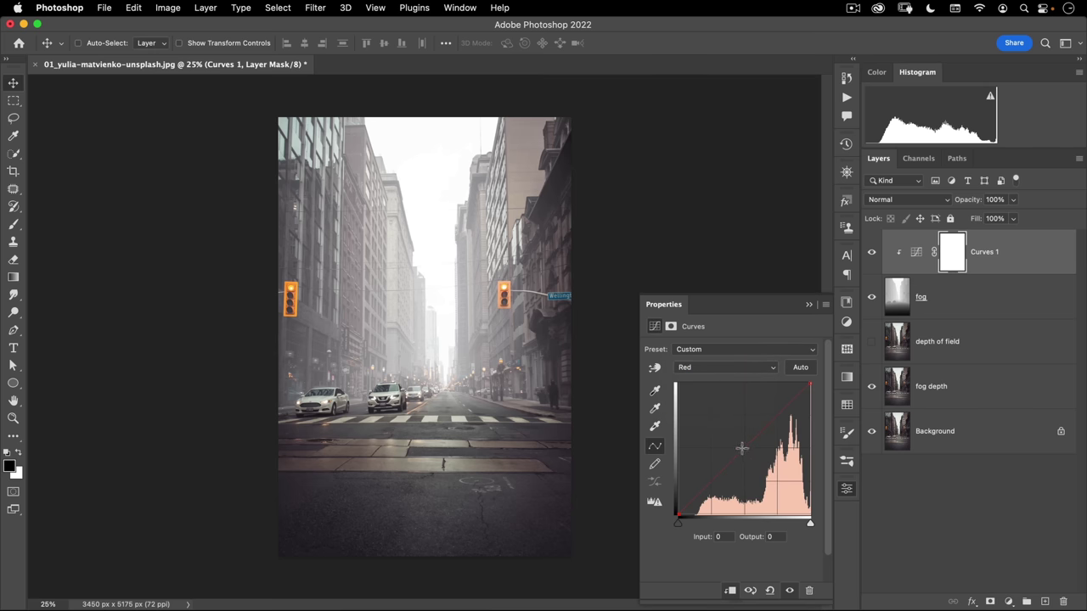
{"action": "left_click_drag", "start_coordinate": [744, 450], "coordinate": [748, 457]}
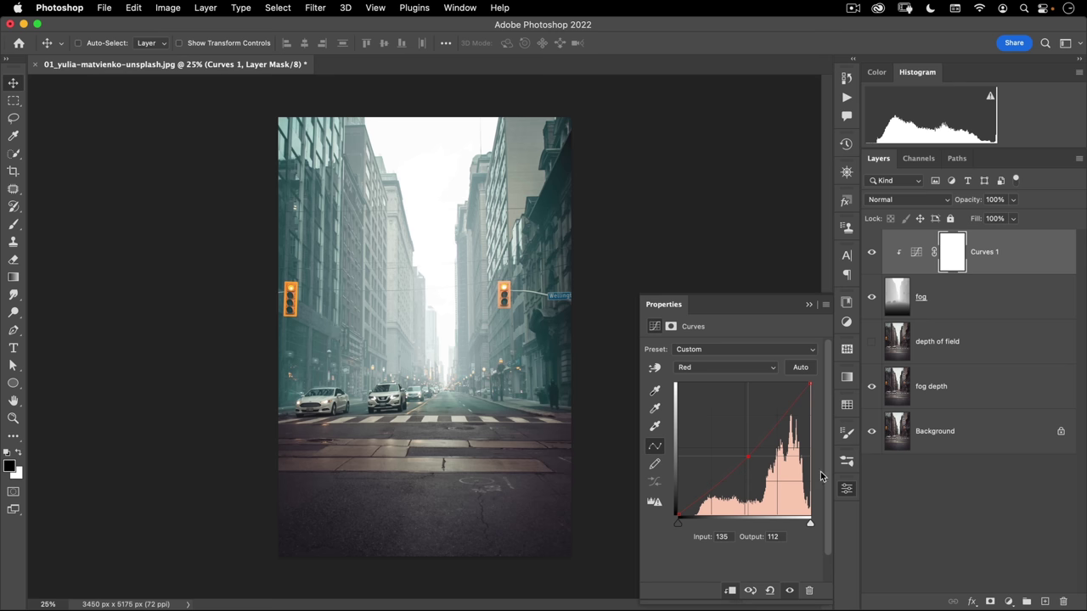
- Raise the midtones of the Blue curve slightly with a point at input 127, output 130 to tint the fog bluer
{"action": "left_click", "coordinate": [728, 370]}
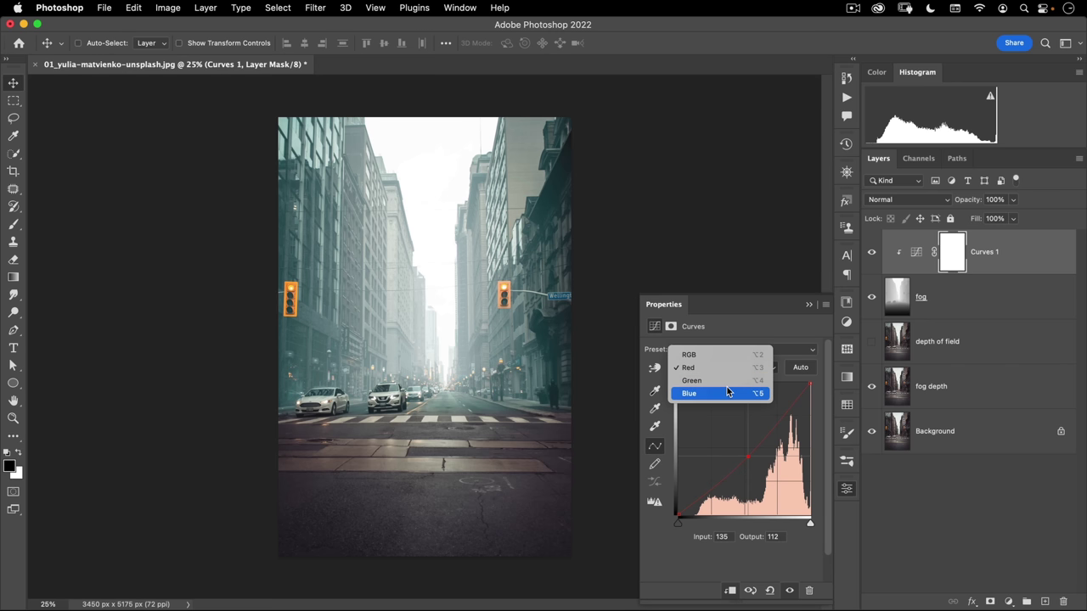
{"action": "left_click", "coordinate": [726, 390]}
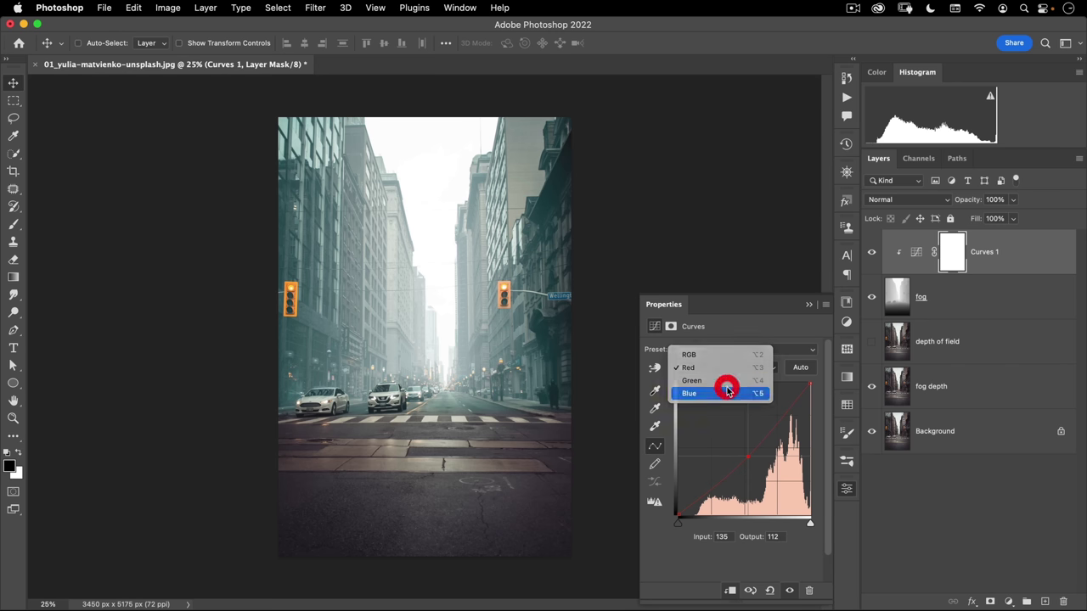
{"action": "left_click", "coordinate": [743, 447]}
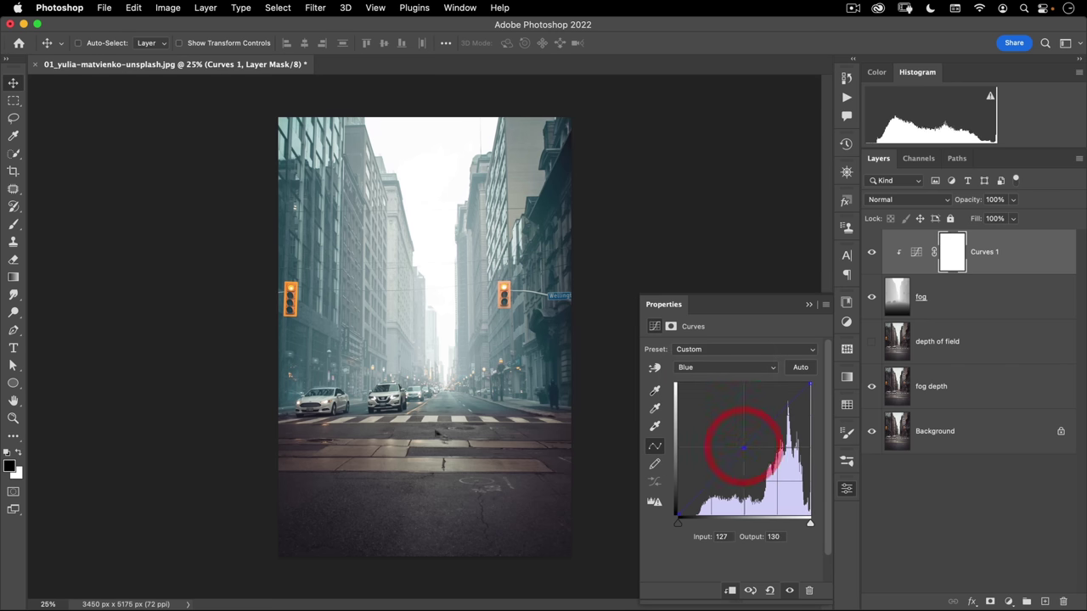
{"action": "left_click", "coordinate": [847, 491]}
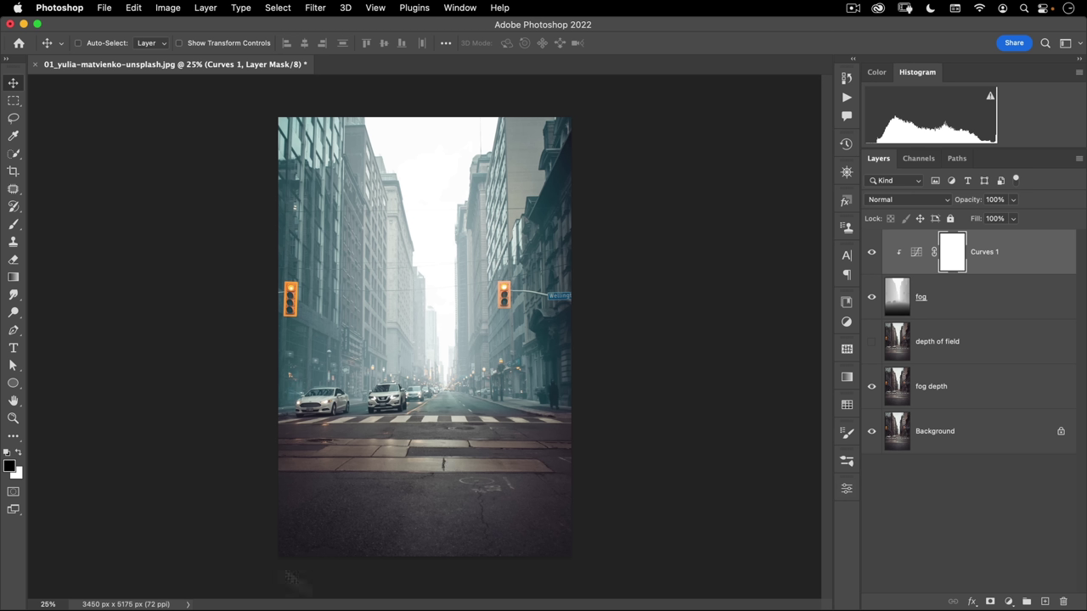
{"action": "left_click", "coordinate": [1008, 602]}
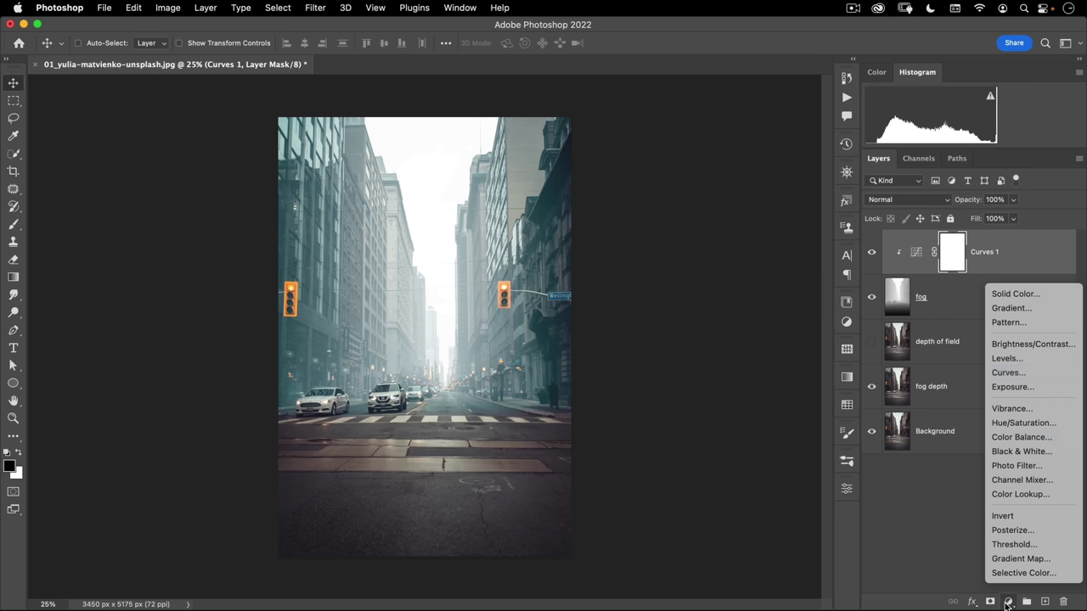
{"action": "left_click", "coordinate": [1024, 373]}
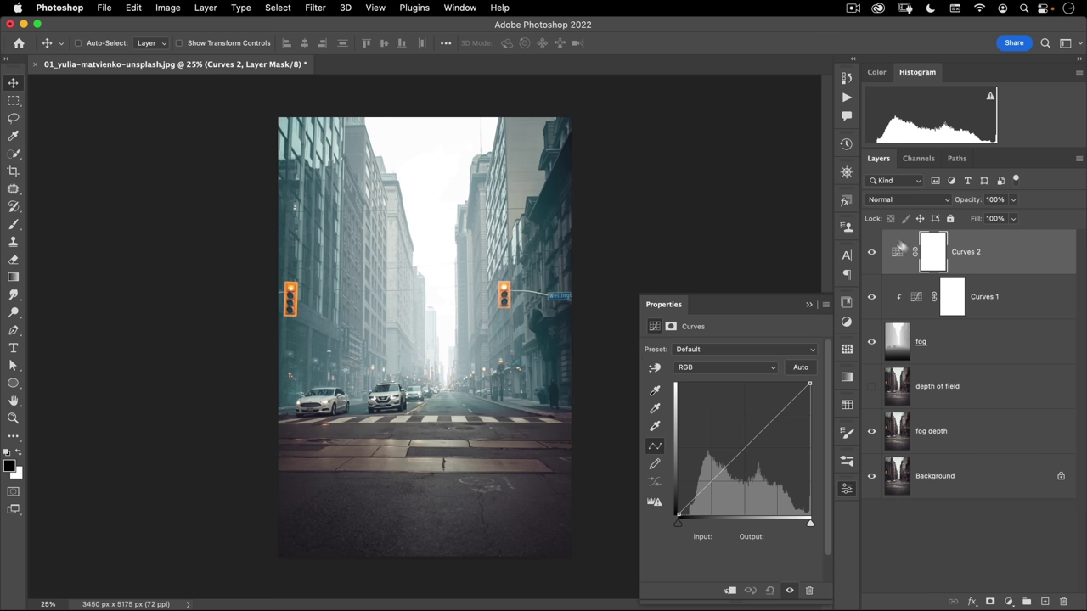
{"action": "left_click_drag", "start_coordinate": [897, 253], "coordinate": [1063, 601]}
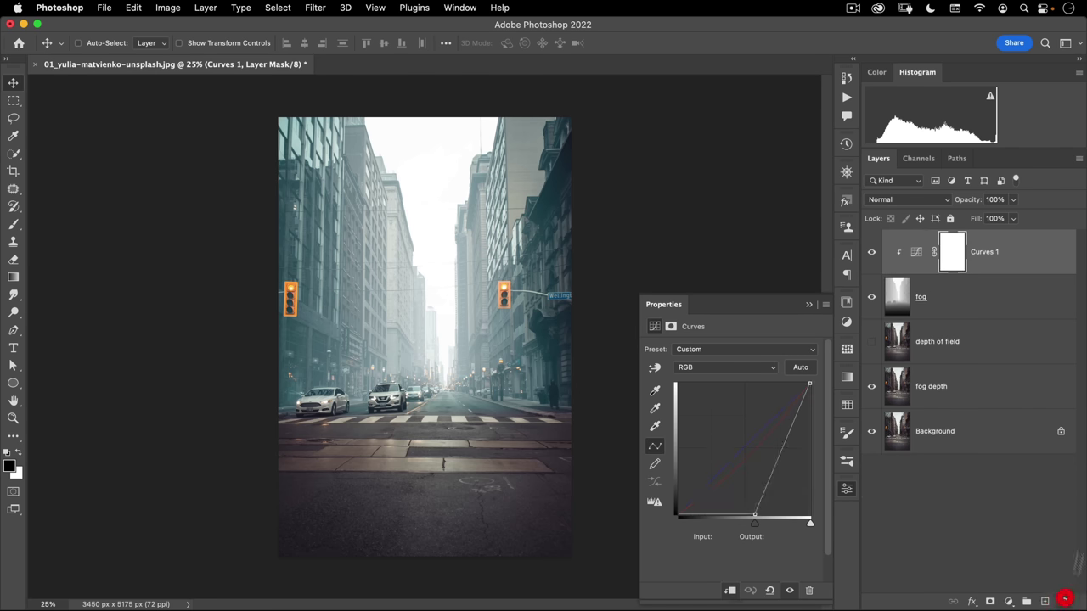
{"action": "left_click", "coordinate": [847, 491]}
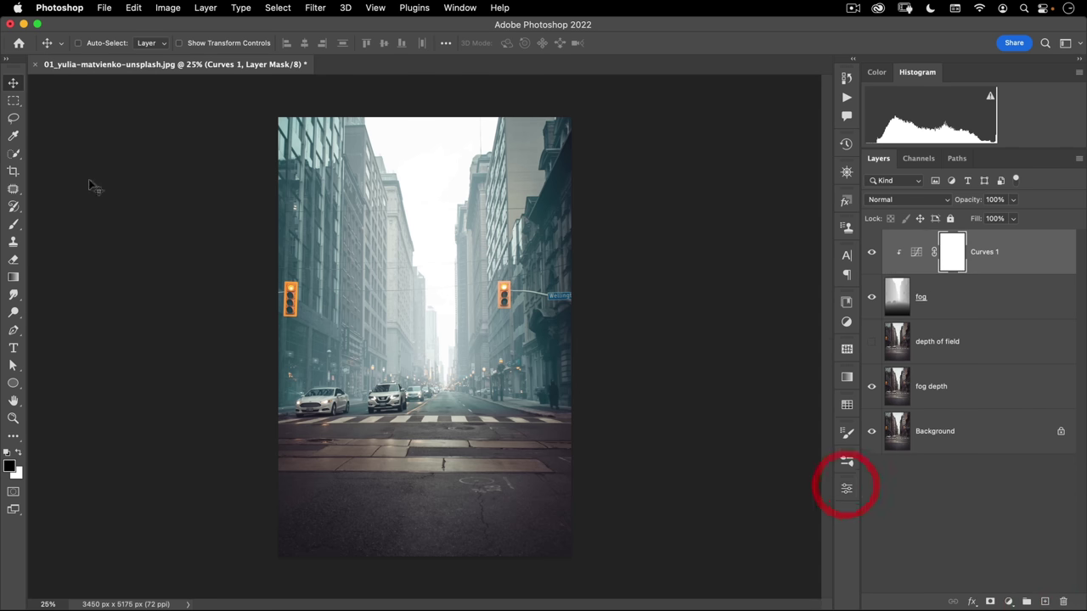
- Select the foreground road from the crosswalk down to the lower image edge with straight Lasso segments
{"action": "left_click", "coordinate": [19, 120]}
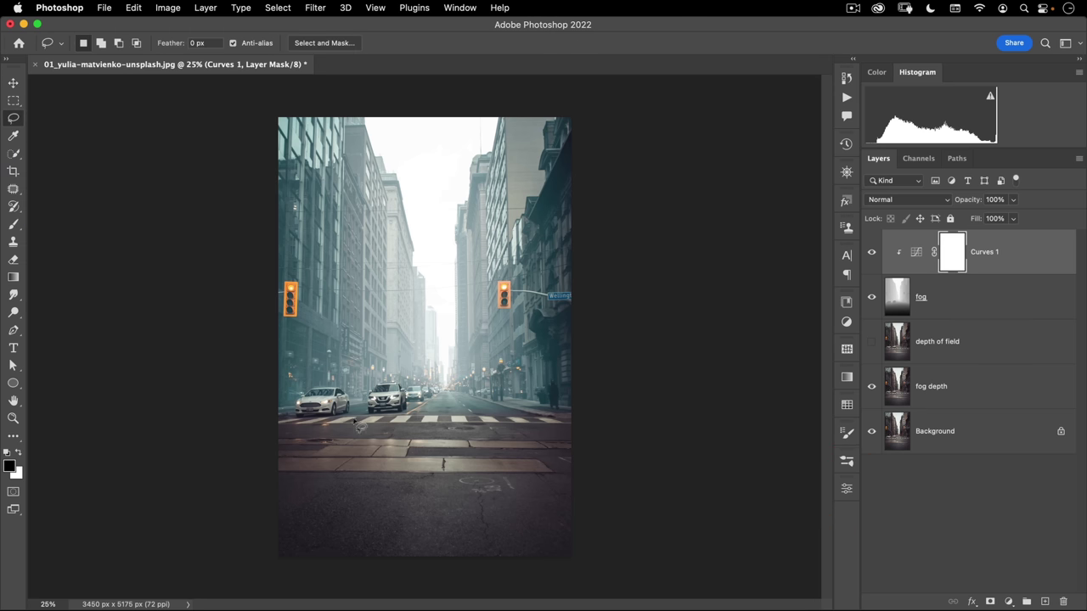
{"action": "key", "text": "alt"}
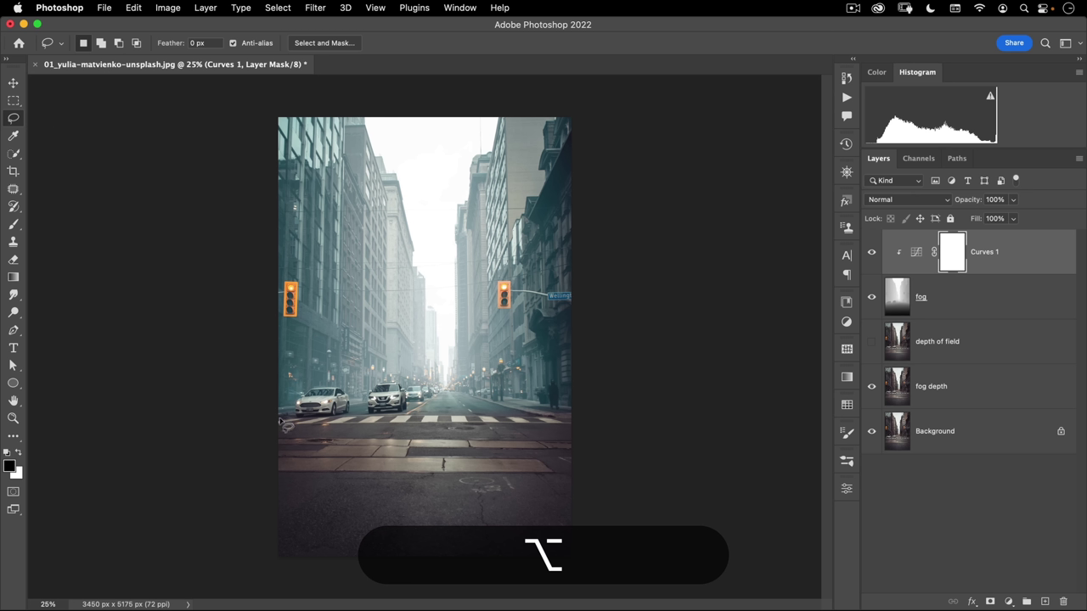
{"action": "left_click", "coordinate": [277, 417], "text": "alt"}
{"action": "left_click", "coordinate": [303, 418], "text": "alt"}
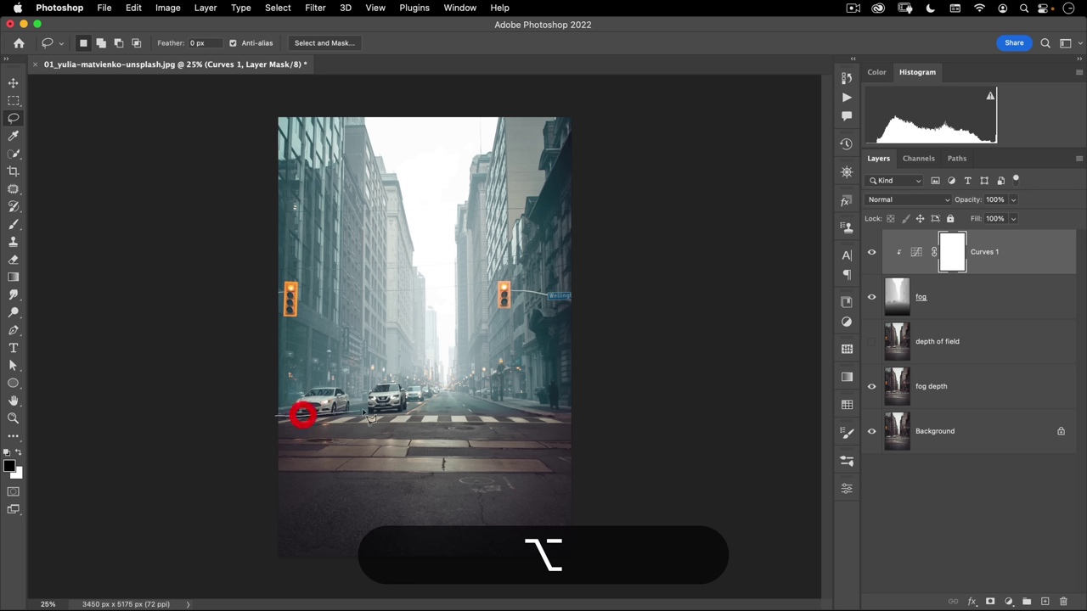
{"action": "left_click", "coordinate": [440, 415], "text": "alt"}
{"action": "left_click", "coordinate": [520, 413], "text": "alt"}
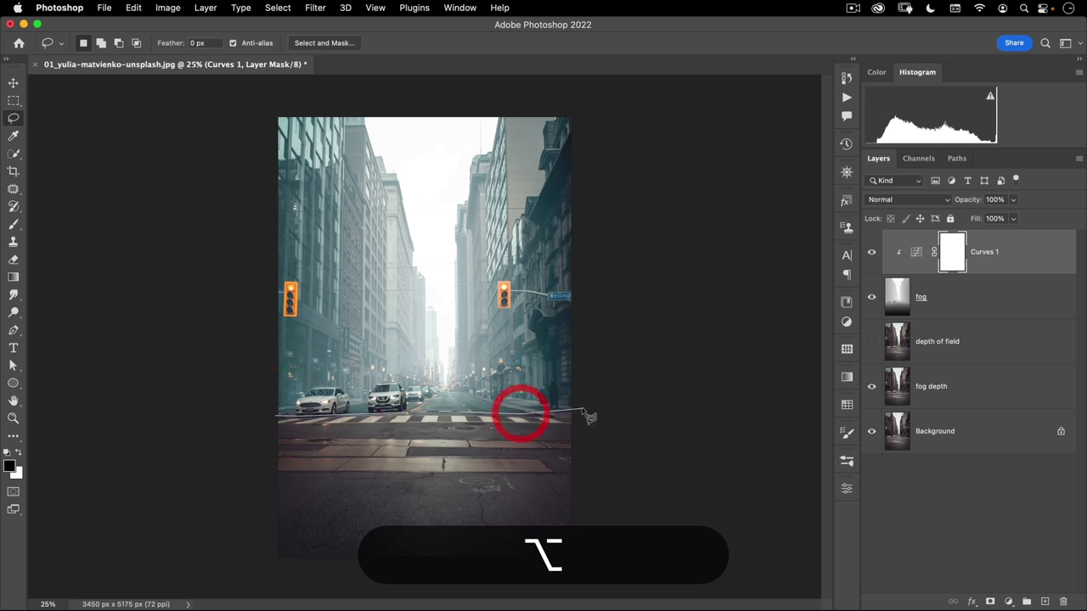
{"action": "left_click", "coordinate": [584, 409], "text": "alt"}
{"action": "left_click", "coordinate": [592, 570], "text": "alt"}
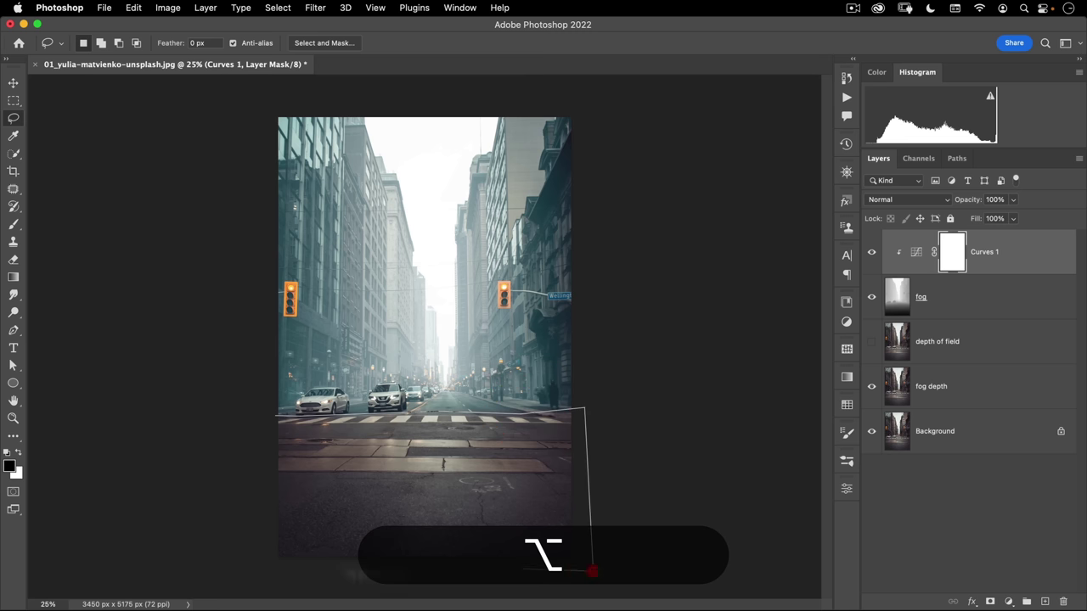
{"action": "left_click", "coordinate": [236, 584], "text": "alt"}
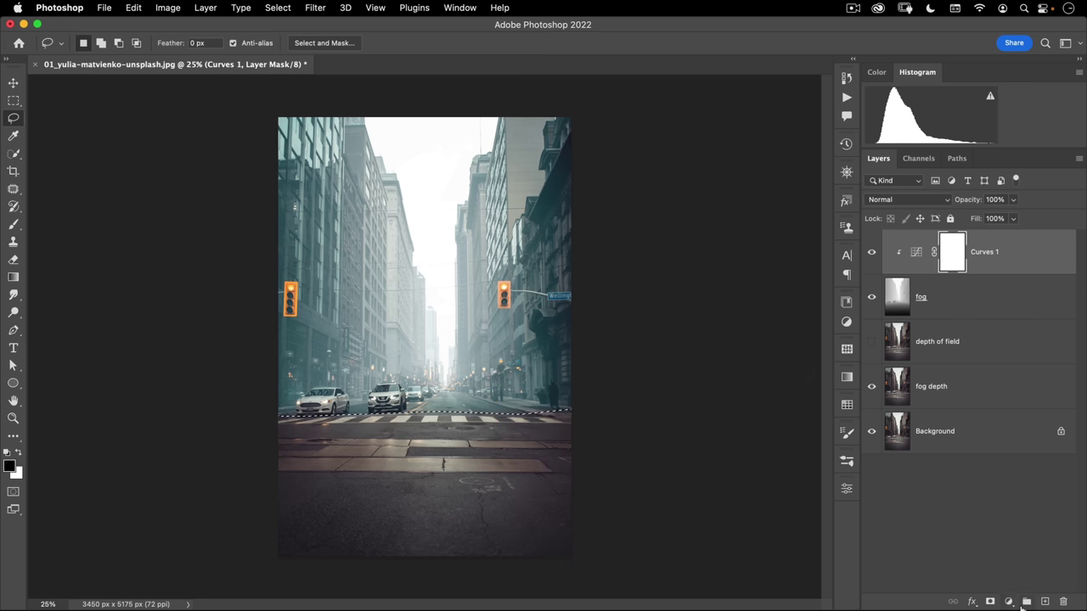
- Add a Curves adjustment layer above the clipped fog curves, masked to the selected foreground road
{"action": "left_click", "coordinate": [1009, 602]}
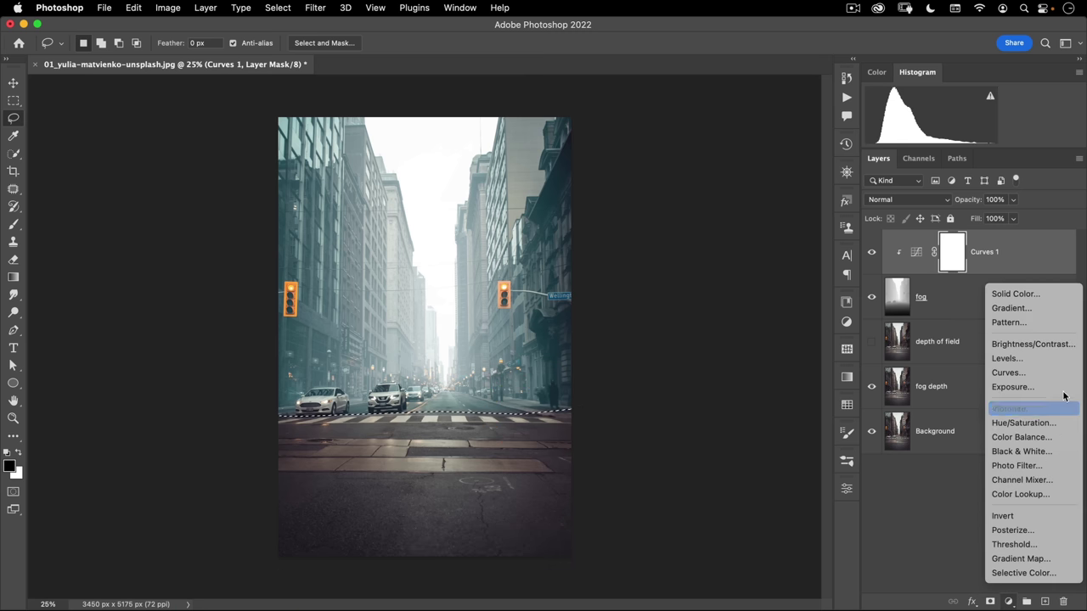
{"action": "left_click", "coordinate": [513, 412]}
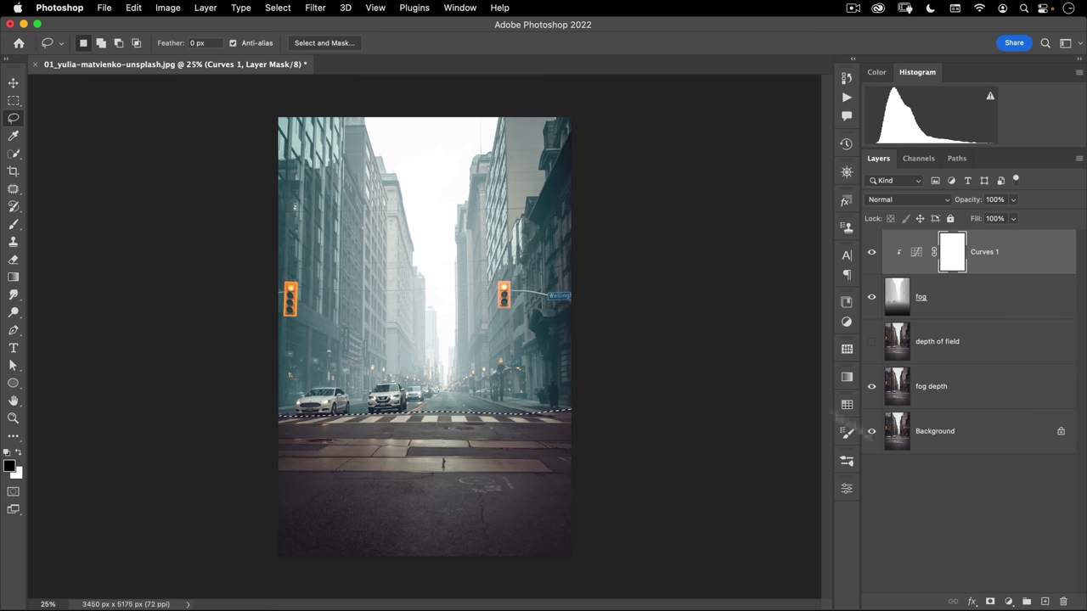
{"action": "left_click", "coordinate": [1008, 601]}
{"action": "left_click", "coordinate": [1018, 374]}
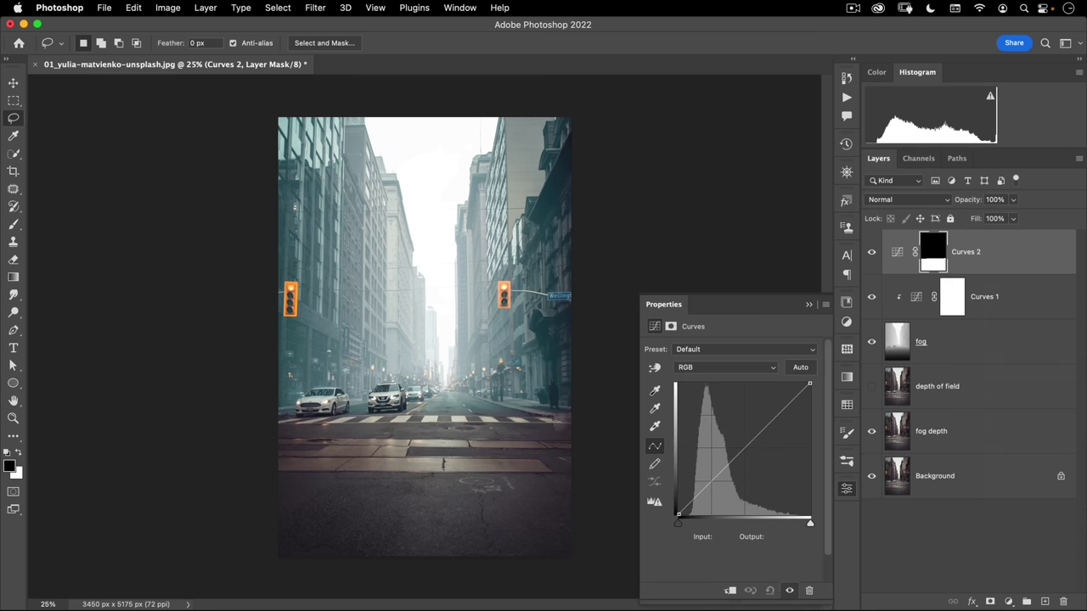
- Lower the road's Red curve at input 139 to output 122 and set a Green curve point at input 128, output 130
{"action": "left_click", "coordinate": [690, 367]}
{"action": "left_click", "coordinate": [690, 379]}
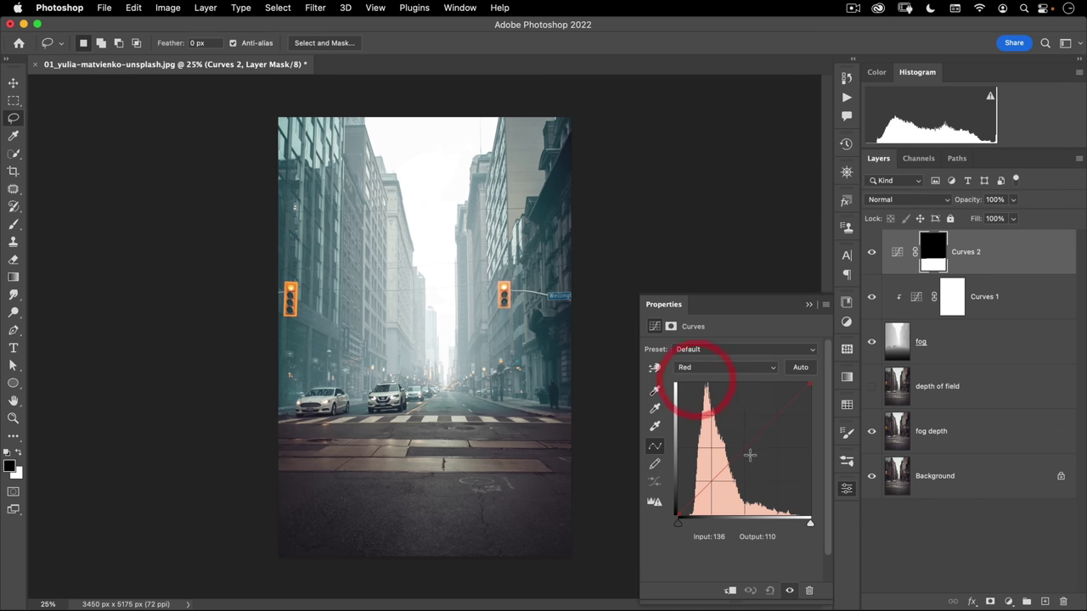
{"action": "left_click_drag", "start_coordinate": [750, 453], "coordinate": [751, 452]}
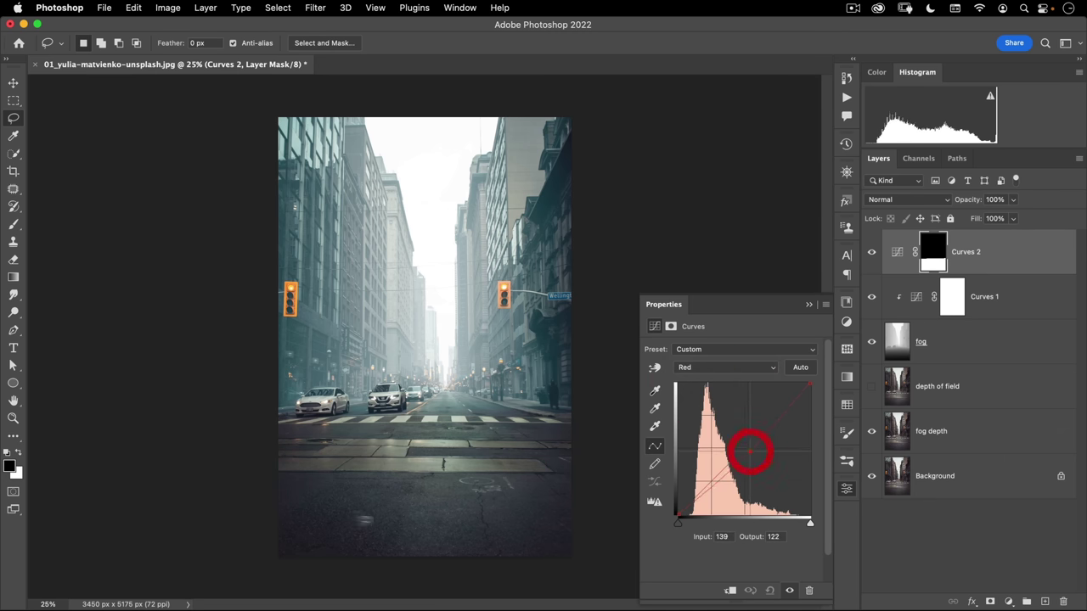
{"action": "left_click", "coordinate": [701, 366]}
{"action": "left_click", "coordinate": [699, 379]}
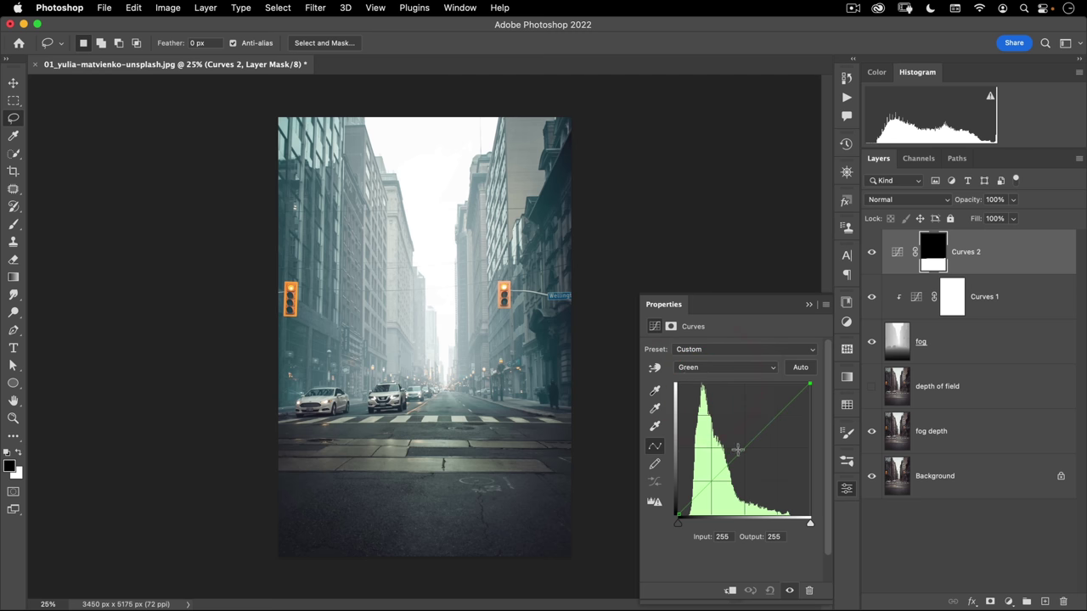
{"action": "mouse_move", "coordinate": [742, 449]}
{"action": "left_mouse_down"}
{"action": "mouse_move", "coordinate": [742, 439]}
{"action": "mouse_move", "coordinate": [748, 470]}
{"action": "mouse_move", "coordinate": [721, 423]}
{"action": "mouse_move", "coordinate": [739, 456]}
{"action": "mouse_move", "coordinate": [744, 447]}
{"action": "left_mouse_up"}
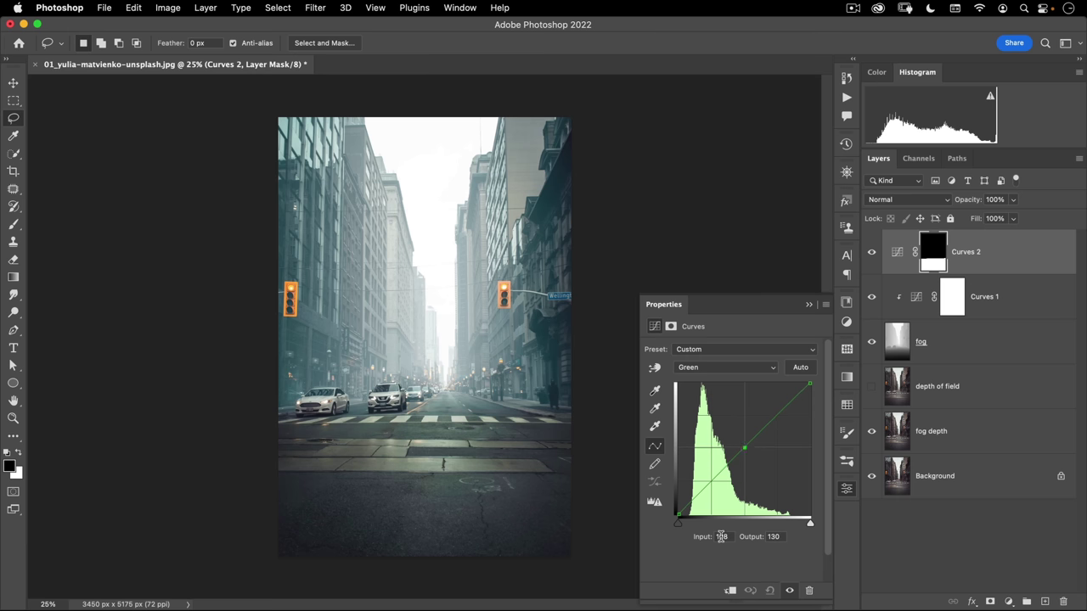
- Raise the midtones of the road's Blue curve with a point at input 126, output 136
{"action": "left_click", "coordinate": [719, 369]}
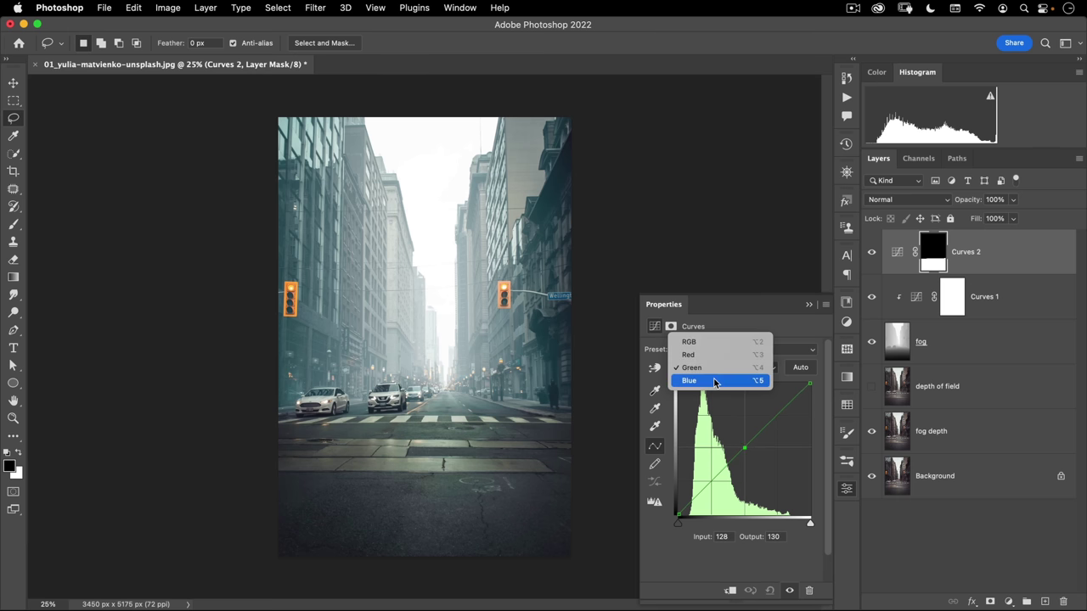
{"action": "left_click", "coordinate": [714, 381]}
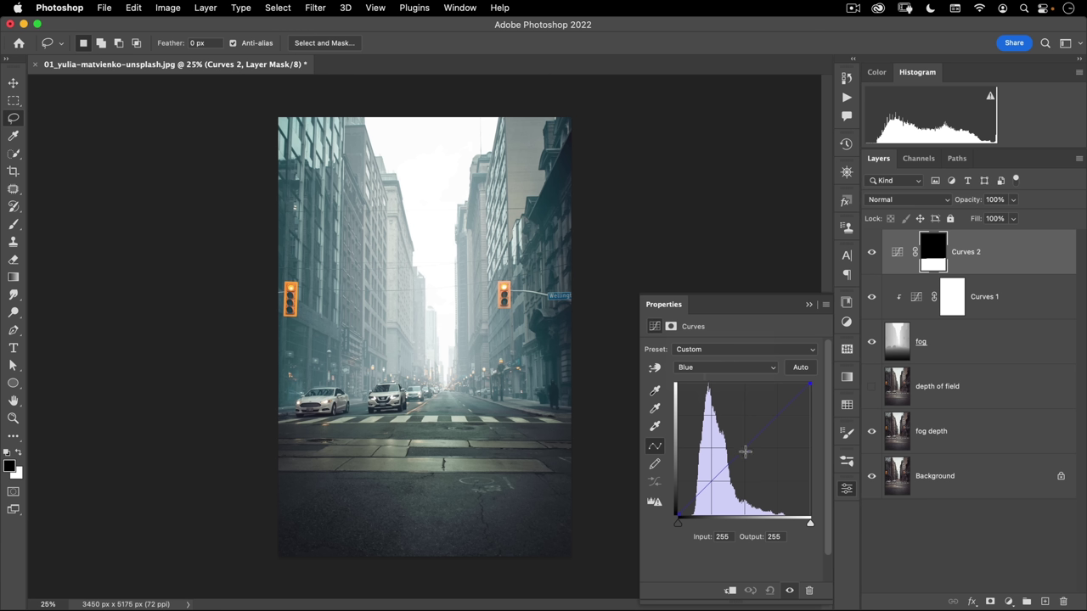
{"action": "left_click_drag", "start_coordinate": [744, 449], "coordinate": [744, 442]}
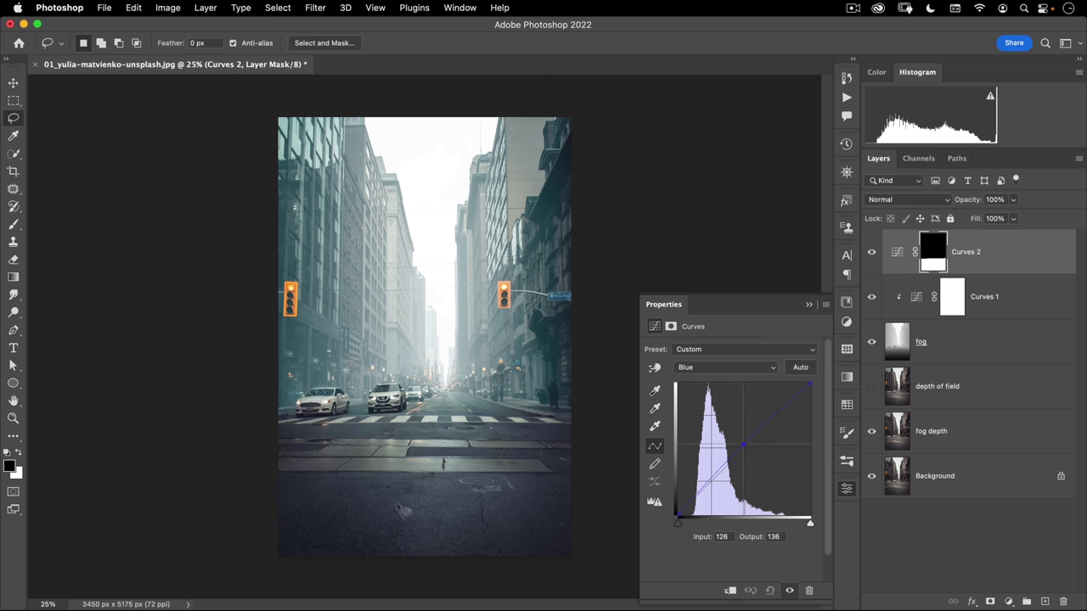
{"action": "left_click", "coordinate": [847, 490]}
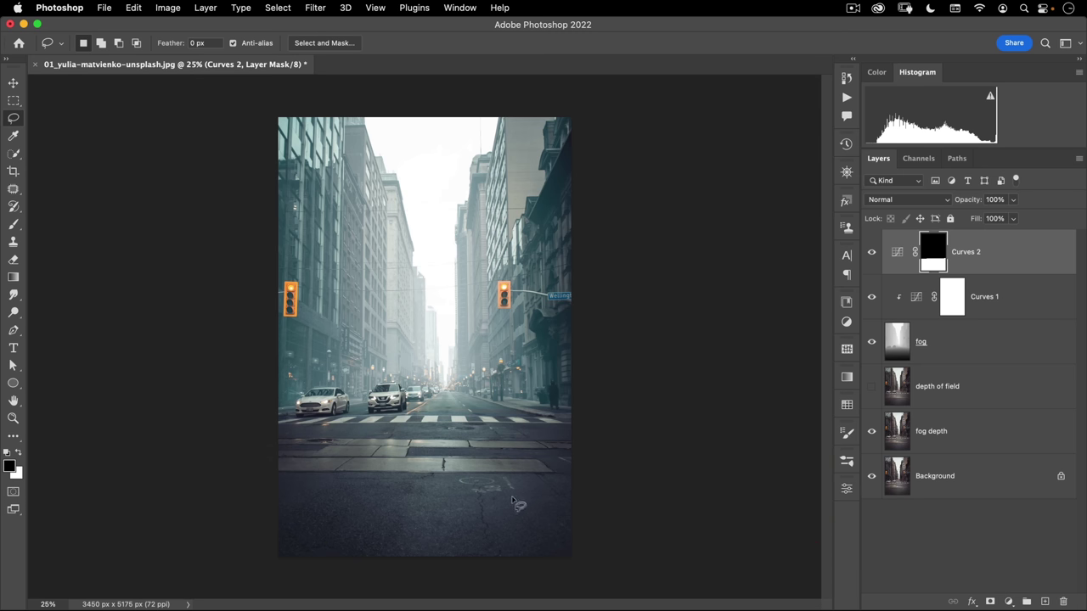
- Add a new empty layer above the road's curves adjustment and name it "fog lights"
{"action": "left_click", "coordinate": [1045, 601]}
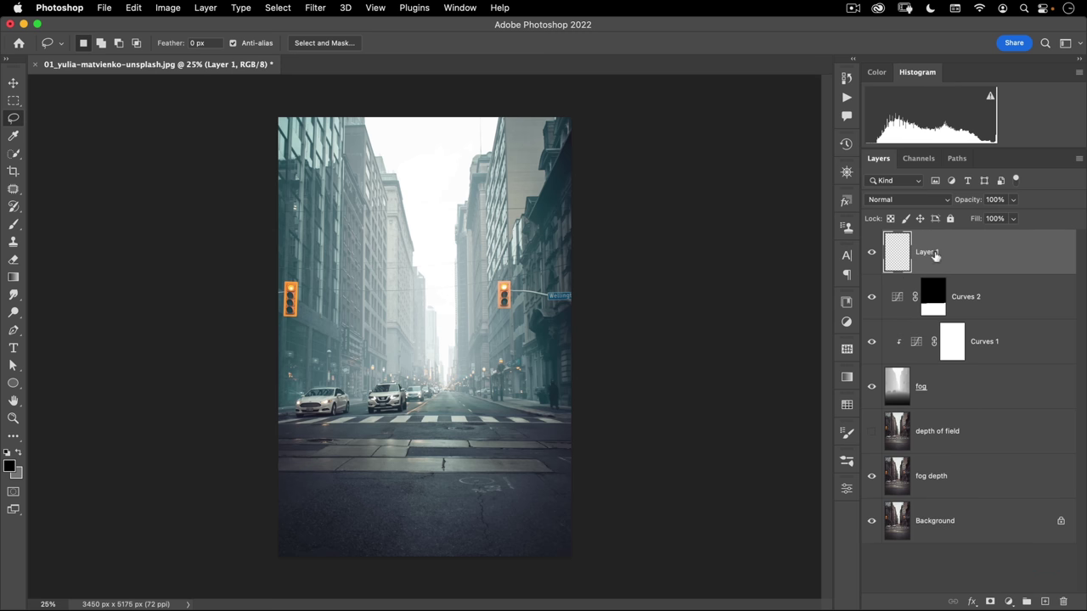
{"action": "double_click", "coordinate": [927, 252]}
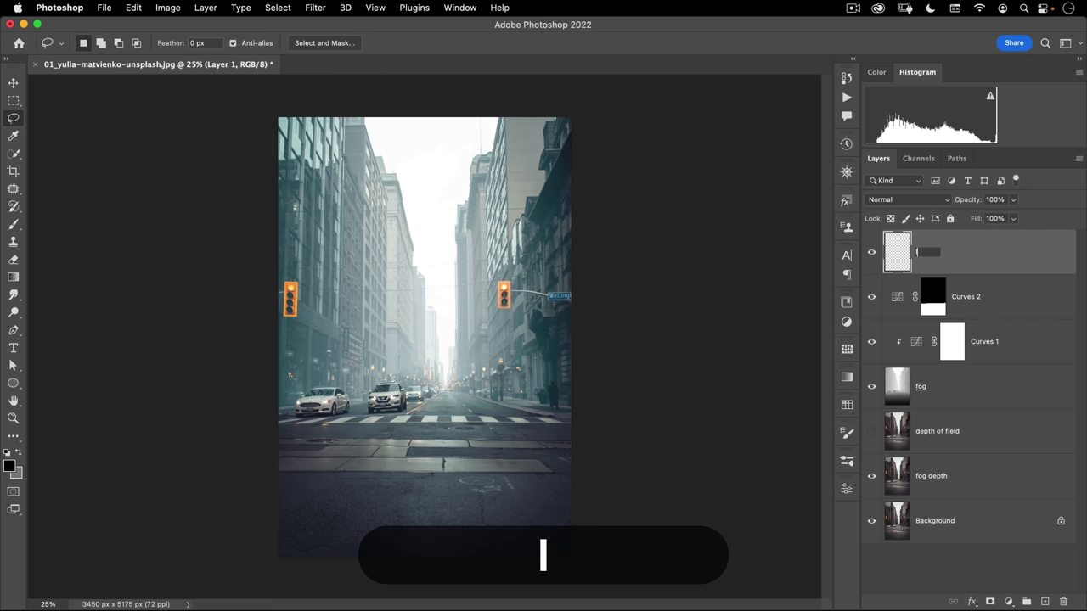
{"action": "key", "text": "BackSpace"}
{"action": "type", "text": "fog lights"}
{"action": "key", "text": "Return"}
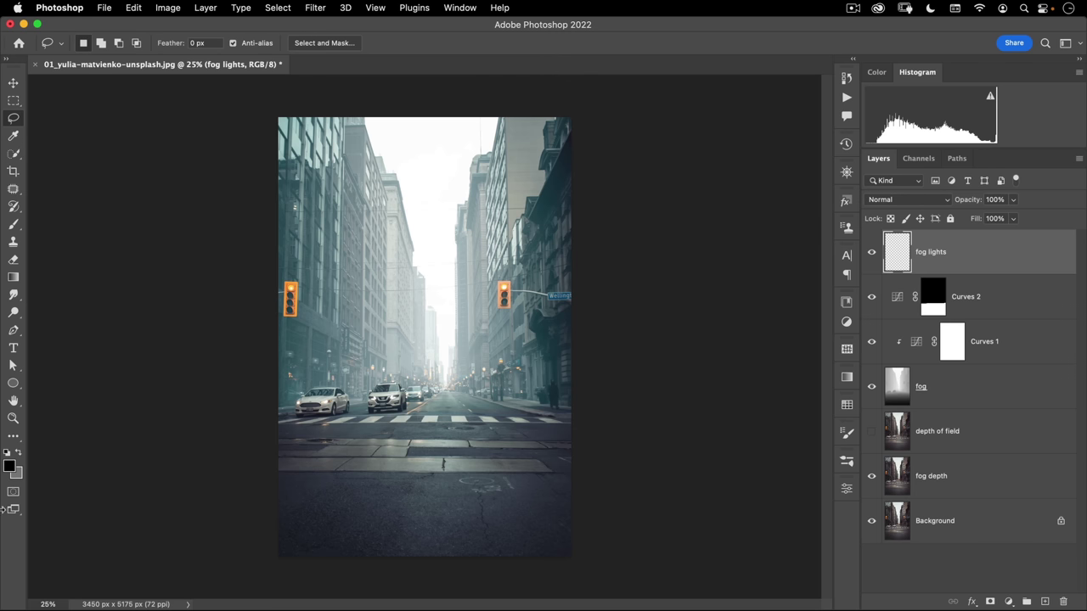
- Set the foreground color to the yellow-orange ffae00 for the fog lights
{"action": "left_click", "coordinate": [11, 467]}
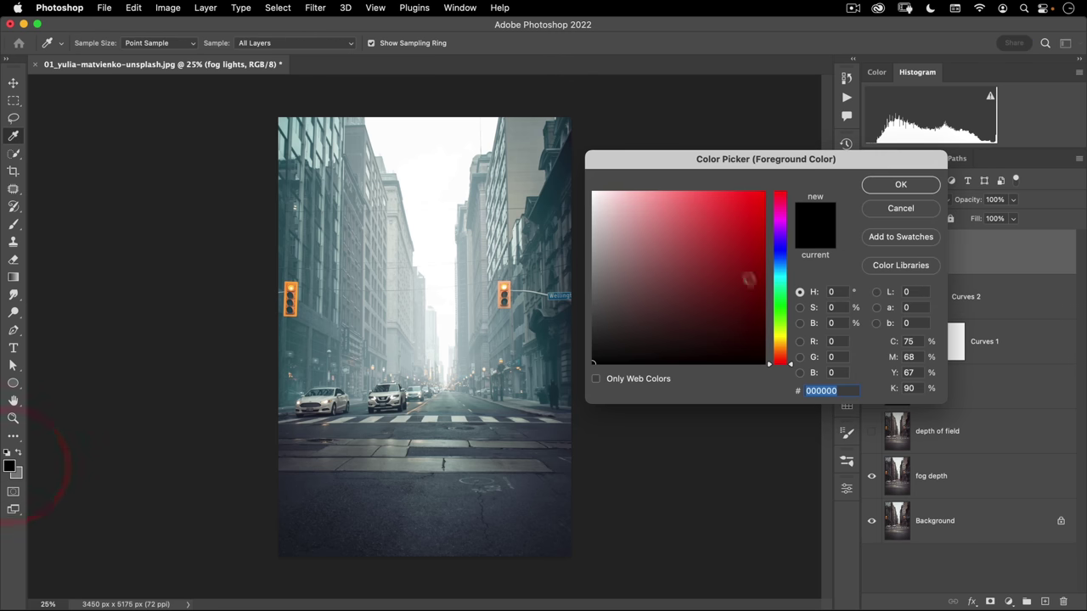
{"action": "left_click", "coordinate": [783, 357]}
{"action": "left_click", "coordinate": [762, 193]}
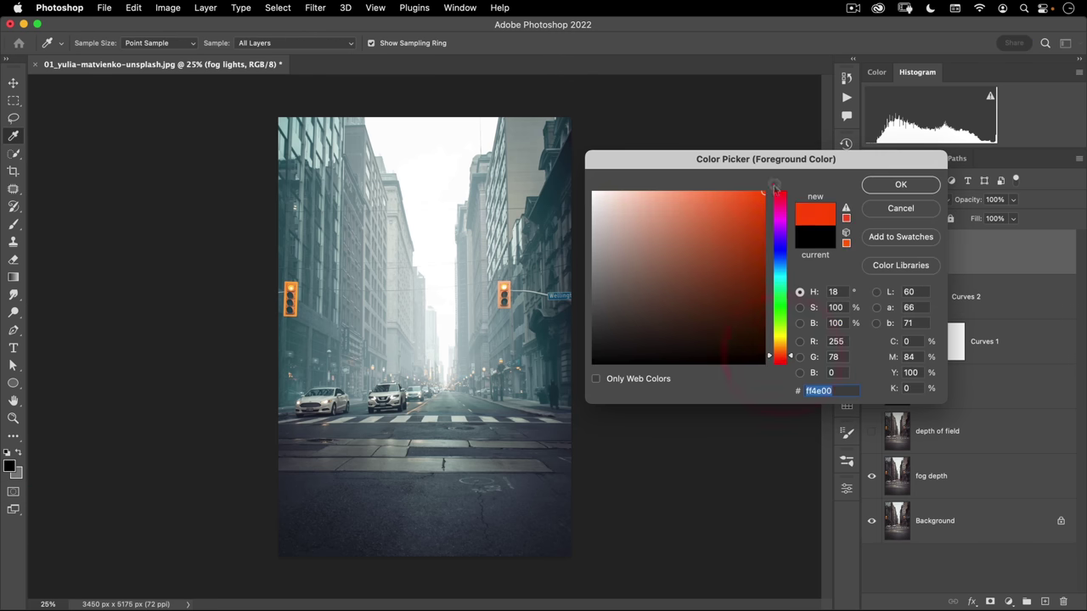
{"action": "left_click_drag", "start_coordinate": [783, 358], "coordinate": [788, 347]}
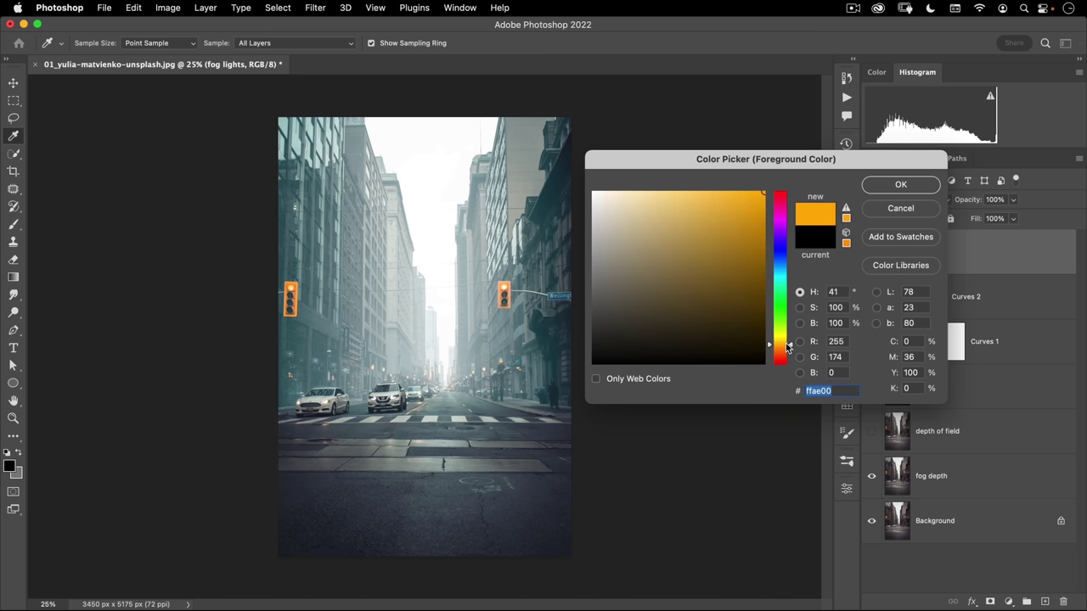
{"action": "left_click", "coordinate": [901, 183]}
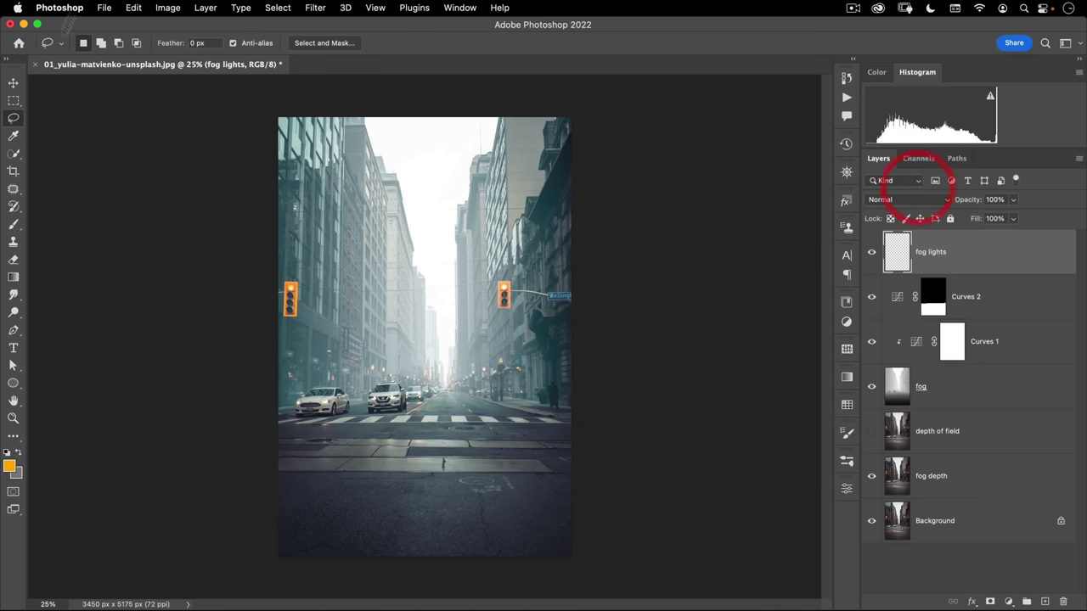
- Set up the Gradient tool with the foreground-to-transparent preset from Basics and the radial style
{"action": "left_click", "coordinate": [12, 119]}
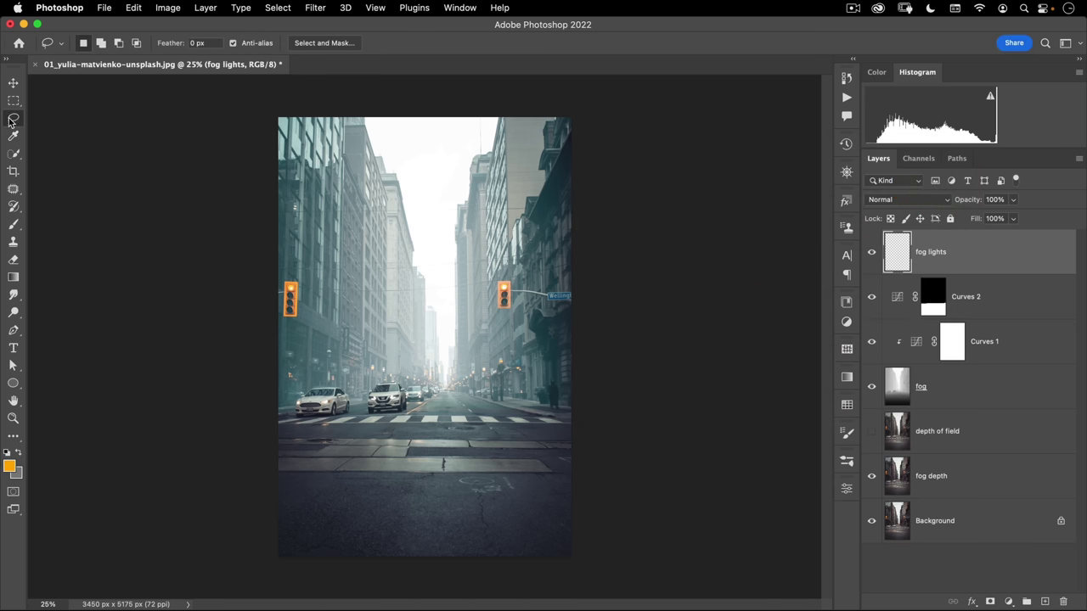
{"action": "left_click", "coordinate": [14, 278]}
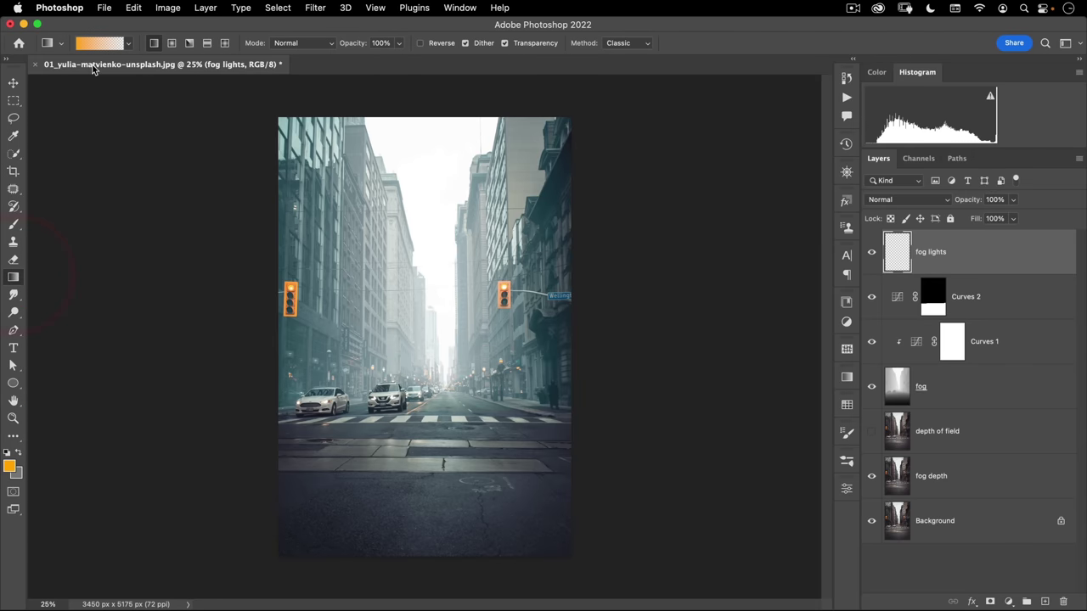
{"action": "left_click", "coordinate": [128, 45]}
{"action": "left_click", "coordinate": [23, 68]}
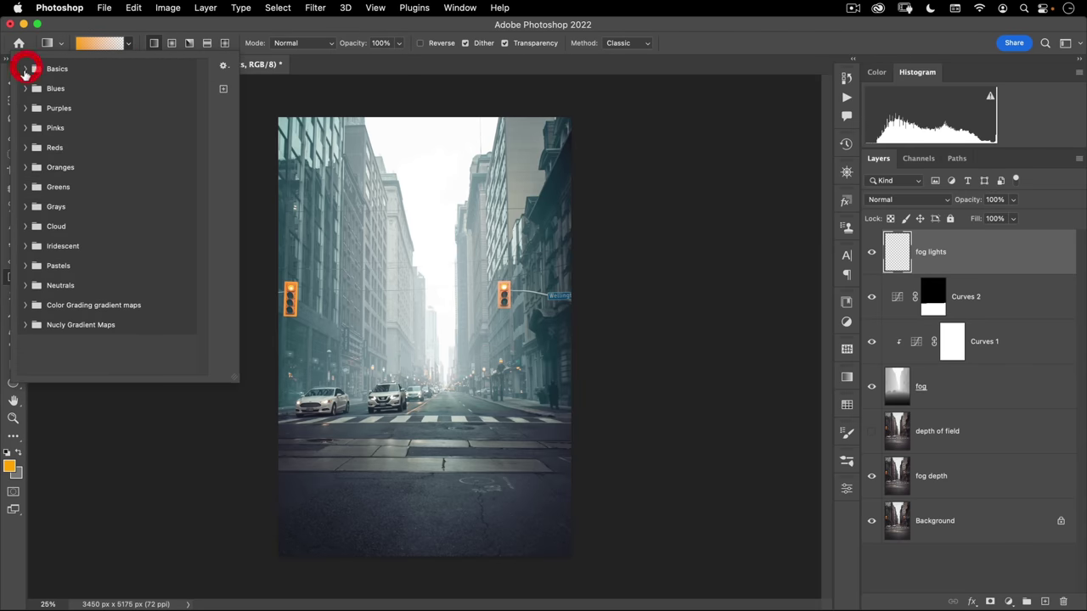
{"action": "left_click", "coordinate": [24, 68]}
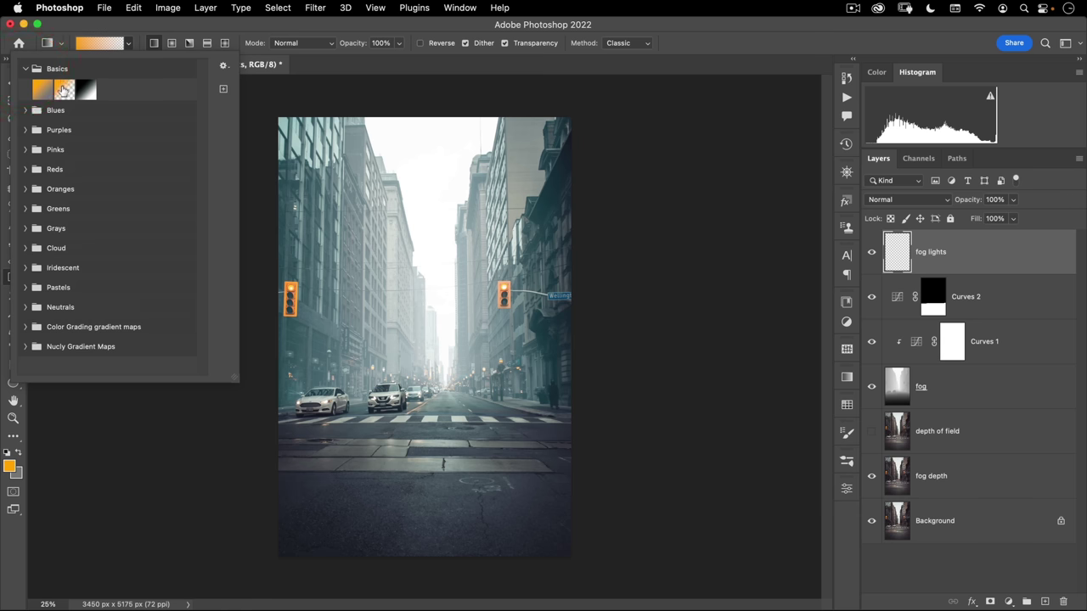
{"action": "left_click", "coordinate": [64, 90]}
{"action": "left_click", "coordinate": [117, 27]}
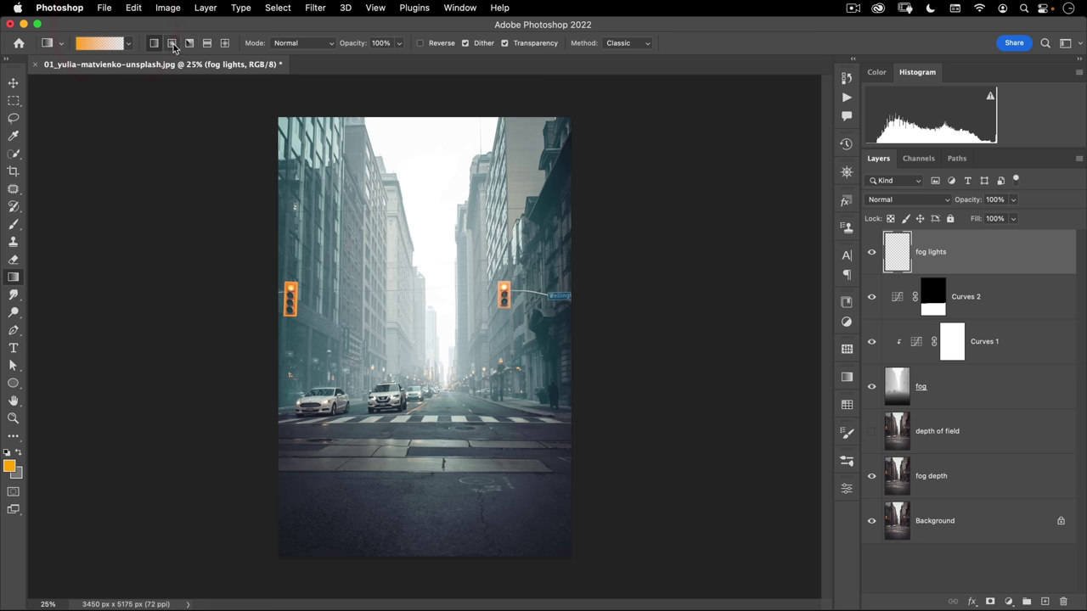
{"action": "left_click", "coordinate": [171, 45]}
- Add a radial glow centred on the lit amber lamp of the traffic light beside the Wellington sign
{"action": "key", "text": "space"}
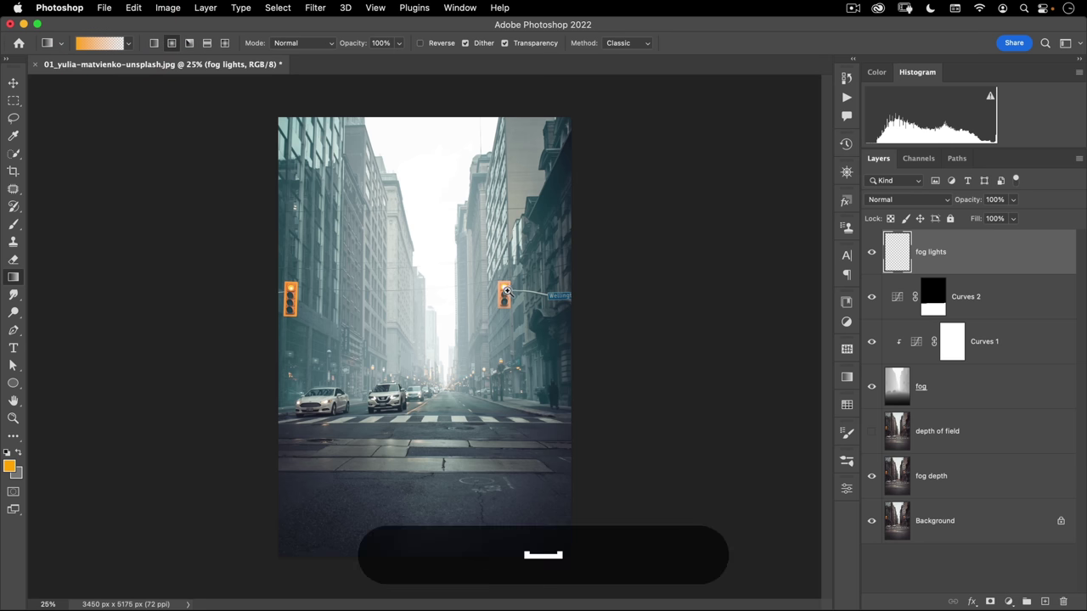
{"action": "key", "text": "super+space"}
{"action": "left_click_drag", "start_coordinate": [506, 291], "coordinate": [610, 216]}
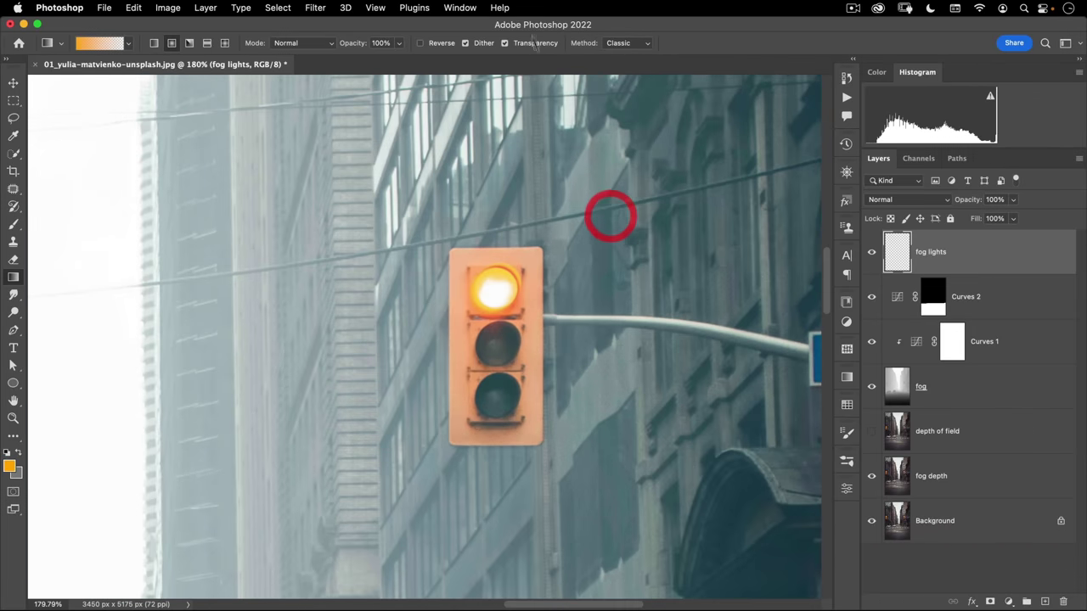
{"action": "key", "text": "super+space"}
{"action": "left_click_drag", "start_coordinate": [530, 273], "coordinate": [517, 353]}
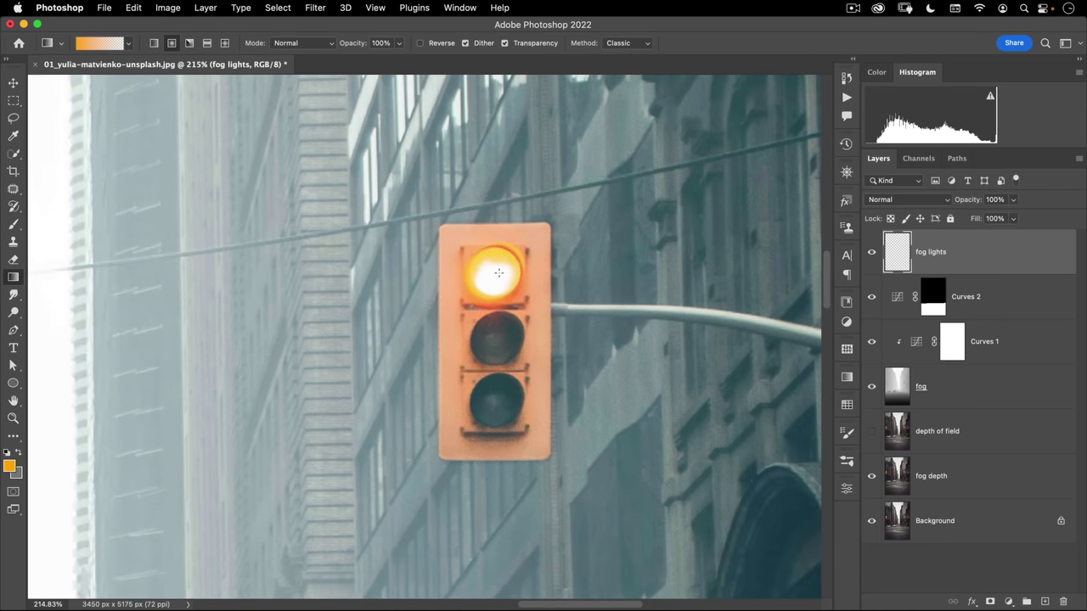
{"action": "left_click_drag", "start_coordinate": [550, 336], "coordinate": [457, 413]}
- Add small radial glows over the street lamps and lit sign along the right side of the street, shrinking with distance
{"action": "key", "text": "super+space"}
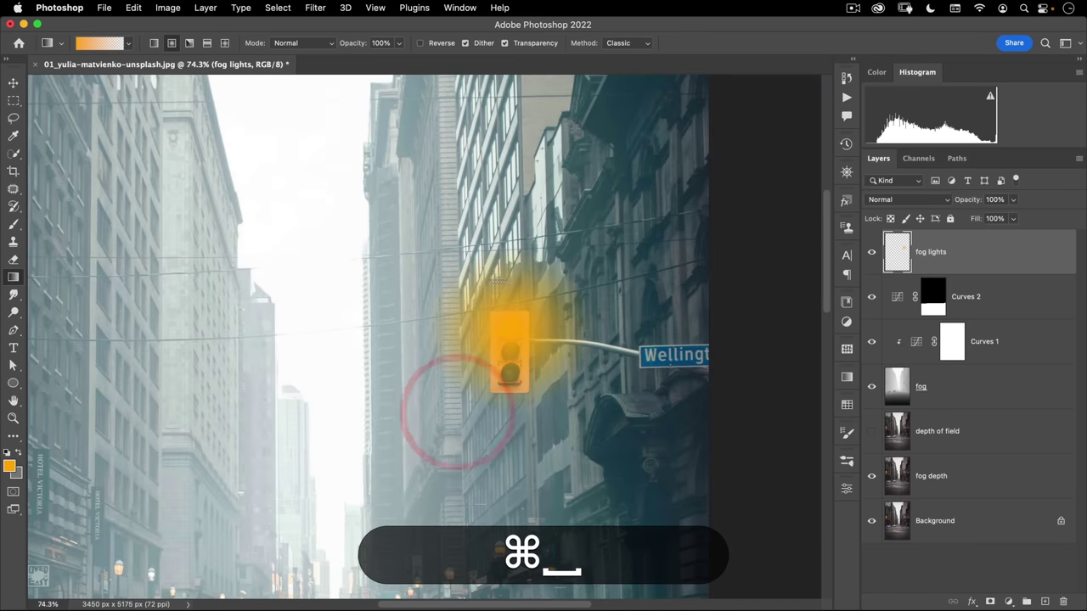
{"action": "scroll", "coordinate": [510, 340], "scroll_direction": "down", "scroll_amount": 5}
{"action": "scroll", "coordinate": [595, 255], "scroll_direction": "left", "scroll_amount": 2}
{"action": "key", "text": "space"}
{"action": "left_click", "coordinate": [638, 219]}
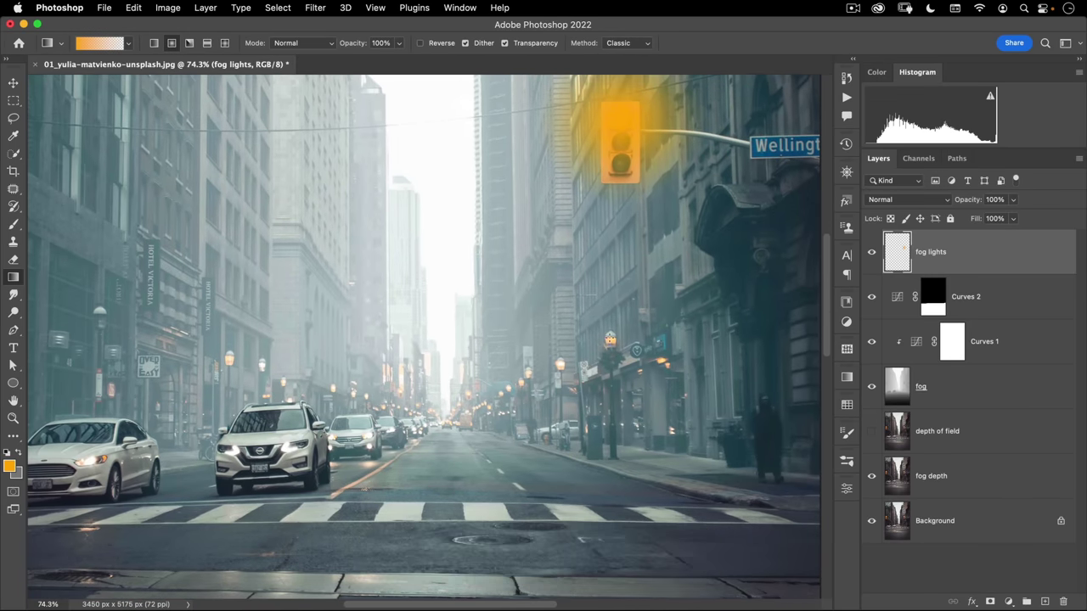
{"action": "mouse_move", "coordinate": [611, 340]}
{"action": "left_mouse_down"}
{"action": "mouse_move", "coordinate": [616, 361]}
{"action": "mouse_move", "coordinate": [663, 370]}
{"action": "left_mouse_up"}
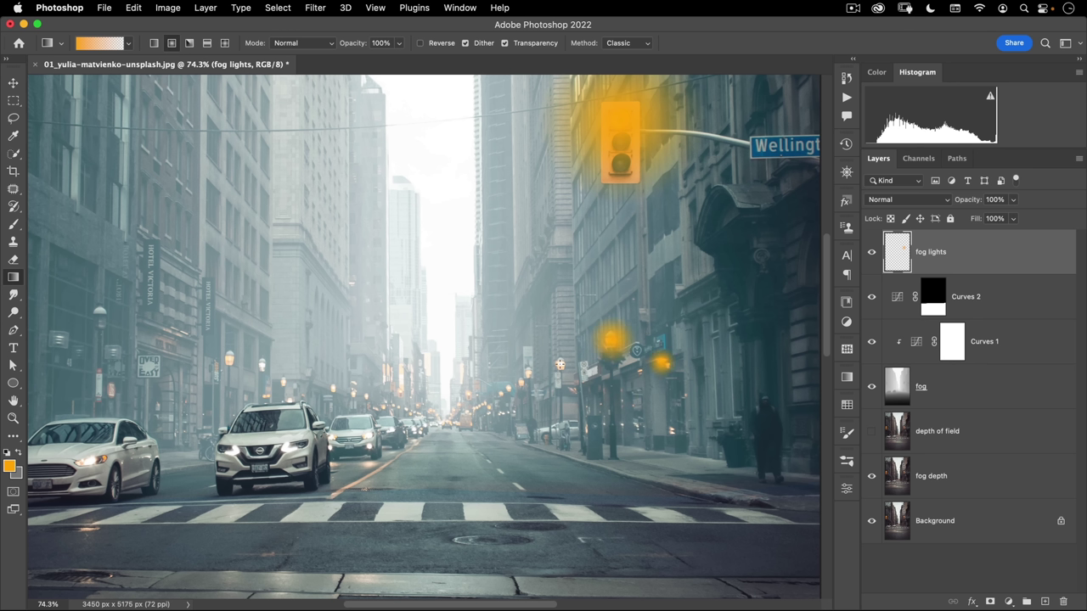
{"action": "left_click_drag", "start_coordinate": [562, 363], "coordinate": [502, 398]}
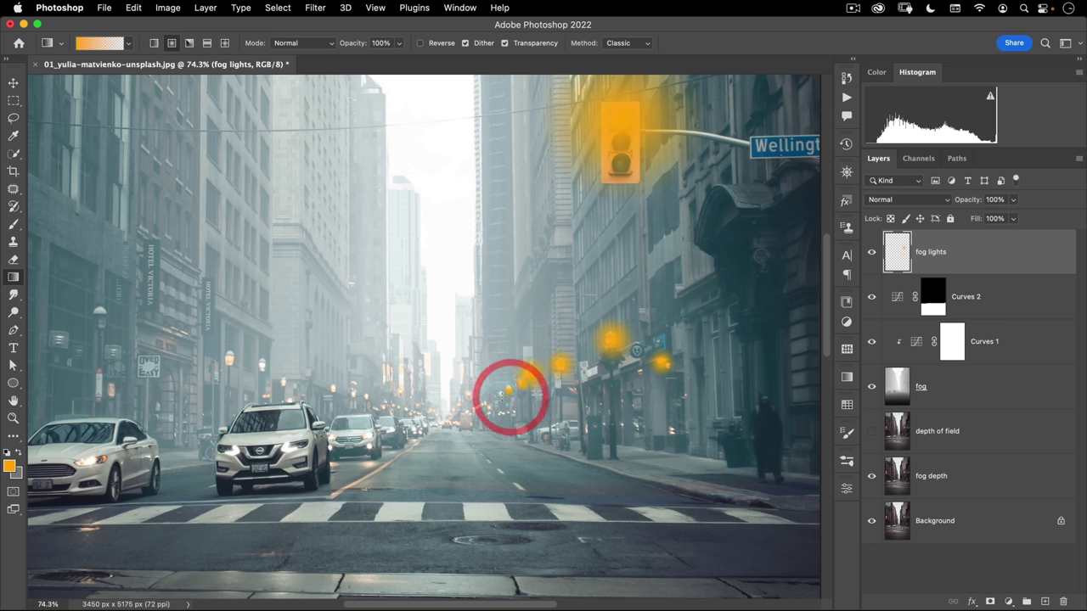
- Add radial glows over the headlights of the three front cars and the street lamps on the left side
{"action": "left_click_drag", "start_coordinate": [367, 435], "coordinate": [372, 438]}
{"action": "left_click_drag", "start_coordinate": [289, 443], "coordinate": [230, 452]}
{"action": "left_click_drag", "start_coordinate": [94, 459], "coordinate": [95, 467]}
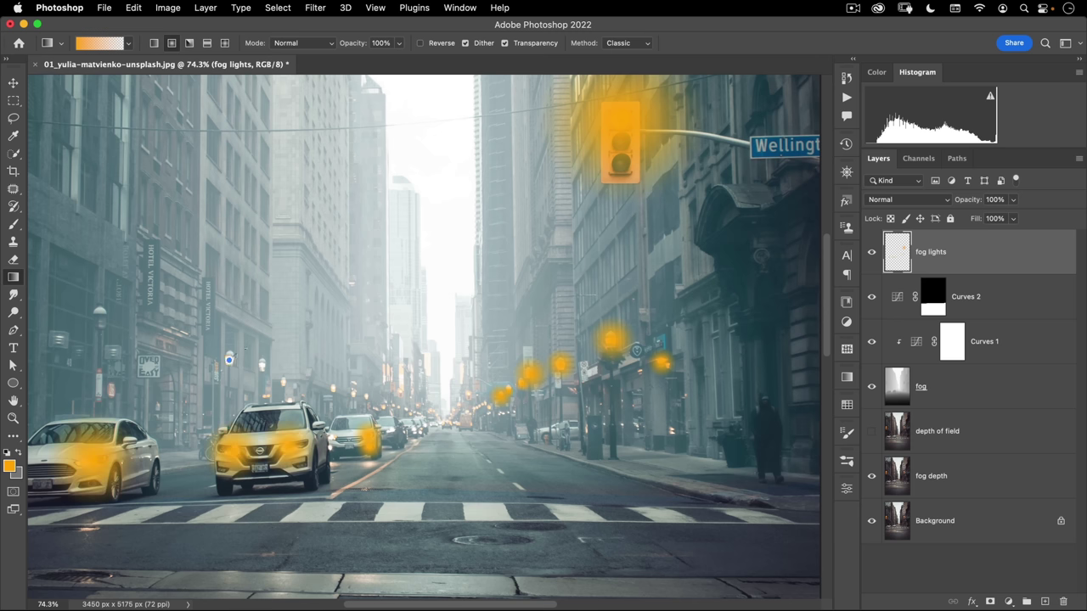
{"action": "mouse_move", "coordinate": [229, 356]}
{"action": "left_mouse_down"}
{"action": "mouse_move", "coordinate": [284, 387]}
{"action": "mouse_move", "coordinate": [371, 399]}
{"action": "mouse_move", "coordinate": [349, 387]}
{"action": "left_mouse_up"}
- Add a large radial glow to the left traffic light and set the fog lights layer's blend mode to Screen
{"action": "key", "text": "super+space"}
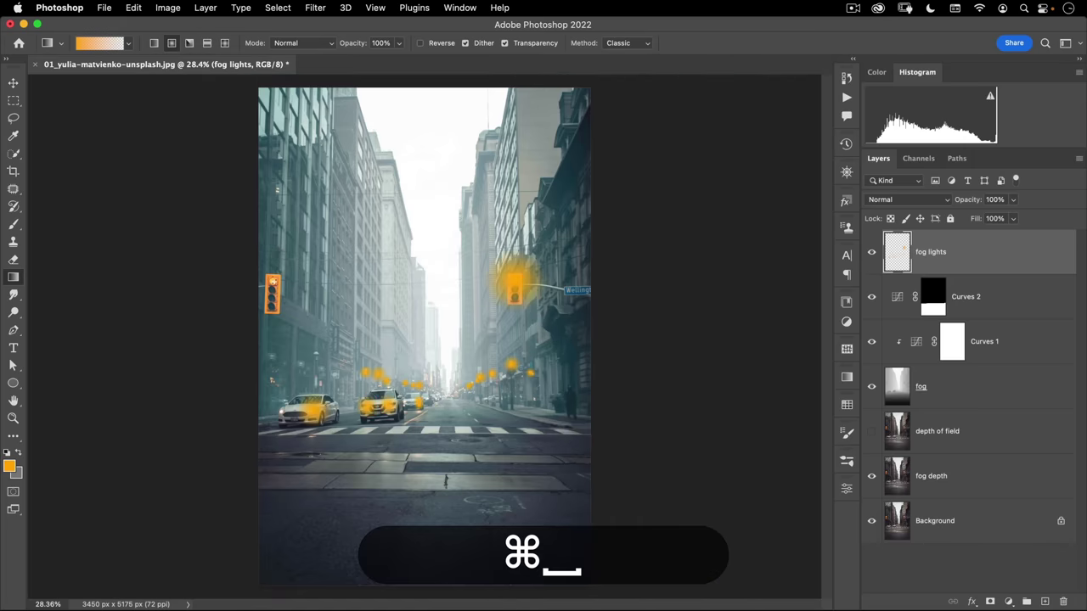
{"action": "left_click", "coordinate": [298, 255]}
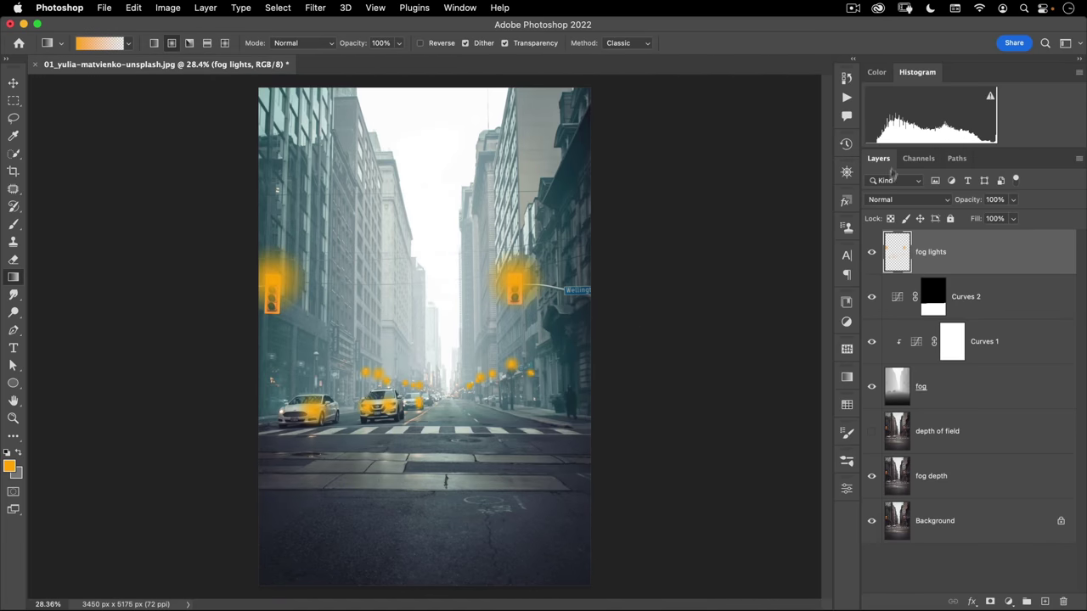
{"action": "left_click", "coordinate": [888, 198]}
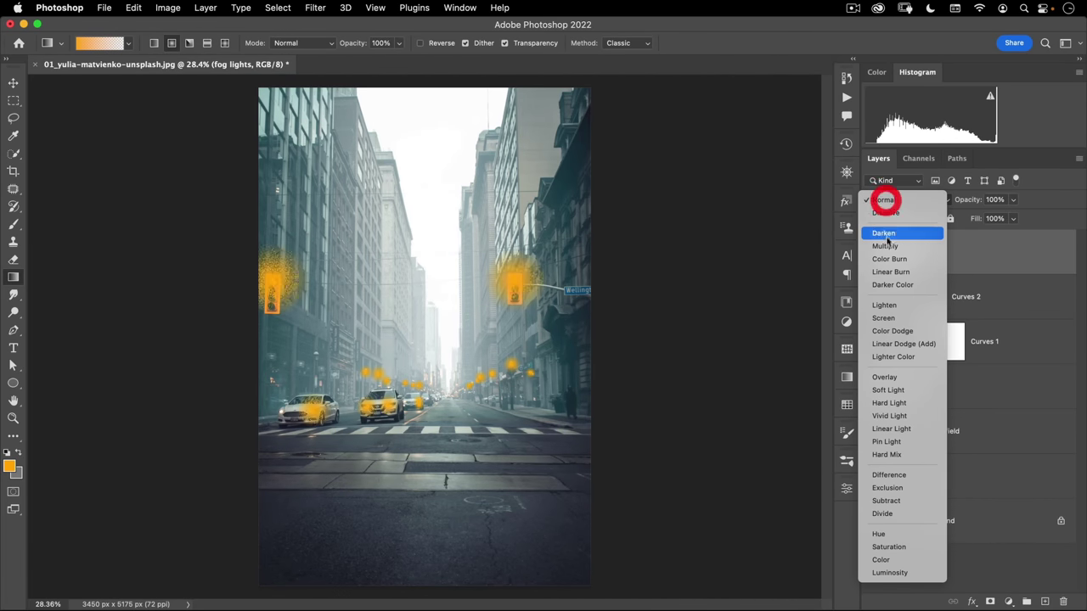
{"action": "left_click", "coordinate": [883, 319]}
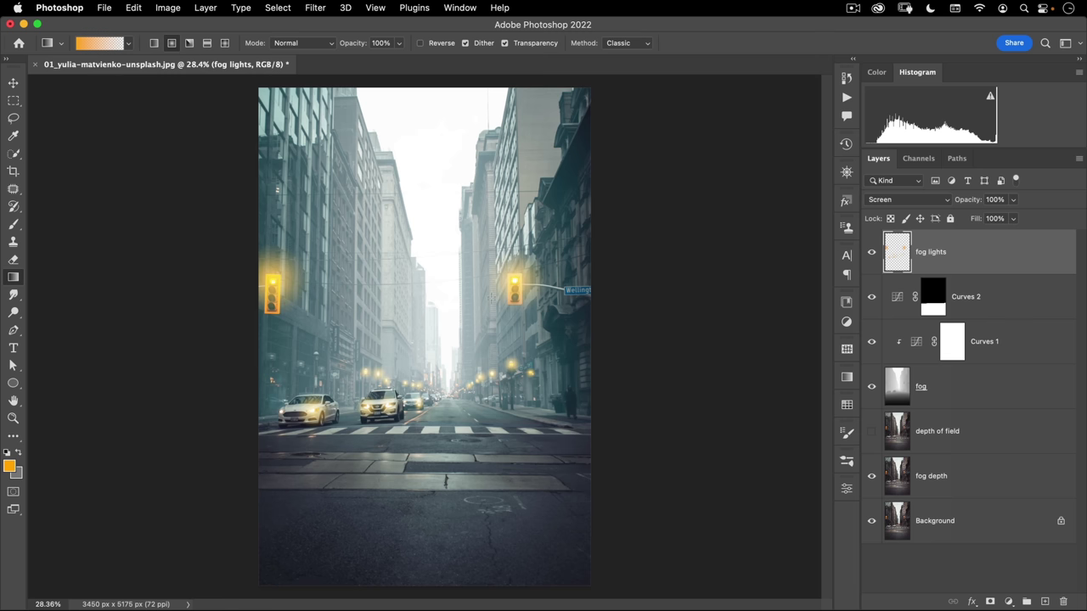
- Open Hue/Saturation for the fog lights layer, set Saturation to +100 and Lightness to -20, and compare the preview on and off
{"action": "left_click", "coordinate": [167, 7]}
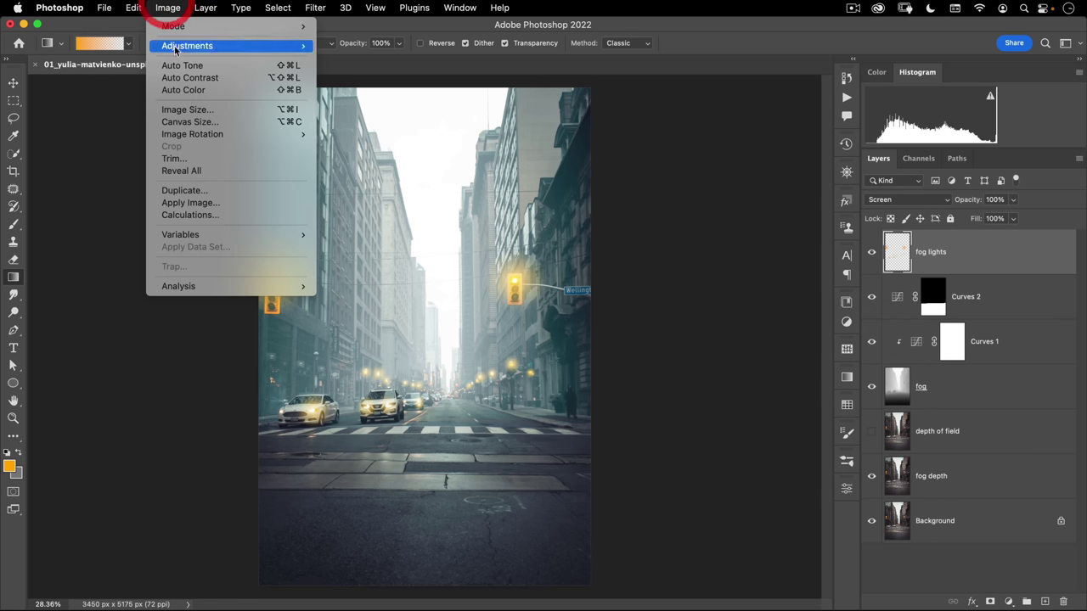
{"action": "mouse_move", "coordinate": [186, 46]}
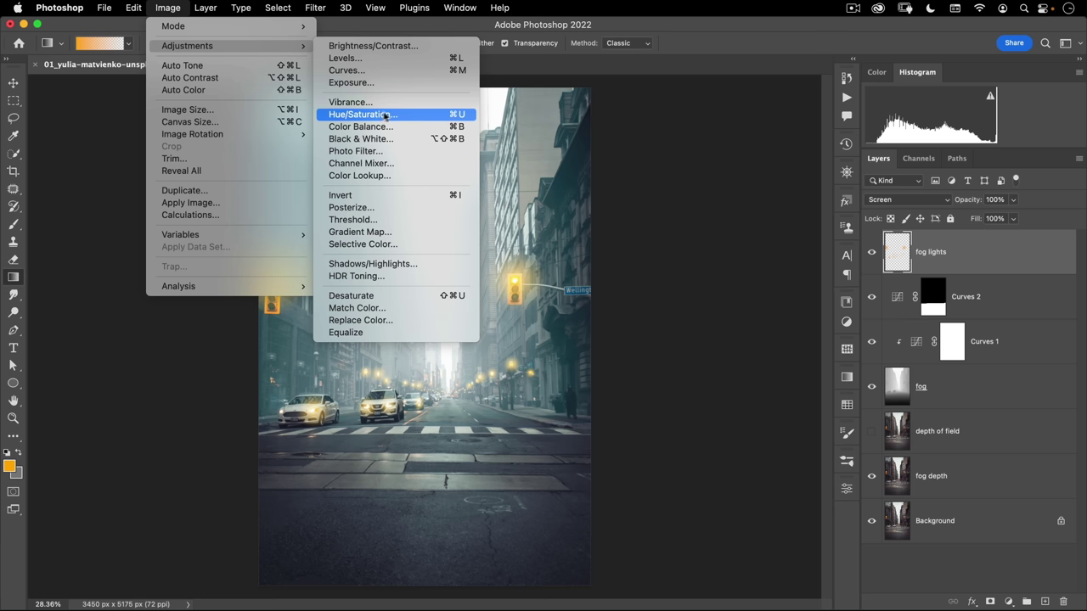
{"action": "left_click", "coordinate": [414, 116]}
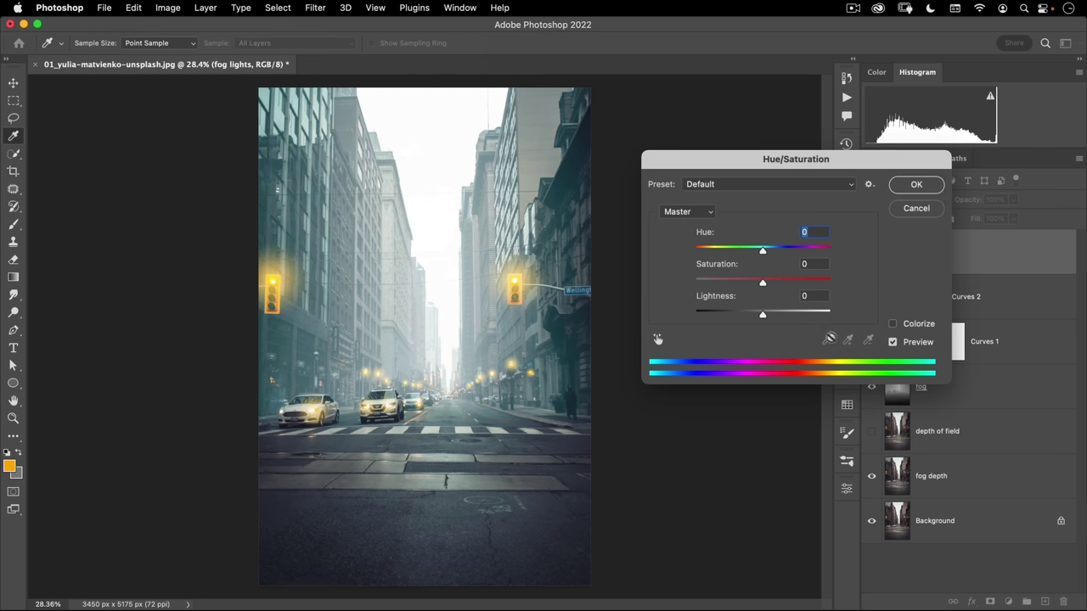
{"action": "left_click_drag", "start_coordinate": [763, 284], "coordinate": [854, 286]}
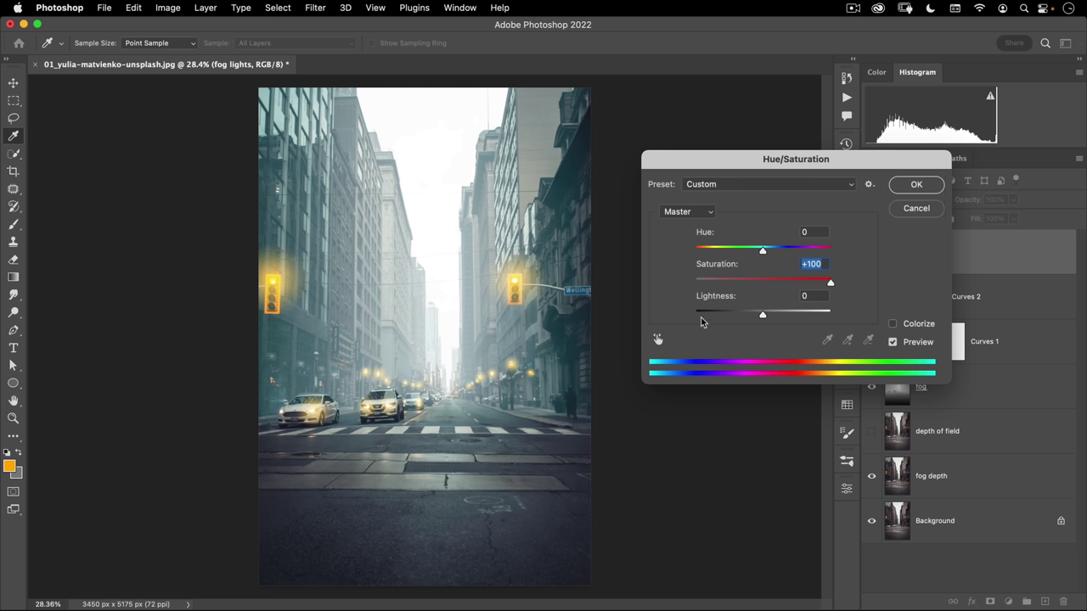
{"action": "left_click_drag", "start_coordinate": [762, 316], "coordinate": [754, 318]}
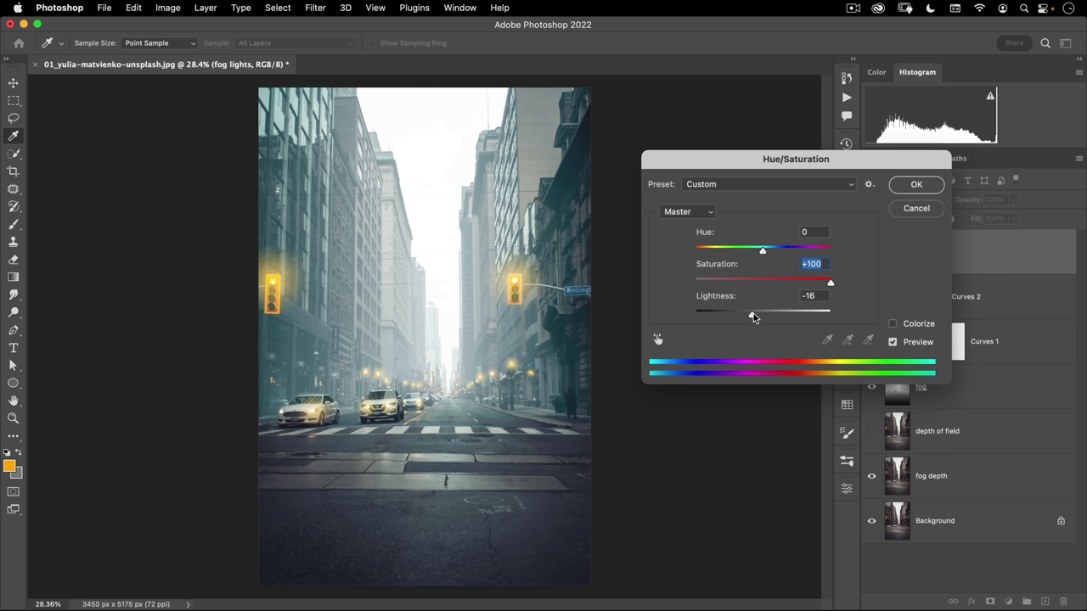
{"action": "left_click_drag", "start_coordinate": [751, 317], "coordinate": [750, 316]}
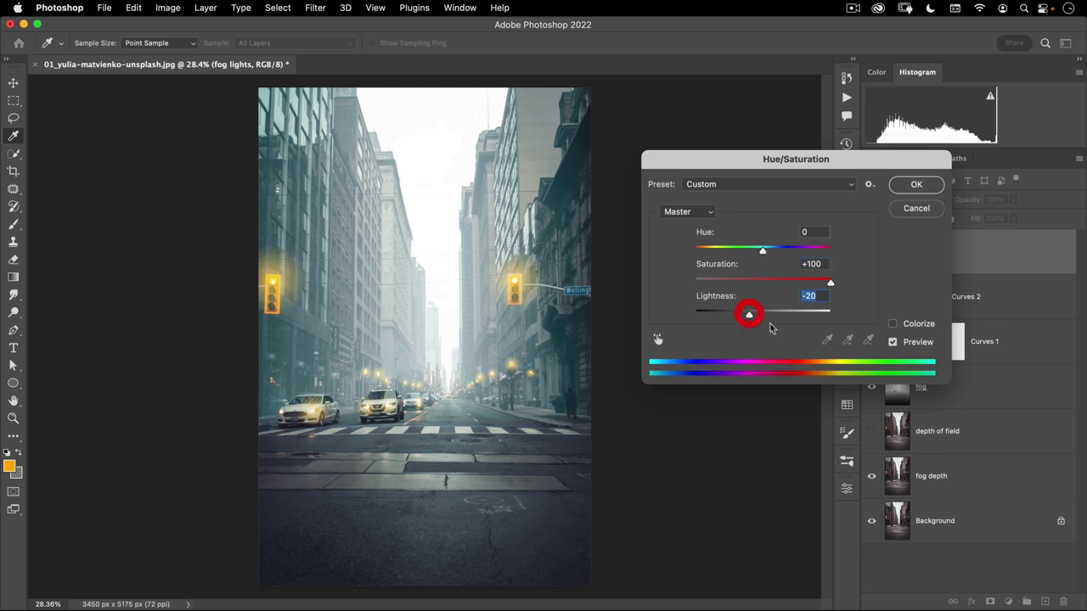
{"action": "left_click", "coordinate": [892, 343]}
{"action": "left_click", "coordinate": [892, 343]}
{"action": "left_click", "coordinate": [891, 343]}
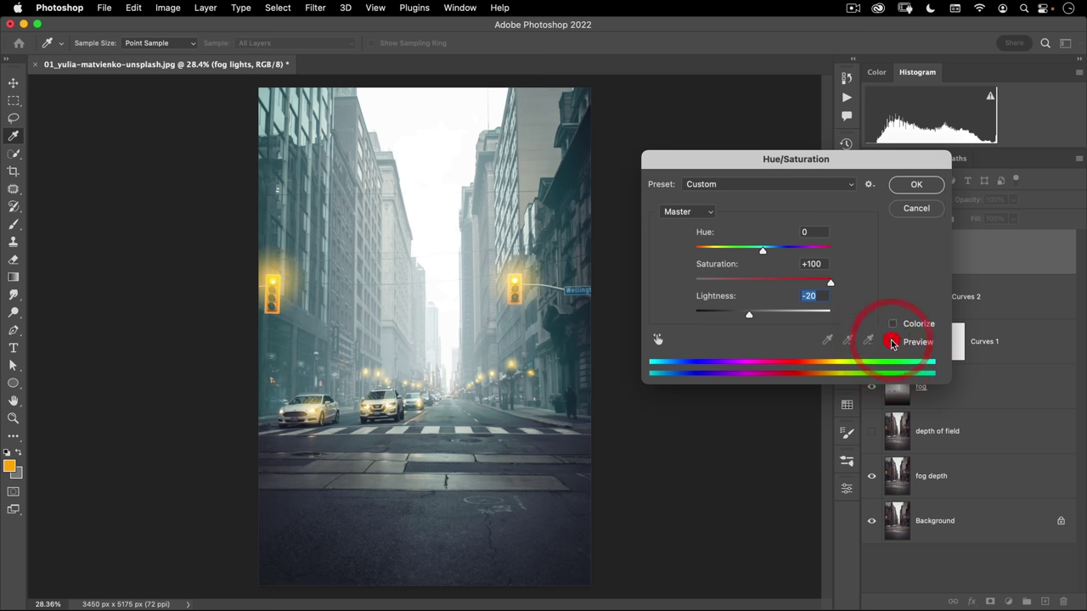
{"action": "left_click", "coordinate": [892, 343]}
{"action": "left_click", "coordinate": [892, 343]}
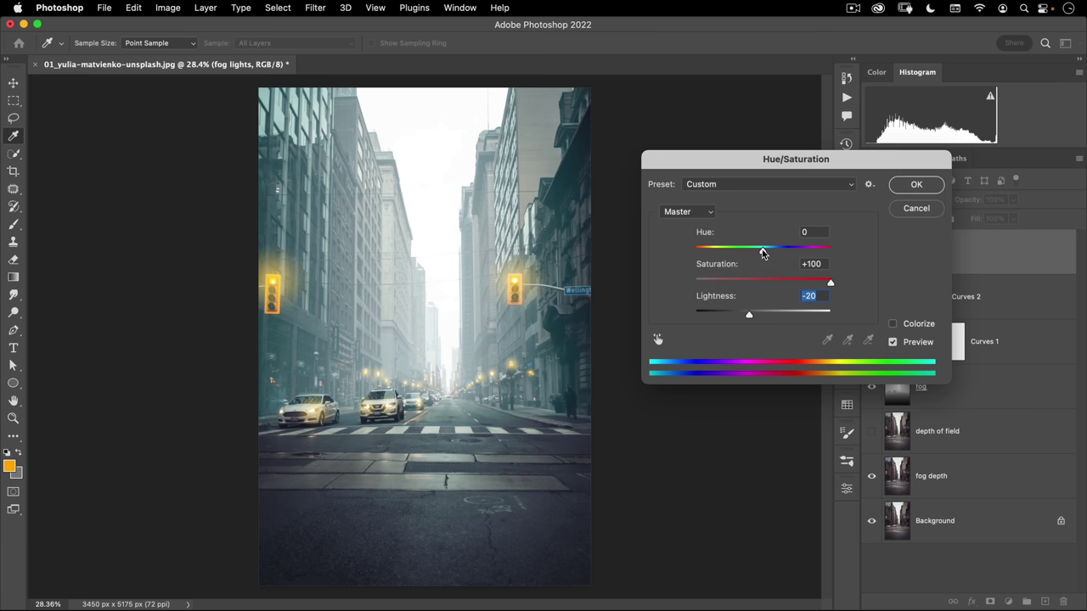
- Lower the Hue to -3, compare the preview, and apply the Hue/Saturation adjustment
{"action": "left_click", "coordinate": [807, 231]}
{"action": "key", "text": "Down"}
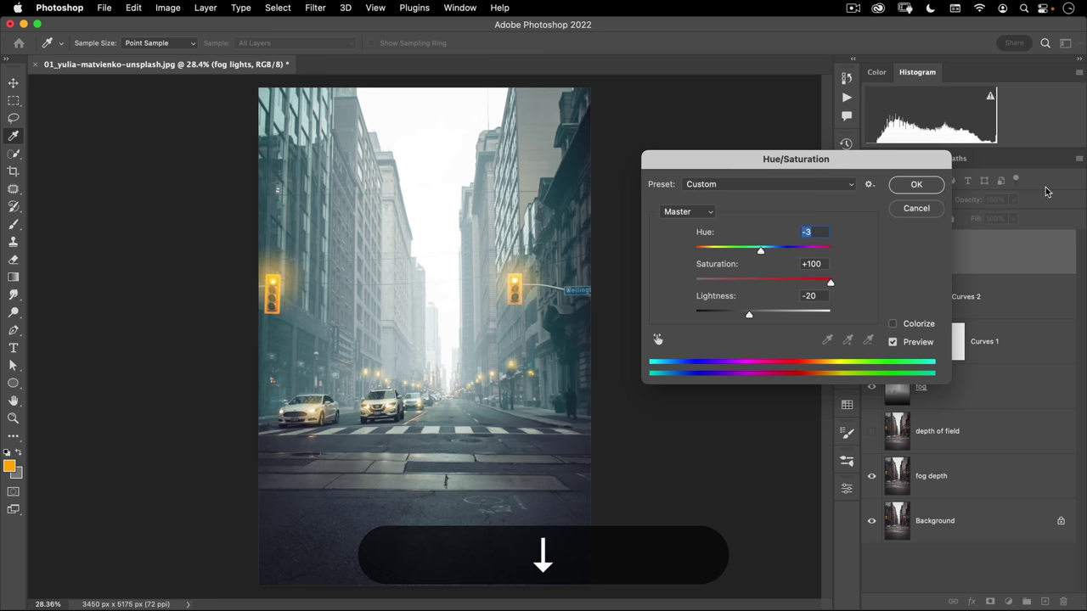
{"action": "left_click", "coordinate": [894, 342]}
{"action": "left_click", "coordinate": [894, 342]}
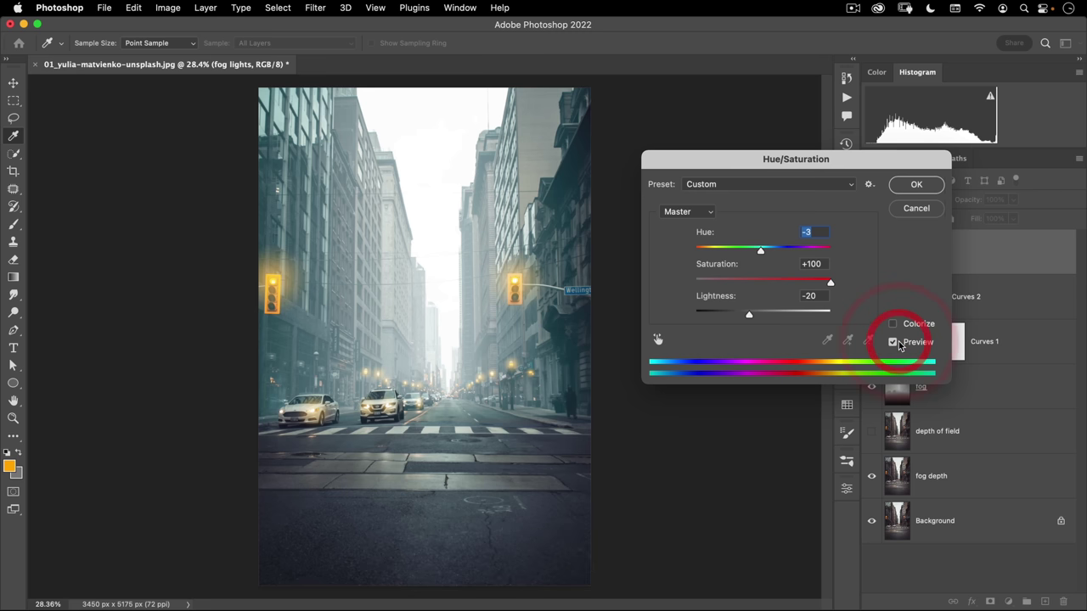
{"action": "left_click", "coordinate": [919, 186]}
{"action": "key", "text": "g"}
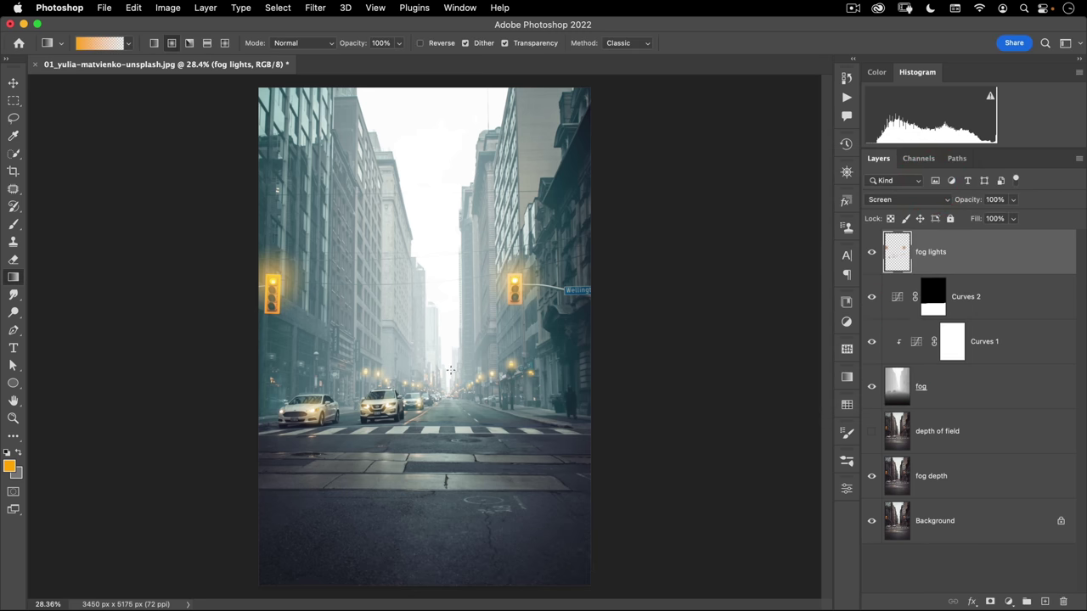
- Lasso a tall, narrow, rounded strip on the road below the front sedan's right-hand headlight, from the crosswalk down to the dark foreground asphalt
{"action": "key", "text": "super+space"}
{"action": "left_click_drag", "start_coordinate": [458, 357], "coordinate": [448, 357]}
{"action": "left_click", "coordinate": [407, 435]}
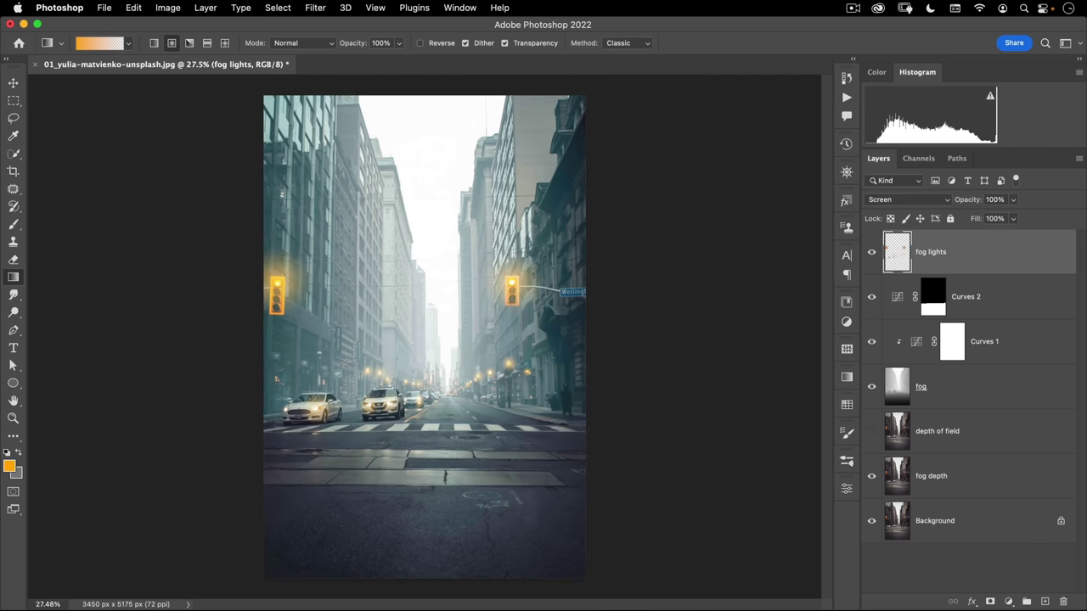
{"action": "key", "text": "super+space"}
{"action": "left_click_drag", "start_coordinate": [297, 480], "coordinate": [351, 449]}
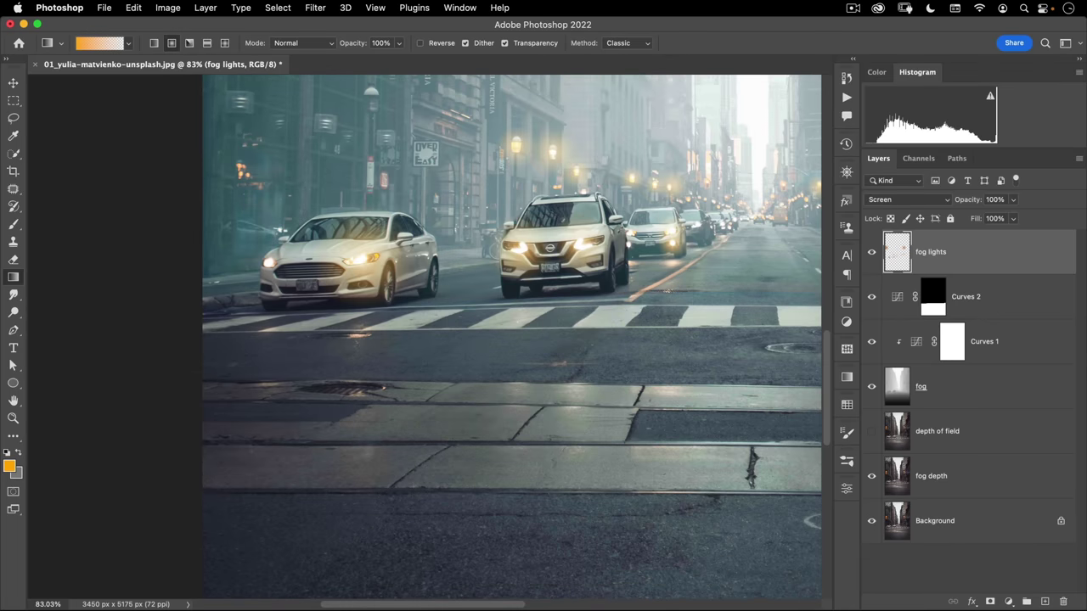
{"action": "left_click_drag", "start_coordinate": [461, 256], "coordinate": [468, 303]}
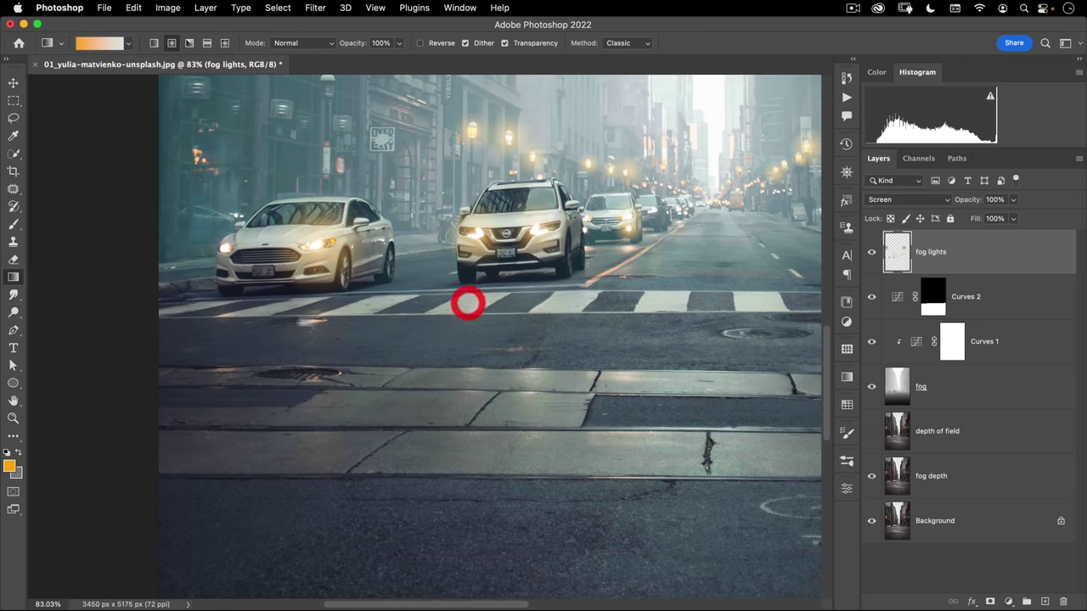
{"action": "left_click", "coordinate": [14, 120]}
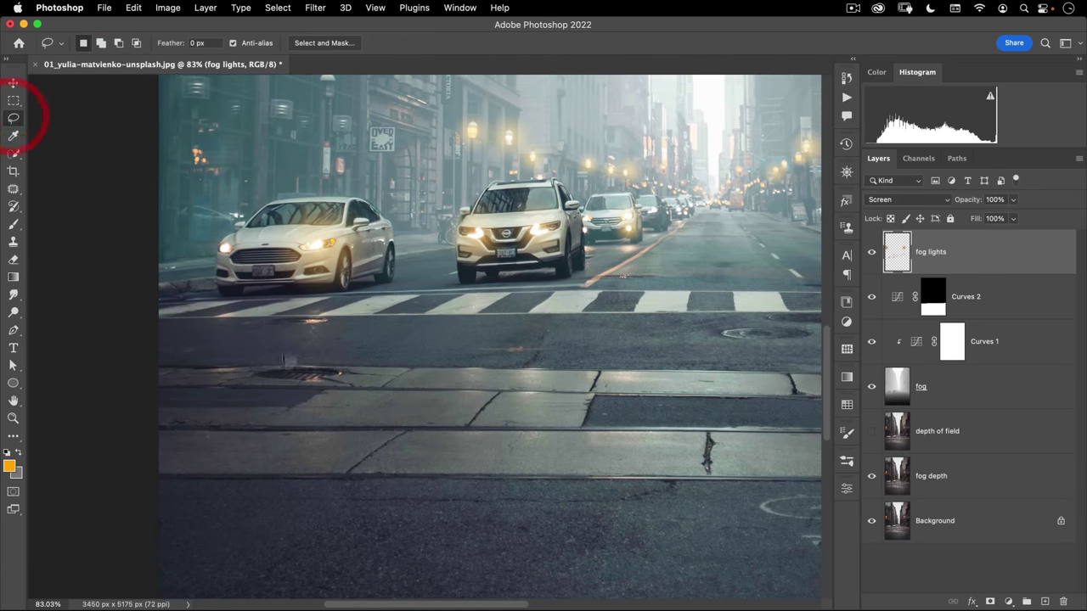
{"action": "mouse_move", "coordinate": [317, 317]}
{"action": "left_mouse_down"}
{"action": "mouse_move", "coordinate": [464, 235]}
{"action": "mouse_move", "coordinate": [466, 214]}
{"action": "mouse_move", "coordinate": [449, 215]}
{"action": "mouse_move", "coordinate": [433, 284]}
{"action": "mouse_move", "coordinate": [457, 406]}
{"action": "mouse_move", "coordinate": [478, 403]}
{"action": "mouse_move", "coordinate": [515, 293]}
{"action": "left_mouse_up"}
{"action": "left_click", "coordinate": [514, 291]}
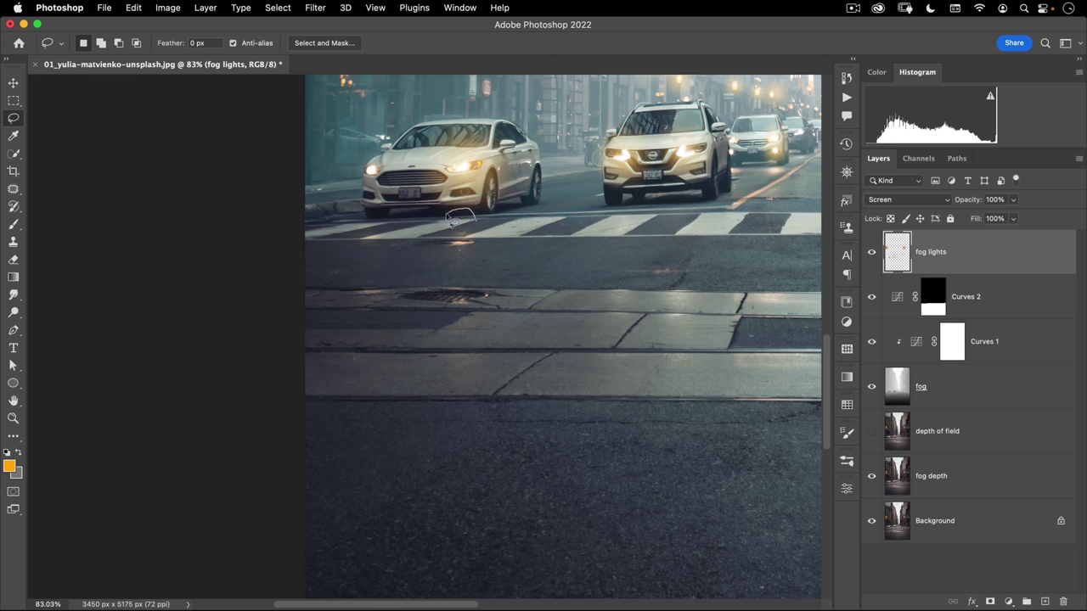
{"action": "key", "text": "alt"}
{"action": "mouse_move", "coordinate": [456, 220]}
{"action": "left_mouse_down"}
{"action": "mouse_move", "coordinate": [444, 213]}
{"action": "mouse_move", "coordinate": [444, 436]}
{"action": "mouse_move", "coordinate": [471, 464]}
{"action": "left_mouse_up"}
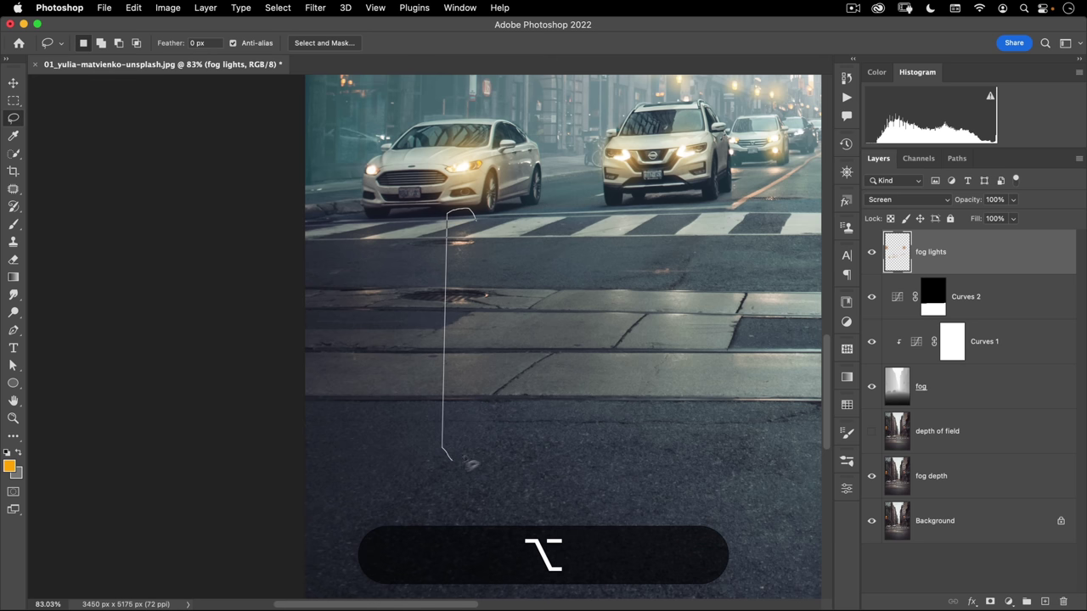
{"action": "left_click", "coordinate": [473, 450]}
{"action": "left_click", "coordinate": [478, 226]}
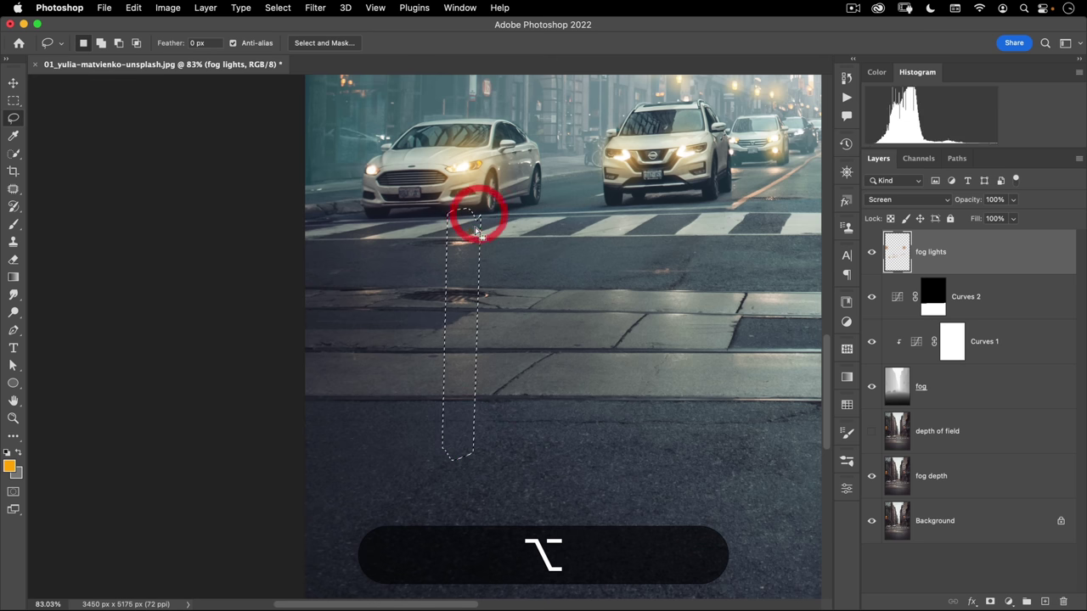
- Add a narrow rounded strip on the road below the sedan's left-hand headlight, from the crosswalk to the dark asphalt, to the lasso selection
{"action": "key", "text": "shift"}
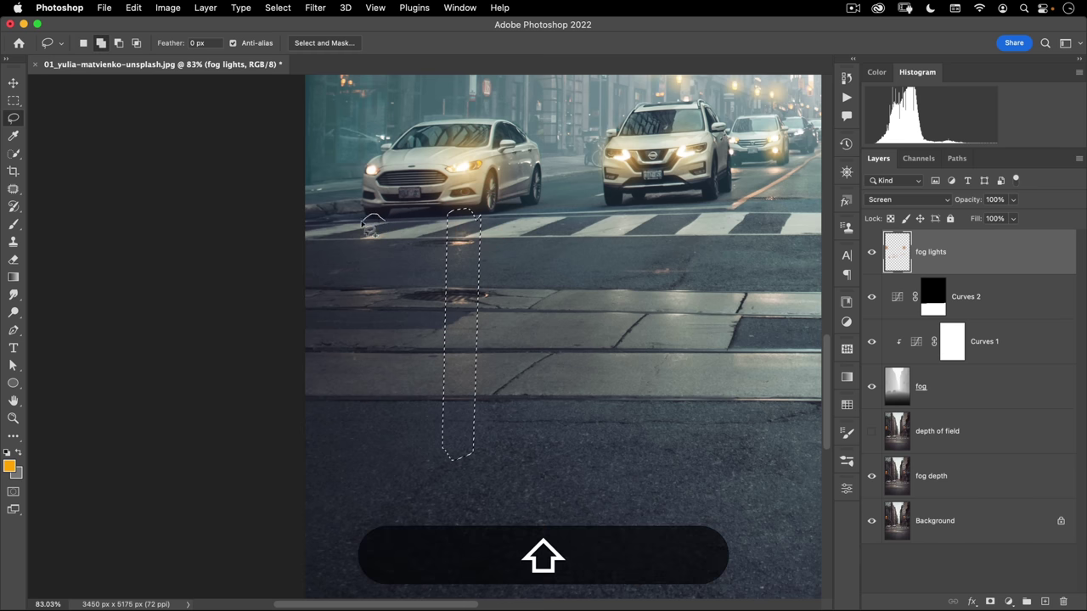
{"action": "left_click_drag", "start_coordinate": [361, 224], "coordinate": [359, 230]}
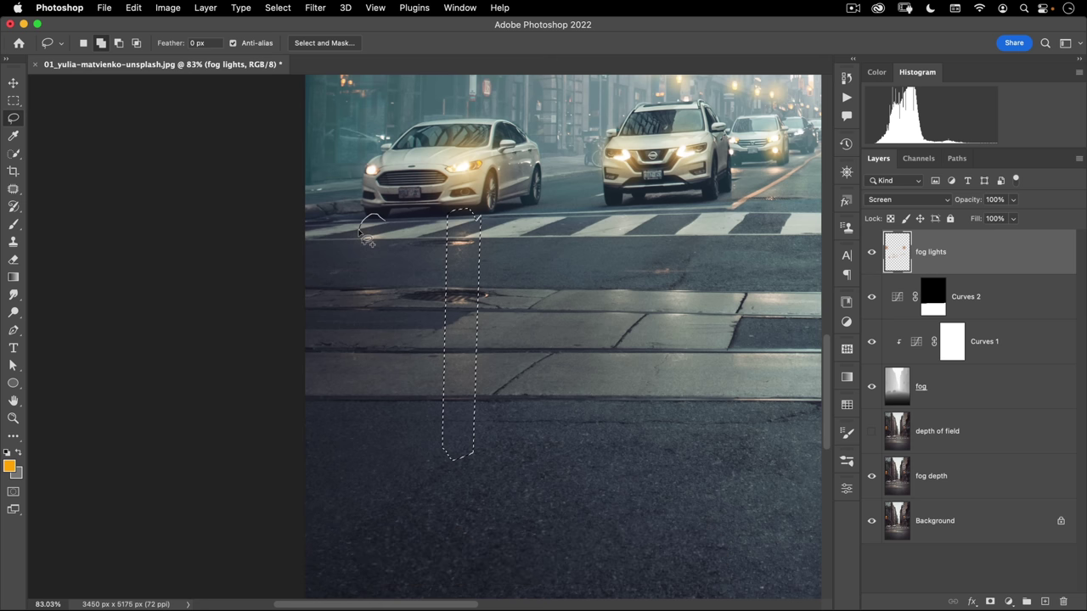
{"action": "key", "text": "alt"}
{"action": "left_click", "coordinate": [359, 226]}
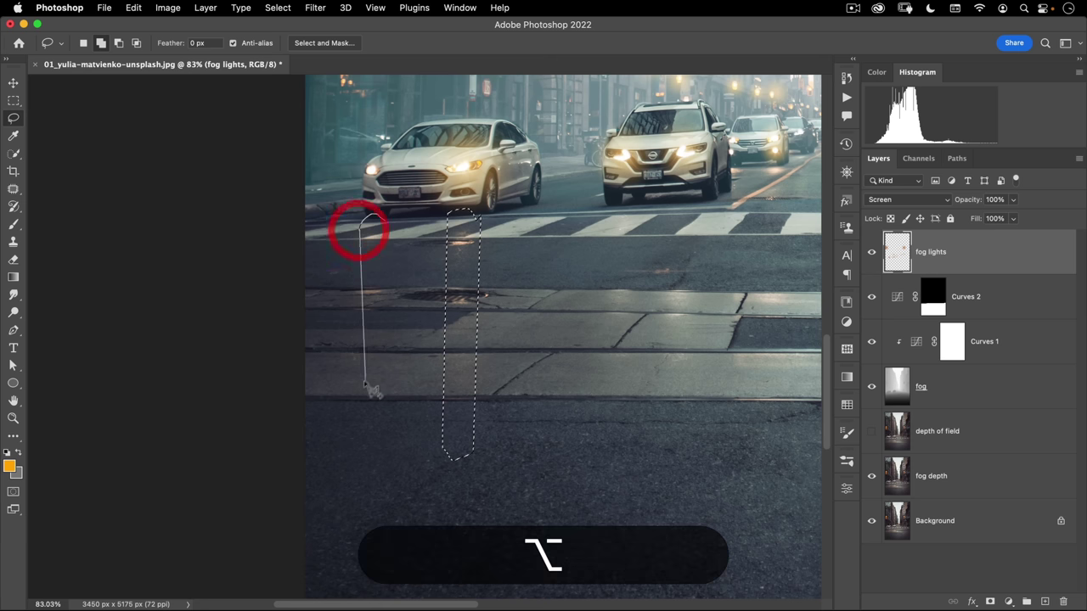
{"action": "mouse_move", "coordinate": [354, 380]}
{"action": "left_mouse_down"}
{"action": "mouse_move", "coordinate": [370, 411]}
{"action": "mouse_move", "coordinate": [388, 392]}
{"action": "left_mouse_up"}
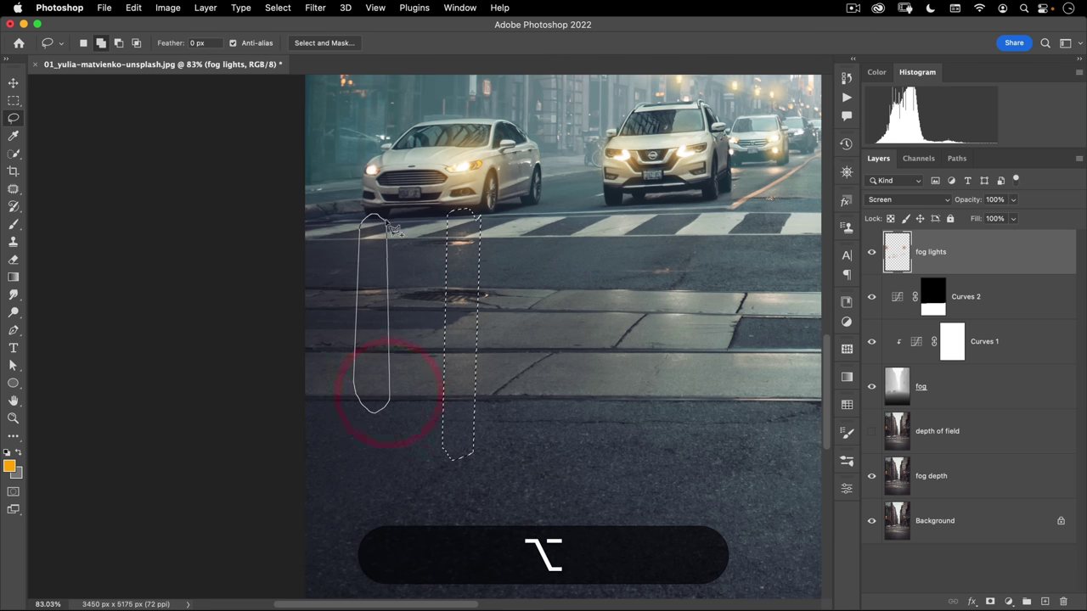
{"action": "left_click", "coordinate": [383, 223]}
- Add a tall strip on the road below the white SUV's left-hand headlight, widening toward the dark asphalt, to the lasso selection
{"action": "key", "text": "space"}
{"action": "left_click_drag", "start_coordinate": [575, 251], "coordinate": [484, 236]}
{"action": "key", "text": "shift"}
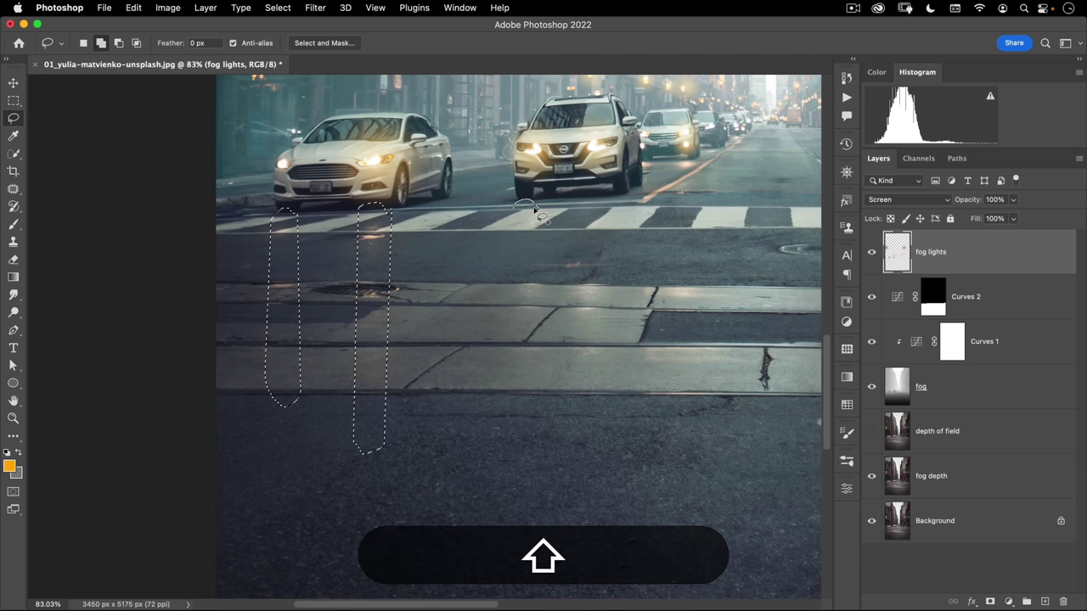
{"action": "key", "text": "alt"}
{"action": "left_click_drag", "start_coordinate": [535, 208], "coordinate": [553, 339]}
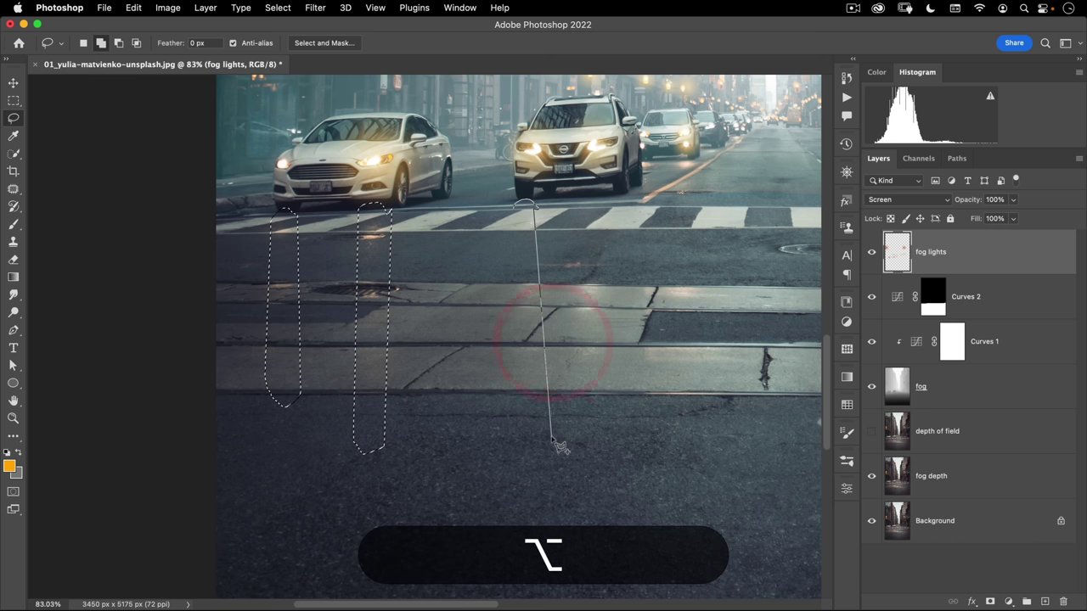
{"action": "mouse_move", "coordinate": [564, 451]}
{"action": "left_mouse_down"}
{"action": "mouse_move", "coordinate": [523, 446]}
{"action": "mouse_move", "coordinate": [509, 425]}
{"action": "left_mouse_up"}
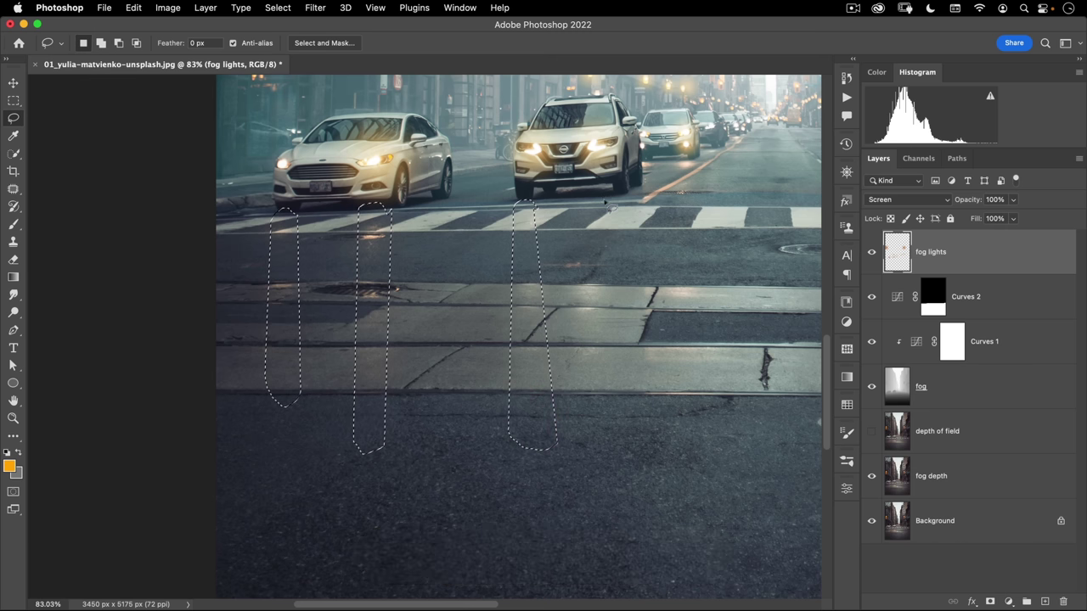
- Add a matching tall strip on the road below the white SUV's right-hand headlight to the lasso selection
{"action": "key", "text": "shift"}
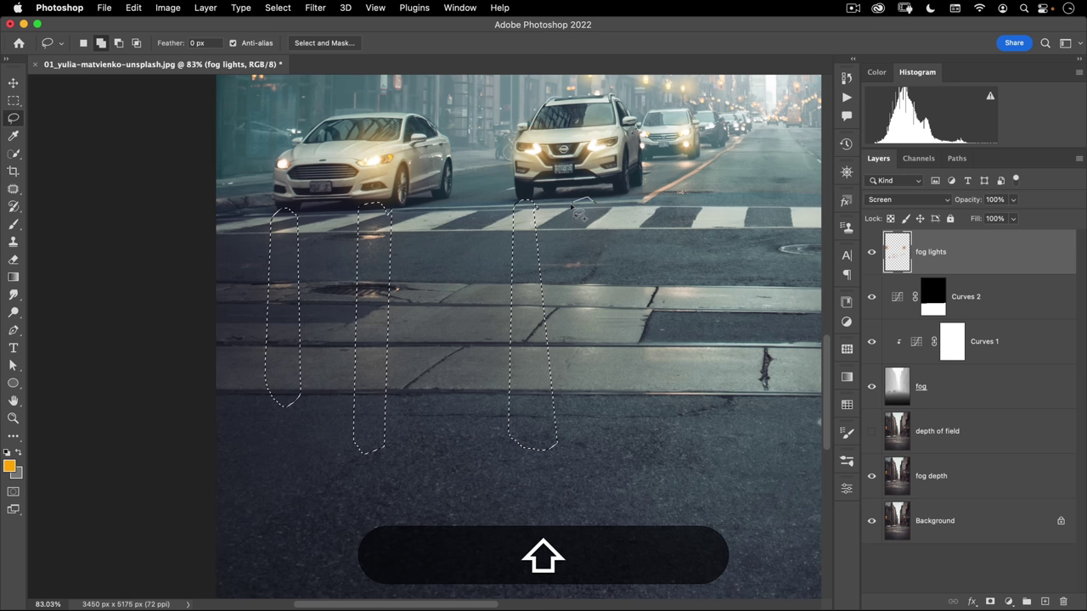
{"action": "key", "text": "alt"}
{"action": "mouse_move", "coordinate": [574, 217]}
{"action": "left_mouse_down"}
{"action": "mouse_move", "coordinate": [567, 340]}
{"action": "mouse_move", "coordinate": [595, 445]}
{"action": "mouse_move", "coordinate": [613, 429]}
{"action": "mouse_move", "coordinate": [613, 214]}
{"action": "mouse_move", "coordinate": [589, 202]}
{"action": "mouse_move", "coordinate": [369, 242]}
{"action": "left_mouse_up"}
- Add two small rounded patches on the paved slabs just right of the SUV's strips to the lasso selection
{"action": "key", "text": "space"}
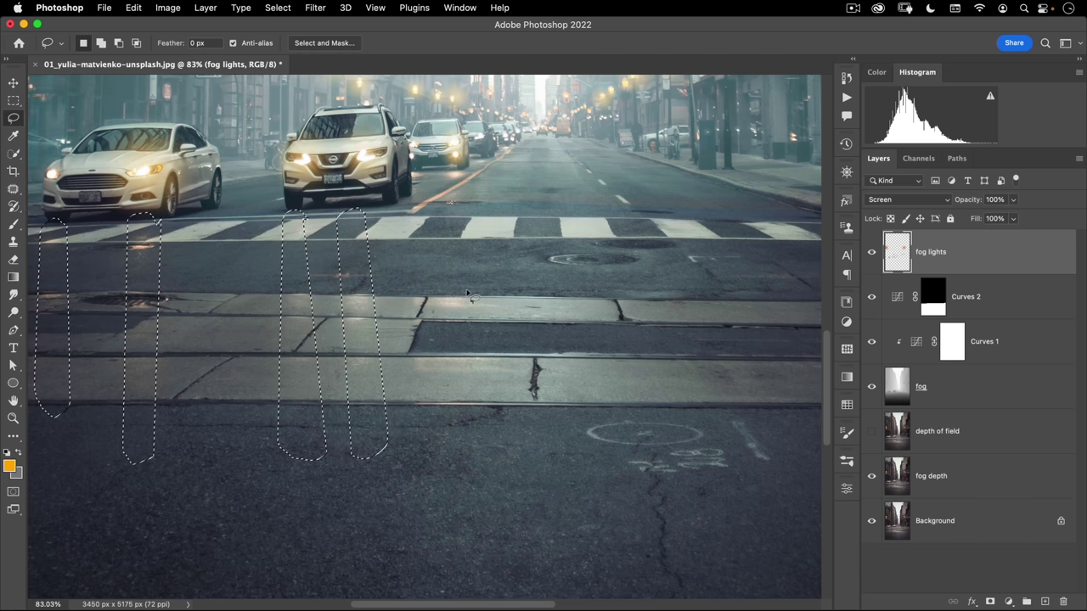
{"action": "key", "text": "shift"}
{"action": "mouse_move", "coordinate": [470, 288]}
{"action": "left_mouse_down"}
{"action": "mouse_move", "coordinate": [416, 298]}
{"action": "mouse_move", "coordinate": [458, 321]}
{"action": "mouse_move", "coordinate": [436, 283]}
{"action": "left_mouse_up"}
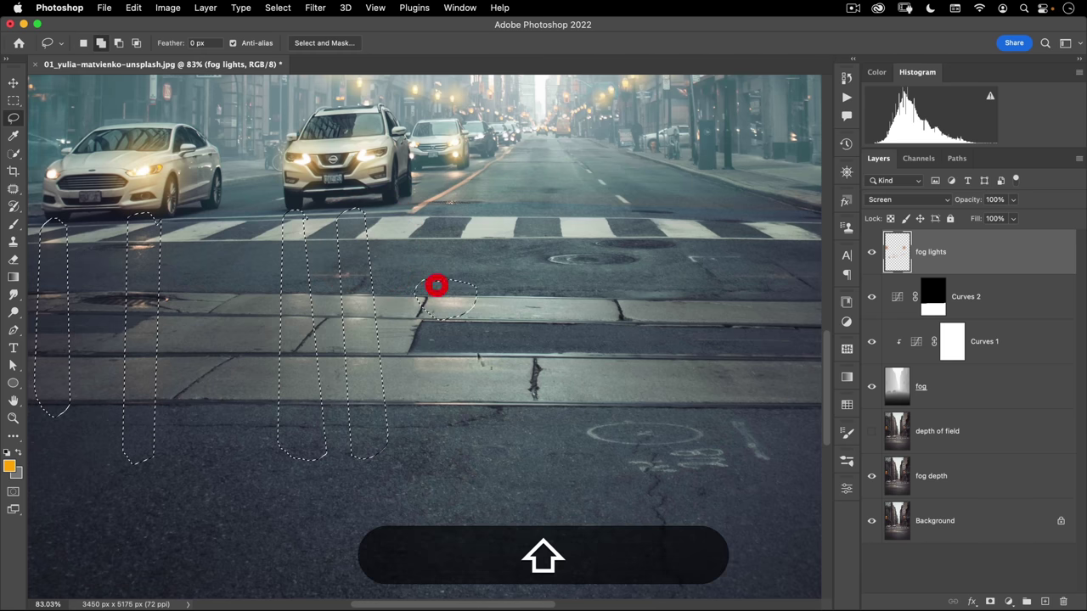
{"action": "left_click_drag", "start_coordinate": [484, 346], "coordinate": [412, 367]}
{"action": "mouse_move", "coordinate": [486, 369]}
{"action": "left_mouse_down"}
{"action": "mouse_move", "coordinate": [395, 340]}
{"action": "mouse_move", "coordinate": [550, 364]}
{"action": "mouse_move", "coordinate": [560, 388]}
{"action": "left_mouse_up"}
- Create a Curves adjustment layer from the selection and raise its RGB midtones to input 115, output 157
{"action": "key", "text": "super+space"}
{"action": "left_click", "coordinate": [1008, 602]}
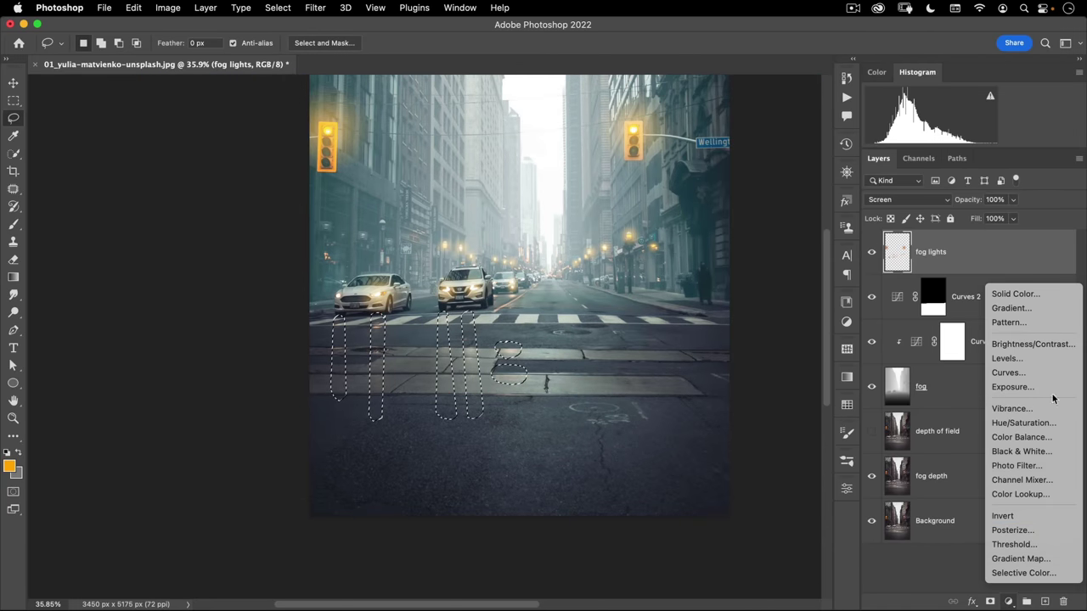
{"action": "left_click", "coordinate": [1048, 371]}
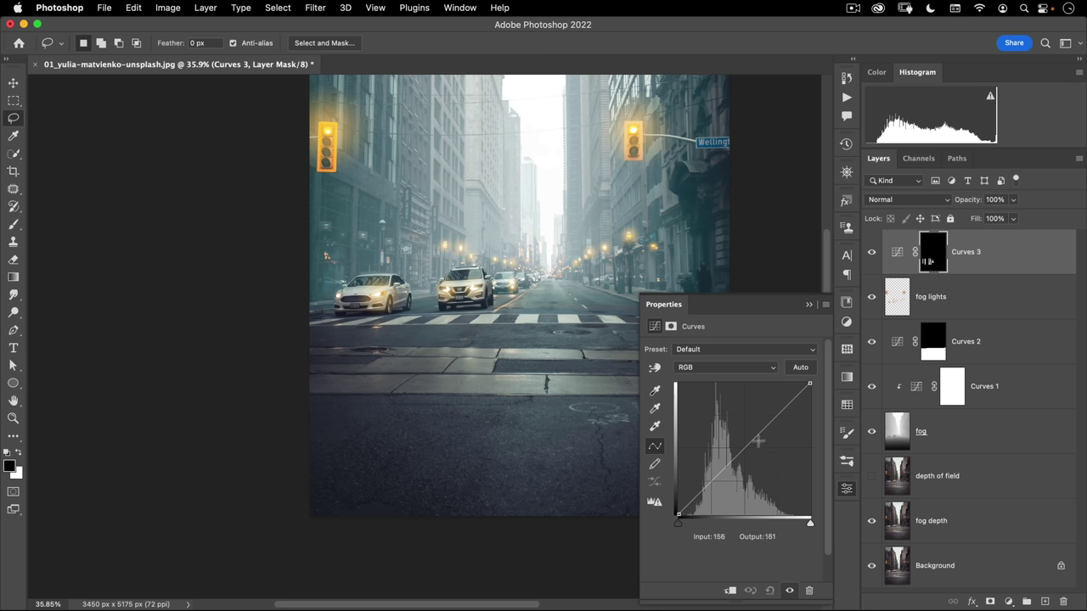
{"action": "mouse_move", "coordinate": [741, 445]}
{"action": "left_mouse_down"}
{"action": "mouse_move", "coordinate": [737, 425]}
{"action": "mouse_move", "coordinate": [738, 435]}
{"action": "left_mouse_up"}
{"action": "key", "text": "super+space"}
{"action": "left_click_drag", "start_coordinate": [465, 426], "coordinate": [520, 405]}
- Lift the Red curve's midpoint to input 129, output 140, and try pulling the Blue curve down
{"action": "left_click", "coordinate": [730, 366]}
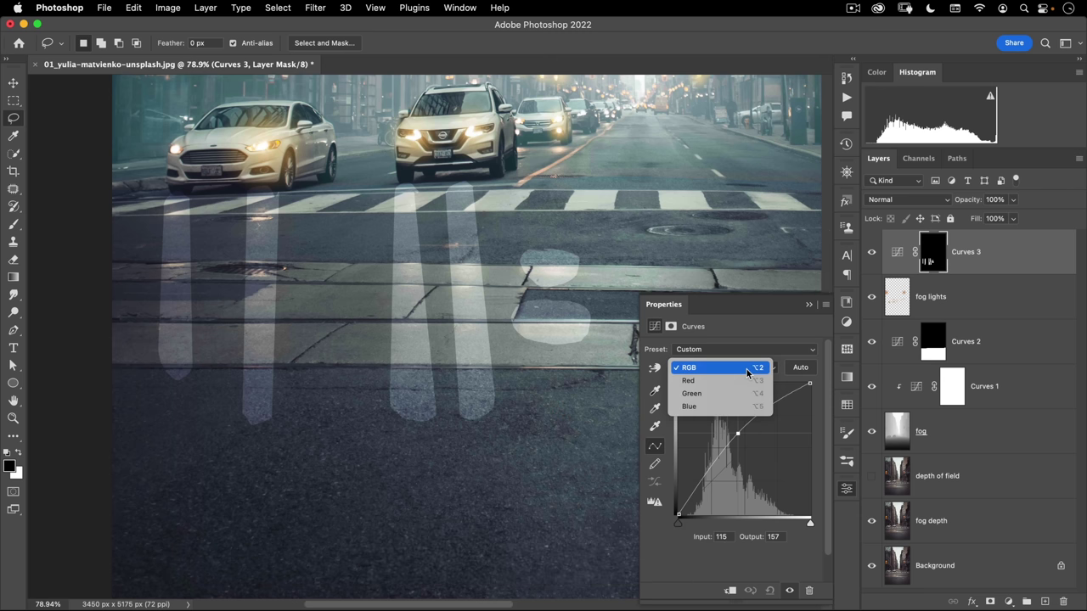
{"action": "left_click", "coordinate": [744, 380]}
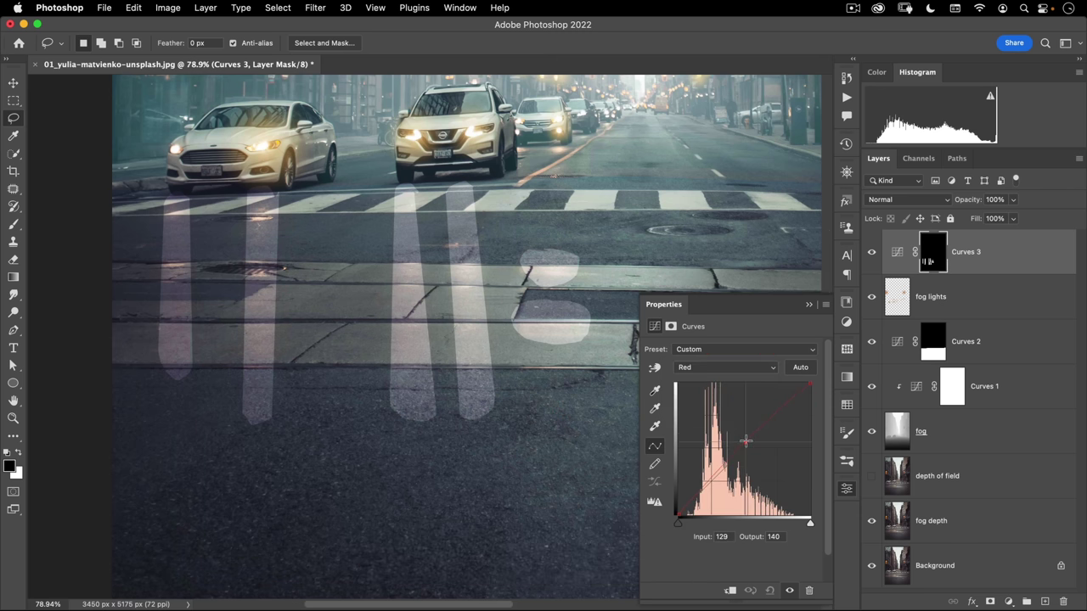
{"action": "left_click", "coordinate": [724, 367]}
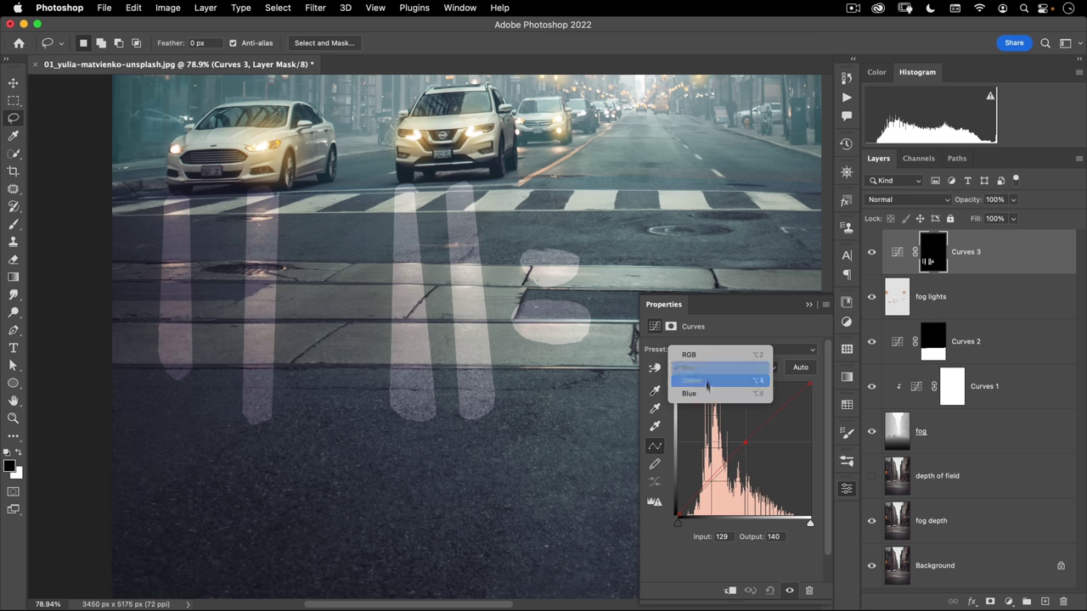
{"action": "left_click", "coordinate": [705, 395]}
{"action": "left_click_drag", "start_coordinate": [744, 450], "coordinate": [748, 454]}
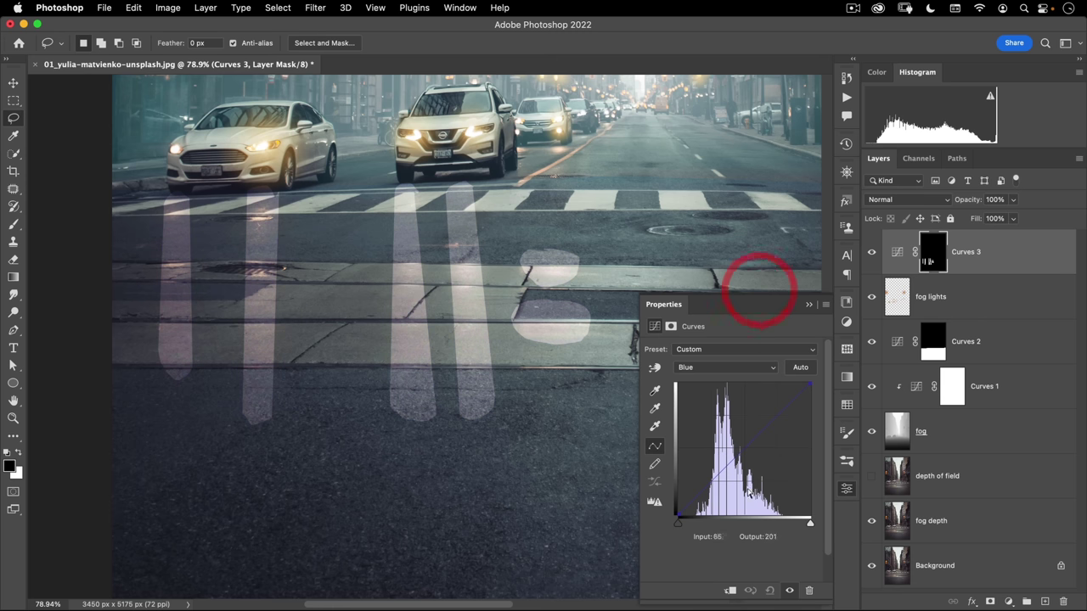
- Adjust the Red curve's midpoint to input 126, output 141
{"action": "left_click", "coordinate": [711, 367]}
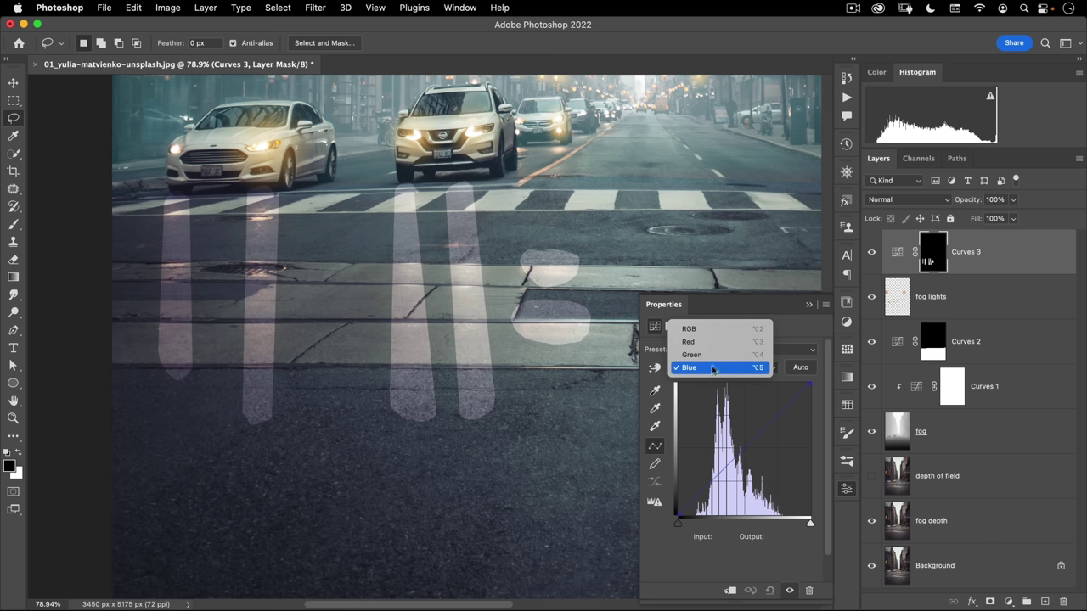
{"action": "left_click", "coordinate": [713, 342]}
{"action": "left_click", "coordinate": [749, 443]}
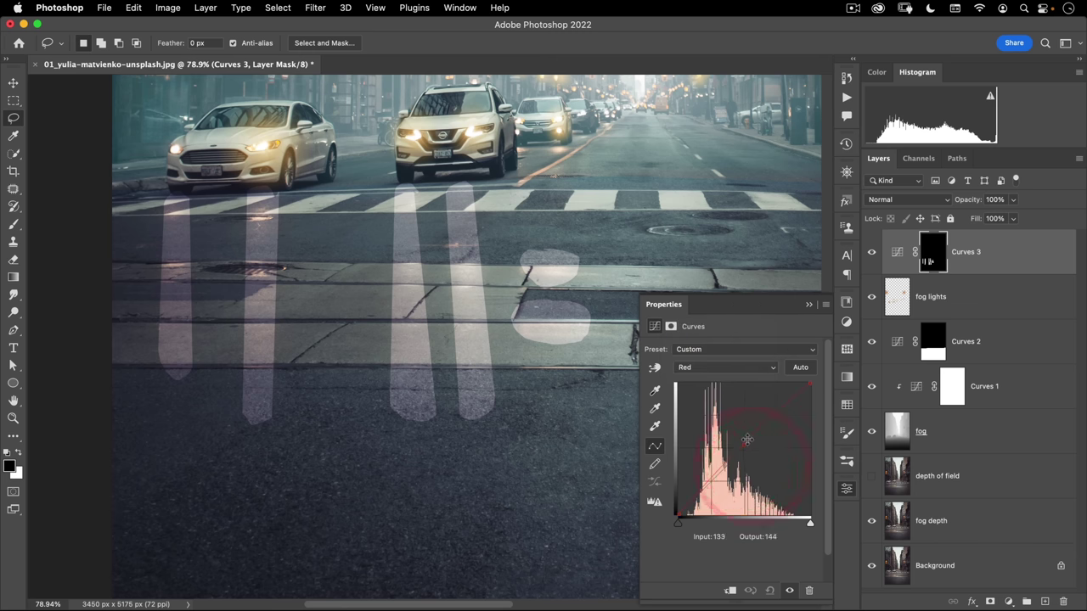
{"action": "left_click", "coordinate": [743, 437]}
- Raise the Green curve to input 124, output 131, and lower the Blue curve to input 140, output 111
{"action": "left_click", "coordinate": [721, 367]}
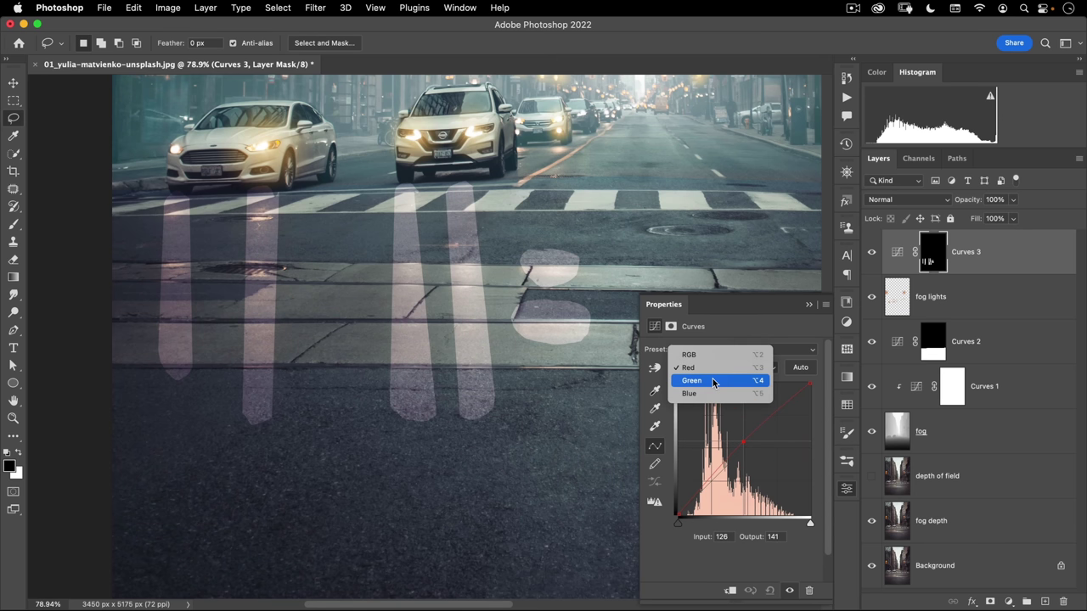
{"action": "left_click", "coordinate": [711, 380]}
{"action": "left_click_drag", "start_coordinate": [743, 442], "coordinate": [742, 448]}
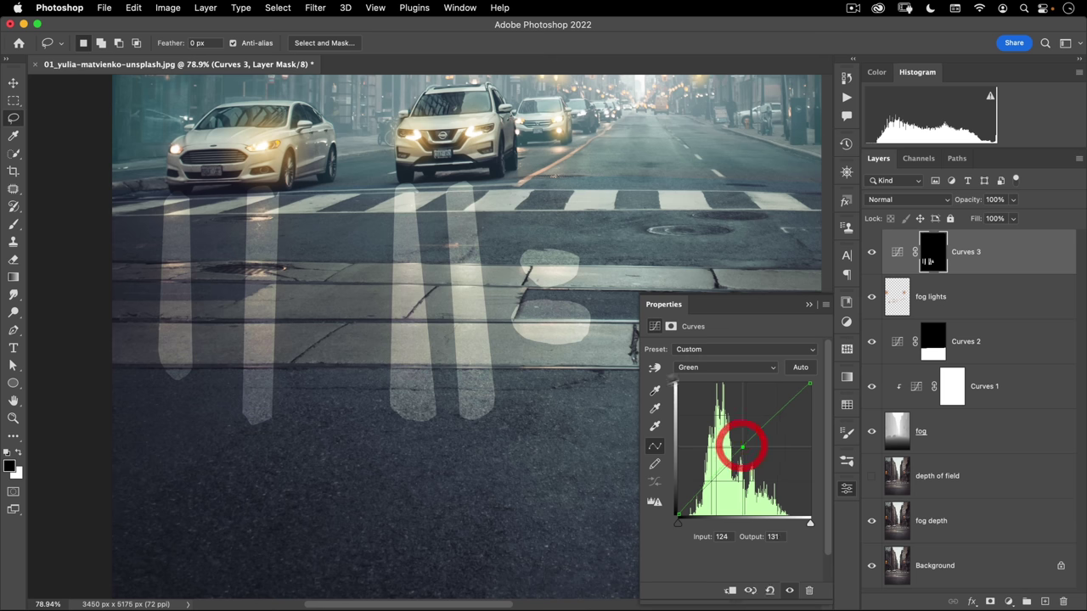
{"action": "left_click", "coordinate": [692, 366]}
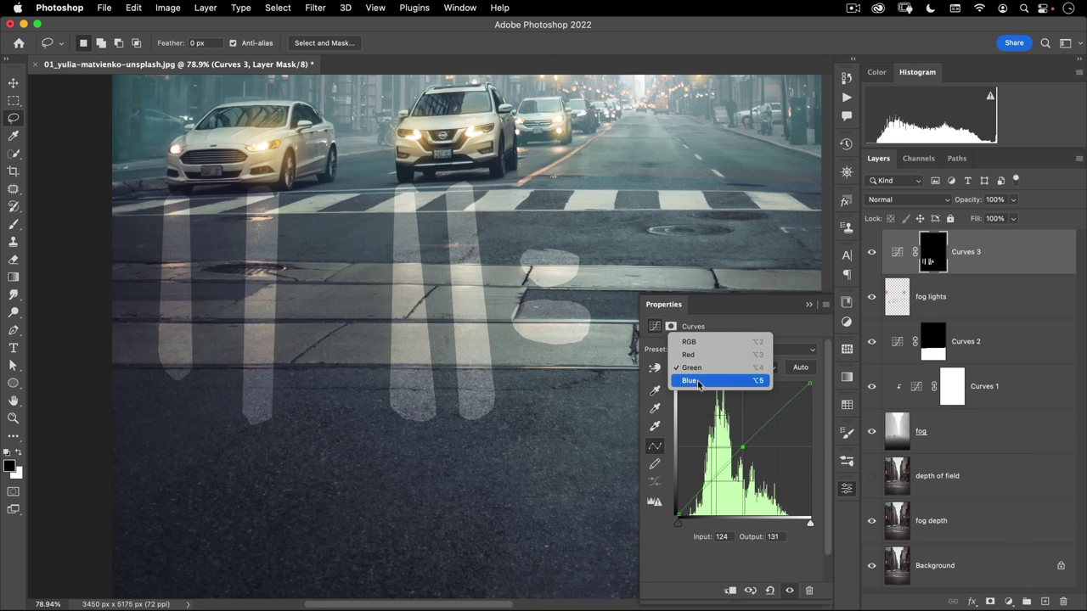
{"action": "left_click", "coordinate": [692, 379]}
{"action": "mouse_move", "coordinate": [742, 448]}
{"action": "left_mouse_down"}
{"action": "mouse_move", "coordinate": [750, 467]}
{"action": "mouse_move", "coordinate": [750, 457]}
{"action": "left_mouse_up"}
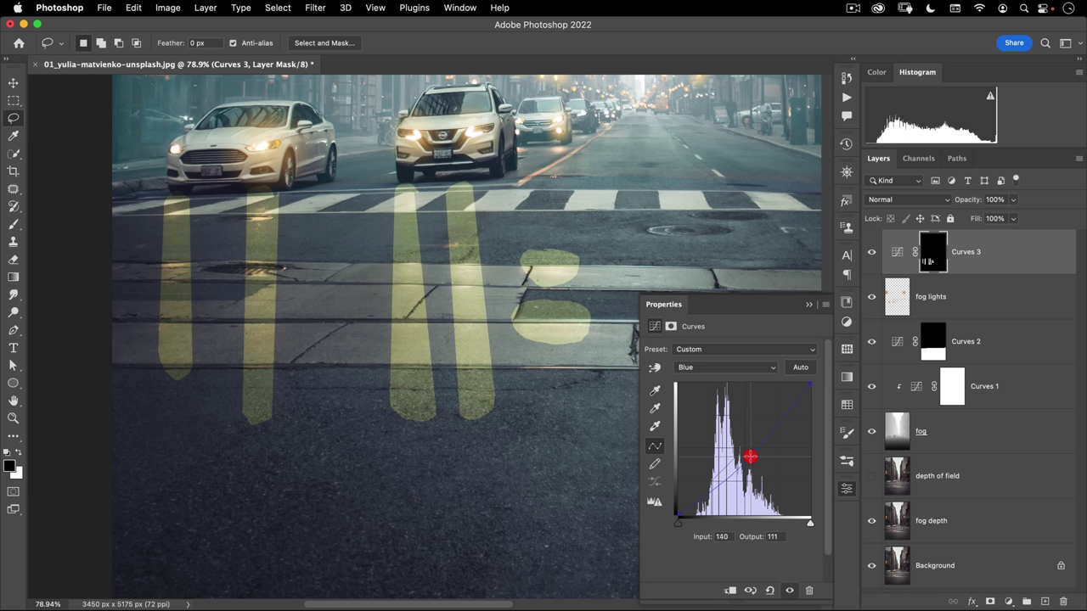
- Feather the Curves layer mask to 46.8 px and raise the Red curve's midpoint further for a warmer orange reflection
{"action": "left_click", "coordinate": [670, 327]}
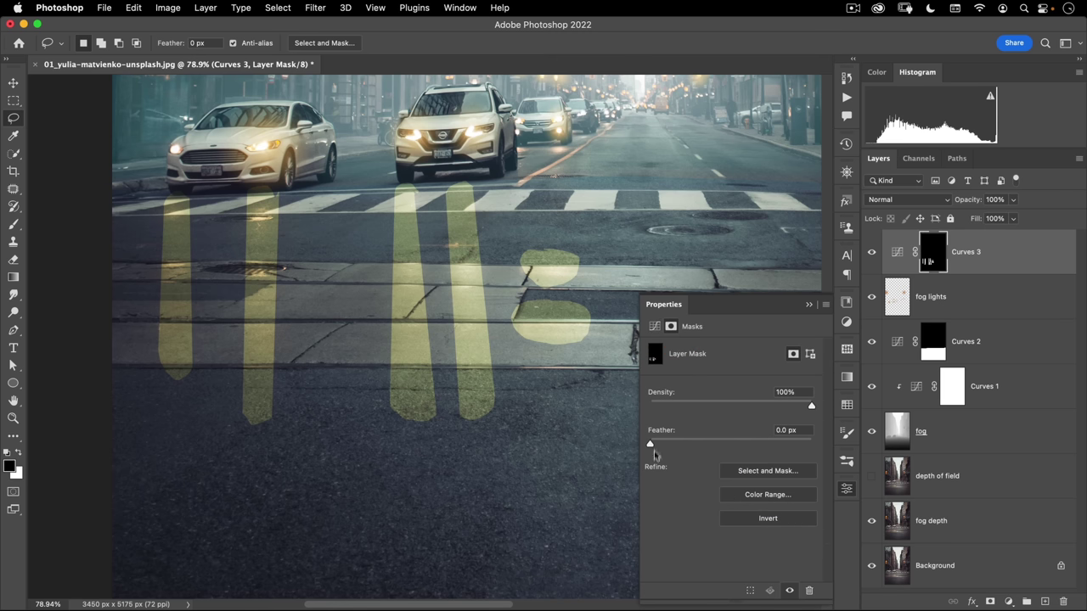
{"action": "left_click_drag", "start_coordinate": [680, 446], "coordinate": [737, 448]}
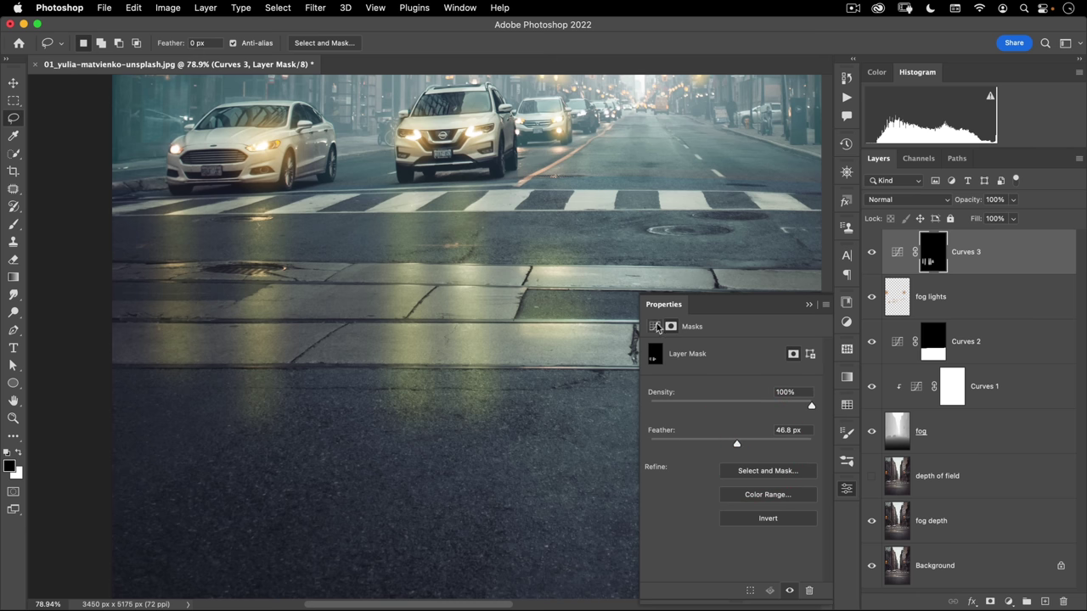
{"action": "left_click", "coordinate": [655, 326]}
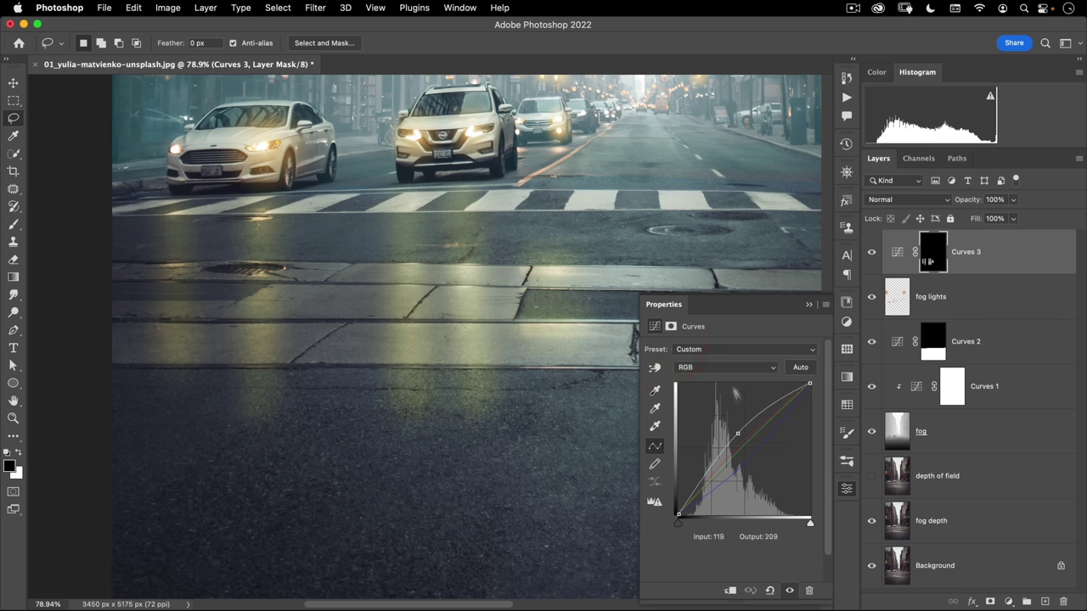
{"action": "left_click", "coordinate": [724, 367]}
{"action": "left_click", "coordinate": [720, 379]}
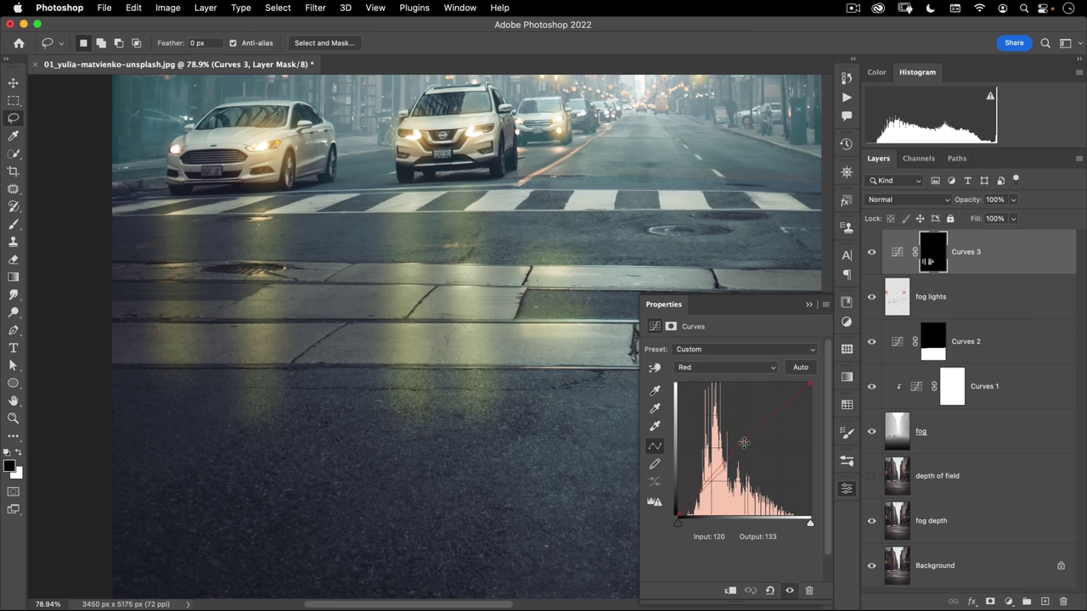
{"action": "left_click_drag", "start_coordinate": [743, 442], "coordinate": [739, 436]}
{"action": "left_click", "coordinate": [849, 484]}
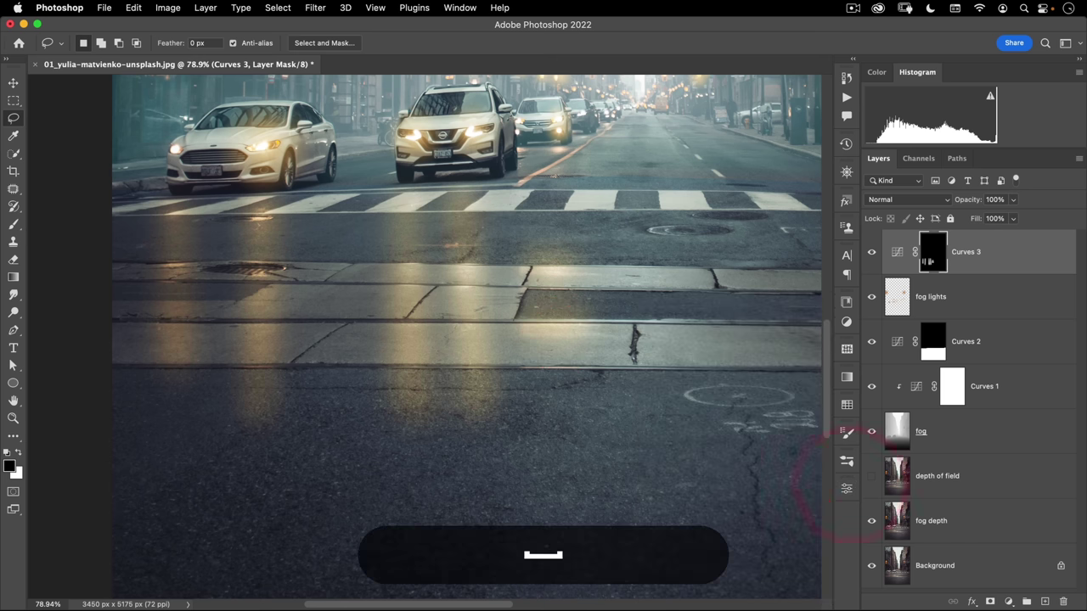
- Rename the Curves 3 layer as light reflections
{"action": "scroll", "coordinate": [470, 315], "scroll_direction": "down", "scroll_amount": 3}
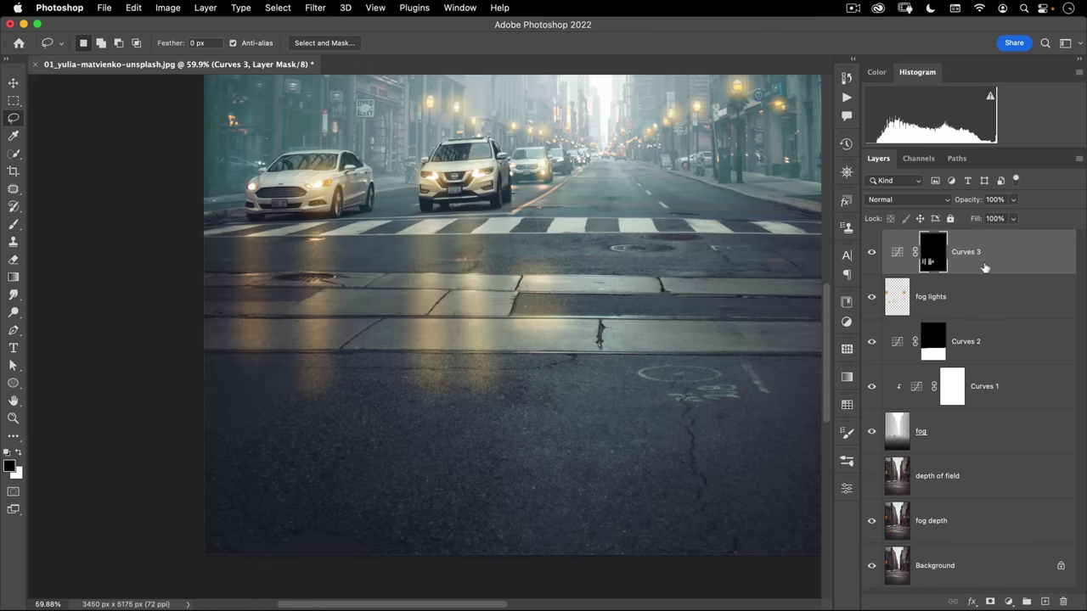
{"action": "double_click", "coordinate": [970, 253]}
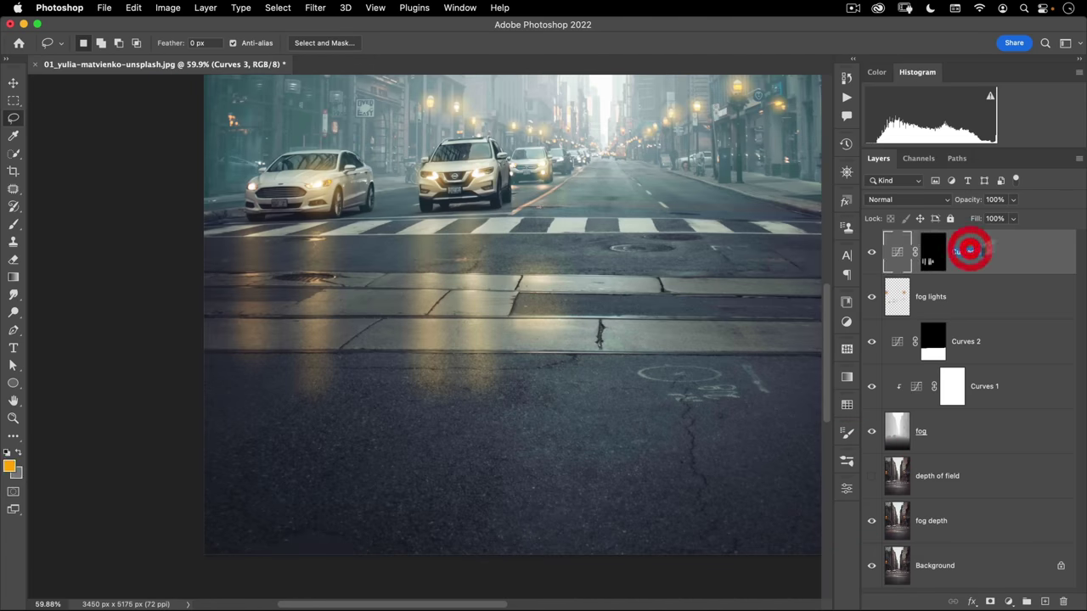
{"action": "type", "text": "light reflections"}
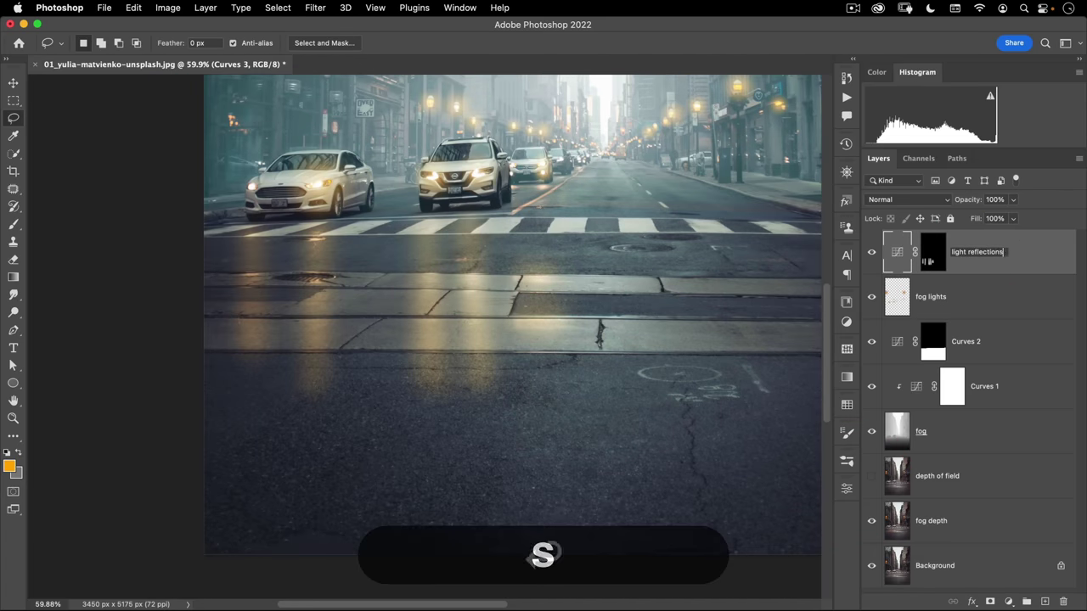
{"action": "key", "text": "Return"}
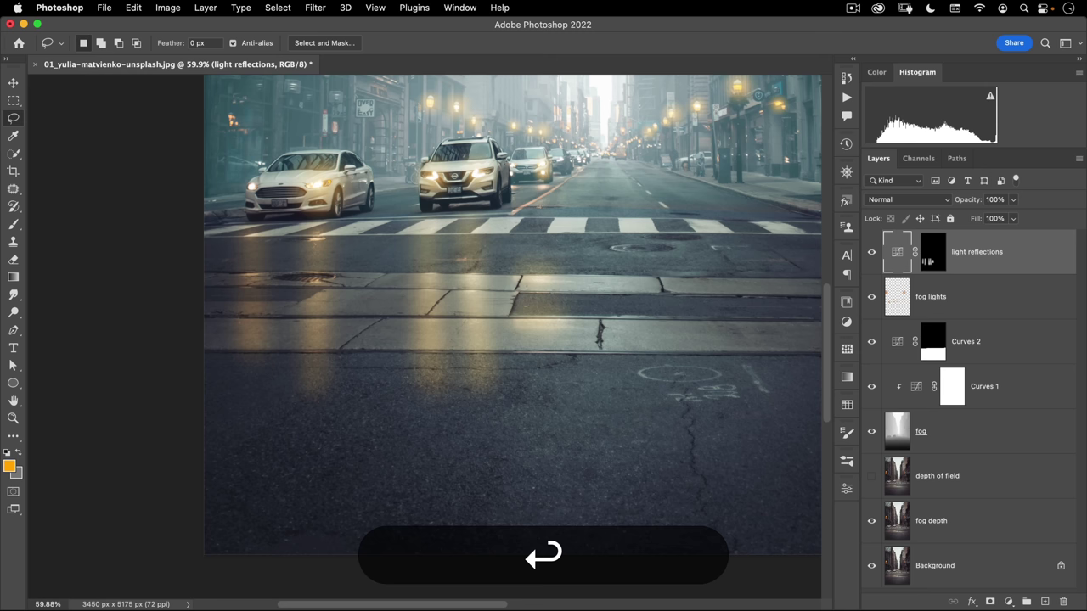
- Open the Blending Options of the light reflections layer and move the dialog clear of the road reflections
{"action": "double_click", "coordinate": [1042, 255]}
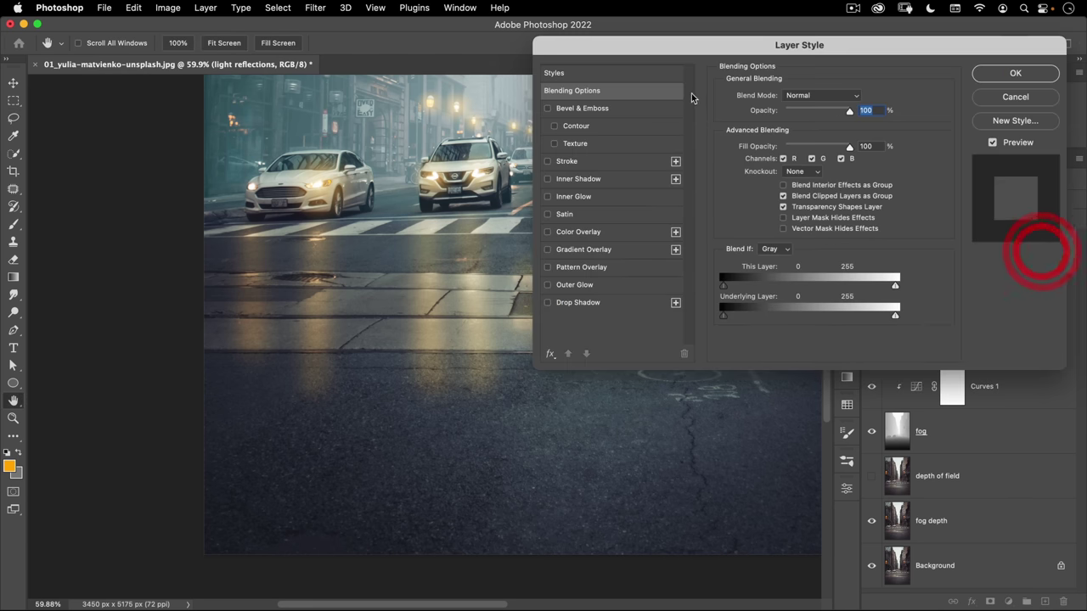
{"action": "left_click_drag", "start_coordinate": [758, 43], "coordinate": [766, 168]}
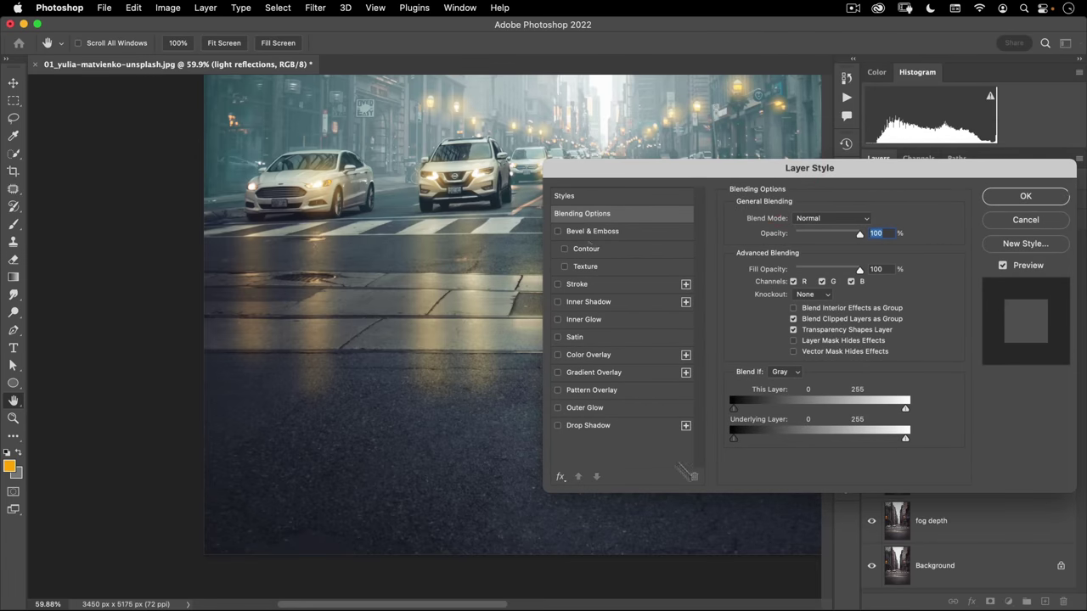
{"action": "left_click_drag", "start_coordinate": [683, 166], "coordinate": [670, 106]}
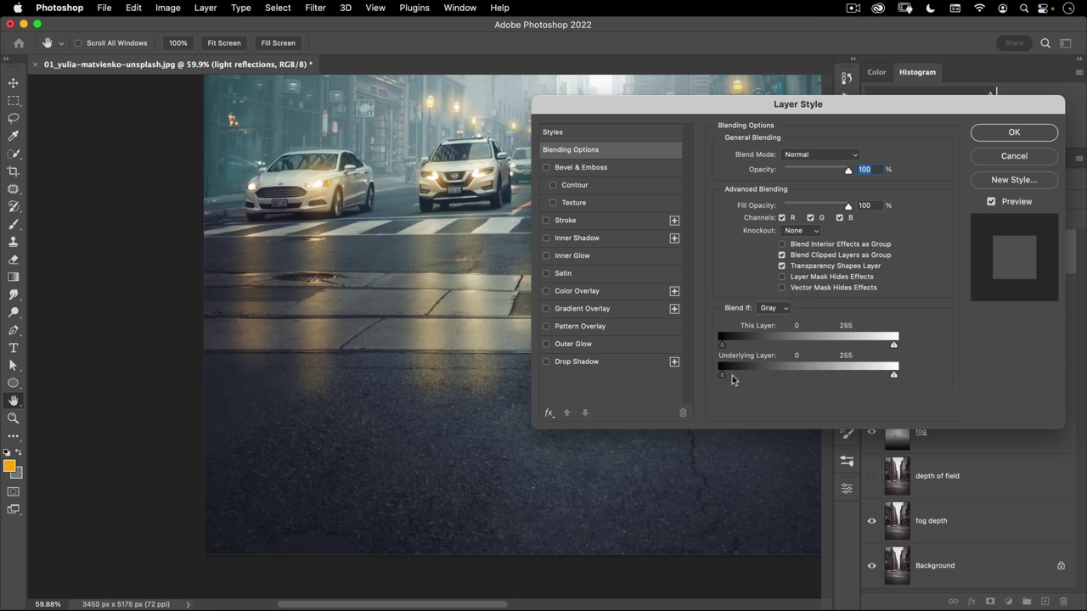
- Raise the Underlying Layer black point in the light reflections layer's Blend If settings to 69
{"action": "left_click", "coordinate": [724, 383]}
{"action": "left_click_drag", "start_coordinate": [748, 376], "coordinate": [774, 373]}
{"action": "left_click_drag", "start_coordinate": [782, 371], "coordinate": [742, 371]}
{"action": "left_click_drag", "start_coordinate": [741, 376], "coordinate": [767, 374]}
{"action": "left_click", "coordinate": [767, 374]}
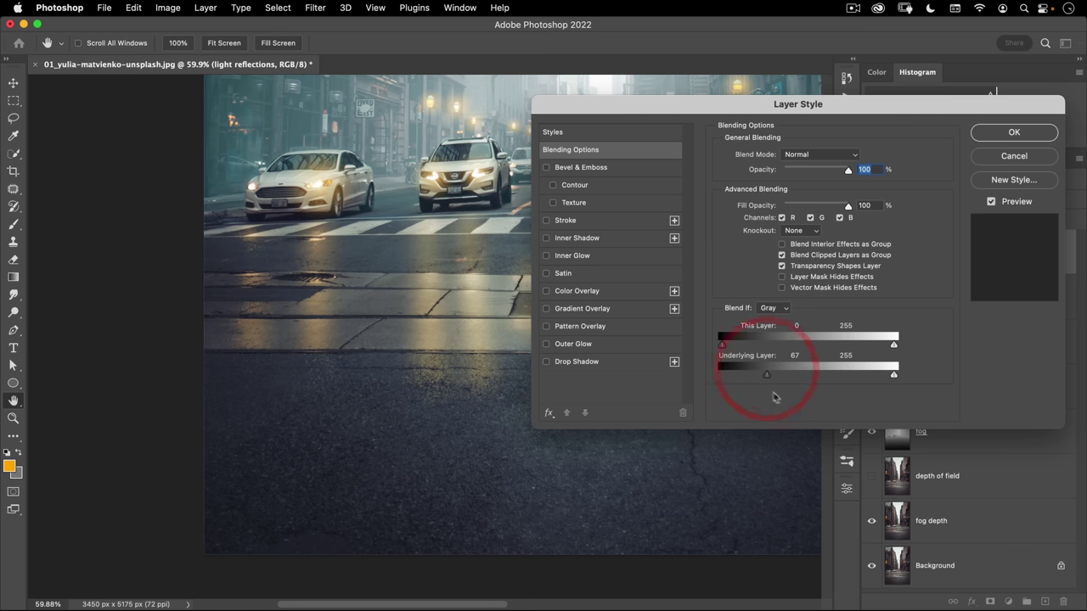
{"action": "key", "text": "super+space"}
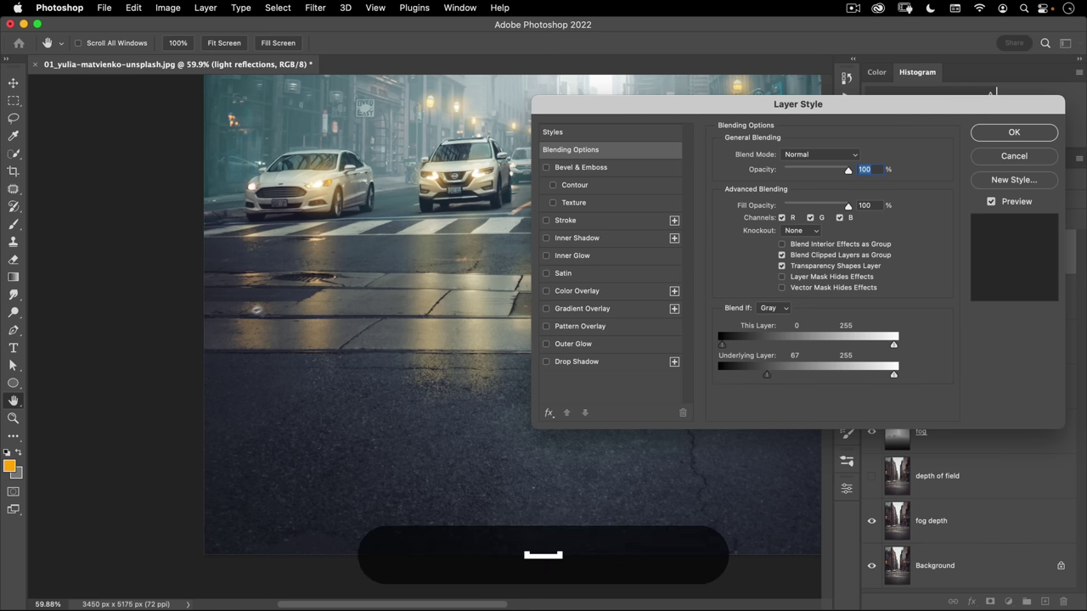
{"action": "left_click_drag", "start_coordinate": [255, 315], "coordinate": [432, 303]}
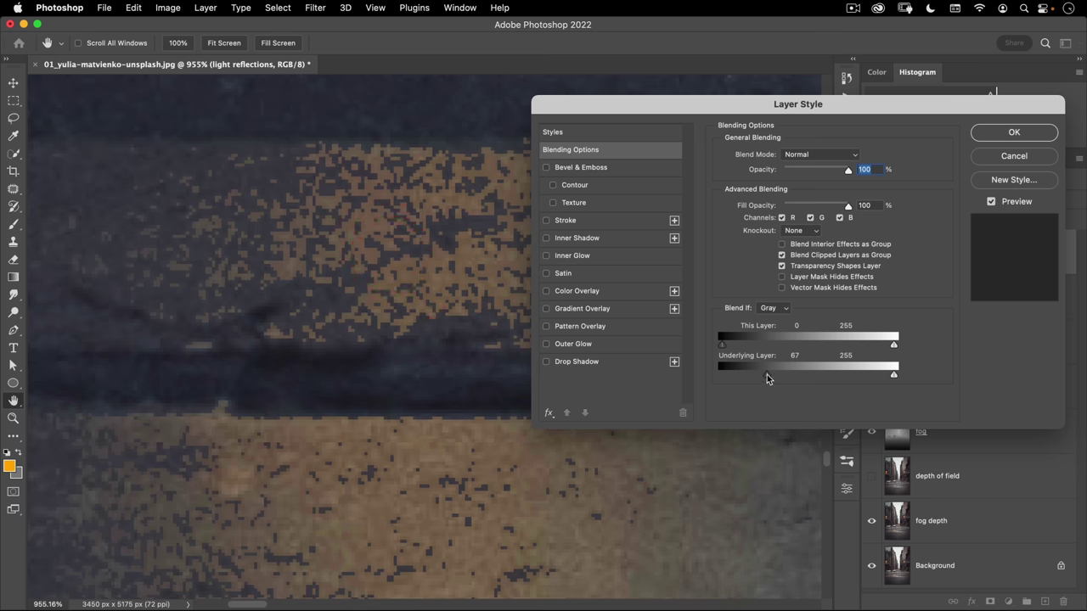
{"action": "left_click_drag", "start_coordinate": [767, 378], "coordinate": [769, 382]}
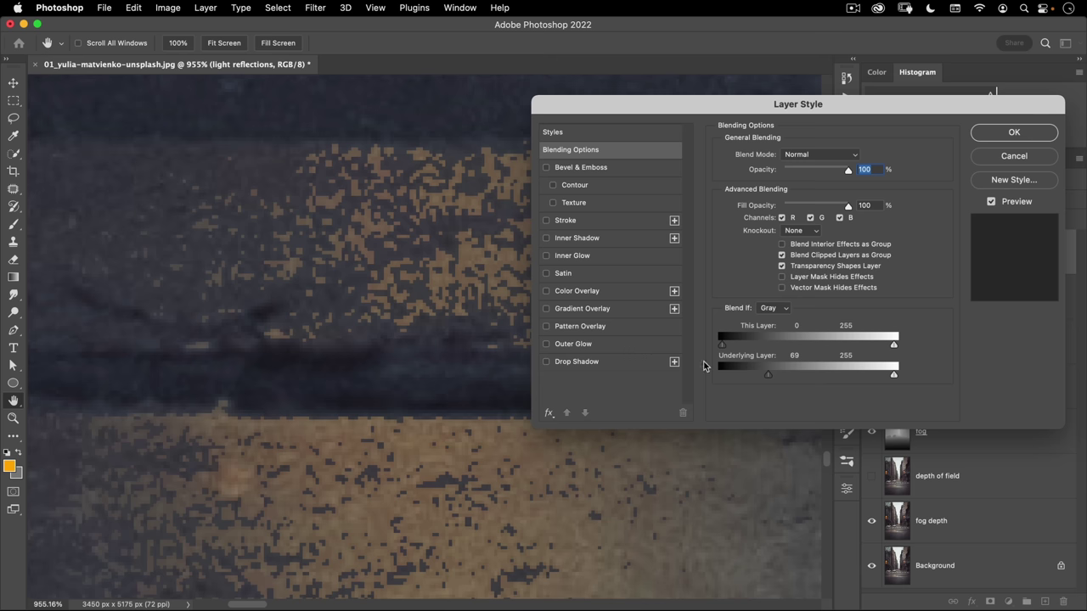
- Split the Underlying Layer black slider to 59 / 126 for a gradual blend and apply the layer style
{"action": "key", "text": "alt"}
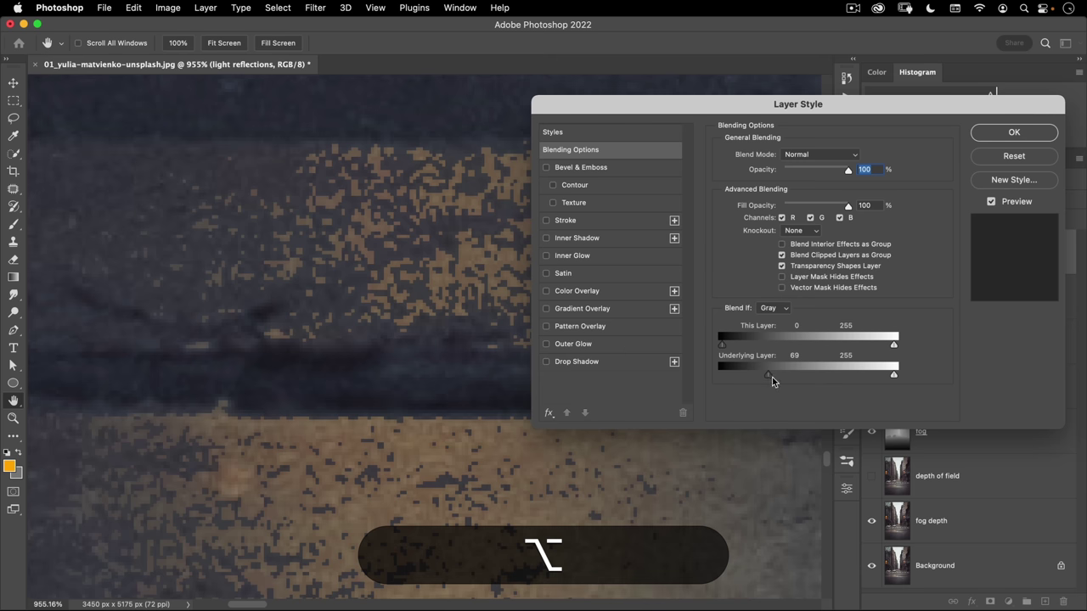
{"action": "mouse_move", "coordinate": [771, 379]}
{"action": "left_mouse_down"}
{"action": "mouse_move", "coordinate": [761, 380]}
{"action": "mouse_move", "coordinate": [783, 377]}
{"action": "left_mouse_up"}
{"action": "key", "text": "space"}
{"action": "scroll", "coordinate": [313, 371], "scroll_direction": "down", "scroll_amount": 5}
{"action": "left_click", "coordinate": [287, 388]}
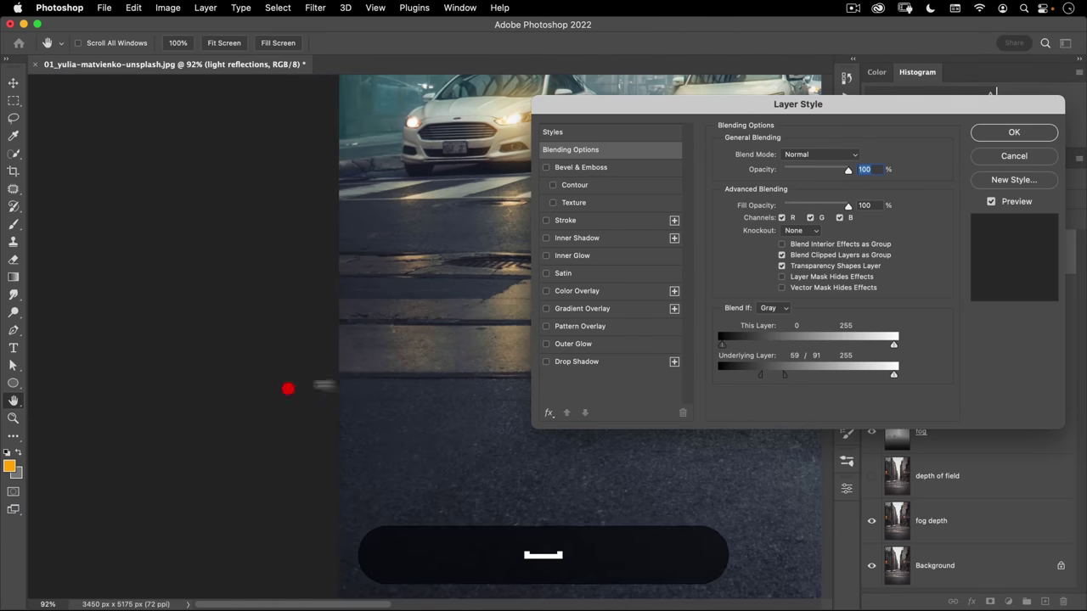
{"action": "left_click", "coordinate": [184, 371]}
{"action": "left_click", "coordinate": [253, 384]}
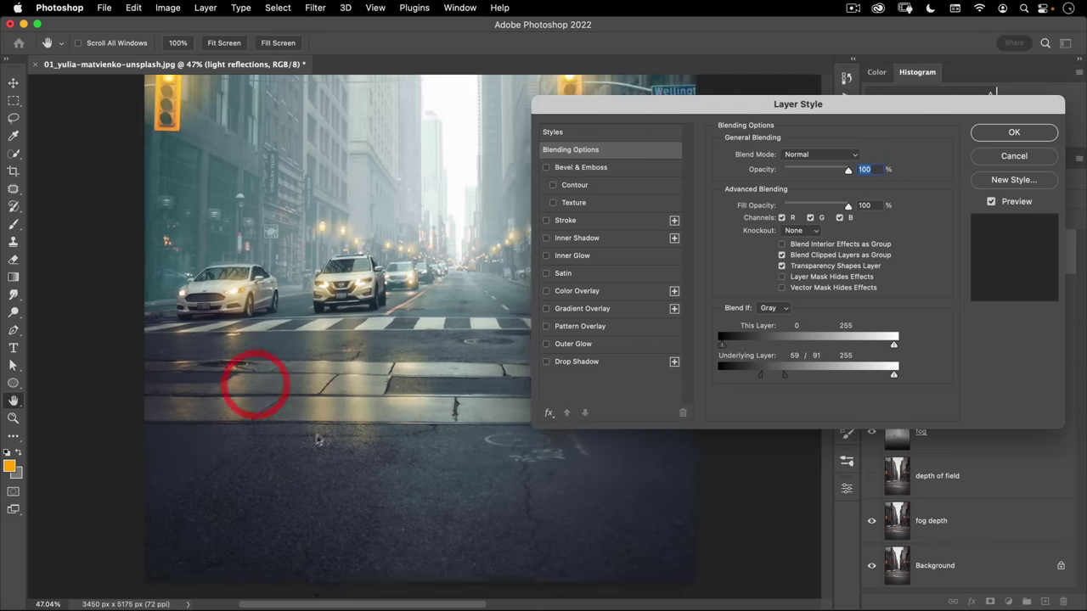
{"action": "left_click", "coordinate": [266, 432]}
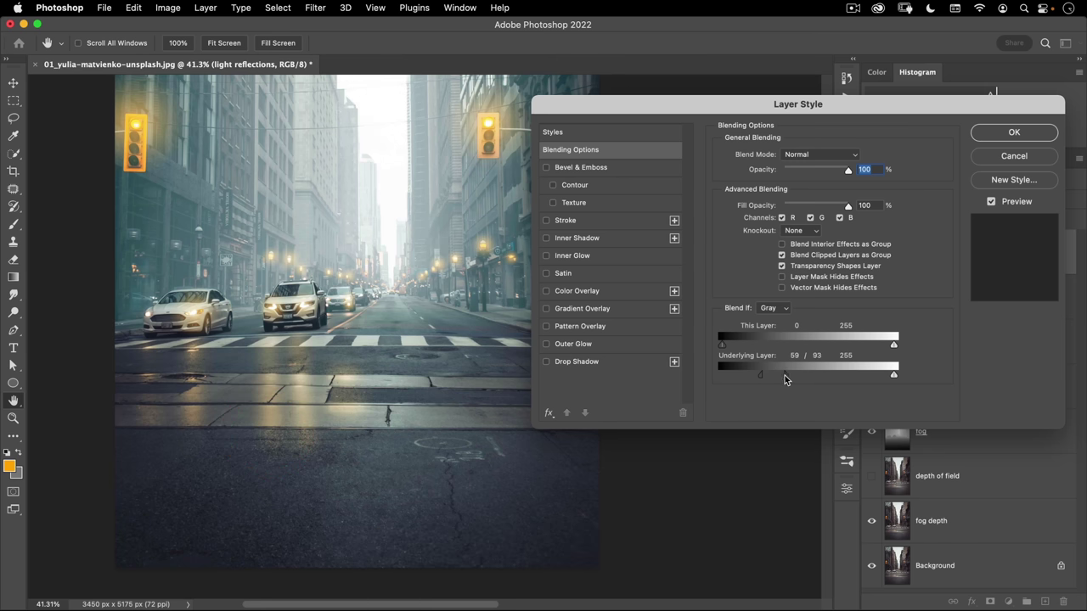
{"action": "left_click_drag", "start_coordinate": [784, 375], "coordinate": [803, 370]}
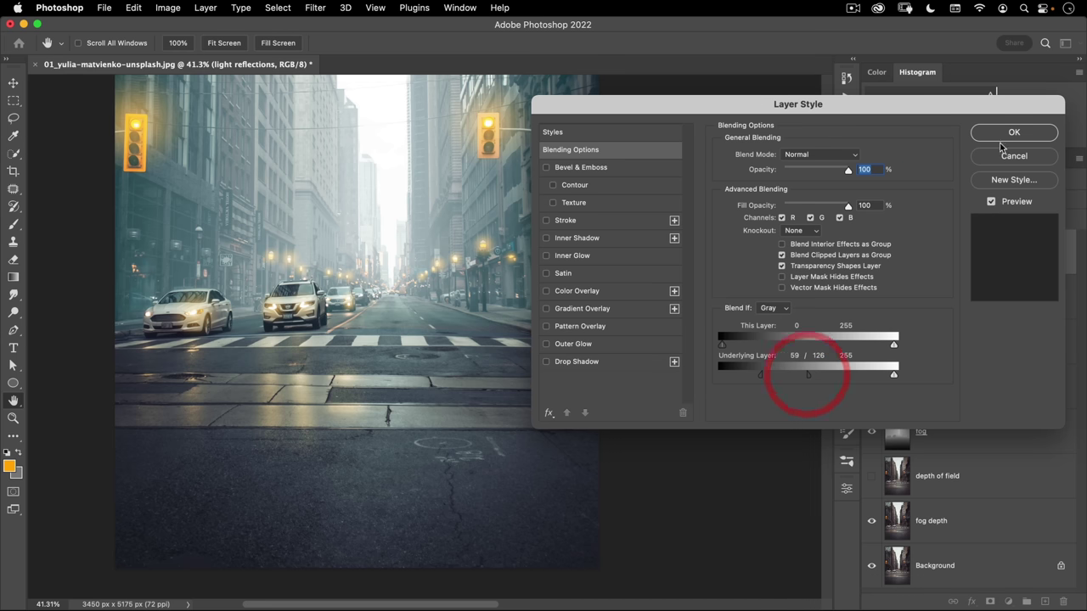
{"action": "left_click", "coordinate": [1012, 131]}
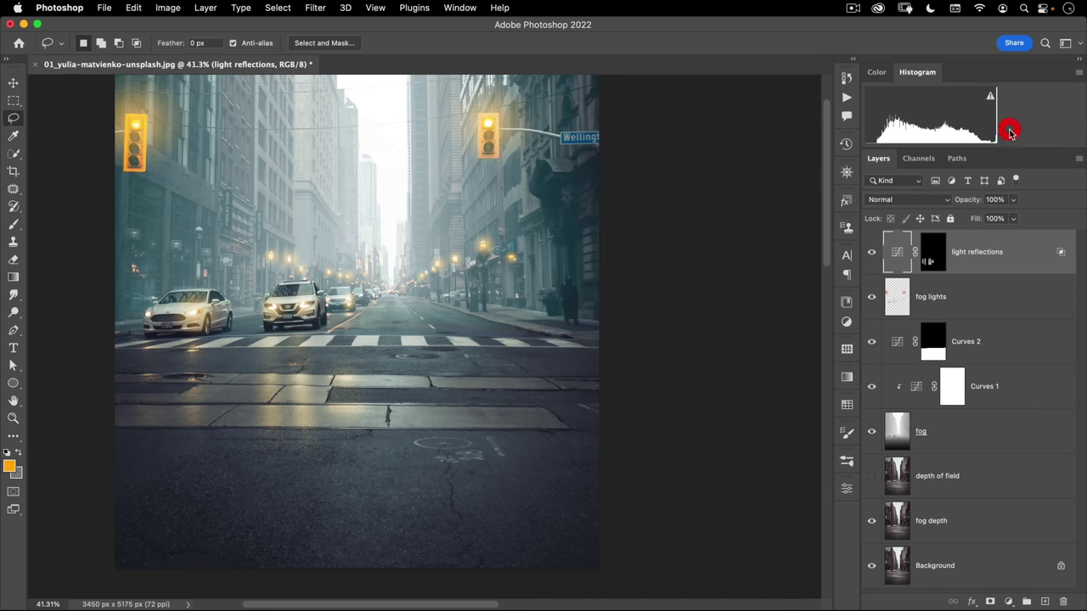
- Compare the street image with and without the light reflections layer by toggling its visibility
{"action": "left_click", "coordinate": [872, 253]}
{"action": "left_click", "coordinate": [871, 252]}
{"action": "left_click", "coordinate": [872, 253]}
{"action": "left_click", "coordinate": [876, 257]}
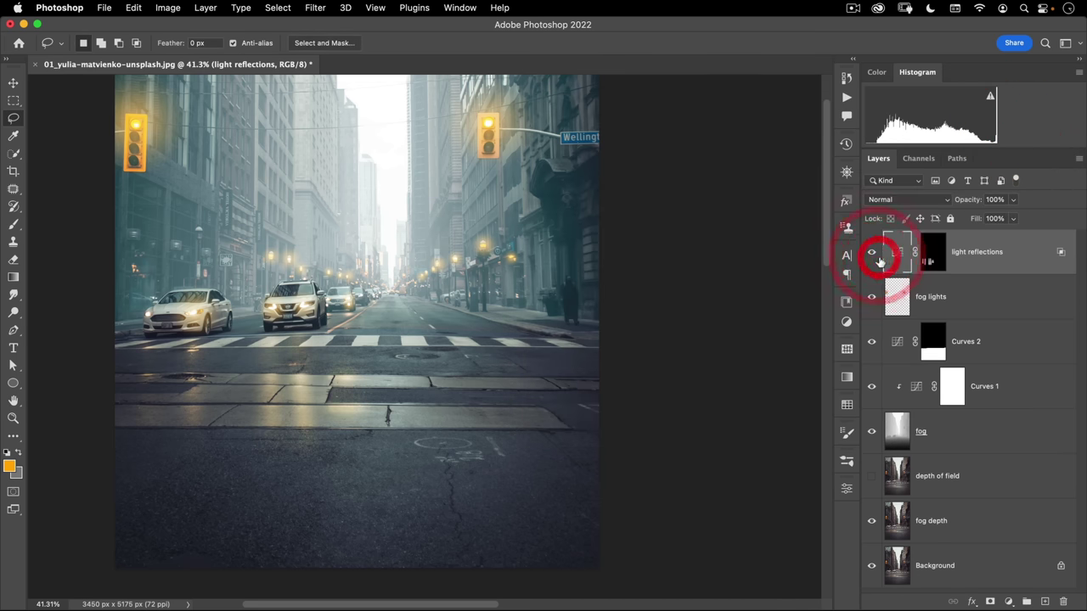
{"action": "left_click", "coordinate": [876, 256]}
{"action": "left_click", "coordinate": [875, 256]}
- Add a Curves adjustment layer above light reflections and move its RGB black point to input 20
{"action": "key", "text": "super+minus"}
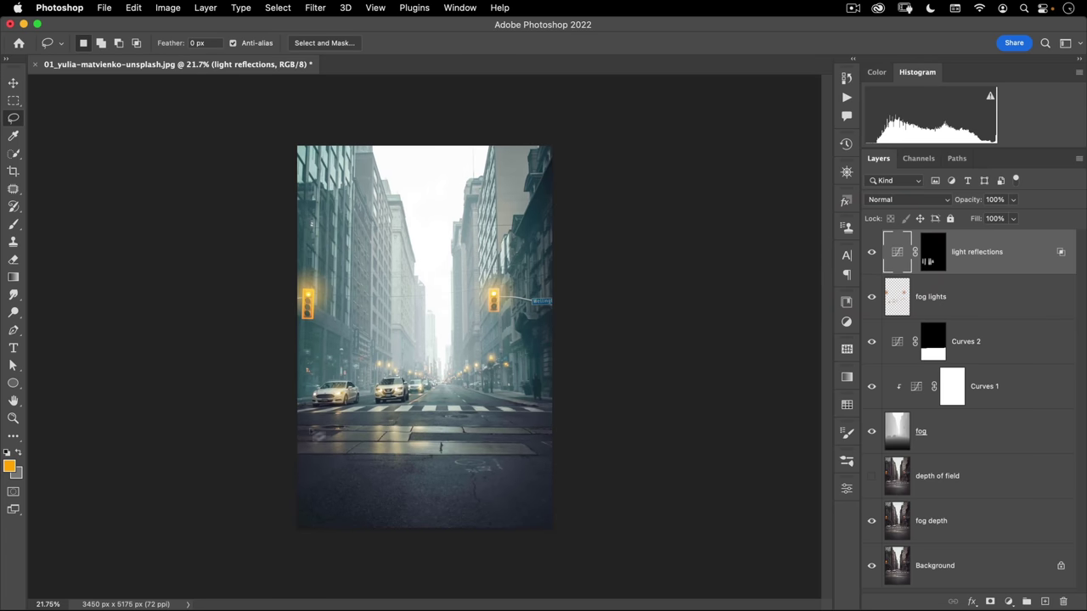
{"action": "scroll", "coordinate": [417, 470], "scroll_direction": "up", "scroll_amount": 3}
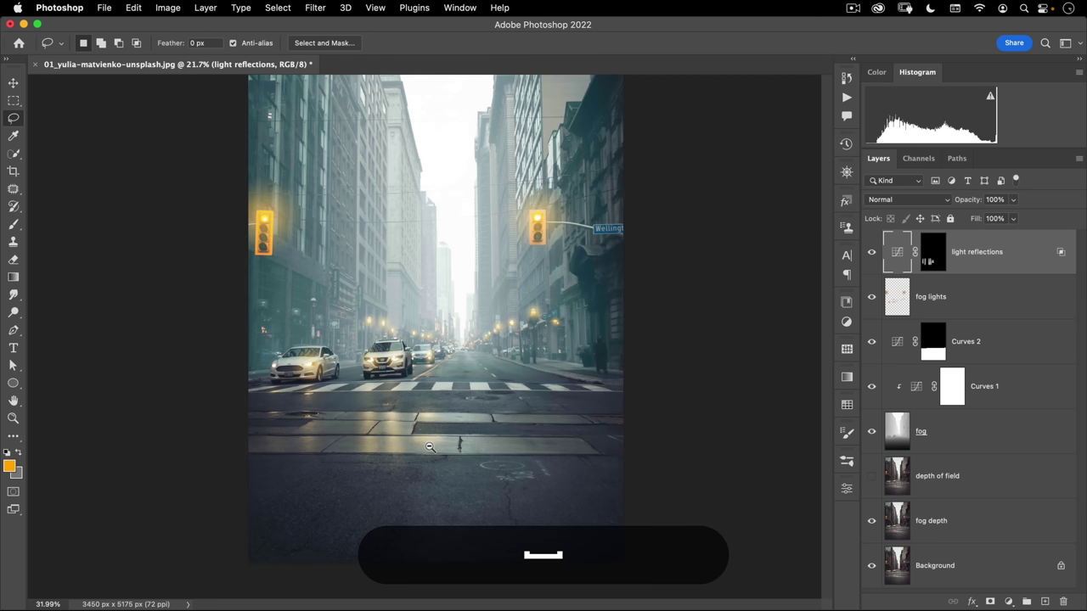
{"action": "scroll", "coordinate": [417, 470], "scroll_direction": "down", "scroll_amount": 1}
{"action": "left_click", "coordinate": [414, 462]}
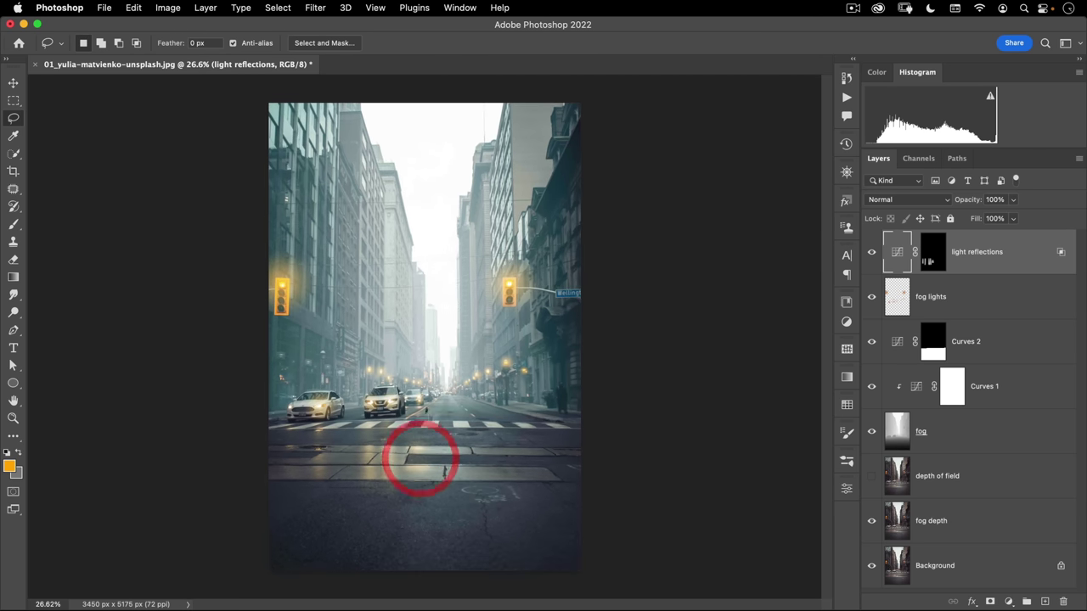
{"action": "left_click", "coordinate": [1008, 602]}
{"action": "left_click", "coordinate": [1030, 372]}
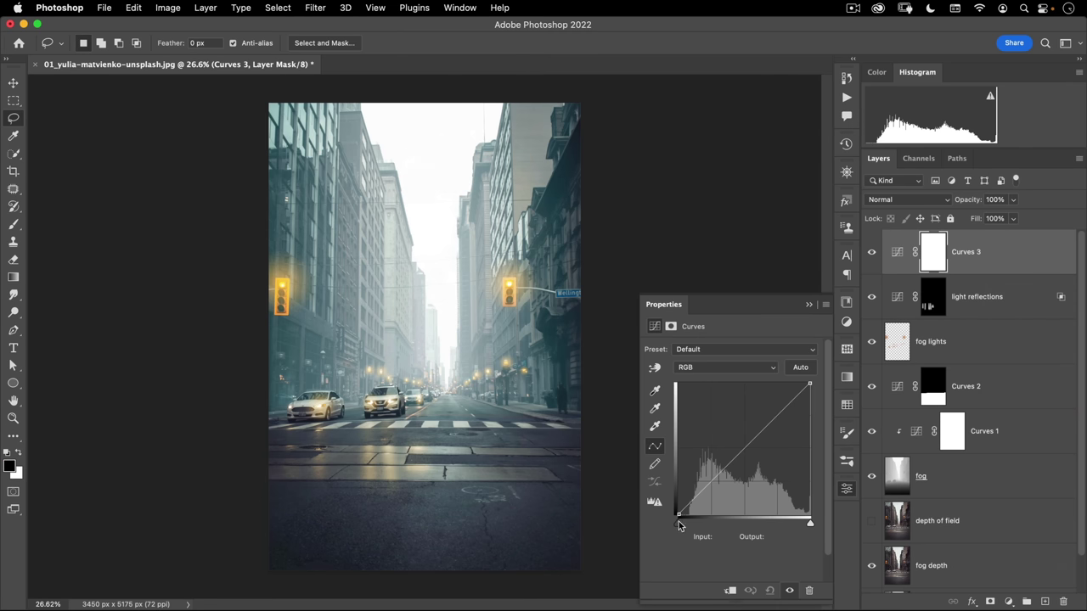
{"action": "left_click_drag", "start_coordinate": [679, 526], "coordinate": [688, 528]}
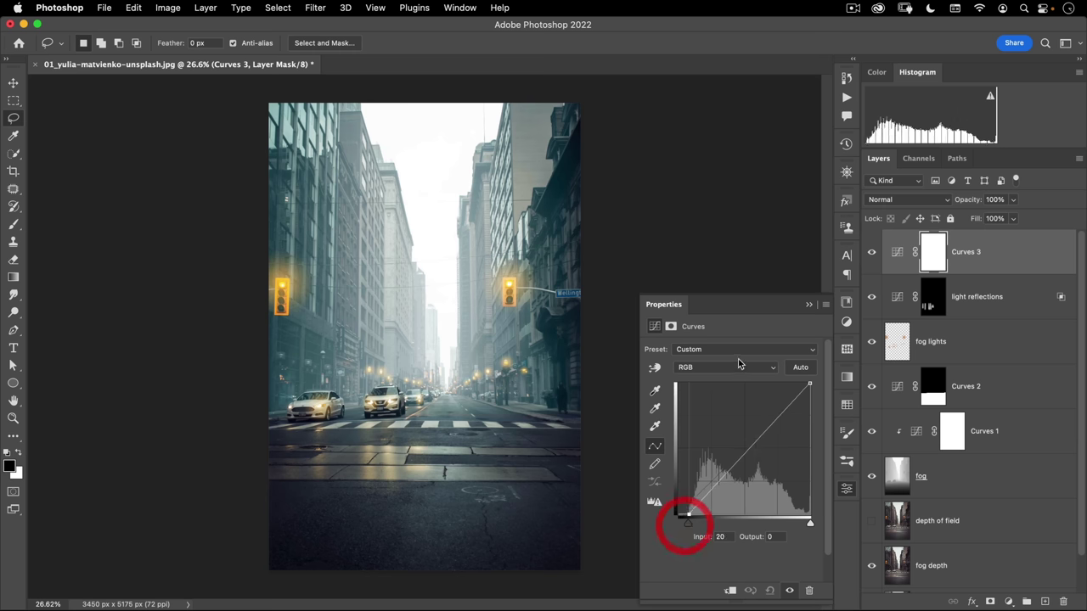
- In the Blue channel of the new Curves layer, set the black point output to 23 and the white point output to 229
{"action": "left_click", "coordinate": [739, 365]}
{"action": "left_click", "coordinate": [731, 405]}
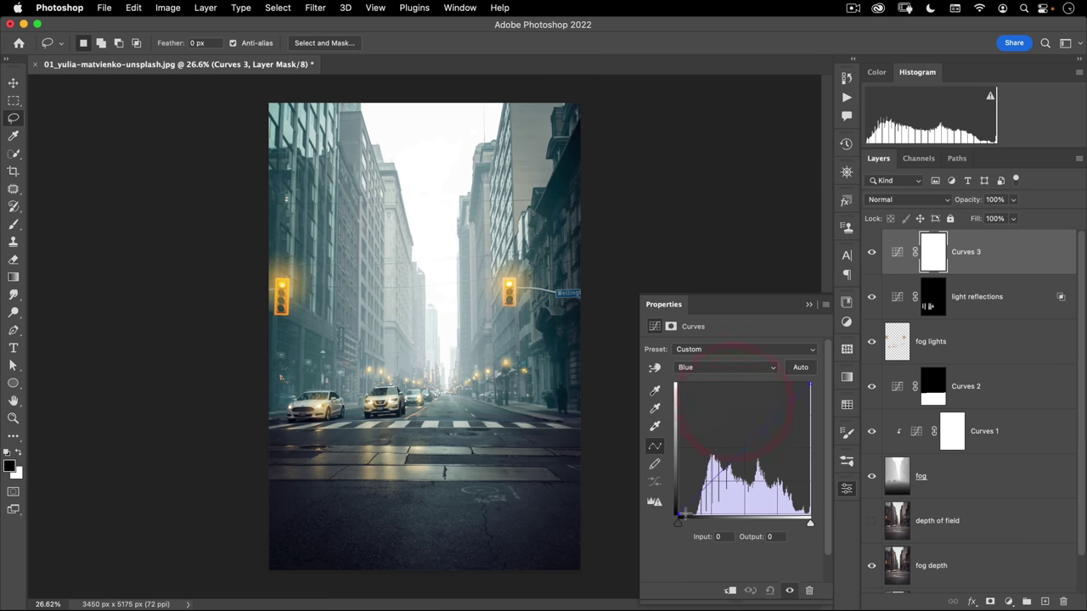
{"action": "left_click_drag", "start_coordinate": [680, 514], "coordinate": [679, 502]}
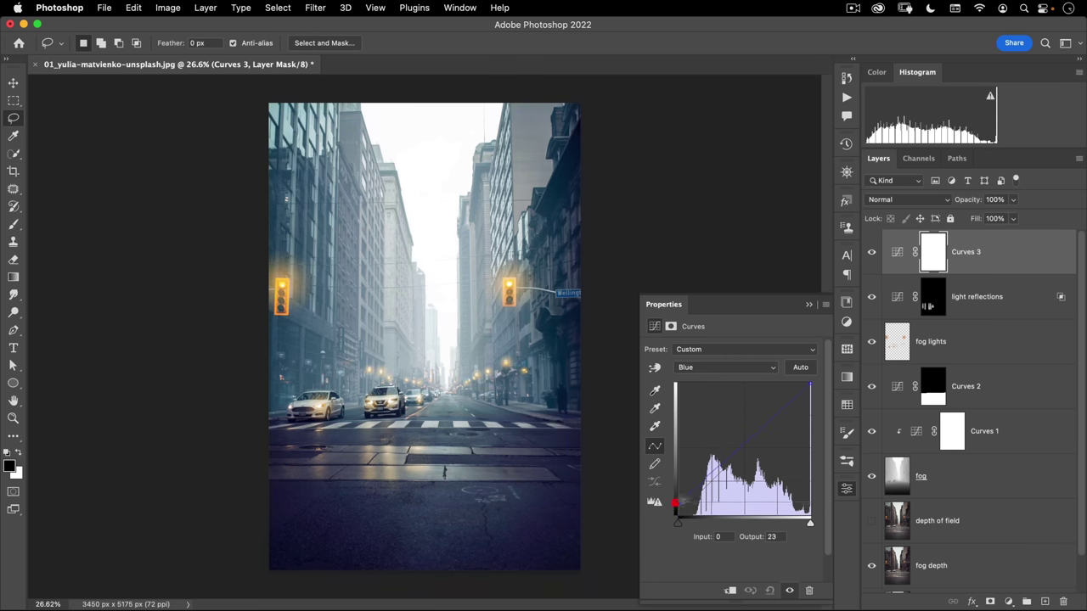
{"action": "mouse_move", "coordinate": [807, 385]}
{"action": "left_mouse_down"}
{"action": "mouse_move", "coordinate": [814, 404]}
{"action": "mouse_move", "coordinate": [829, 396]}
{"action": "left_mouse_up"}
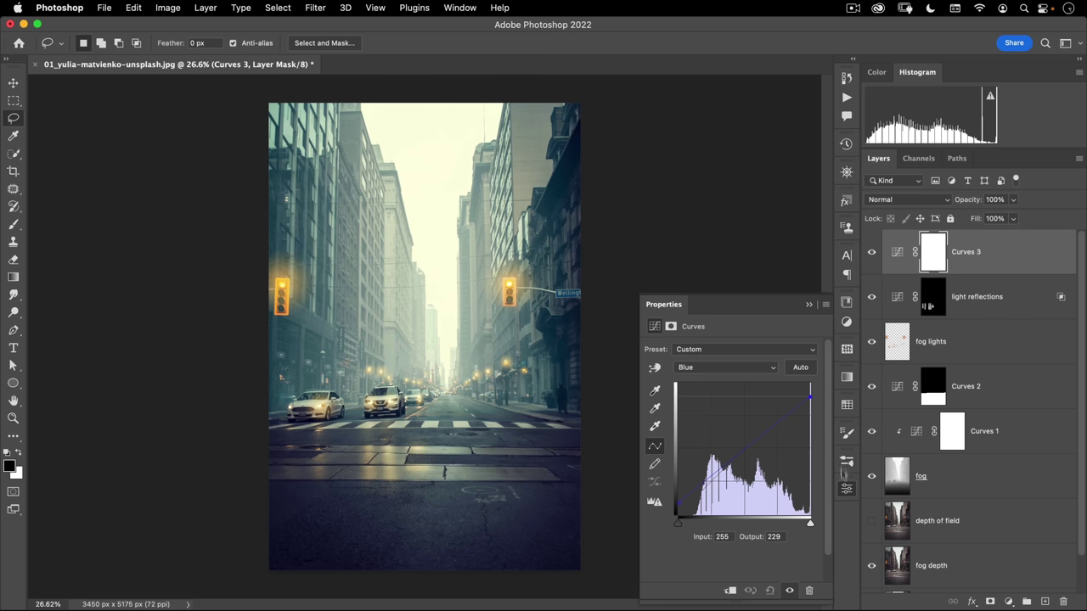
{"action": "left_click", "coordinate": [850, 489]}
- Compare the finished composite with the original photo by showing only the Background layer and restoring the others
{"action": "scroll", "coordinate": [429, 408], "scroll_direction": "down", "scroll_amount": 3}
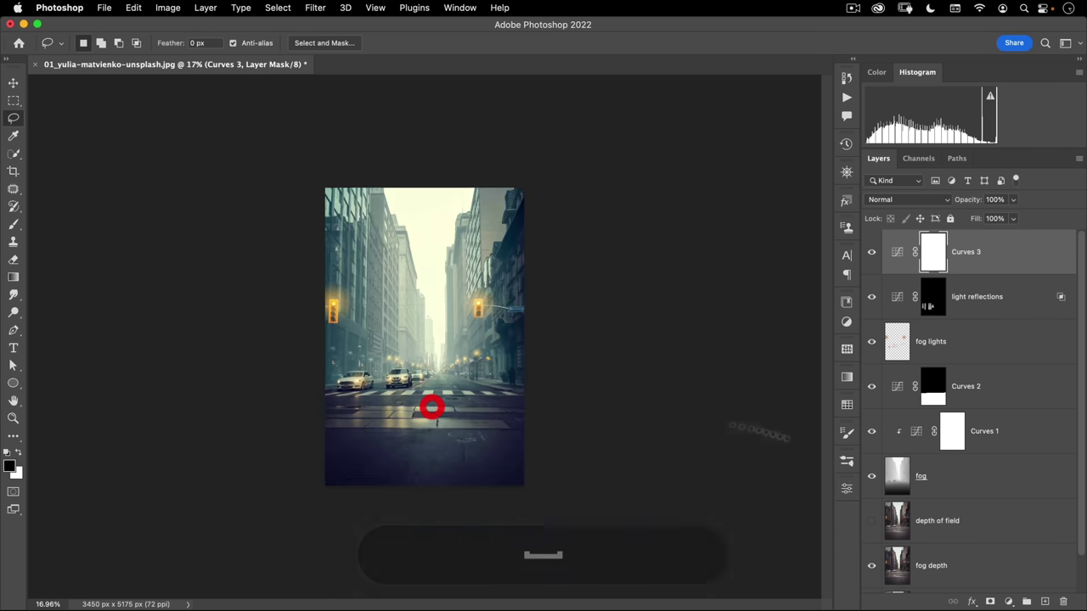
{"action": "scroll", "coordinate": [880, 525], "scroll_direction": "down", "scroll_amount": 2}
{"action": "left_click", "coordinate": [871, 571], "text": "alt"}
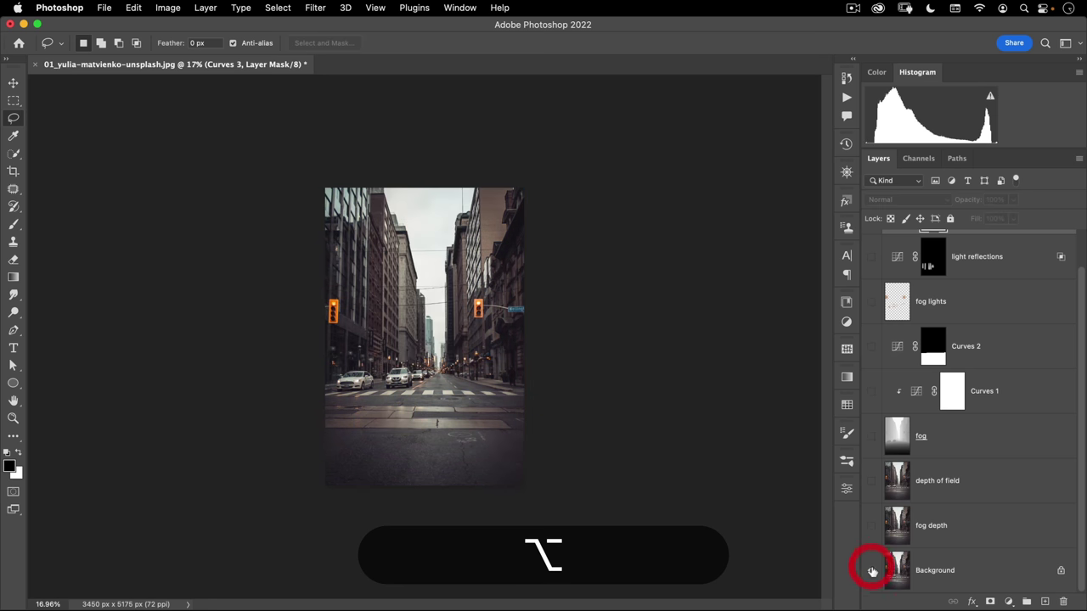
{"action": "left_click", "coordinate": [873, 570], "text": "alt"}
{"action": "left_click", "coordinate": [872, 571], "text": "alt"}
{"action": "left_click", "coordinate": [873, 571], "text": "alt"}
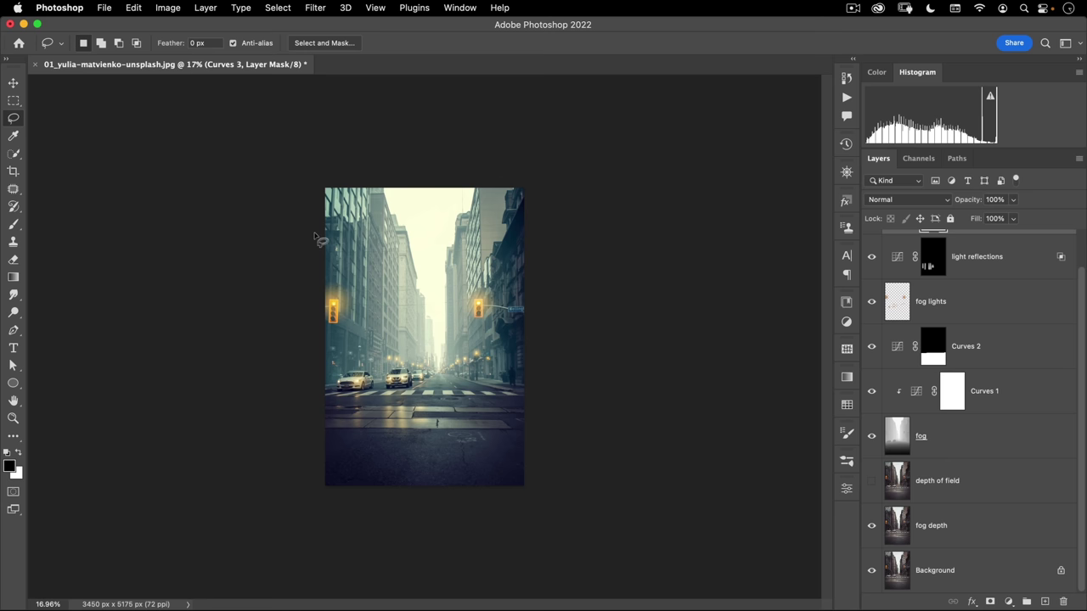
- Open the second Unsplash photo, numbered 02, from the 05_Atmospheric Depth folder
{"action": "left_click", "coordinate": [103, 7]}
{"action": "left_click", "coordinate": [111, 37]}
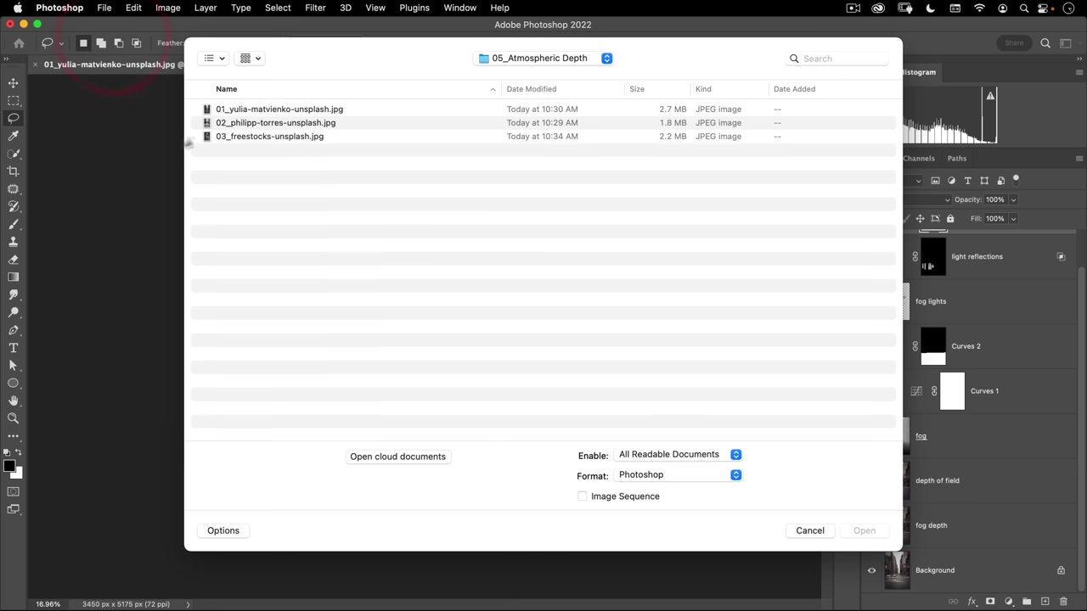
{"action": "double_click", "coordinate": [216, 126]}
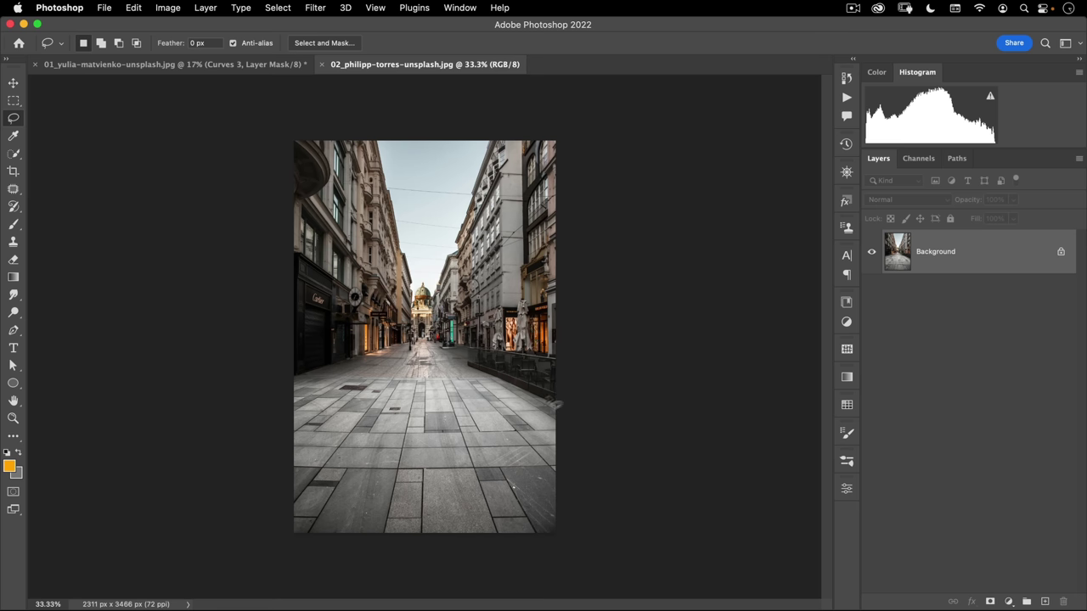
- Sample the near-black shadow beside the closed shutter in the street's foreground and check its colour values in the Color Picker
{"action": "left_click_drag", "start_coordinate": [301, 369], "coordinate": [472, 278]}
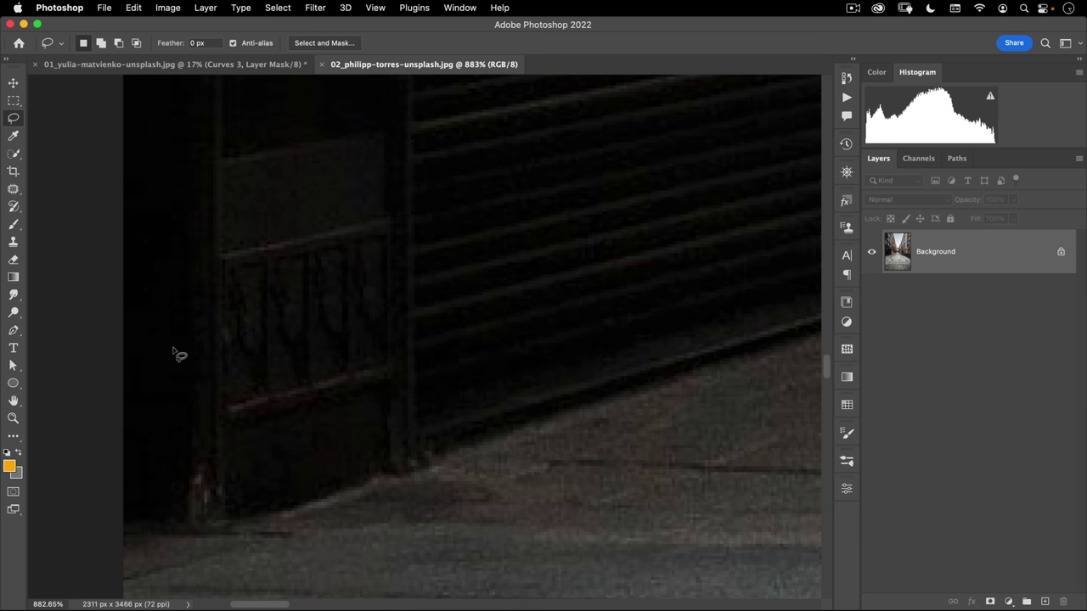
{"action": "left_click", "coordinate": [13, 135]}
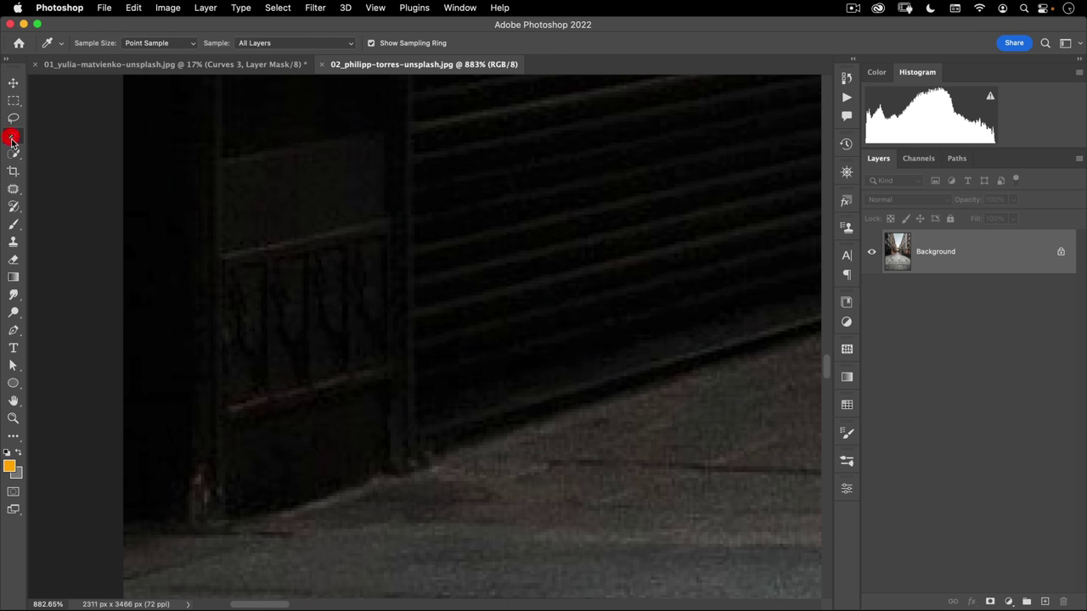
{"action": "left_click", "coordinate": [158, 477]}
{"action": "left_click", "coordinate": [9, 465]}
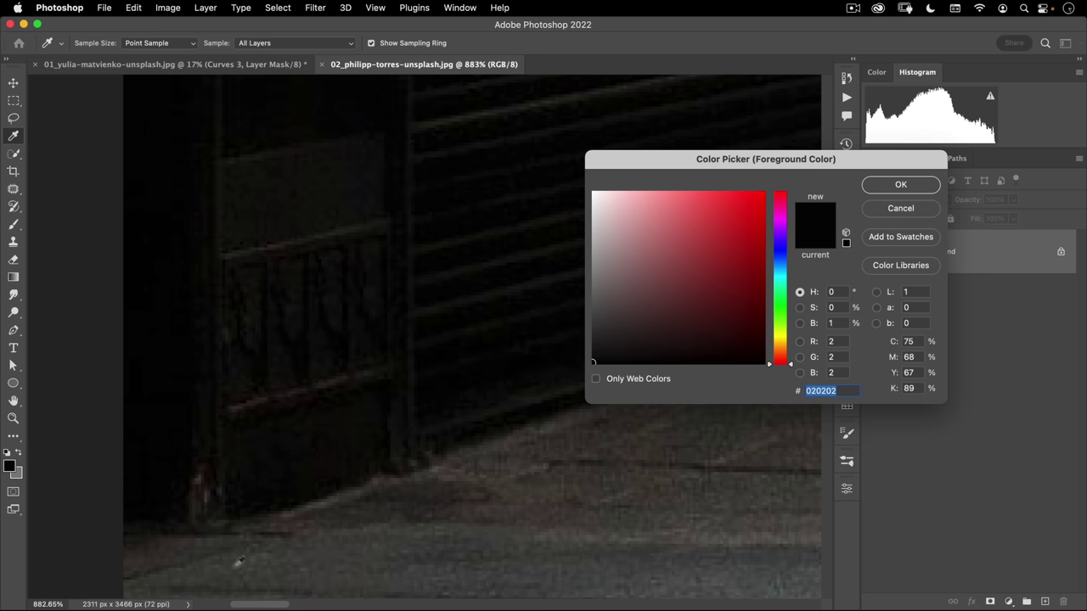
{"action": "left_click", "coordinate": [919, 185]}
- Sample the dark interior of the distant building's archway and check its colour values in the Color Picker
{"action": "mouse_move", "coordinate": [291, 413]}
{"action": "left_mouse_down"}
{"action": "mouse_move", "coordinate": [381, 388]}
{"action": "mouse_move", "coordinate": [280, 425]}
{"action": "left_mouse_up"}
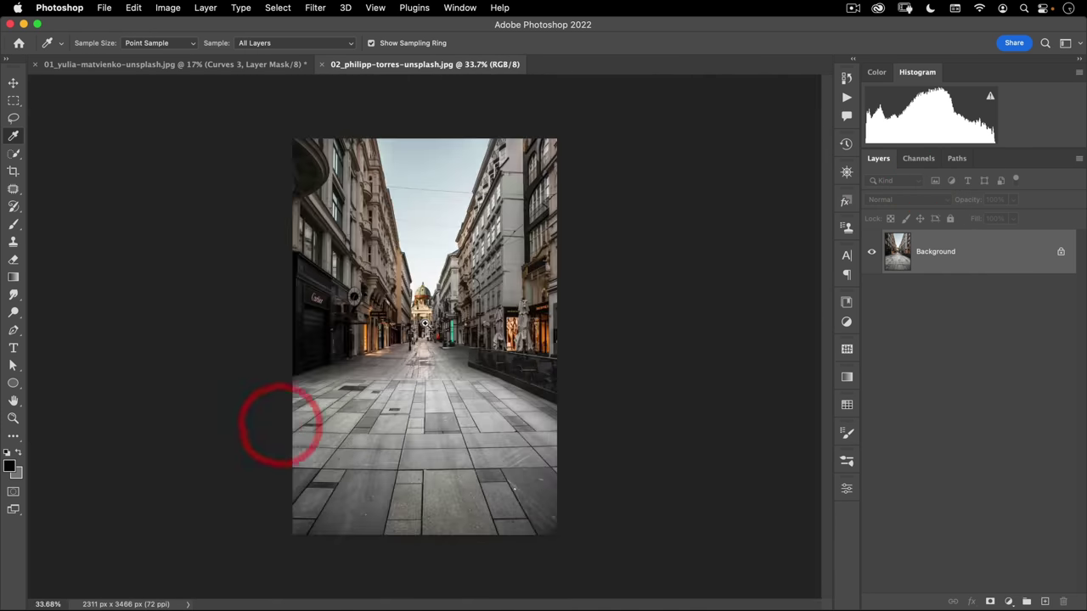
{"action": "key", "text": "super+space"}
{"action": "left_click_drag", "start_coordinate": [424, 323], "coordinate": [576, 236]}
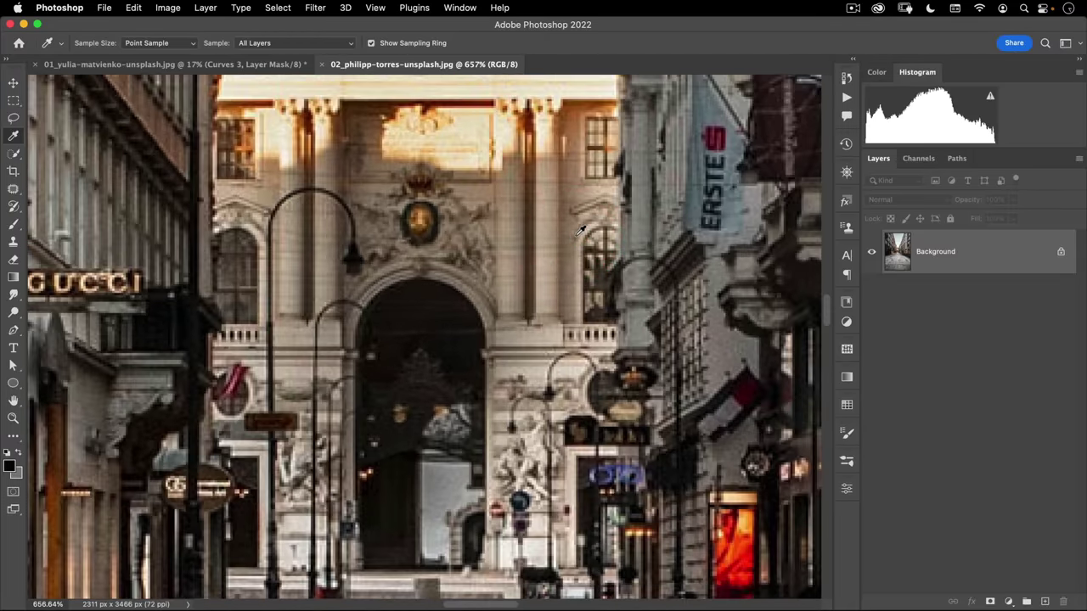
{"action": "left_click", "coordinate": [399, 344]}
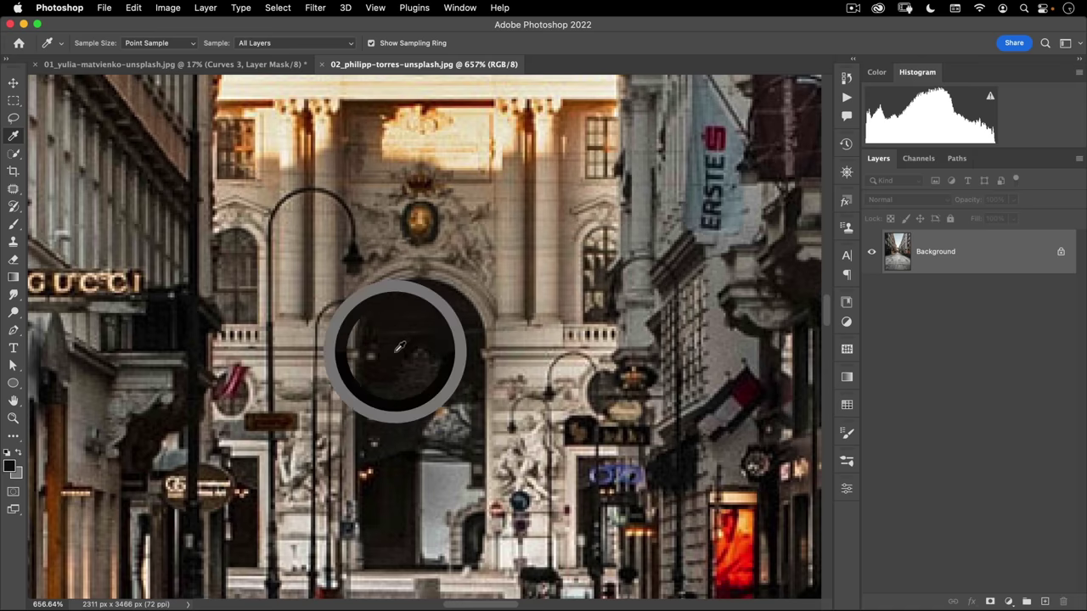
{"action": "left_click", "coordinate": [9, 470]}
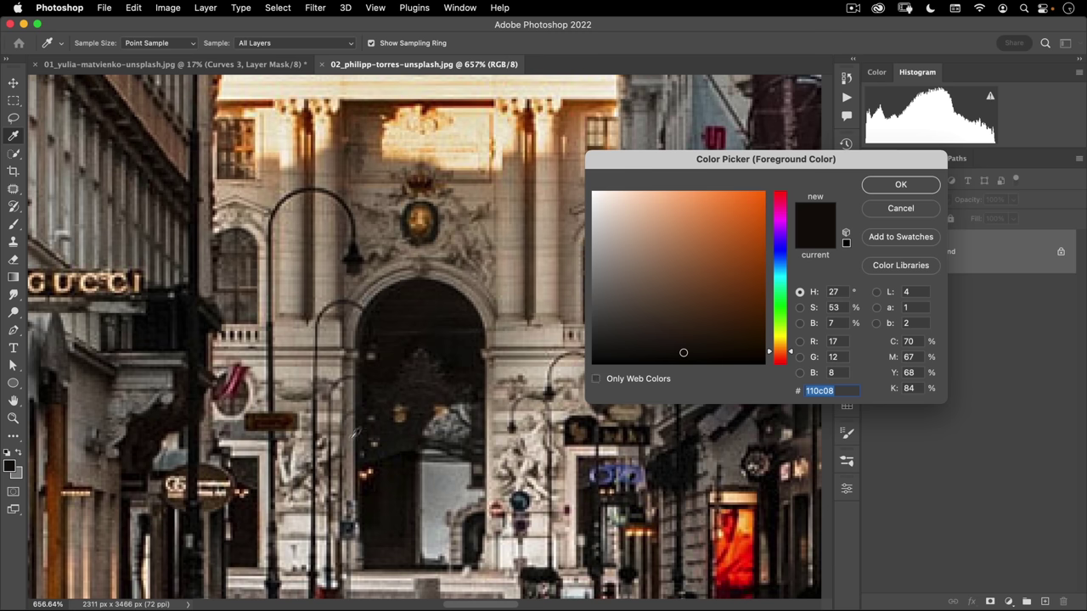
{"action": "left_click", "coordinate": [901, 185]}
- Open 03_freestocks-unsplash.jpg from the 05_Atmospheric Depth folder
{"action": "key", "text": "super+0"}
{"action": "left_click", "coordinate": [401, 425]}
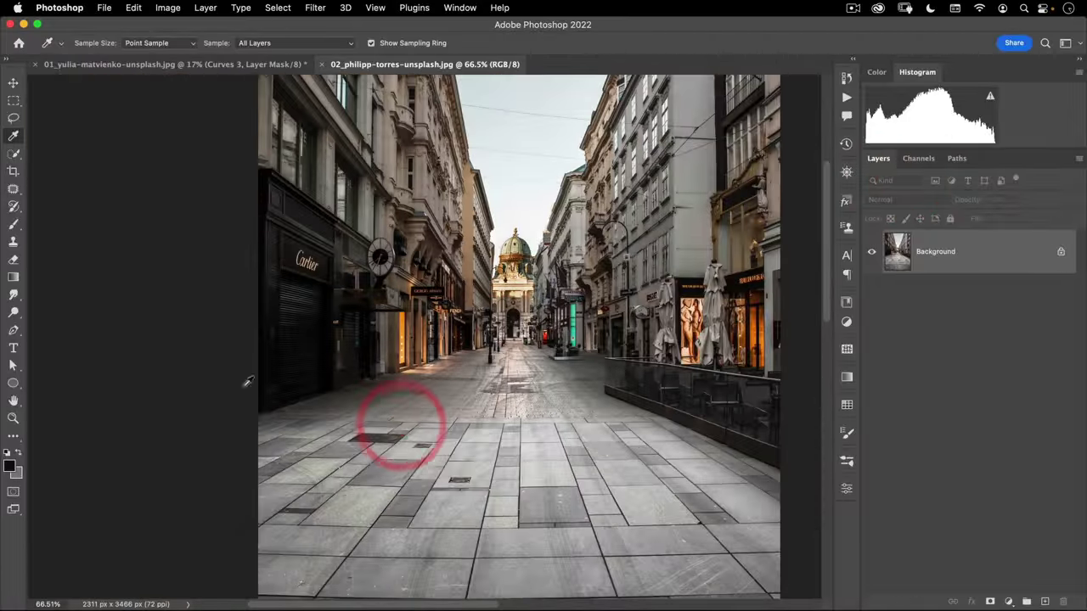
{"action": "key", "text": "super+space"}
{"action": "left_click", "coordinate": [360, 431]}
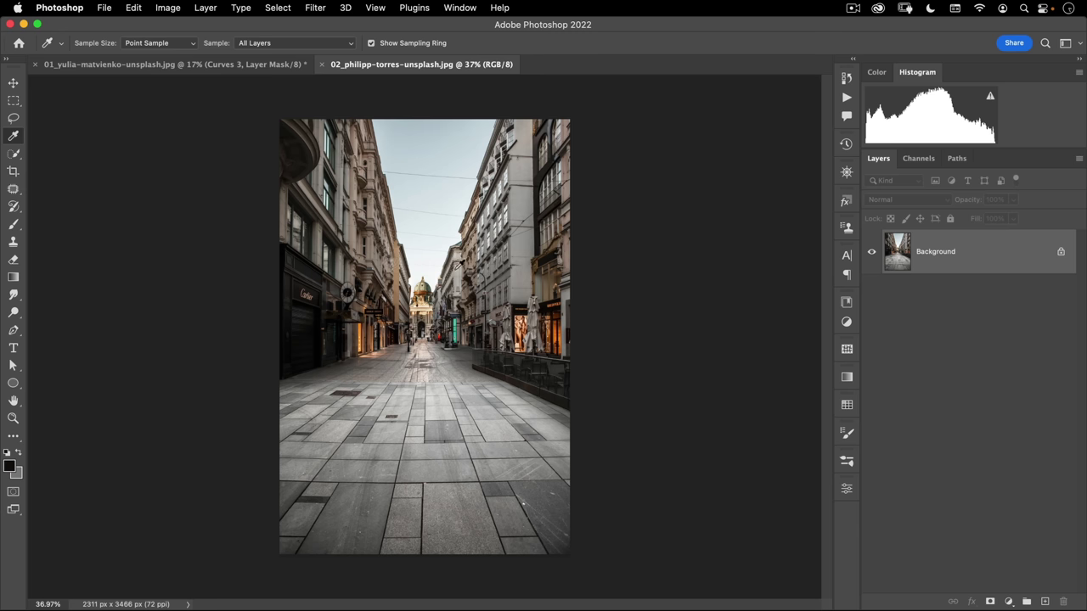
{"action": "left_click", "coordinate": [109, 13]}
{"action": "left_click", "coordinate": [119, 39]}
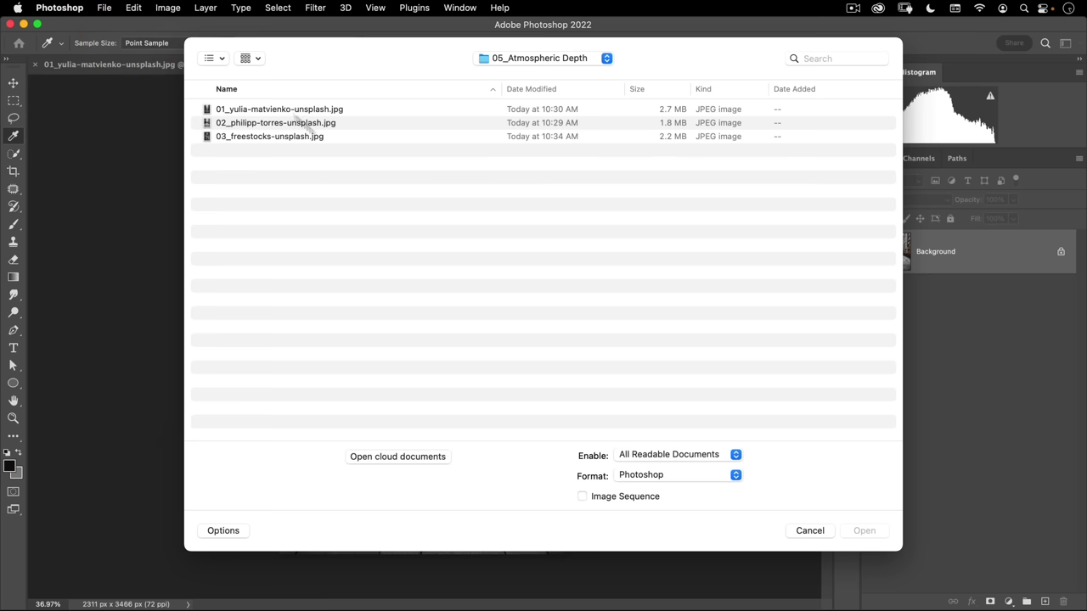
{"action": "double_click", "coordinate": [237, 136]}
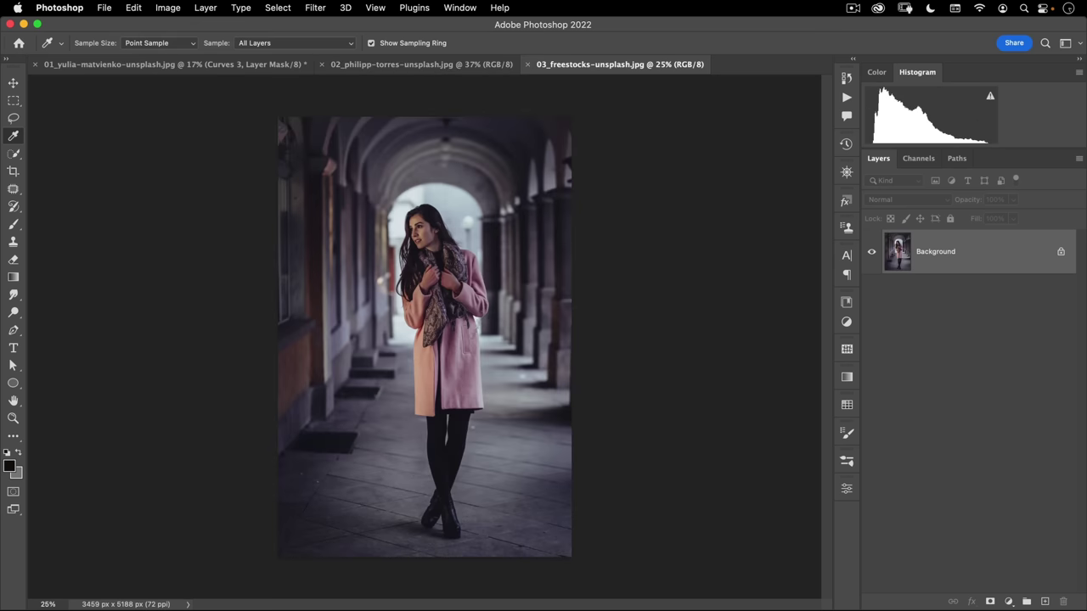
- Select the woman in the pink coat automatically with Select Subject
{"action": "left_click", "coordinate": [15, 155]}
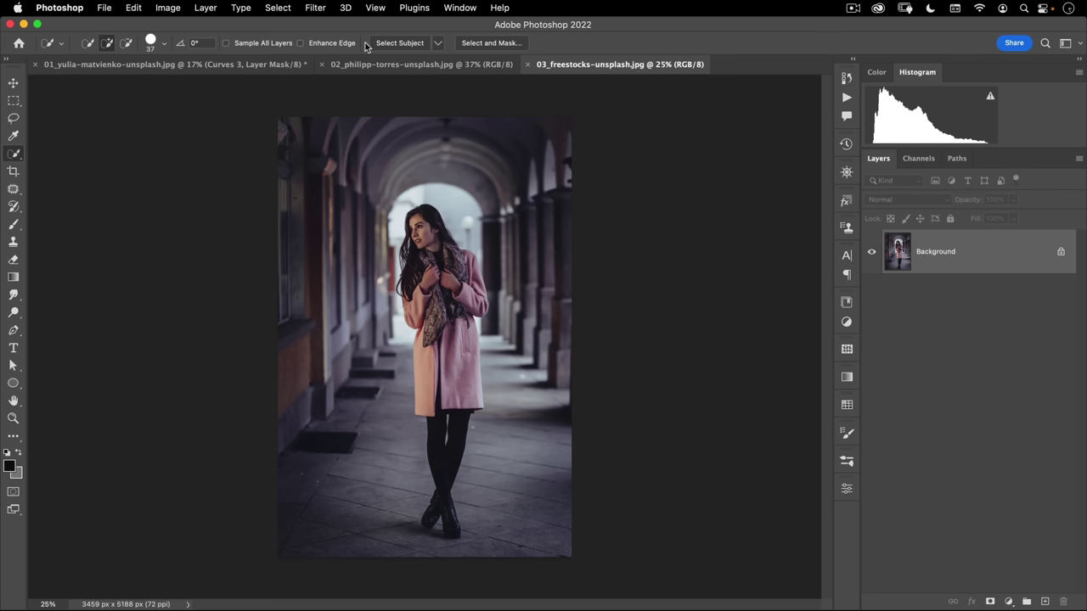
{"action": "left_click", "coordinate": [285, 10]}
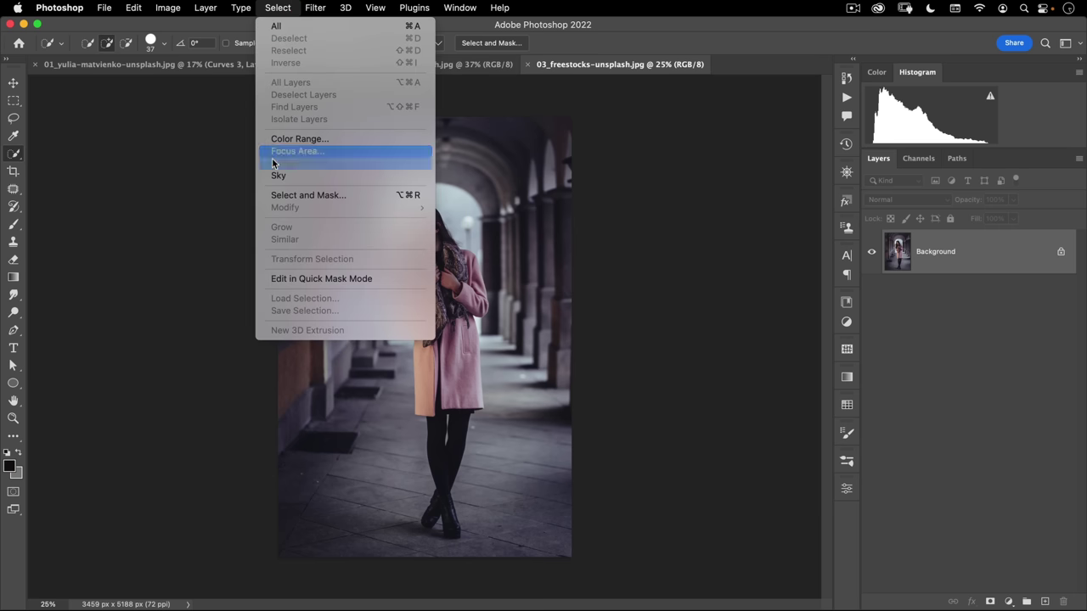
{"action": "left_click", "coordinate": [283, 9]}
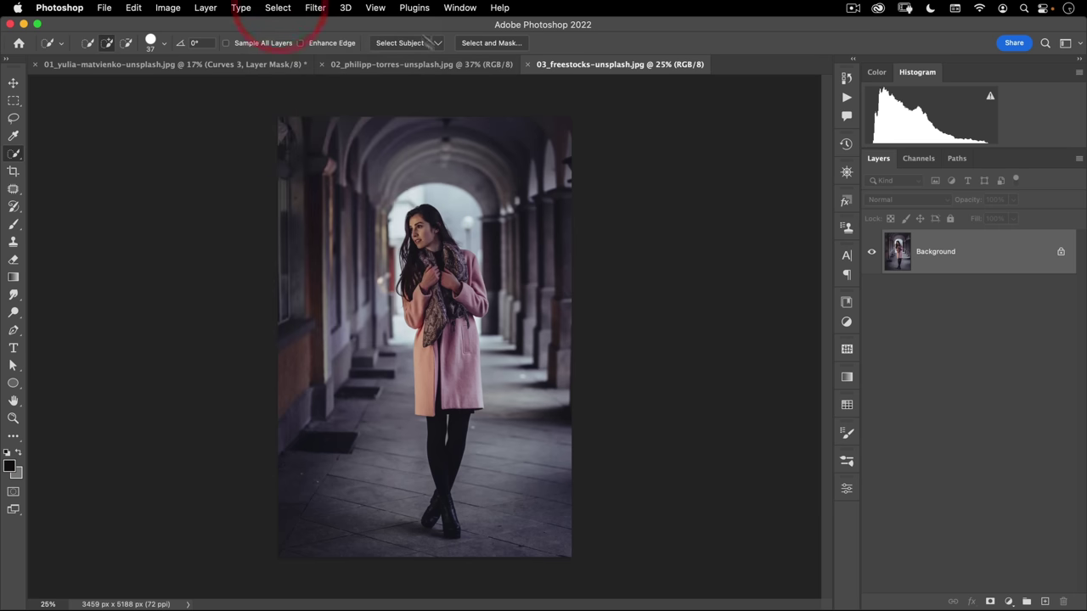
{"action": "left_click", "coordinate": [439, 47]}
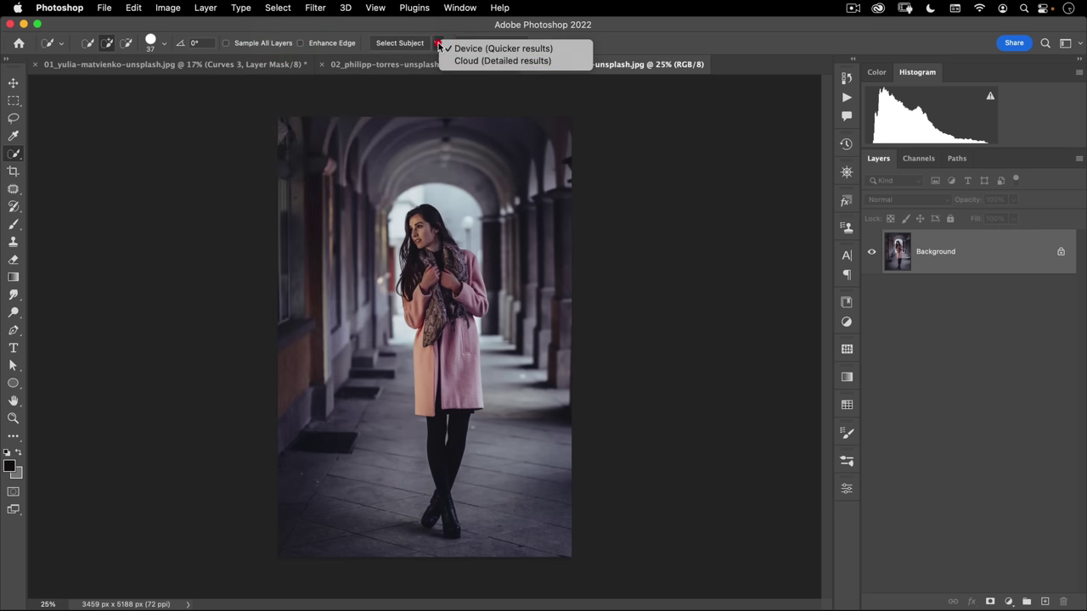
{"action": "left_click", "coordinate": [489, 62]}
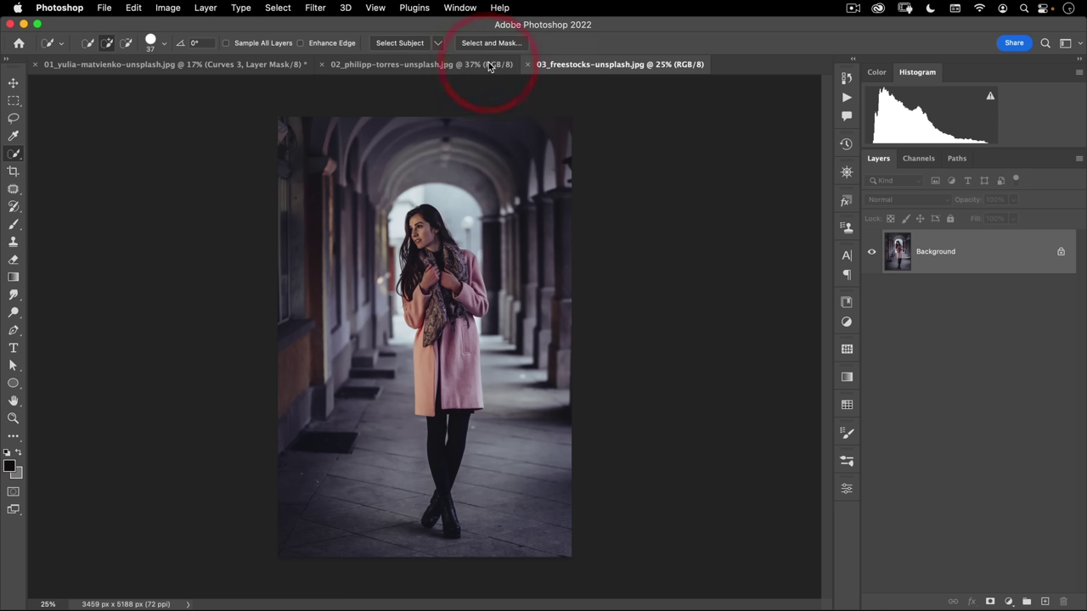
{"action": "left_click", "coordinate": [406, 44]}
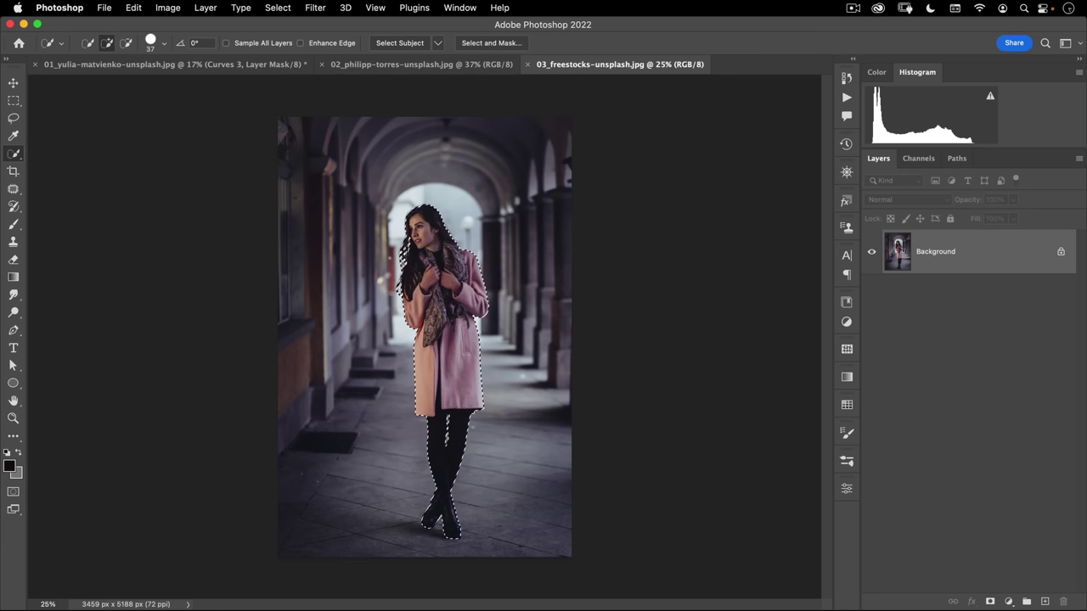
{"action": "left_click", "coordinate": [437, 44]}
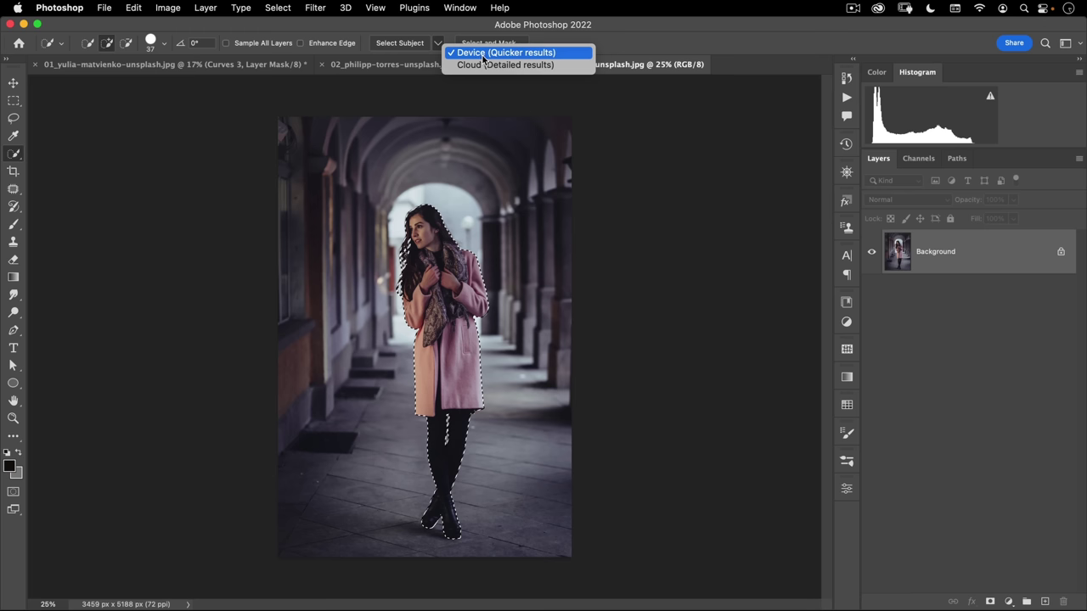
{"action": "left_click", "coordinate": [441, 29]}
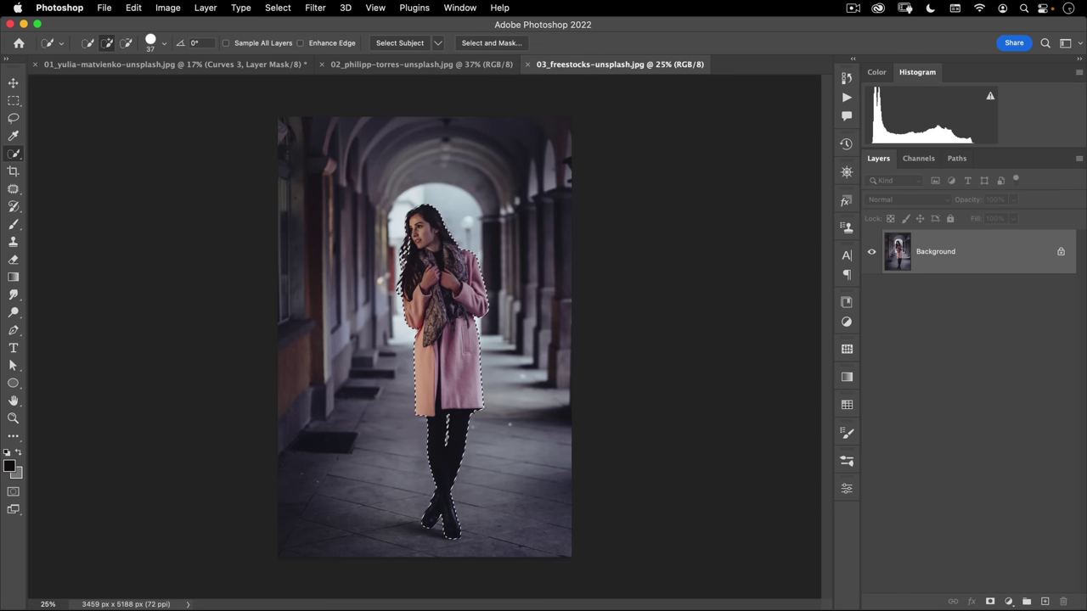
- Copy the selected woman onto a new layer and name the layer "woman"
{"action": "key", "text": "super+j"}
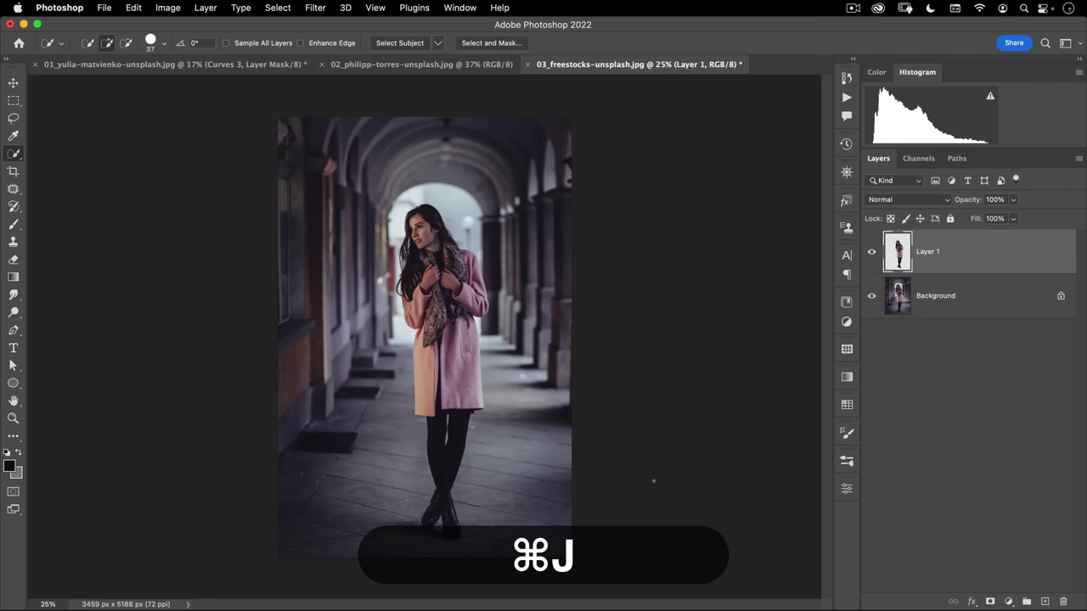
{"action": "double_click", "coordinate": [928, 251]}
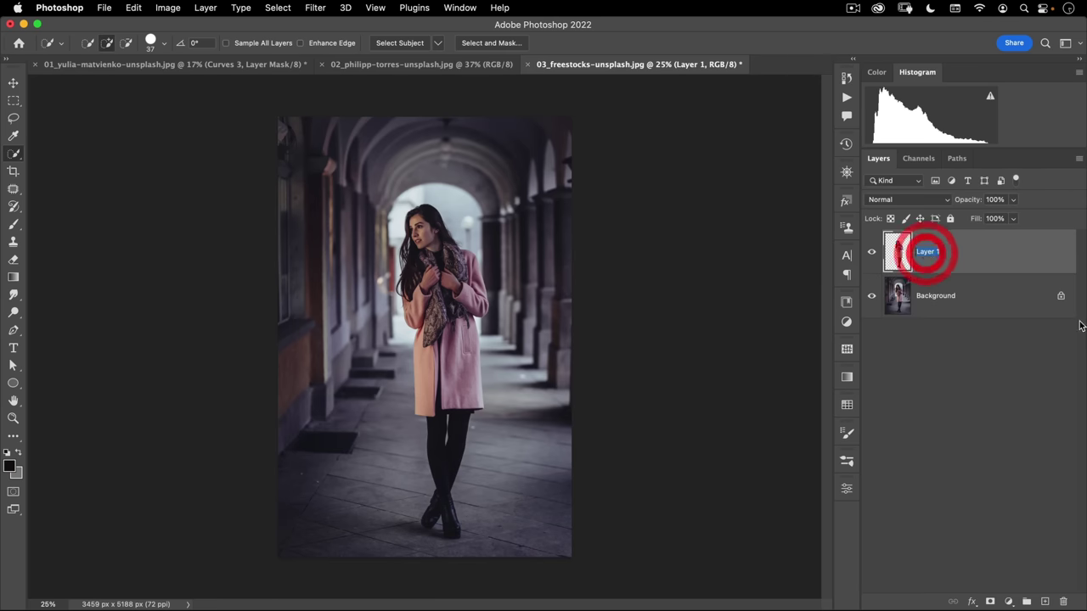
{"action": "type", "text": "woman"}
{"action": "key", "text": "Return"}
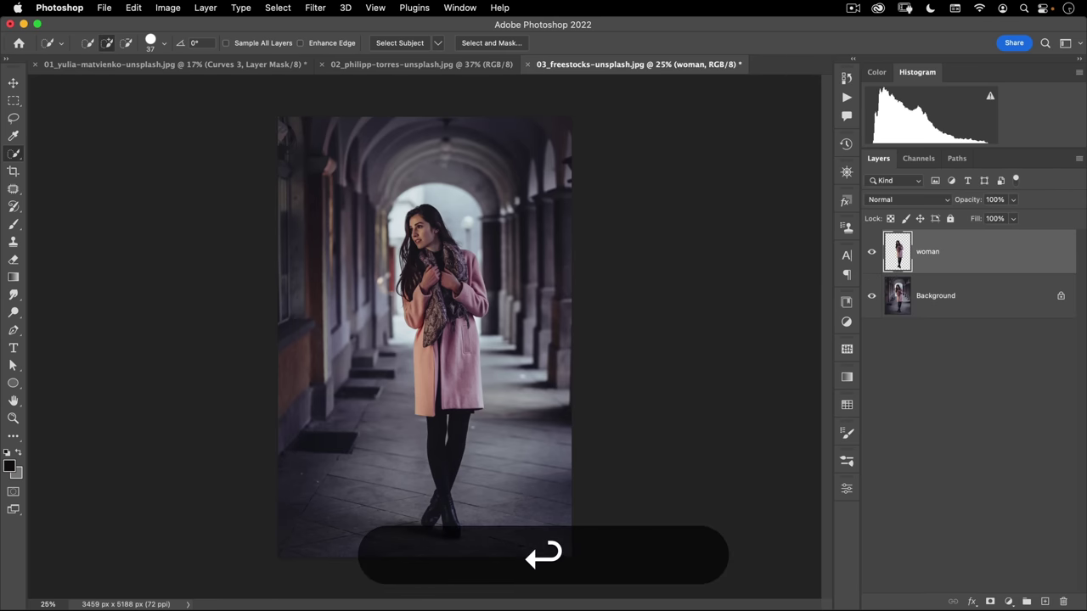
- Outline a freehand Lasso selection of the foreground pavement around the woman's boots, extending to the photo's lower and left edges
{"action": "key", "text": "super+space"}
{"action": "left_click_drag", "start_coordinate": [441, 511], "coordinate": [495, 360]}
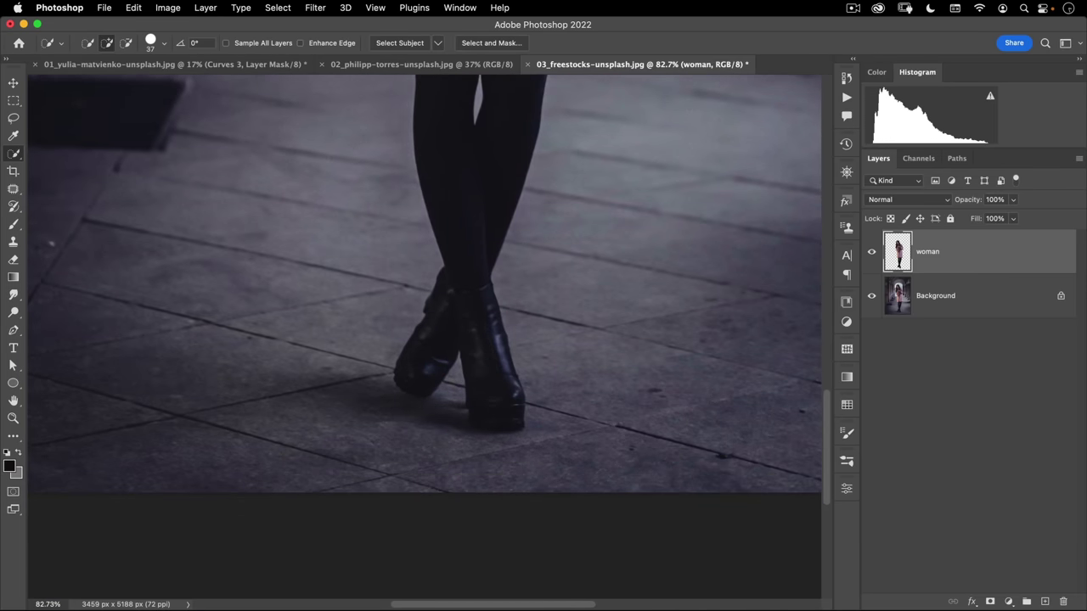
{"action": "key", "text": "super+space"}
{"action": "left_click_drag", "start_coordinate": [430, 398], "coordinate": [457, 465]}
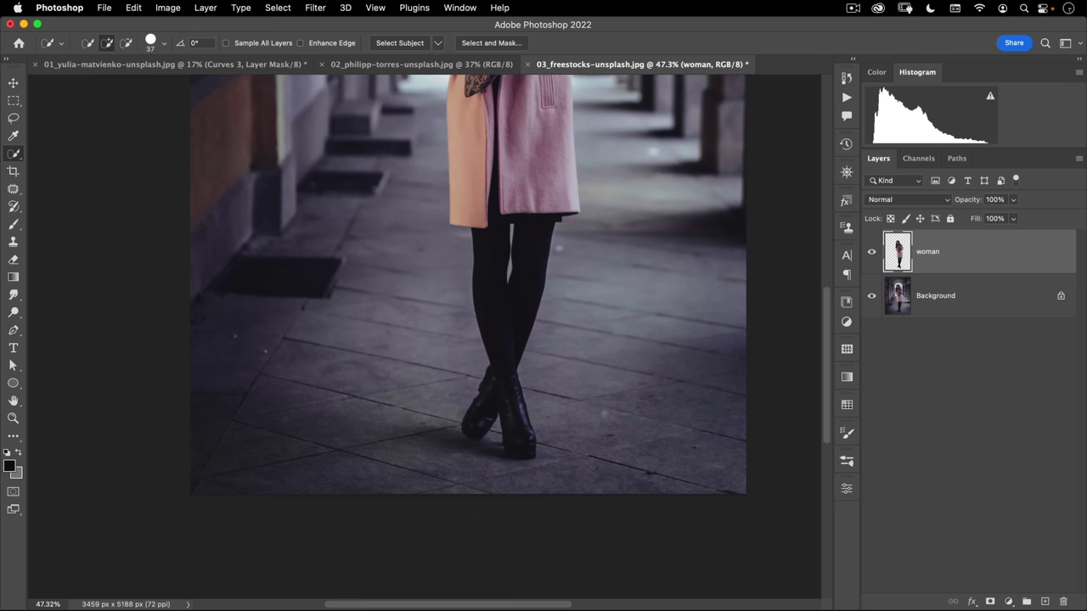
{"action": "key", "text": "space"}
{"action": "left_click_drag", "start_coordinate": [557, 420], "coordinate": [533, 432]}
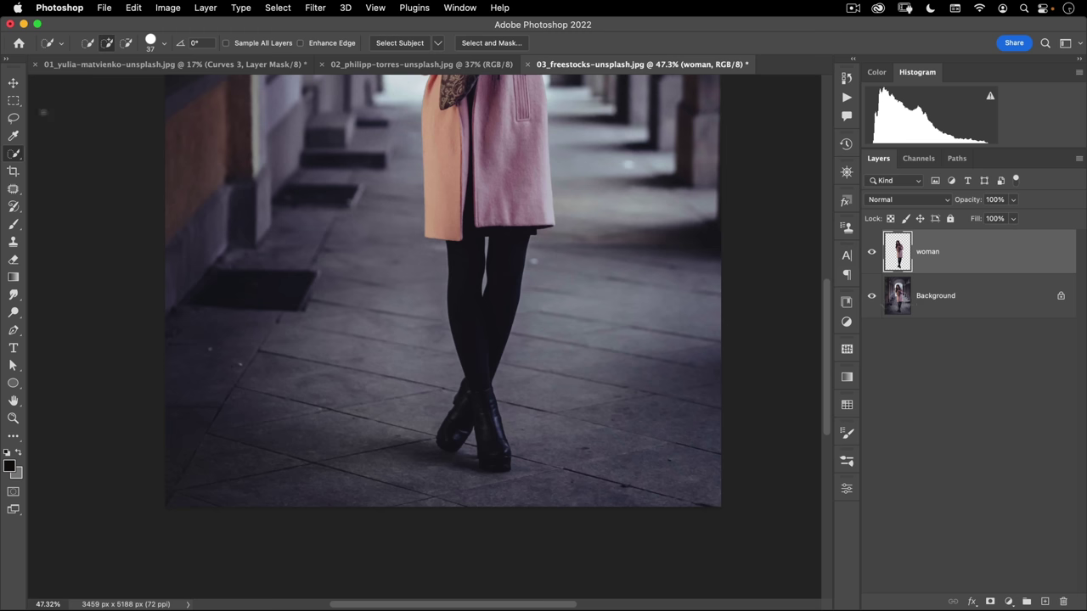
{"action": "left_click", "coordinate": [12, 118]}
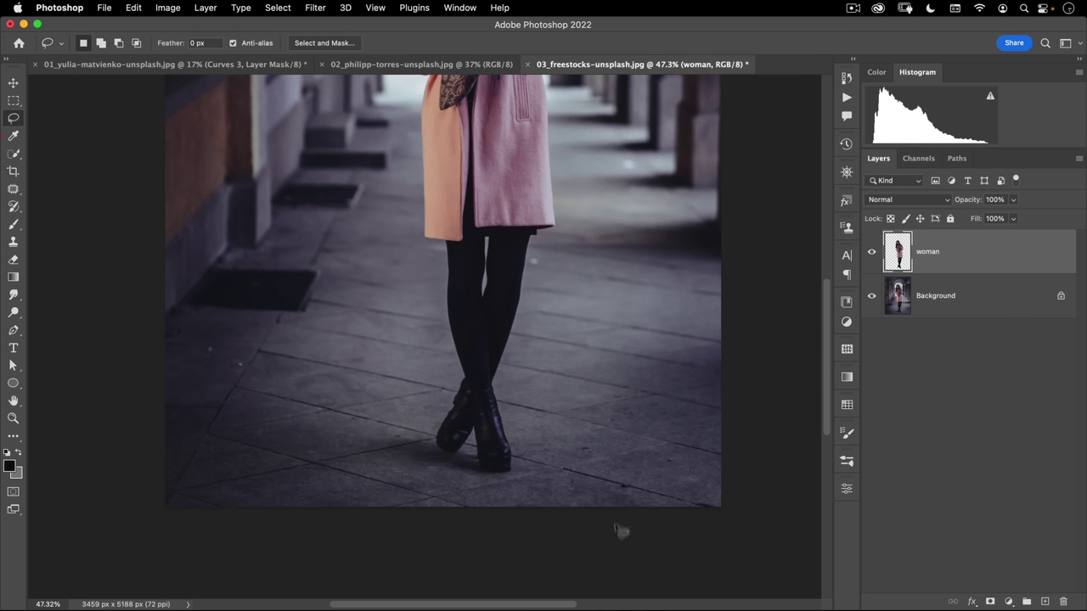
{"action": "mouse_move", "coordinate": [554, 525]}
{"action": "left_mouse_down"}
{"action": "mouse_move", "coordinate": [645, 450]}
{"action": "mouse_move", "coordinate": [569, 397]}
{"action": "mouse_move", "coordinate": [359, 391]}
{"action": "mouse_move", "coordinate": [226, 413]}
{"action": "mouse_move", "coordinate": [181, 493]}
{"action": "mouse_move", "coordinate": [223, 521]}
{"action": "mouse_move", "coordinate": [531, 553]}
{"action": "mouse_move", "coordinate": [230, 516]}
{"action": "left_mouse_up"}
{"action": "key", "text": "shift"}
{"action": "mouse_move", "coordinate": [280, 404]}
{"action": "left_mouse_down"}
{"action": "mouse_move", "coordinate": [135, 393]}
{"action": "mouse_move", "coordinate": [132, 481]}
{"action": "mouse_move", "coordinate": [150, 528]}
{"action": "mouse_move", "coordinate": [359, 538]}
{"action": "left_mouse_up"}
- Copy the selected pavement area from the Background onto a new layer and show only that layer
{"action": "left_click", "coordinate": [944, 302]}
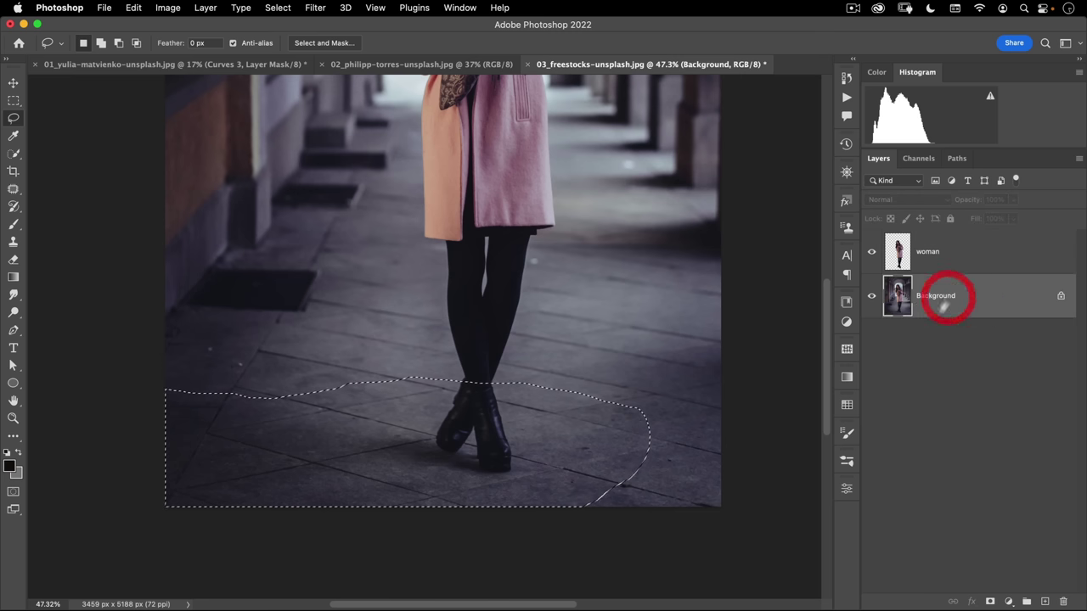
{"action": "key", "text": "super"}
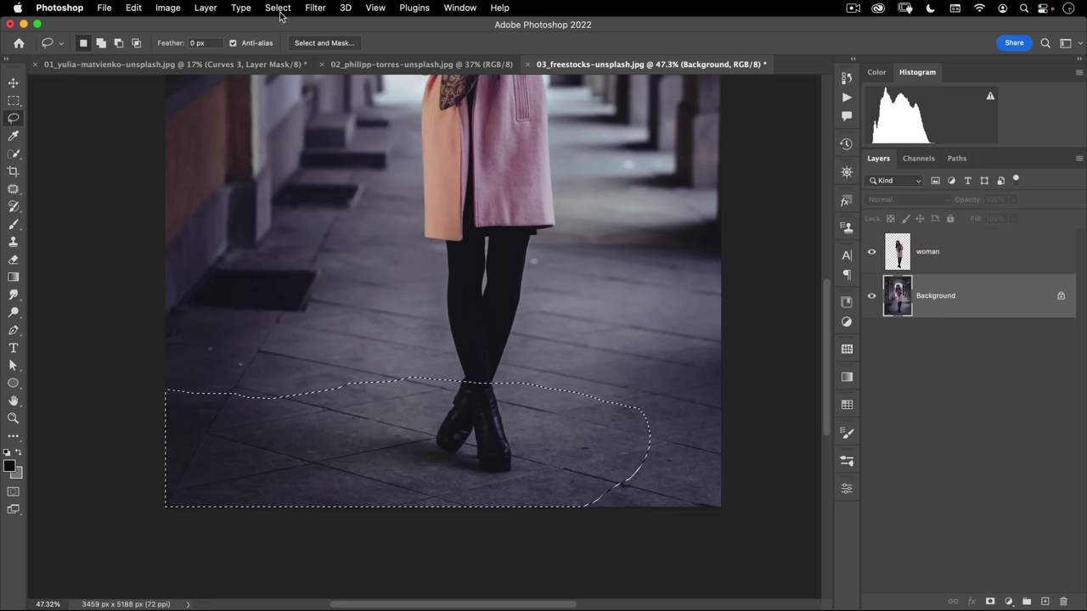
{"action": "left_click", "coordinate": [206, 8]}
{"action": "mouse_move", "coordinate": [280, 27]}
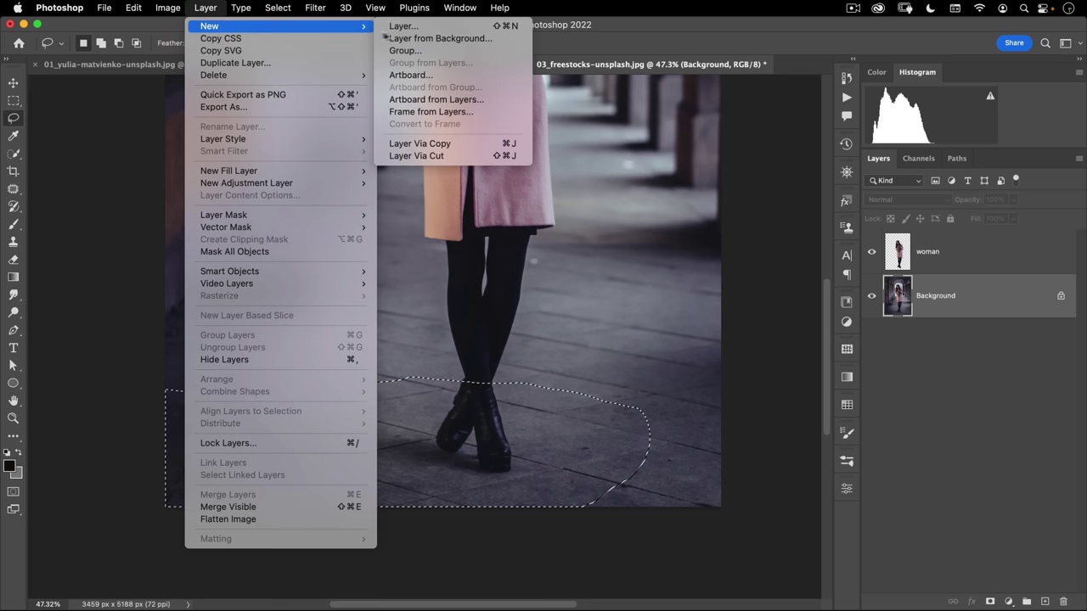
{"action": "left_click", "coordinate": [435, 146]}
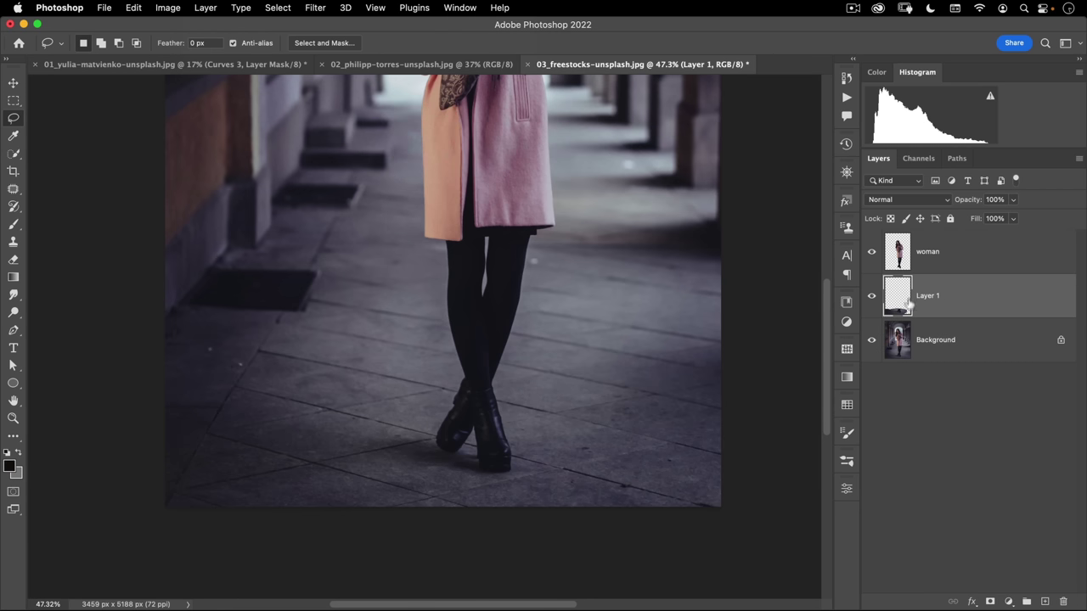
{"action": "key", "text": "alt"}
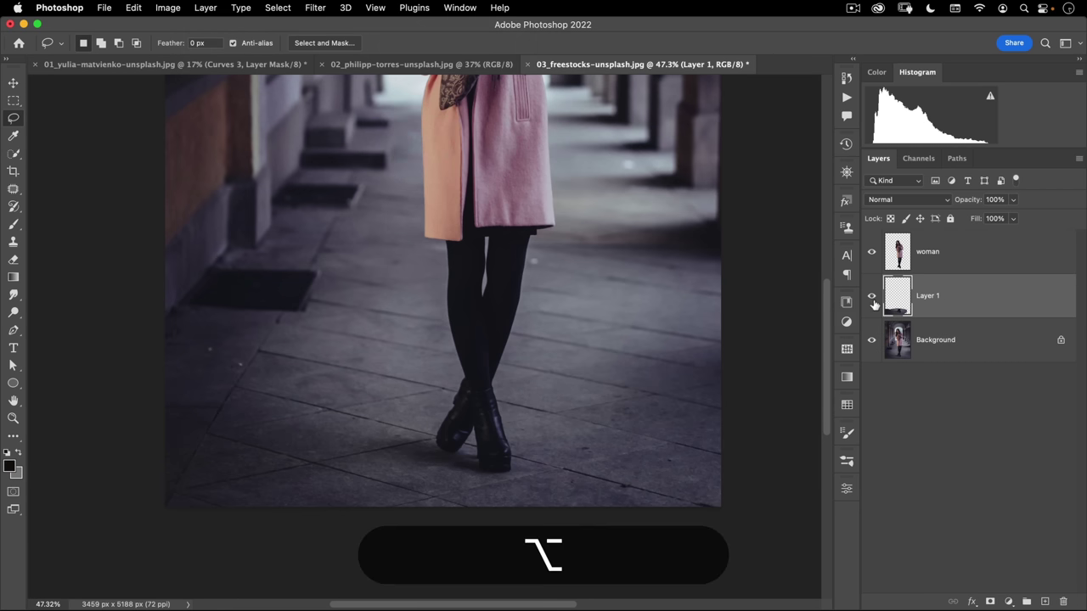
{"action": "left_click", "coordinate": [873, 296], "text": "alt"}
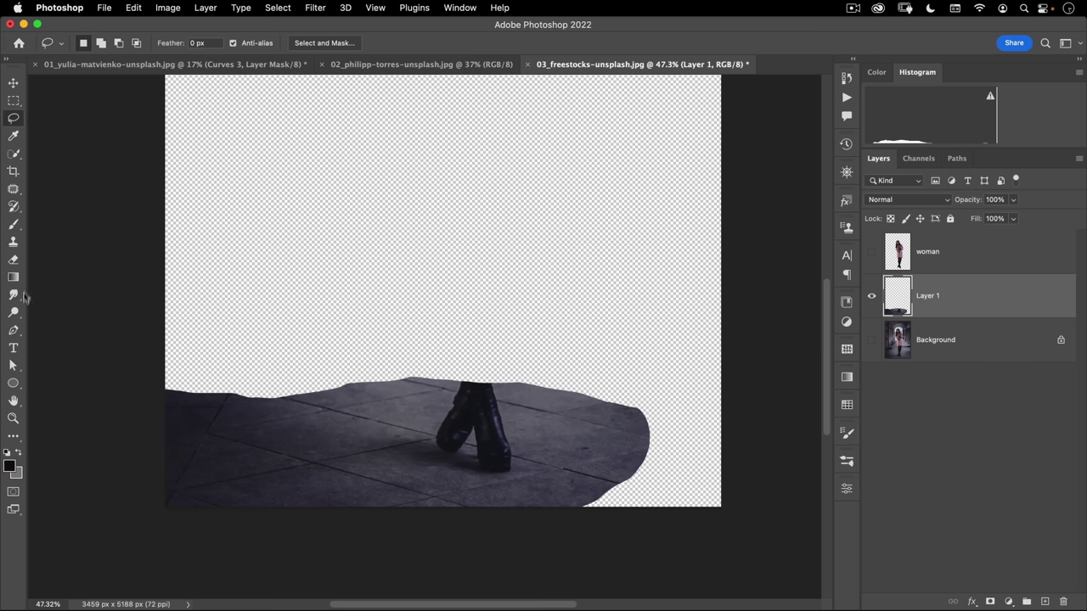
- Remove the pavement seam running right from the front boot's heel with the Patch tool, using the clean paving just above it
{"action": "left_click", "coordinate": [15, 189]}
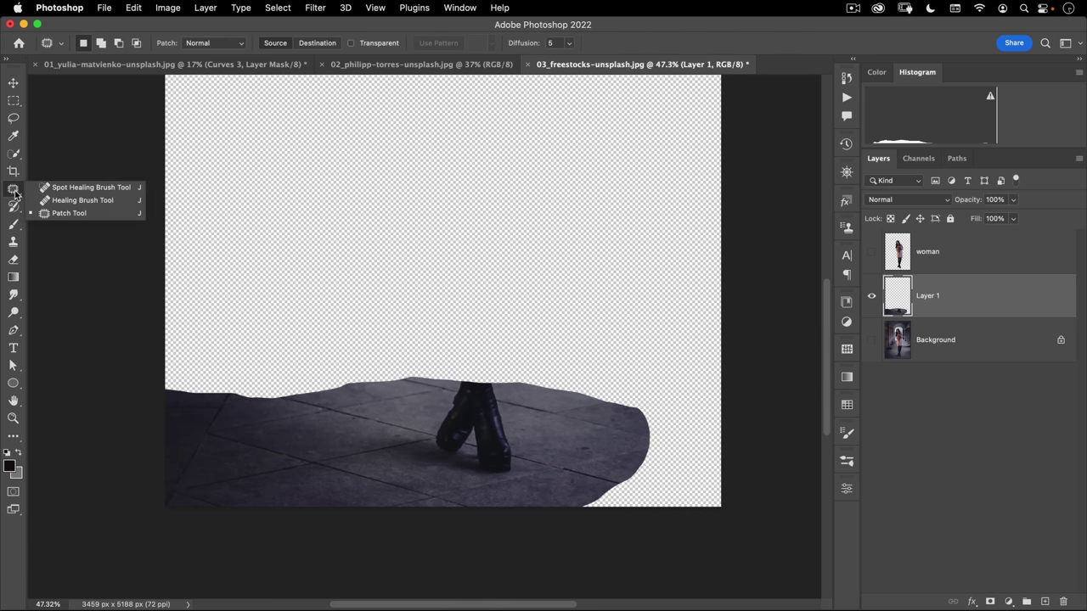
{"action": "left_click", "coordinate": [74, 214]}
{"action": "key", "text": "super+space"}
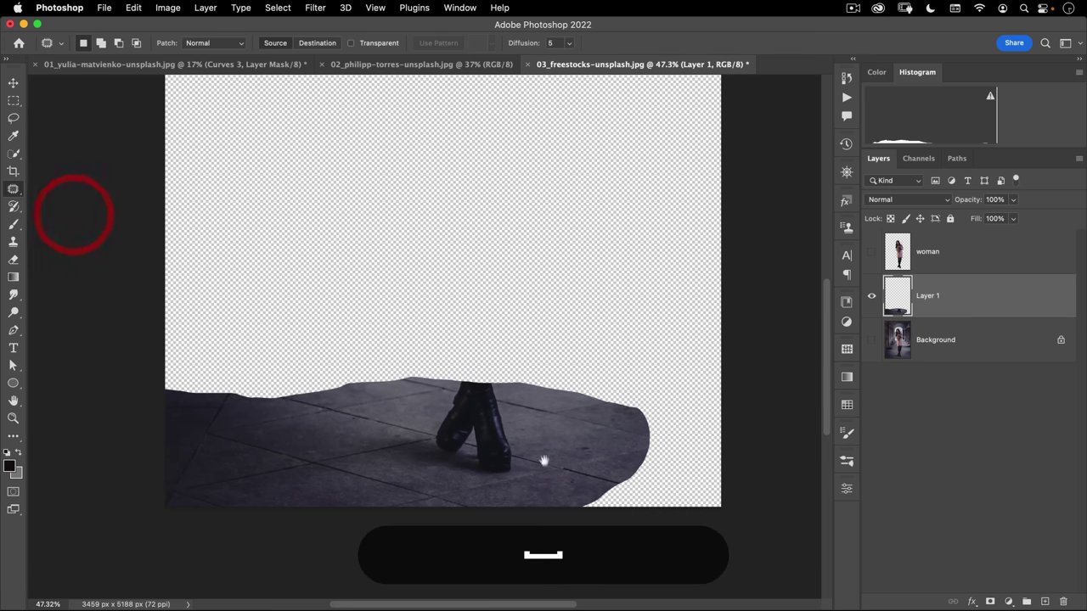
{"action": "left_click_drag", "start_coordinate": [544, 456], "coordinate": [398, 155]}
{"action": "left_click", "coordinate": [399, 156]}
{"action": "left_click", "coordinate": [420, 197]}
{"action": "key", "text": "alt"}
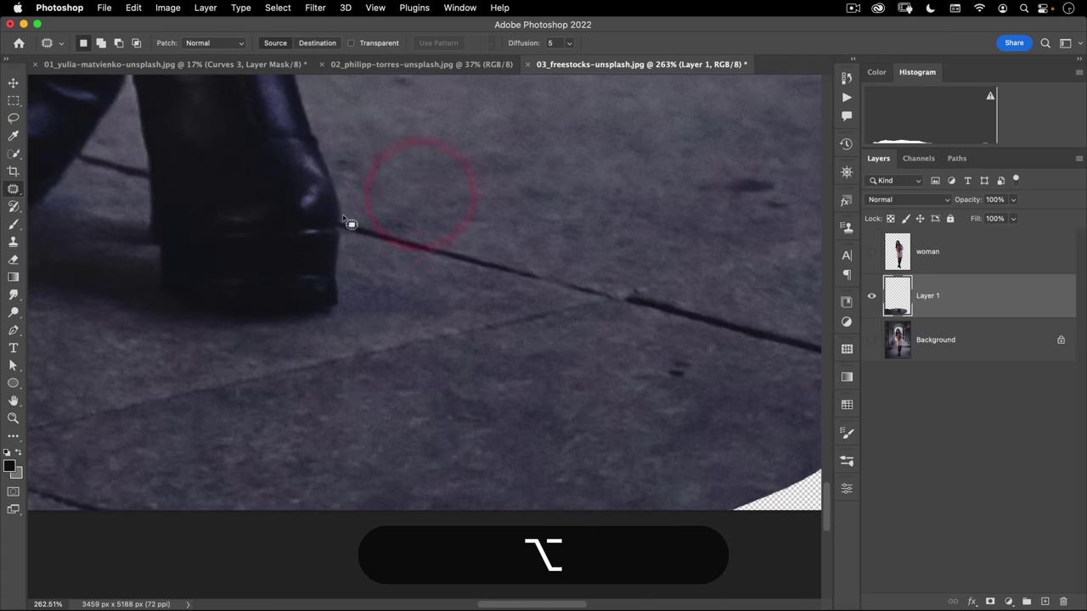
{"action": "left_click_drag", "start_coordinate": [339, 218], "coordinate": [339, 235]}
{"action": "left_click", "coordinate": [598, 303]}
{"action": "left_click", "coordinate": [618, 294]}
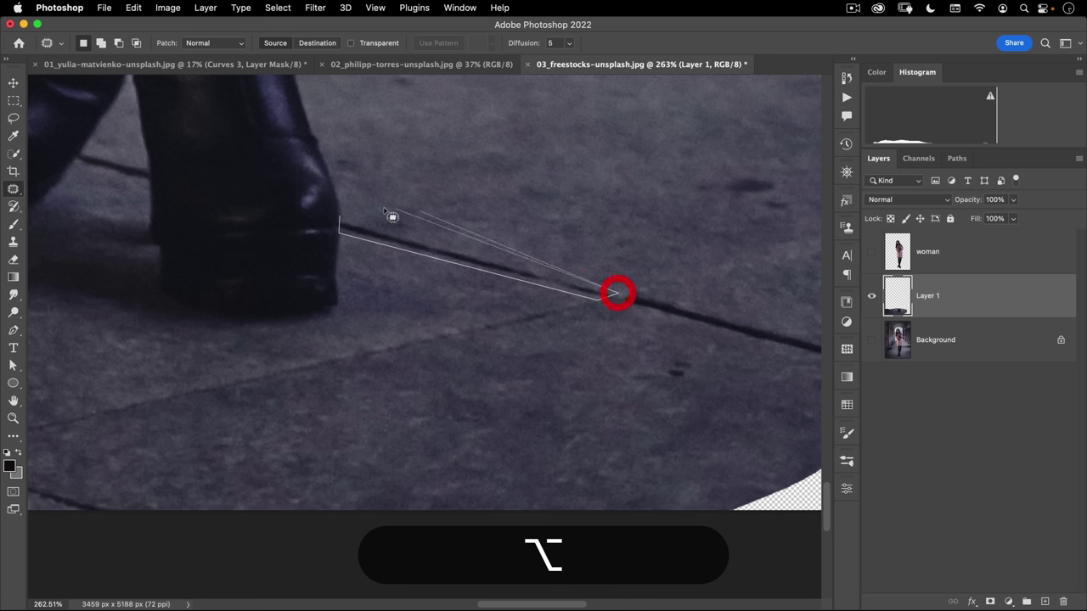
{"action": "left_click", "coordinate": [341, 218]}
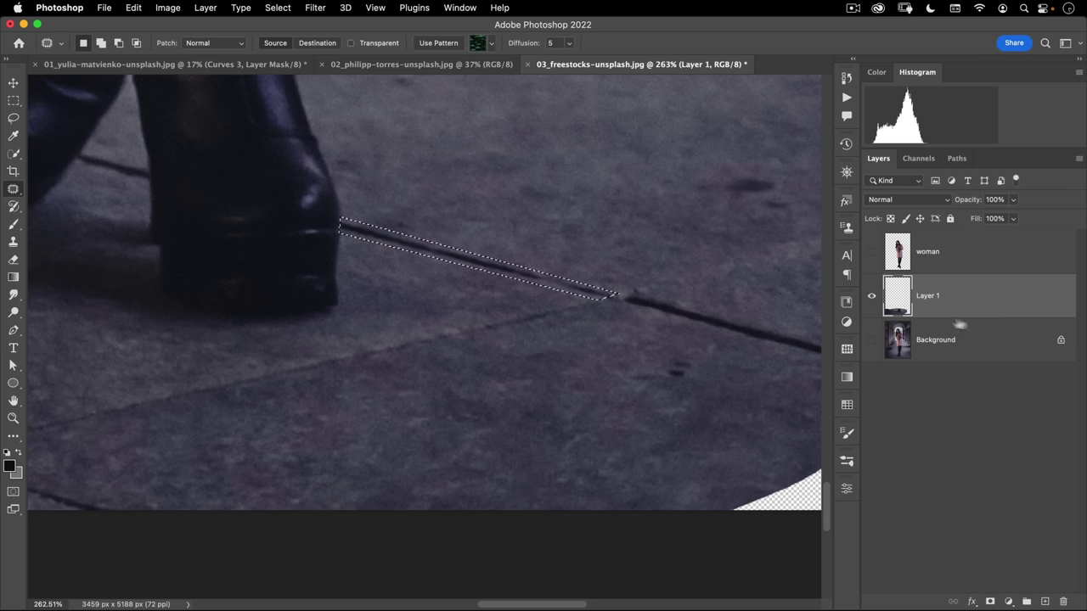
{"action": "left_click_drag", "start_coordinate": [447, 252], "coordinate": [461, 226]}
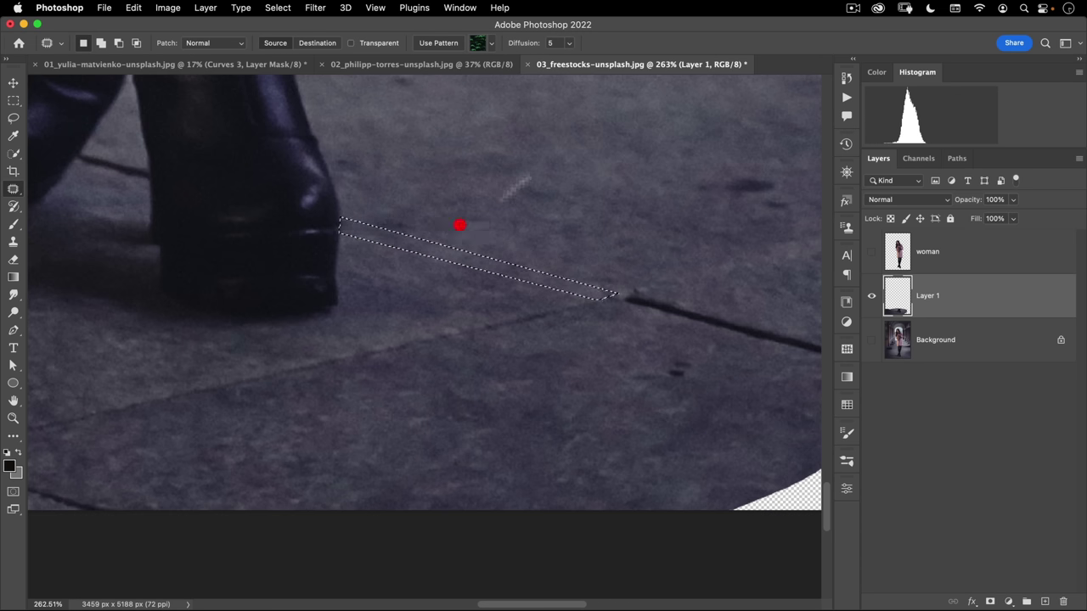
{"action": "left_click", "coordinate": [548, 150]}
- Patch out the remaining dark seam between the tile junction and the right edge of the pavement piece
{"action": "key", "text": "space"}
{"action": "left_click_drag", "start_coordinate": [583, 266], "coordinate": [427, 206]}
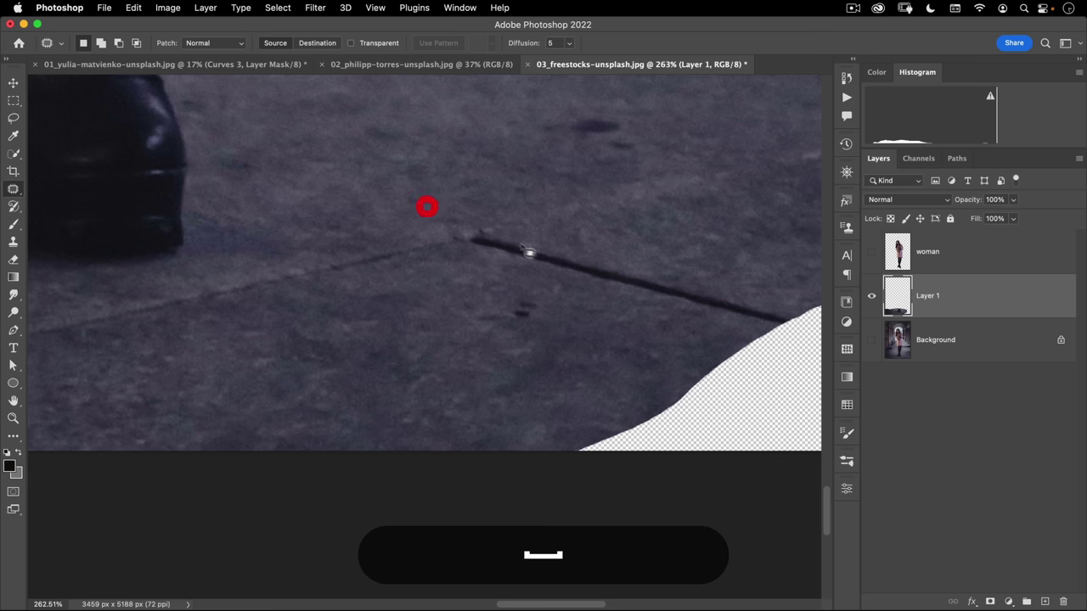
{"action": "left_click_drag", "start_coordinate": [495, 230], "coordinate": [443, 244]}
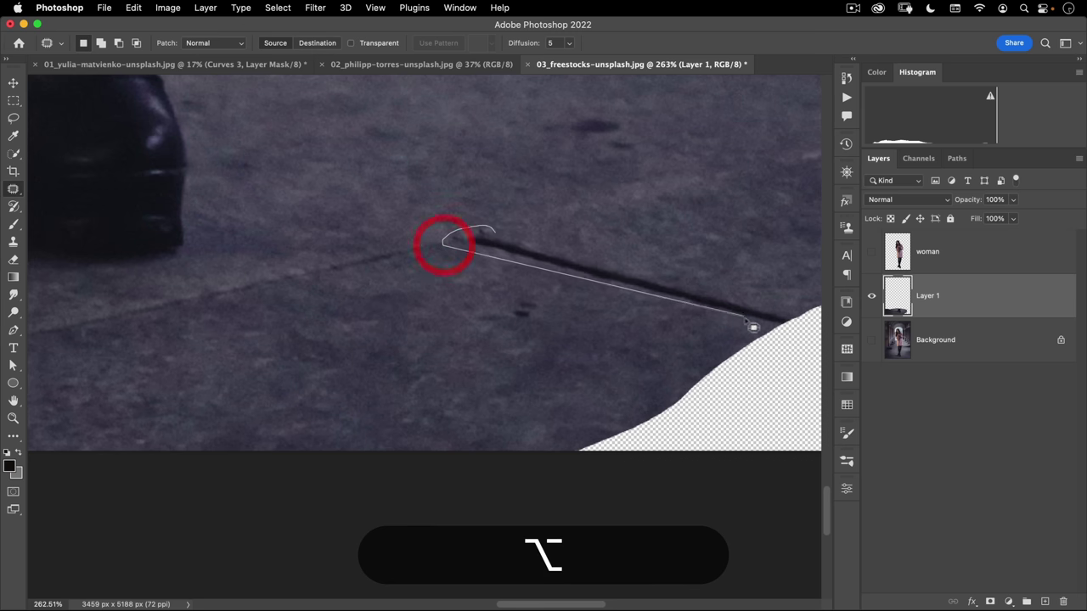
{"action": "mouse_move", "coordinate": [780, 327]}
{"action": "left_mouse_down"}
{"action": "mouse_move", "coordinate": [802, 324]}
{"action": "mouse_move", "coordinate": [776, 304]}
{"action": "left_mouse_up"}
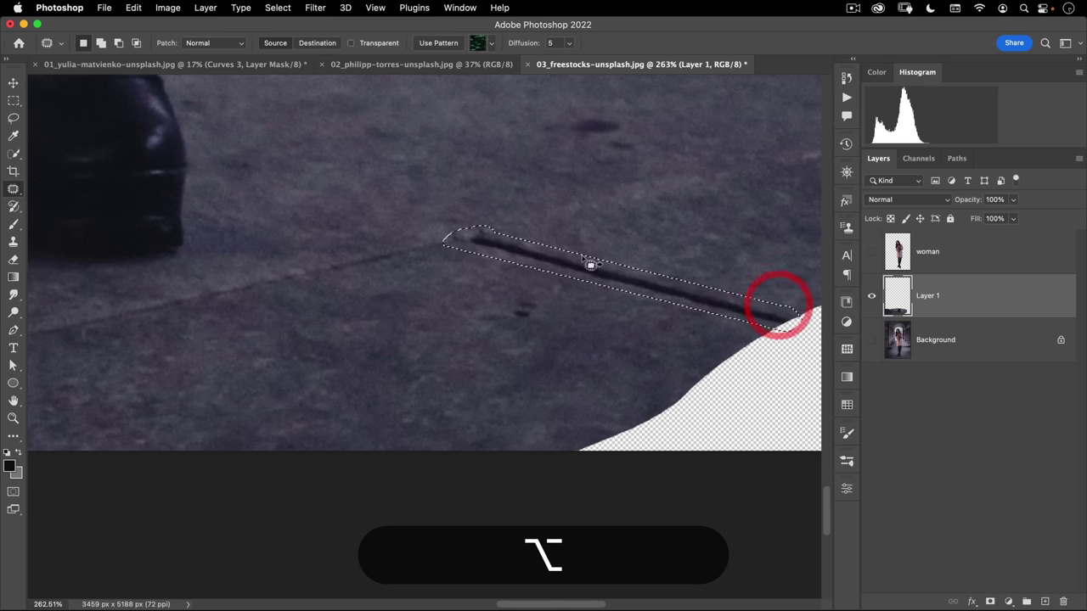
{"action": "left_click_drag", "start_coordinate": [589, 261], "coordinate": [602, 248]}
{"action": "left_click", "coordinate": [602, 243]}
- Patch out the faint diagonal seam running below the front boot with clean paving
{"action": "scroll", "coordinate": [628, 187], "scroll_direction": "down", "scroll_amount": 2}
{"action": "scroll", "coordinate": [629, 187], "scroll_direction": "left", "scroll_amount": 5}
{"action": "left_click_drag", "start_coordinate": [628, 187], "coordinate": [43, 323]}
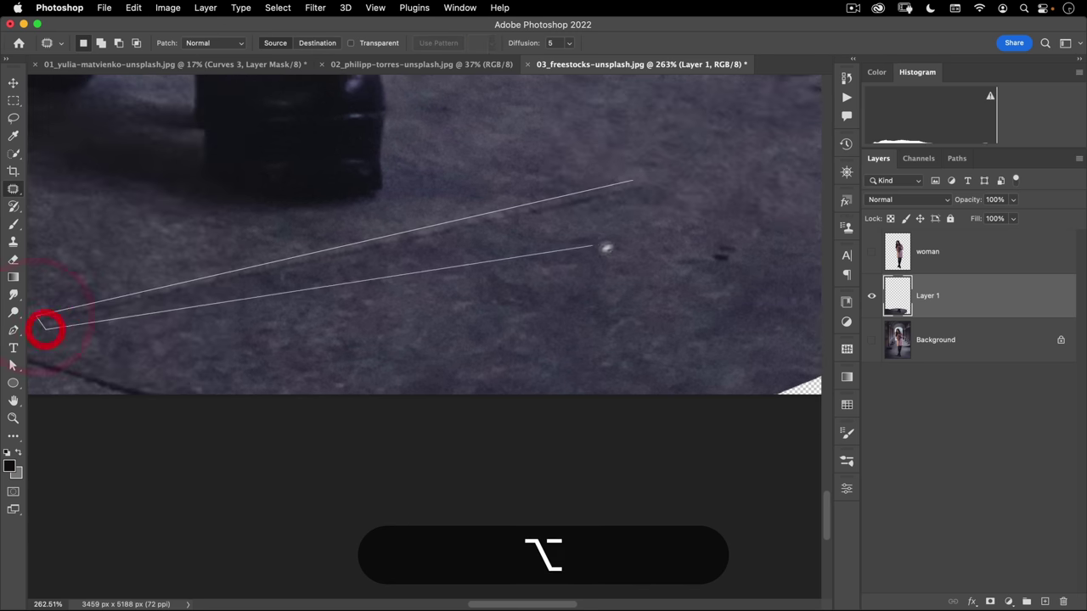
{"action": "left_click", "coordinate": [636, 199]}
{"action": "left_click_drag", "start_coordinate": [636, 199], "coordinate": [837, 332]}
- Patch out the two pavement seams that run left from the toe of the back boot
{"action": "left_click", "coordinate": [592, 347], "text": "alt"}
{"action": "left_click", "coordinate": [627, 228], "text": "alt"}
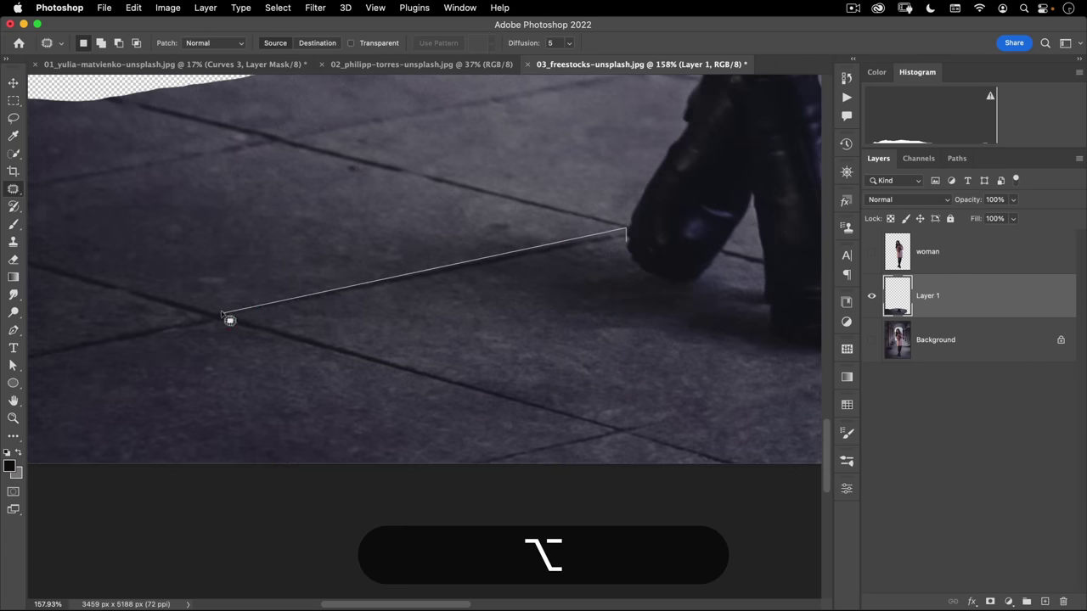
{"action": "left_click", "coordinate": [223, 314], "text": "alt"}
{"action": "left_click", "coordinate": [626, 241], "text": "alt"}
{"action": "left_click", "coordinate": [622, 232], "text": "alt"}
{"action": "left_click", "coordinate": [284, 145], "text": "alt"}
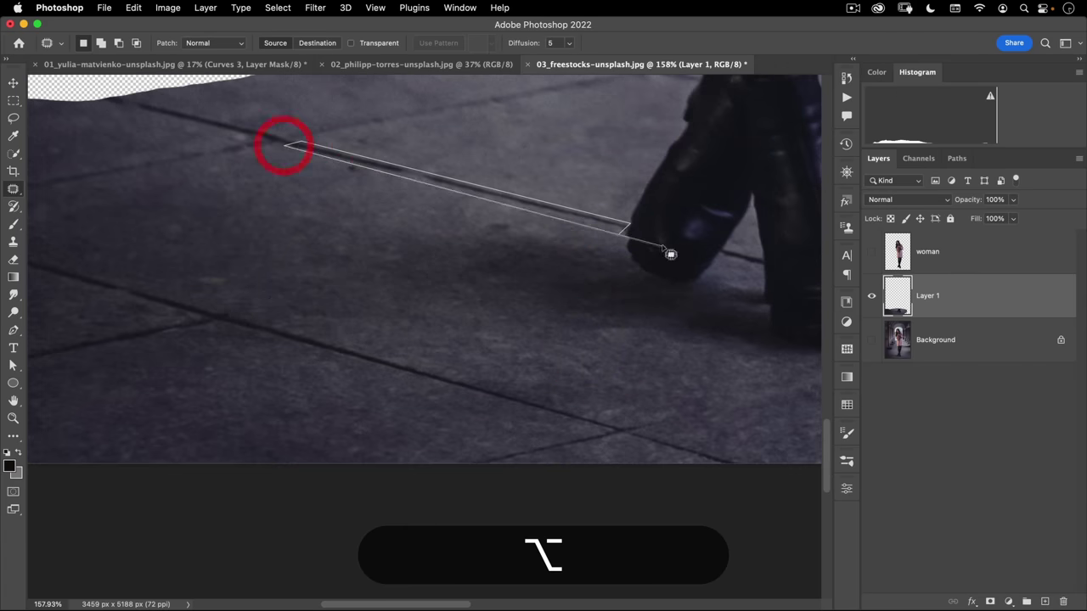
{"action": "left_click", "coordinate": [509, 262], "text": "alt"}
- Patch out the long diagonal seam below the boots, between the left tile junction and the junction near the lower edge
{"action": "scroll", "coordinate": [340, 187], "scroll_direction": "down", "scroll_amount": 3}
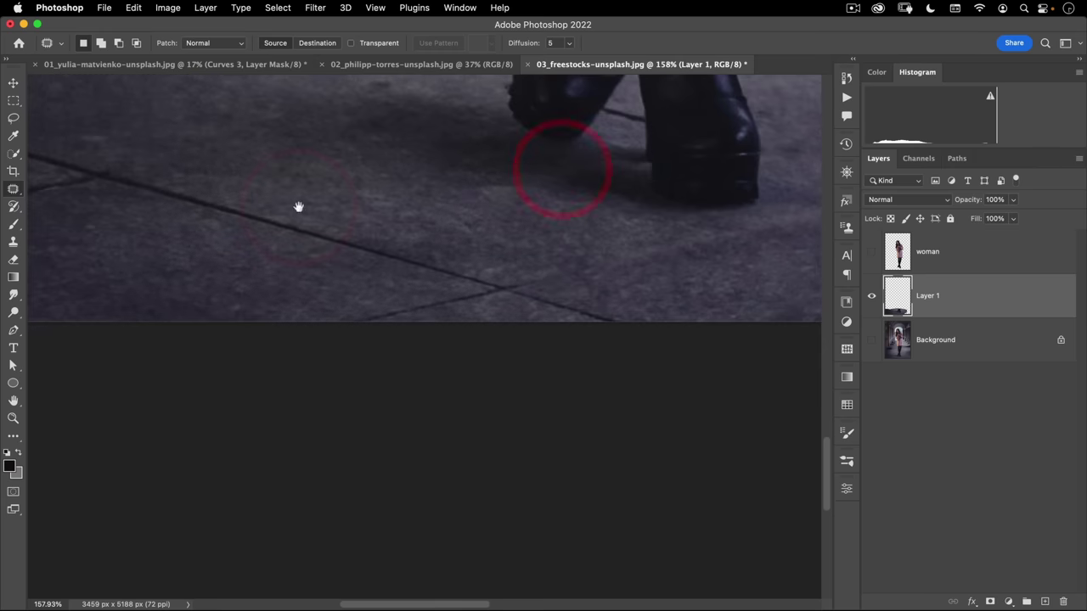
{"action": "left_click", "coordinate": [501, 286], "text": "alt"}
{"action": "left_click", "coordinate": [121, 170], "text": "alt"}
{"action": "left_click", "coordinate": [478, 266], "text": "alt"}
{"action": "left_click", "coordinate": [555, 218], "text": "alt"}
- Patch out the short seam branching left from the junction near the pavement's lower edge
{"action": "left_click", "coordinate": [553, 270], "text": "alt"}
{"action": "left_click", "coordinate": [364, 321], "text": "alt"}
{"action": "left_click", "coordinate": [606, 283], "text": "alt"}
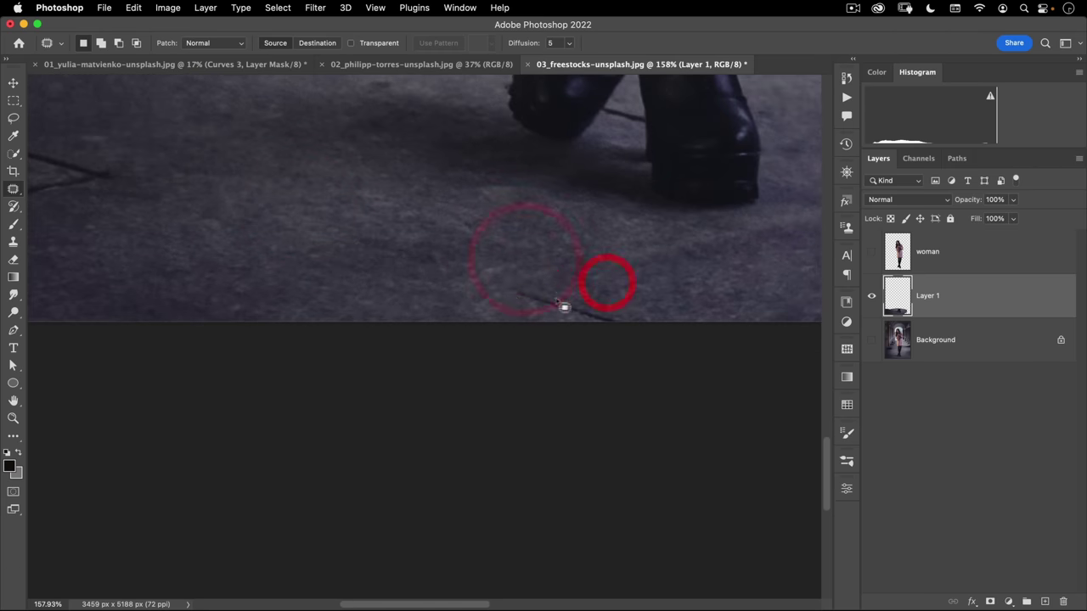
- Patch out the seam at the pavement's lower edge below the front boot and the short seam between the two boots
{"action": "left_click", "coordinate": [643, 332], "text": "alt"}
{"action": "left_click", "coordinate": [516, 318], "text": "super"}
{"action": "left_click", "coordinate": [409, 216], "text": "super"}
{"action": "left_click", "coordinate": [382, 169], "text": "alt"}
{"action": "left_click", "coordinate": [356, 189], "text": "alt"}
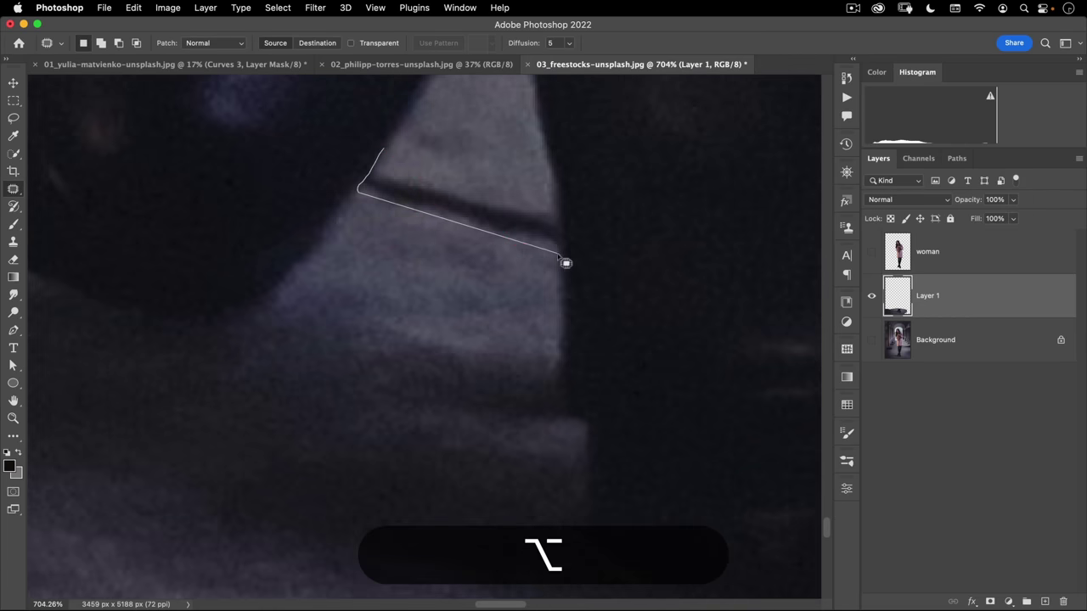
{"action": "left_click", "coordinate": [561, 217], "text": "alt"}
{"action": "left_click", "coordinate": [566, 249], "text": "alt"}
{"action": "left_click", "coordinate": [388, 162], "text": "alt"}
- Patch out the seam running right from the front boot and the seam from the back boot to the pavement's upper edge
{"action": "left_click", "coordinate": [400, 318], "text": "alt+super"}
{"action": "left_click", "coordinate": [706, 272], "text": "alt"}
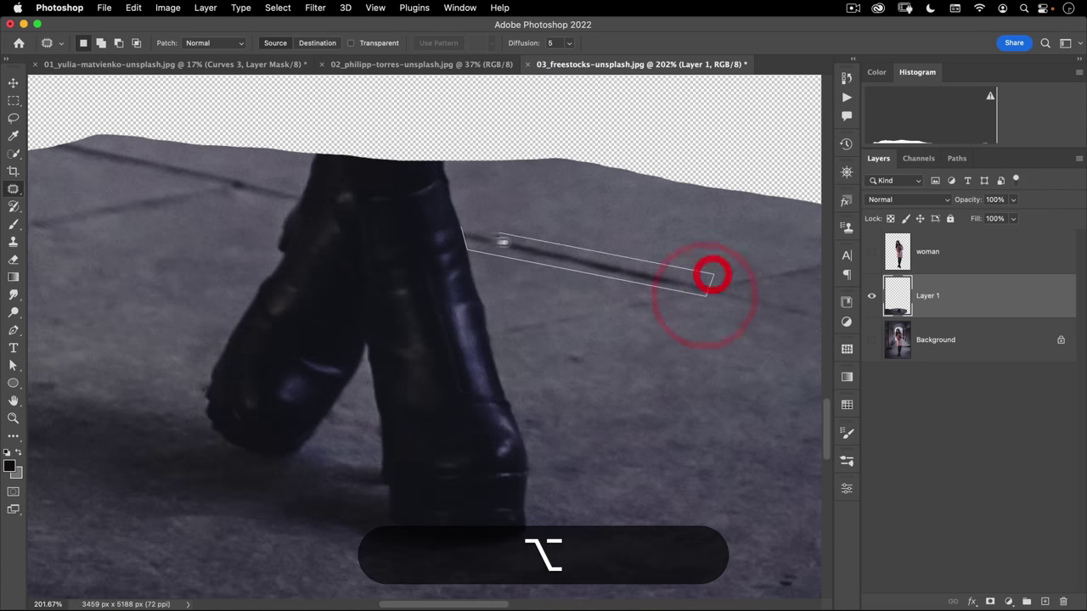
{"action": "left_click", "coordinate": [660, 274], "text": "alt"}
{"action": "scroll", "coordinate": [660, 275], "scroll_direction": "left", "scroll_amount": 5}
{"action": "left_click", "coordinate": [570, 227], "text": "alt"}
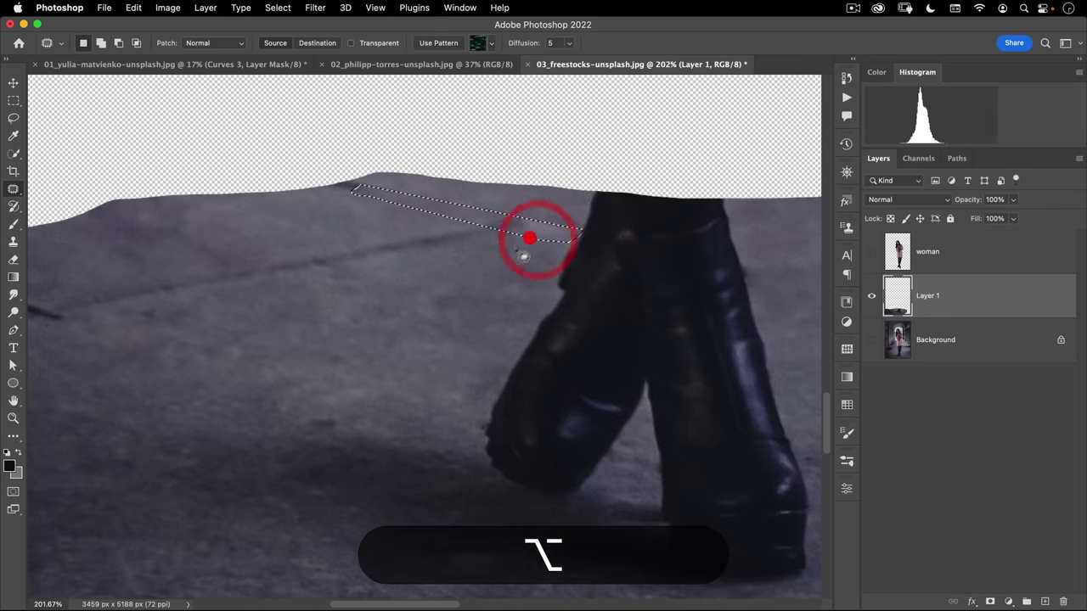
- Patch out the long diagonal seam crossing the left part of the pavement with clean paving from its right
{"action": "left_click", "coordinate": [374, 249], "text": "super"}
{"action": "left_click", "coordinate": [243, 298], "text": "alt"}
{"action": "left_click", "coordinate": [502, 318], "text": "alt"}
{"action": "left_click", "coordinate": [244, 255], "text": "alt"}
{"action": "left_click_drag", "start_coordinate": [484, 329], "coordinate": [602, 325]}
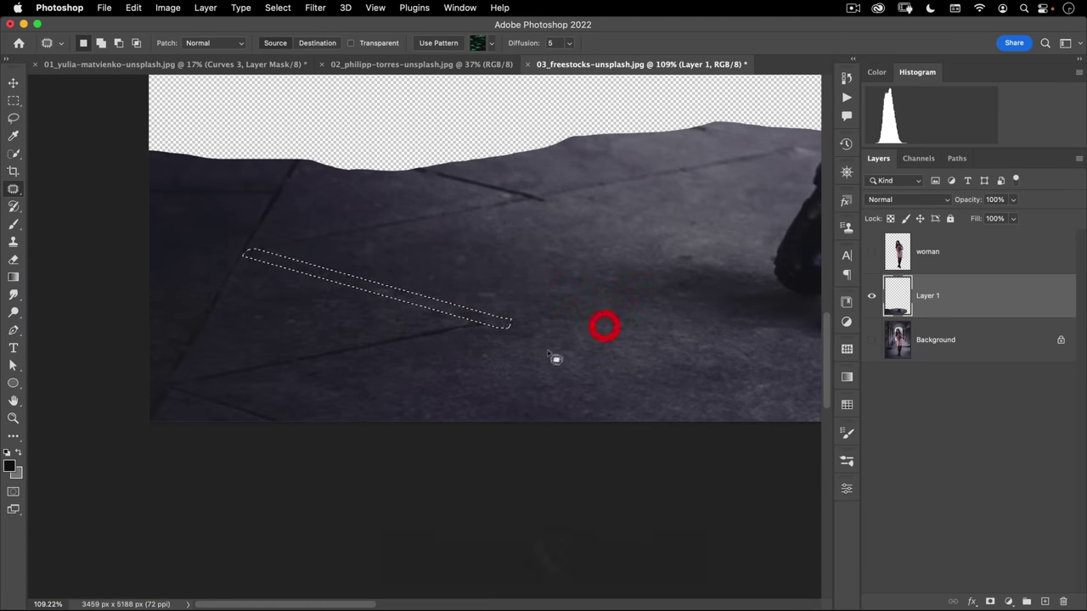
- Patch out the seam on the left of the pavement that rises from near the lower left corner toward the middle
{"action": "left_click", "coordinate": [250, 390], "text": "alt"}
{"action": "left_click", "coordinate": [493, 318], "text": "alt"}
{"action": "left_click", "coordinate": [584, 320], "text": "alt"}
{"action": "left_click_drag", "start_coordinate": [481, 284], "coordinate": [291, 317]}
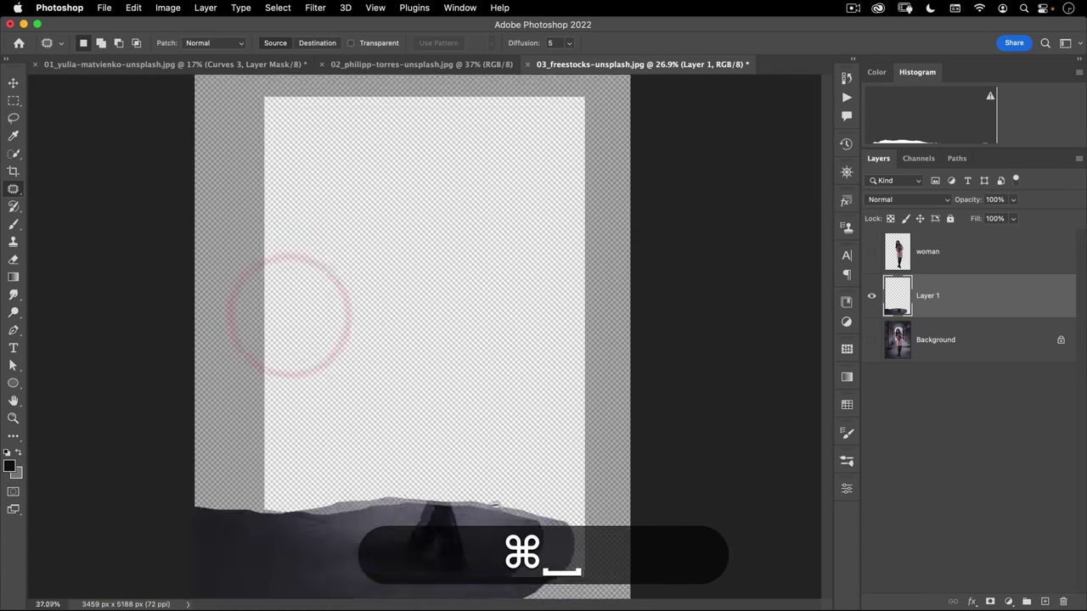
- Rename the copied pavement layer to "foot shadow"
{"action": "left_click_drag", "start_coordinate": [527, 497], "coordinate": [543, 196]}
{"action": "double_click", "coordinate": [930, 296]}
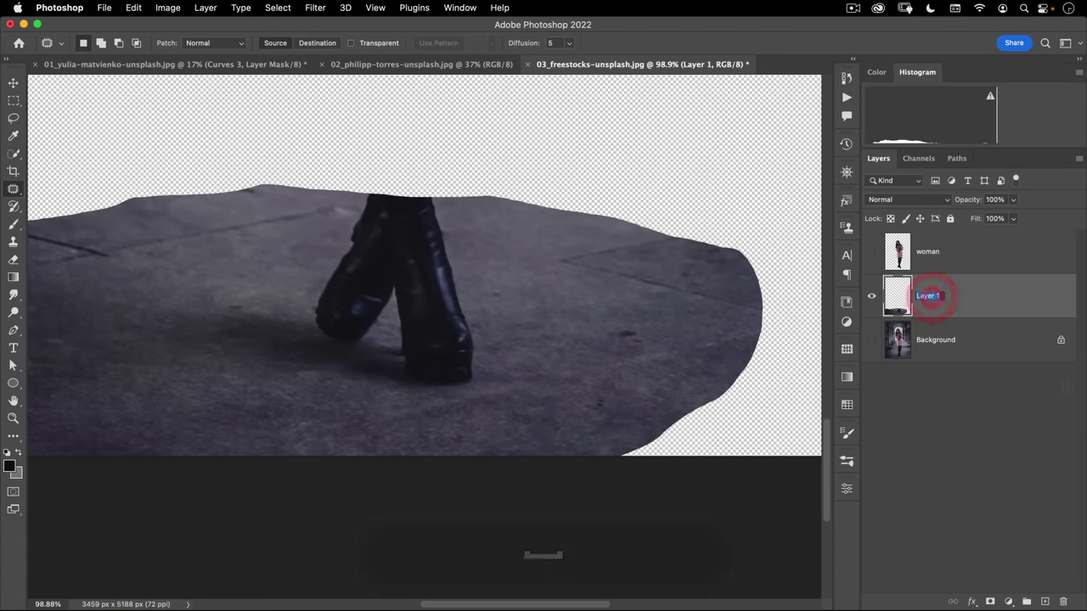
{"action": "type", "text": "foot shadpw"}
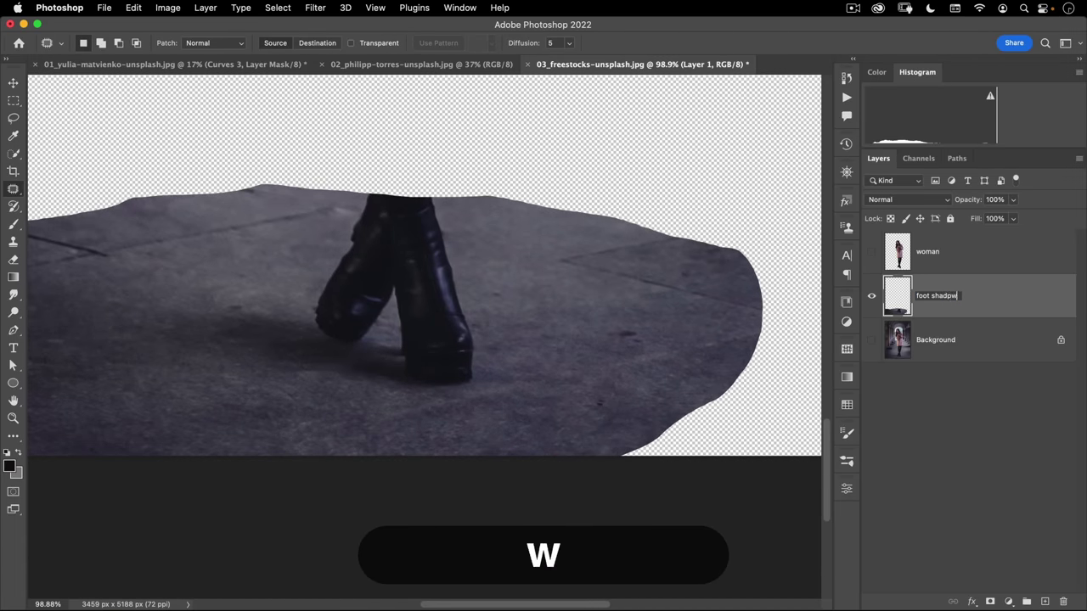
{"action": "key", "text": "BackSpace"}
{"action": "key", "text": "BackSpace"}
{"action": "type", "text": "ow"}
{"action": "key", "text": "Return"}
- Show the woman layer and select it together with the foot shadow layer, using the Move tool
{"action": "key", "text": "v"}
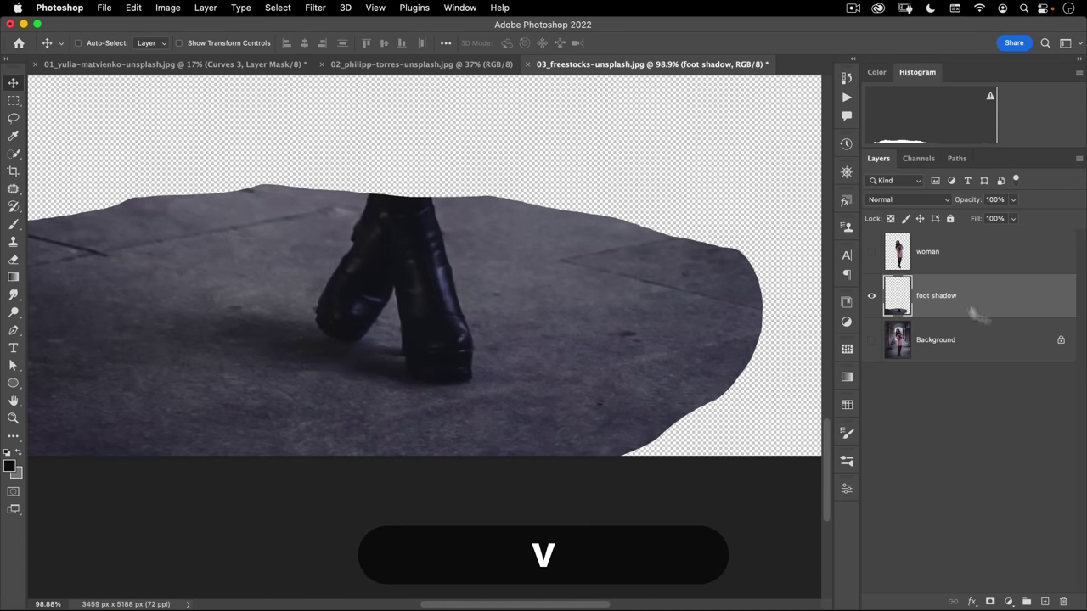
{"action": "left_click", "coordinate": [871, 252]}
{"action": "left_click", "coordinate": [951, 248]}
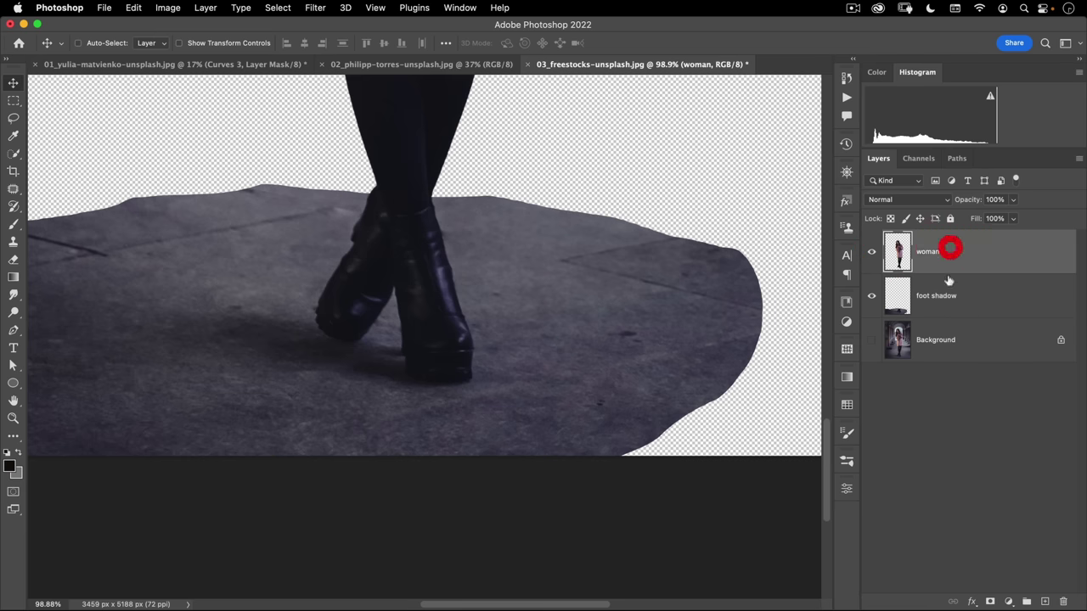
{"action": "left_click", "coordinate": [934, 297], "text": "shift"}
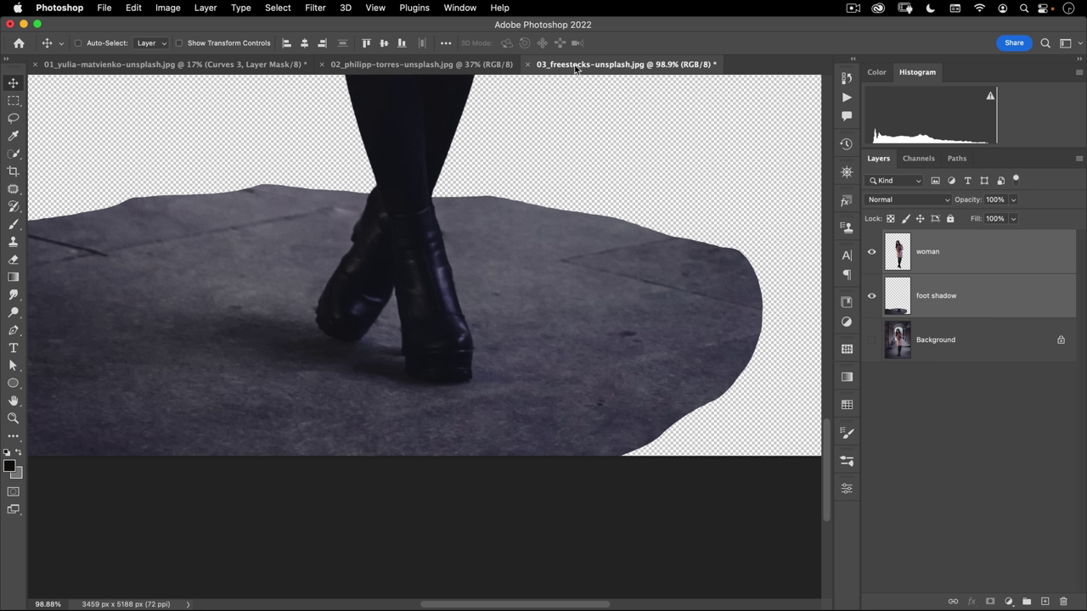
- Float the arcade photo's window, copy both selected layers into the shopping-street photo, and place the boots near its lower edge
{"action": "left_click_drag", "start_coordinate": [573, 67], "coordinate": [117, 316]}
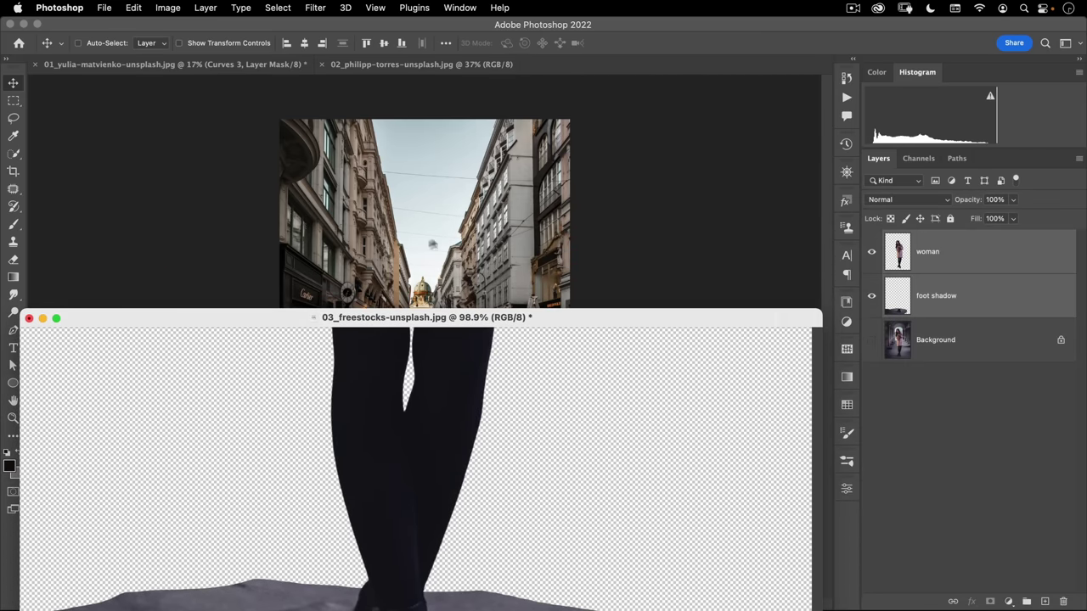
{"action": "left_click_drag", "start_coordinate": [449, 319], "coordinate": [514, 344]}
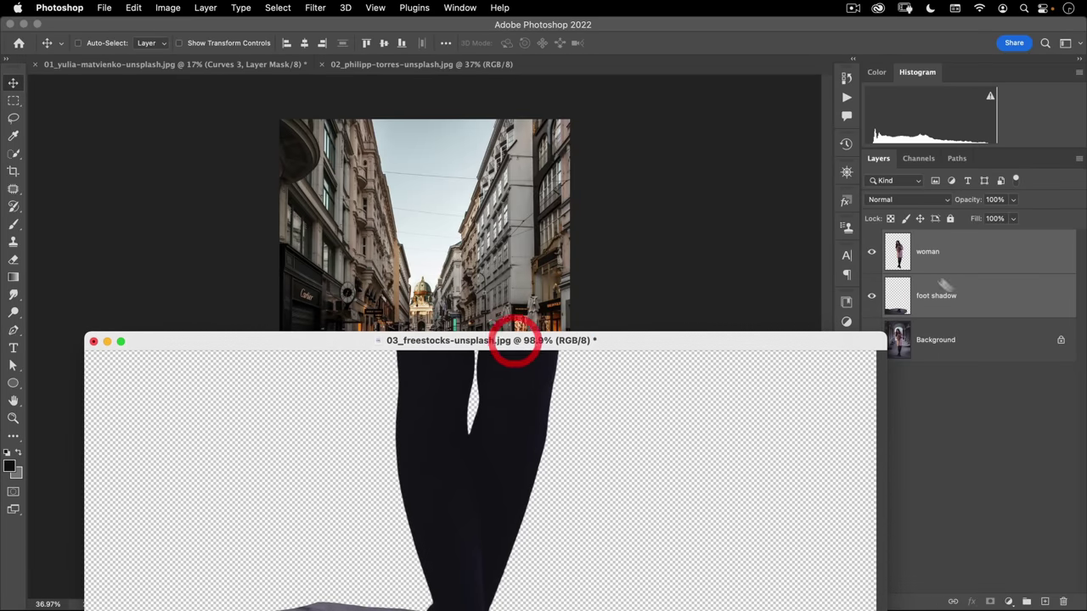
{"action": "left_click_drag", "start_coordinate": [975, 255], "coordinate": [452, 207]}
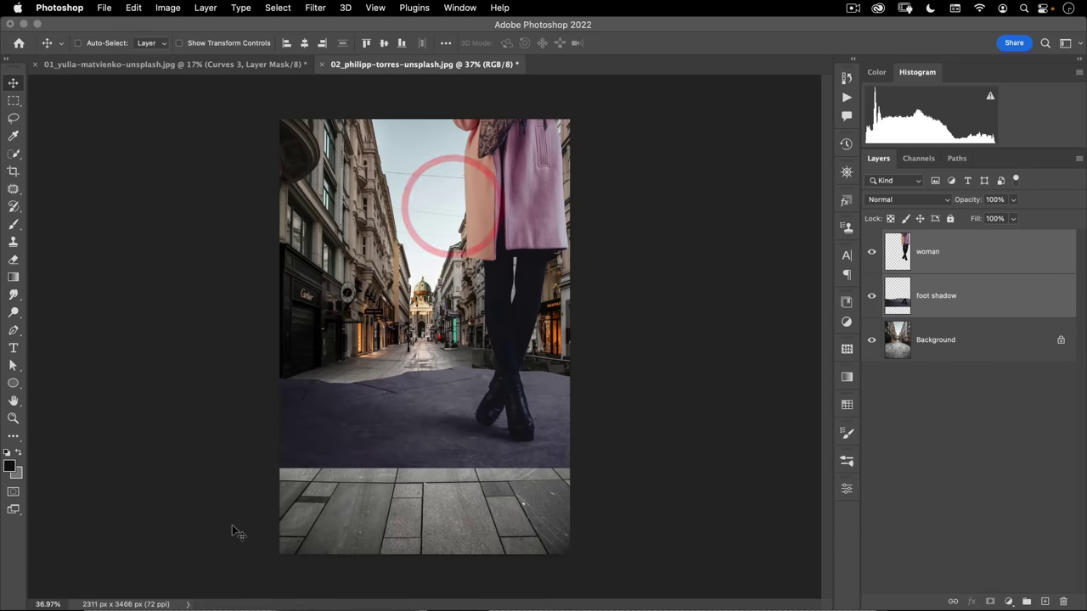
{"action": "left_click_drag", "start_coordinate": [548, 242], "coordinate": [457, 230]}
{"action": "left_click_drag", "start_coordinate": [453, 272], "coordinate": [449, 310]}
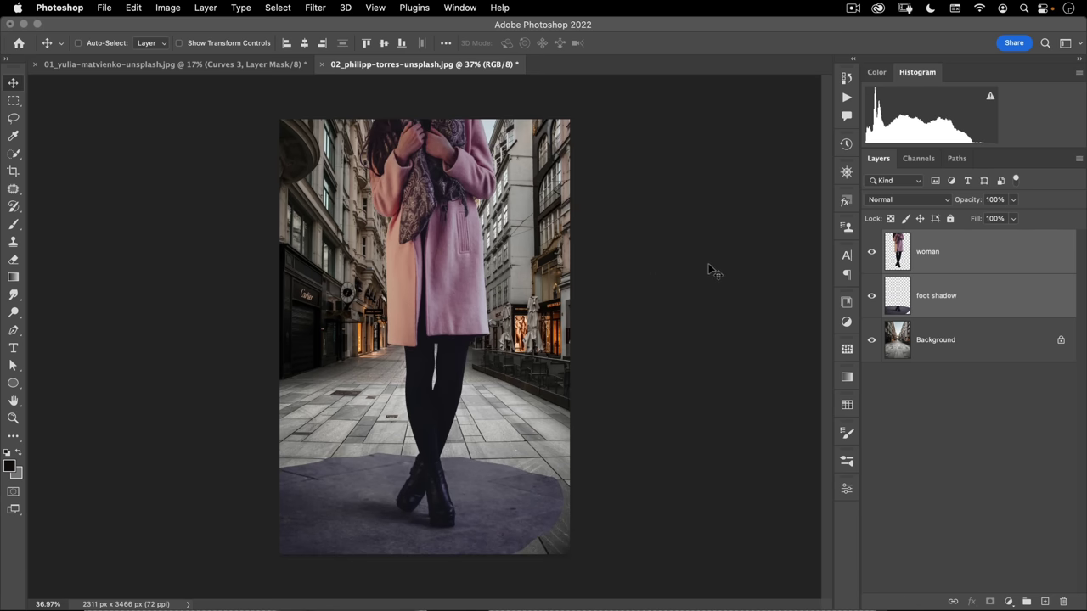
- Free-transform the woman and foot shadow layers together to about 66% and stand her slightly right of the street's centre
{"action": "left_click", "coordinate": [134, 7]}
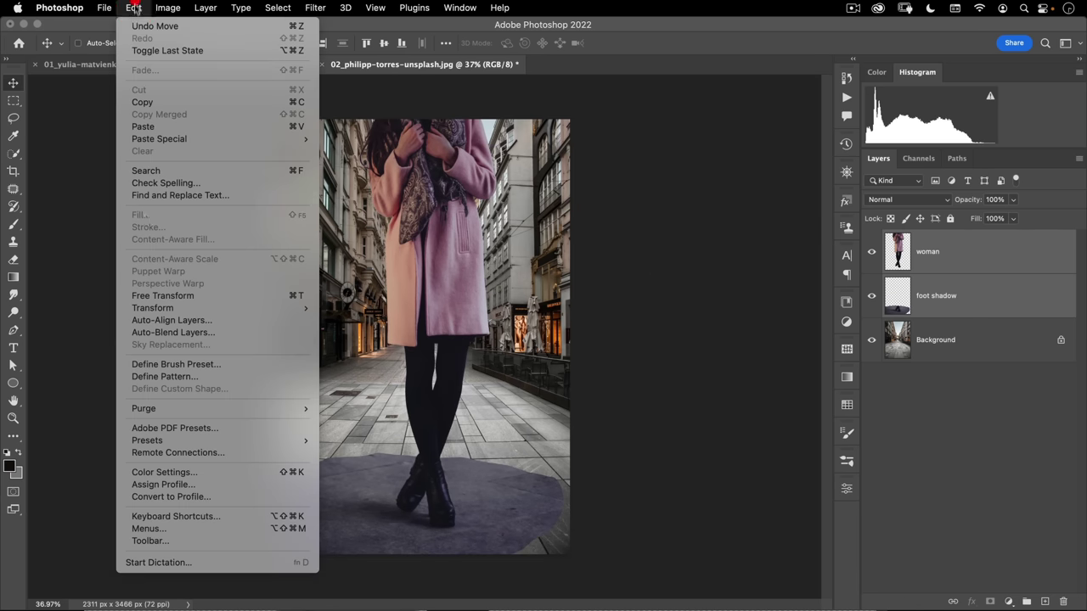
{"action": "left_click", "coordinate": [146, 296]}
{"action": "key", "text": "super+space"}
{"action": "left_click_drag", "start_coordinate": [425, 337], "coordinate": [412, 259]}
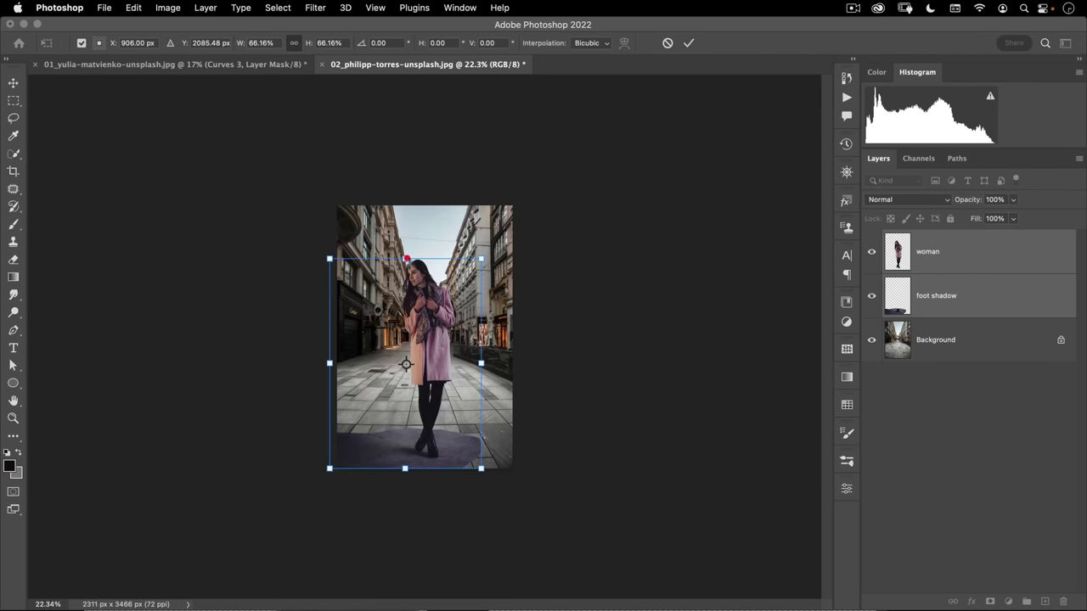
{"action": "left_click_drag", "start_coordinate": [404, 316], "coordinate": [482, 387]}
{"action": "left_click_drag", "start_coordinate": [472, 337], "coordinate": [474, 286]}
{"action": "left_click_drag", "start_coordinate": [485, 327], "coordinate": [465, 302]}
{"action": "double_click", "coordinate": [466, 301]}
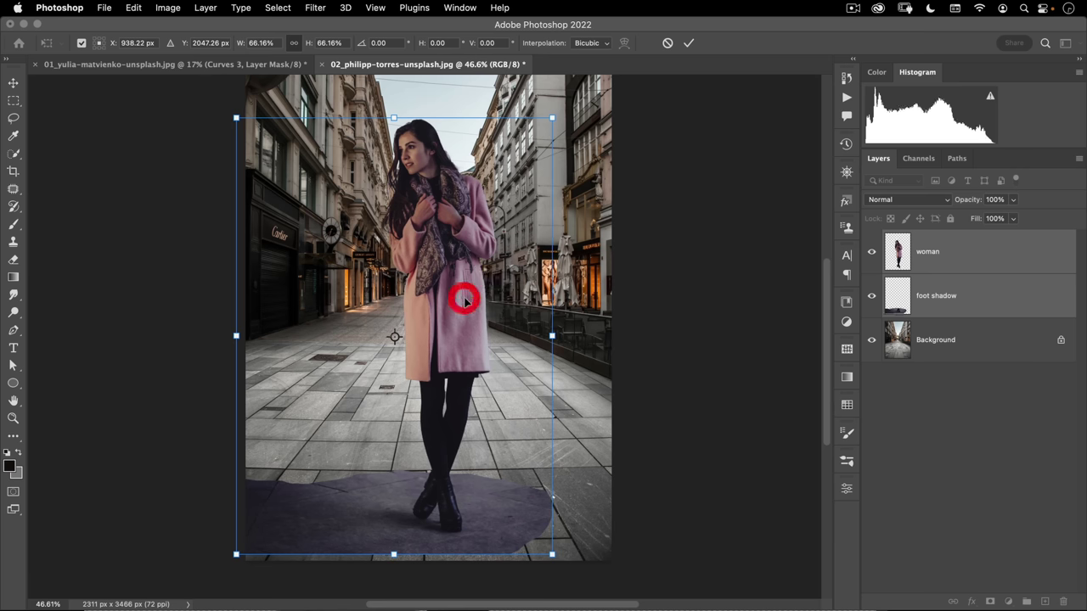
{"action": "key", "text": "super+minus"}
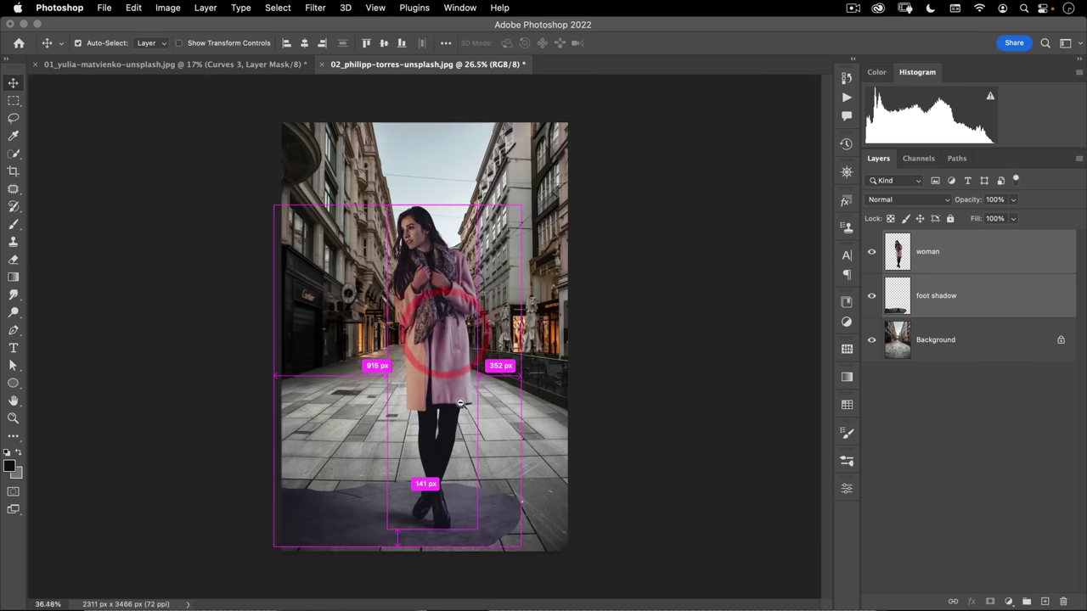
{"action": "left_click_drag", "start_coordinate": [437, 328], "coordinate": [463, 393]}
{"action": "left_click", "coordinate": [444, 416], "text": "super"}
- Convert the woman layer and the foot shadow layer into separate Smart Objects
{"action": "left_click", "coordinate": [932, 251]}
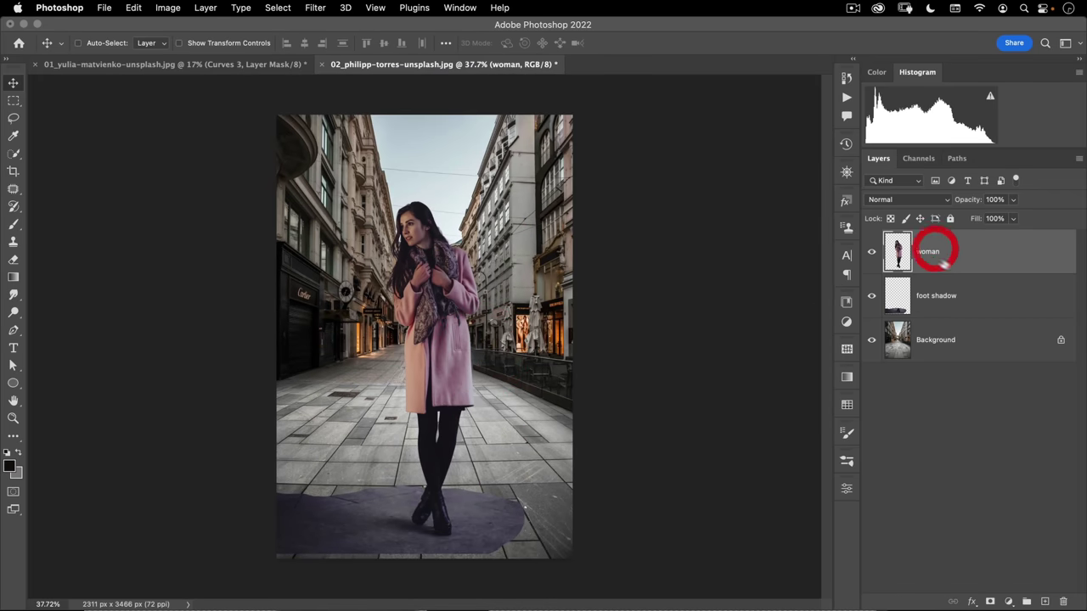
{"action": "right_click", "coordinate": [993, 259]}
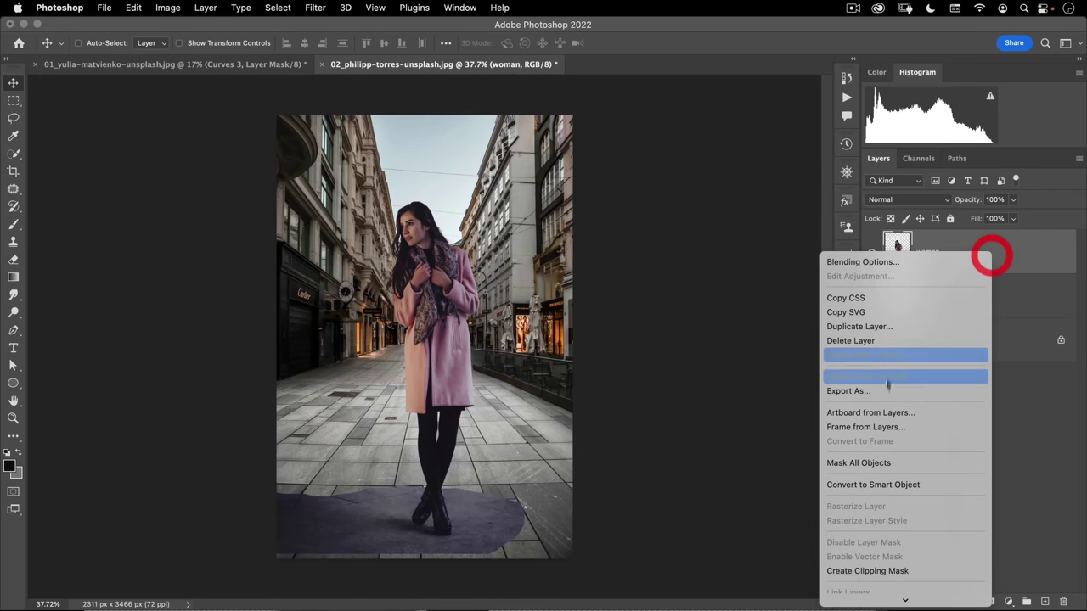
{"action": "left_click", "coordinate": [878, 485]}
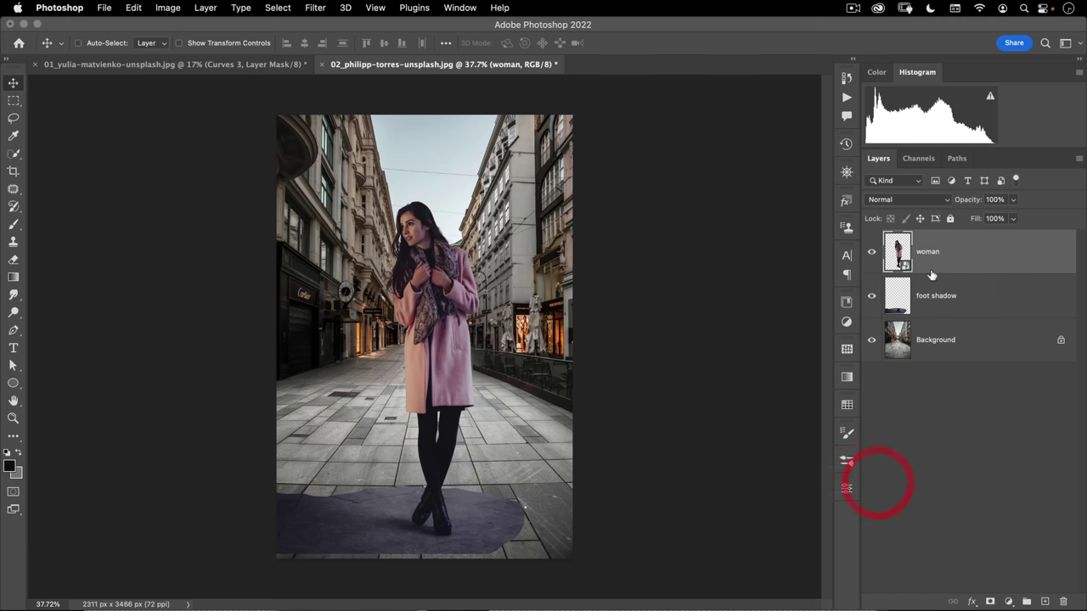
{"action": "left_click", "coordinate": [946, 293]}
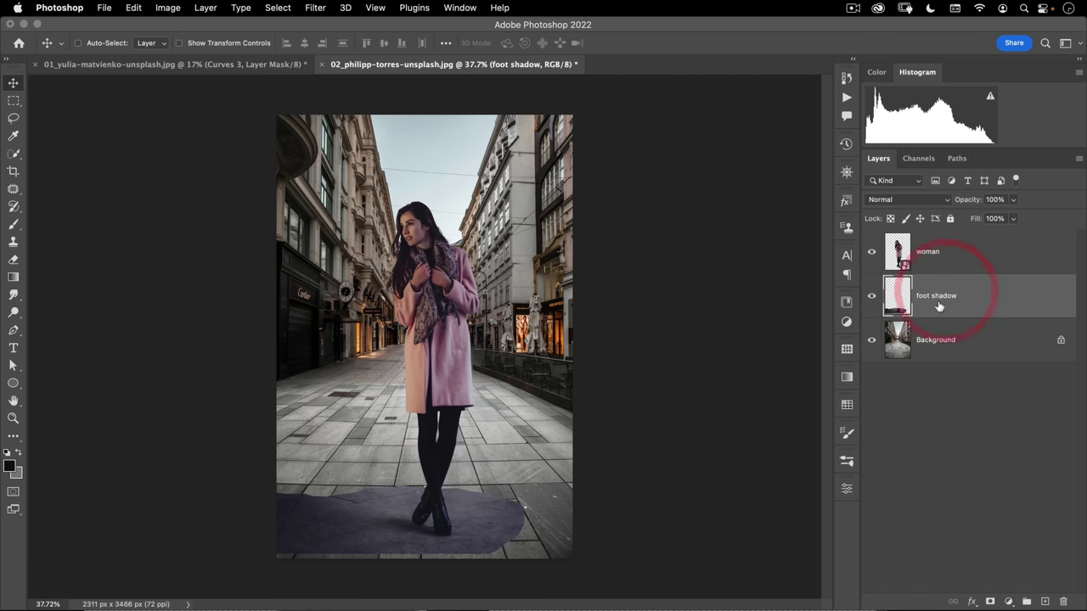
{"action": "right_click", "coordinate": [957, 295]}
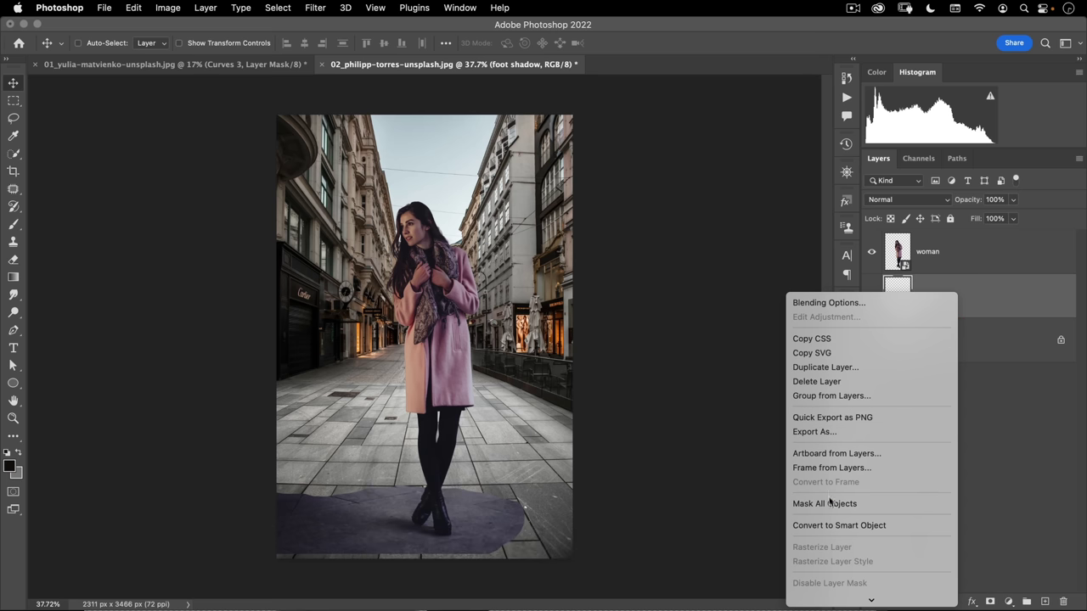
{"action": "left_click", "coordinate": [830, 525]}
- Brighten the foot shadow layer with a Curves adjustment that moves the white point to input 117
{"action": "key", "text": "super+space"}
{"action": "left_click_drag", "start_coordinate": [451, 475], "coordinate": [449, 473]}
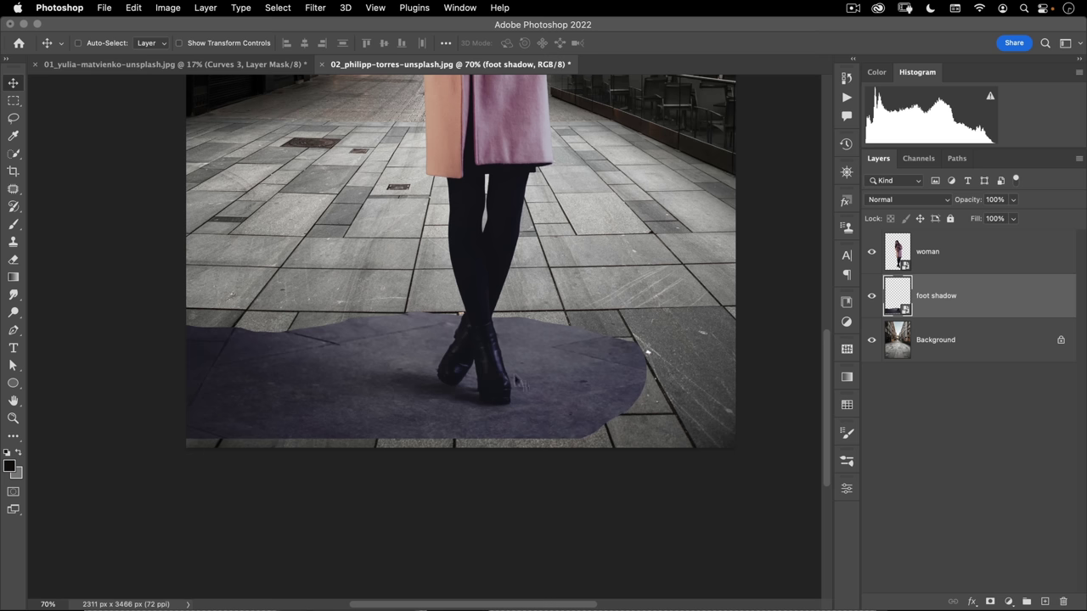
{"action": "left_click", "coordinate": [167, 8]}
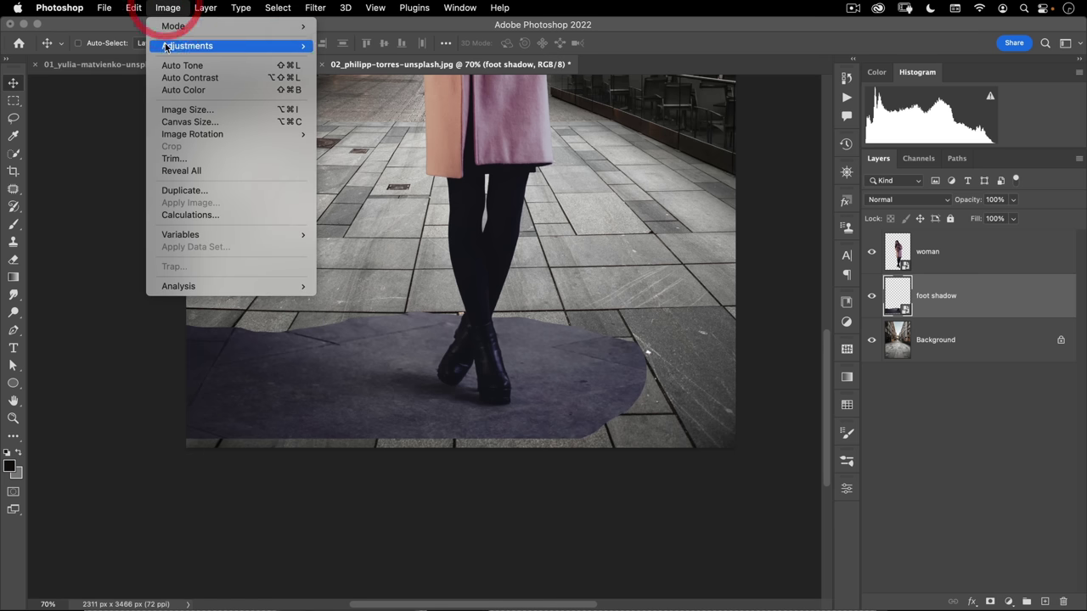
{"action": "mouse_move", "coordinate": [204, 46]}
{"action": "left_click", "coordinate": [348, 72]}
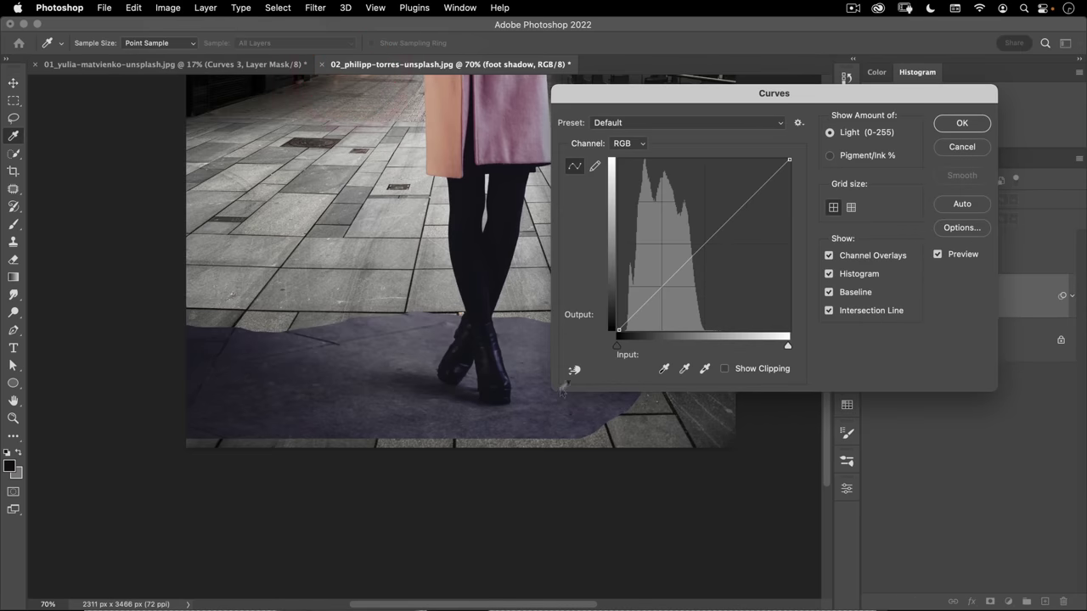
{"action": "left_click_drag", "start_coordinate": [613, 90], "coordinate": [709, 103]}
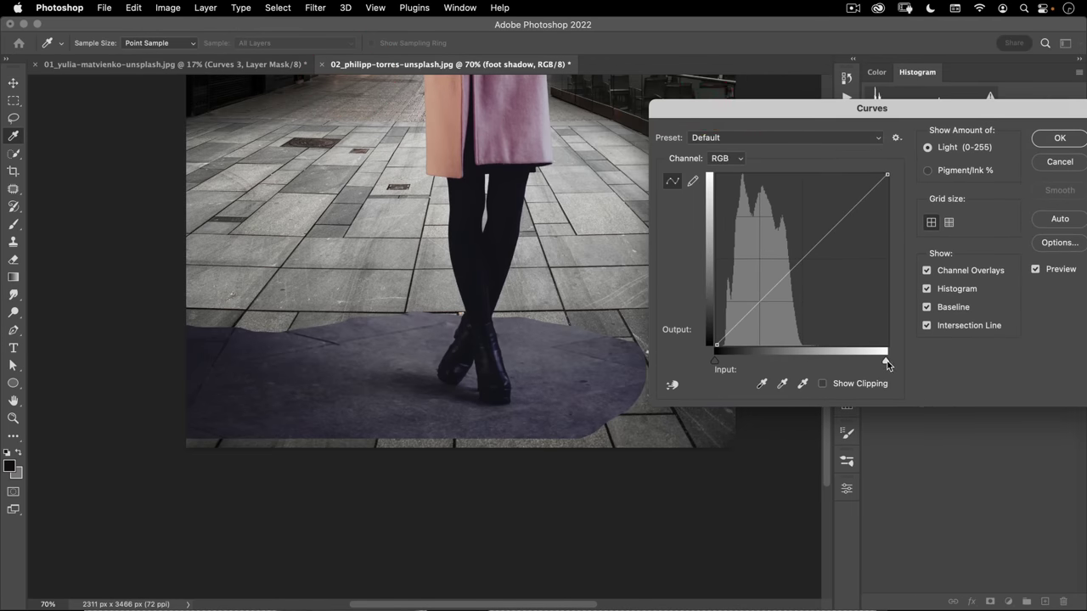
{"action": "left_click_drag", "start_coordinate": [887, 364], "coordinate": [793, 360]}
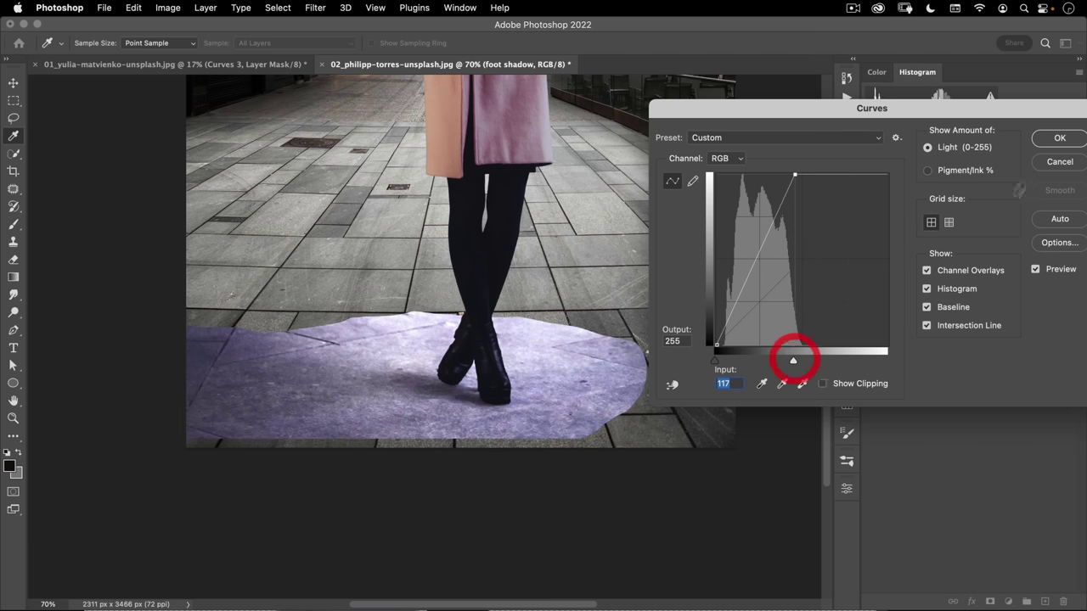
{"action": "left_click", "coordinate": [1057, 141]}
- Desaturate the foot shadow layer with a Hue/Saturation adjustment at a saturation of -100
{"action": "left_click", "coordinate": [168, 8]}
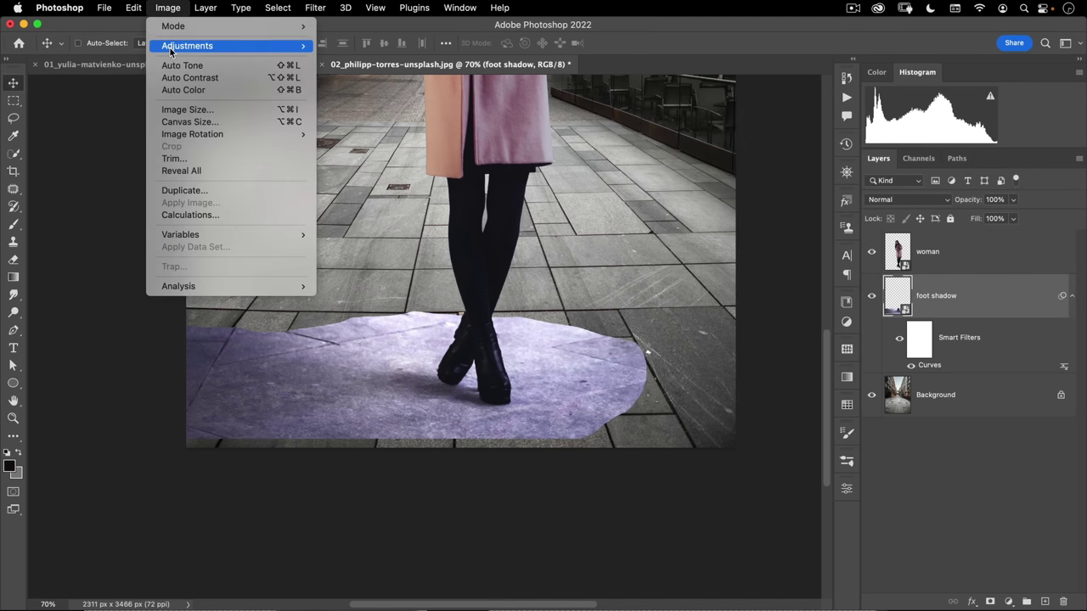
{"action": "mouse_move", "coordinate": [187, 46]}
{"action": "left_click", "coordinate": [374, 114]}
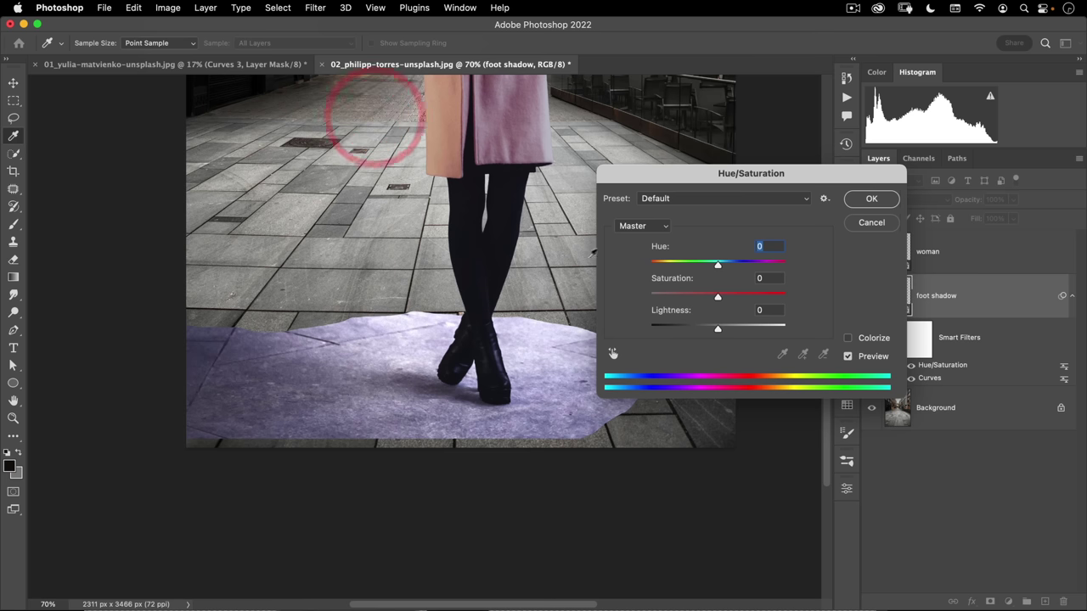
{"action": "left_click_drag", "start_coordinate": [718, 296], "coordinate": [521, 292]}
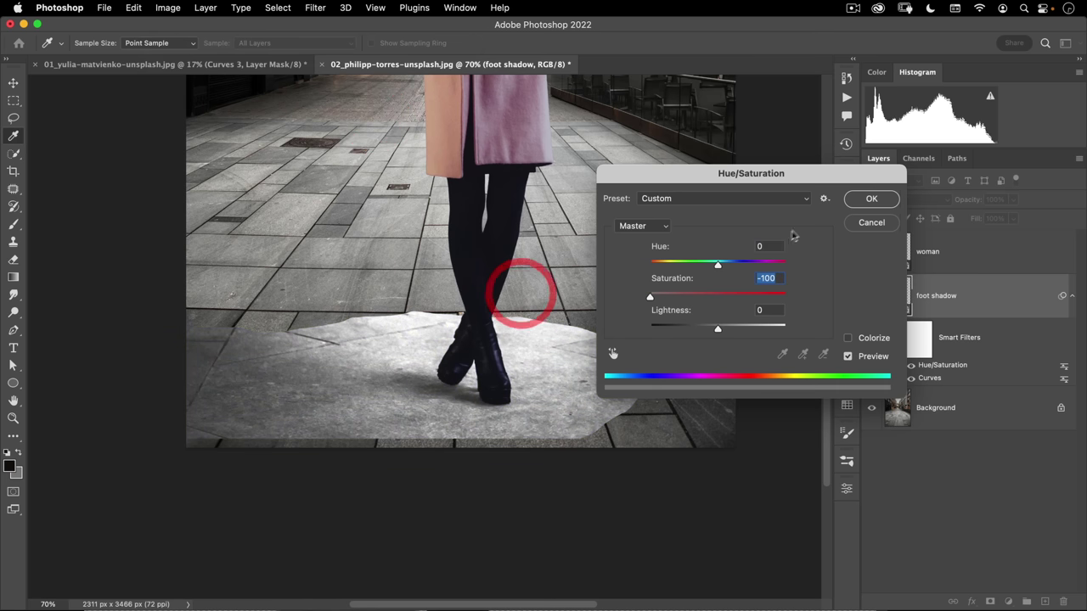
{"action": "left_click", "coordinate": [871, 199]}
- Set the foot shadow layer's blend mode to Multiply and add a layer mask for painting with the Brush tool
{"action": "left_click", "coordinate": [887, 200]}
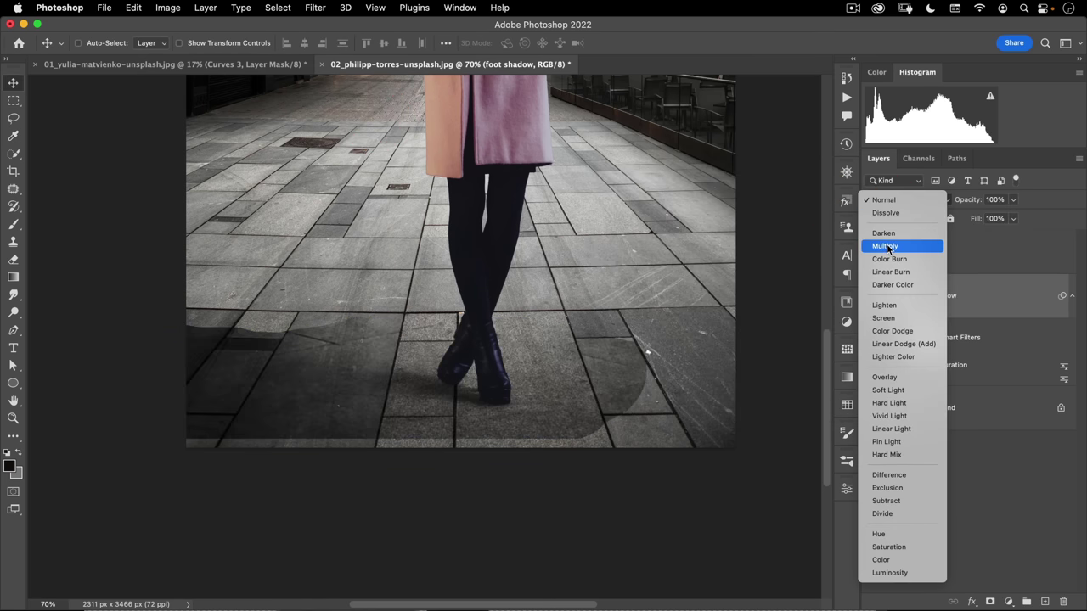
{"action": "left_click", "coordinate": [888, 247]}
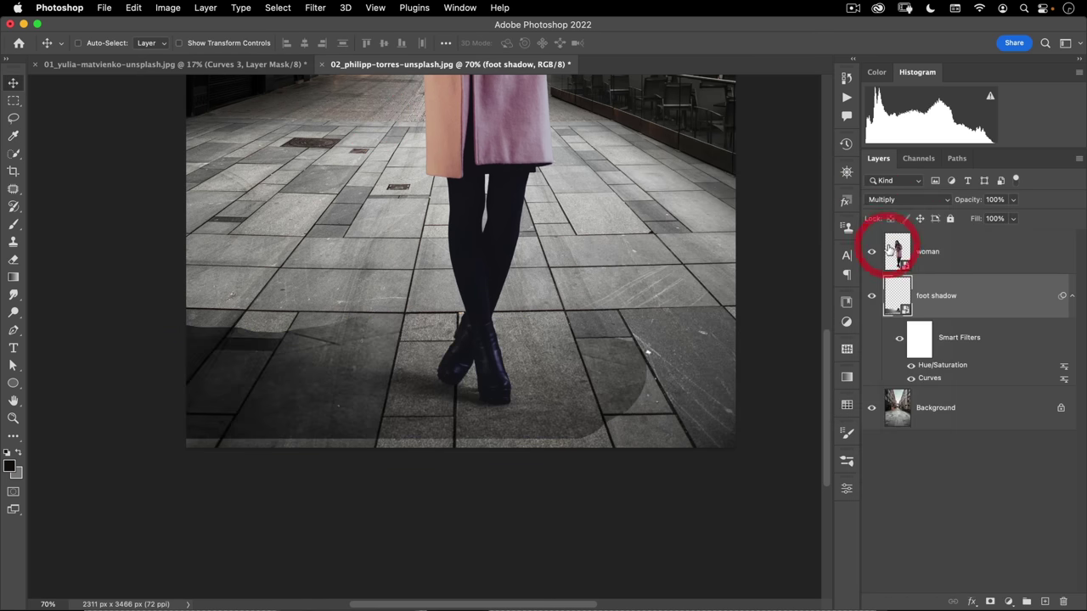
{"action": "left_click", "coordinate": [989, 602]}
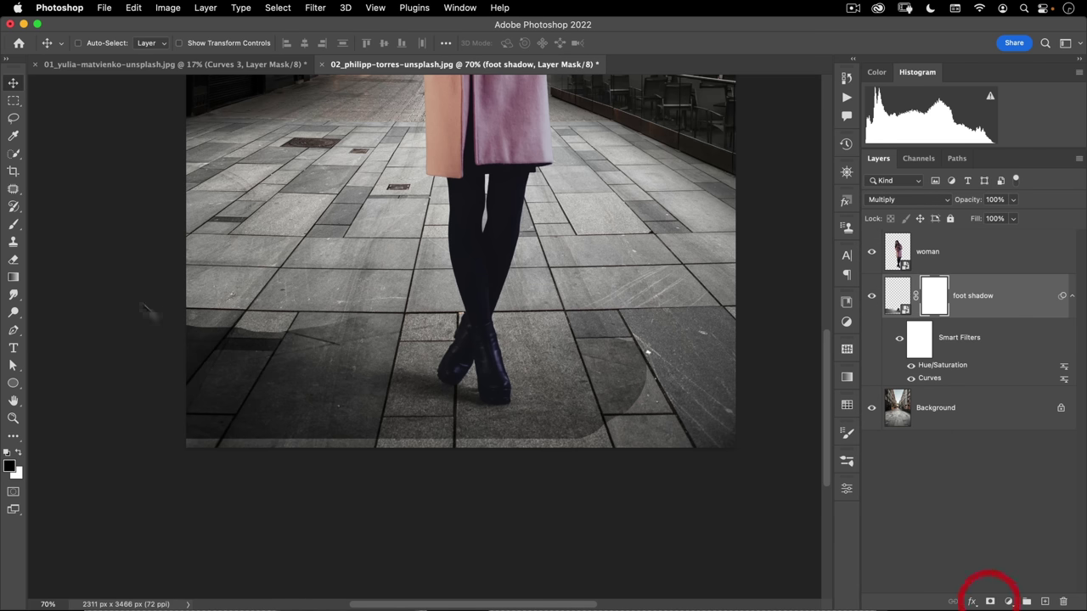
{"action": "left_click", "coordinate": [11, 227]}
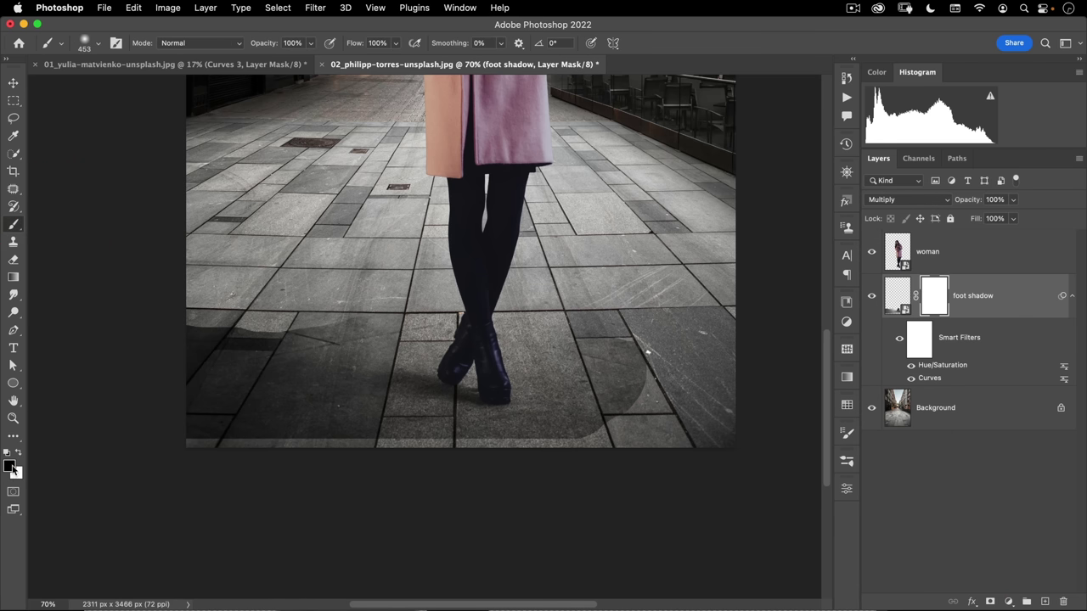
- Paint black on the foot shadow mask with a 450 px soft round brush to hide the shadow's hard outer edges
{"action": "right_click", "coordinate": [291, 156]}
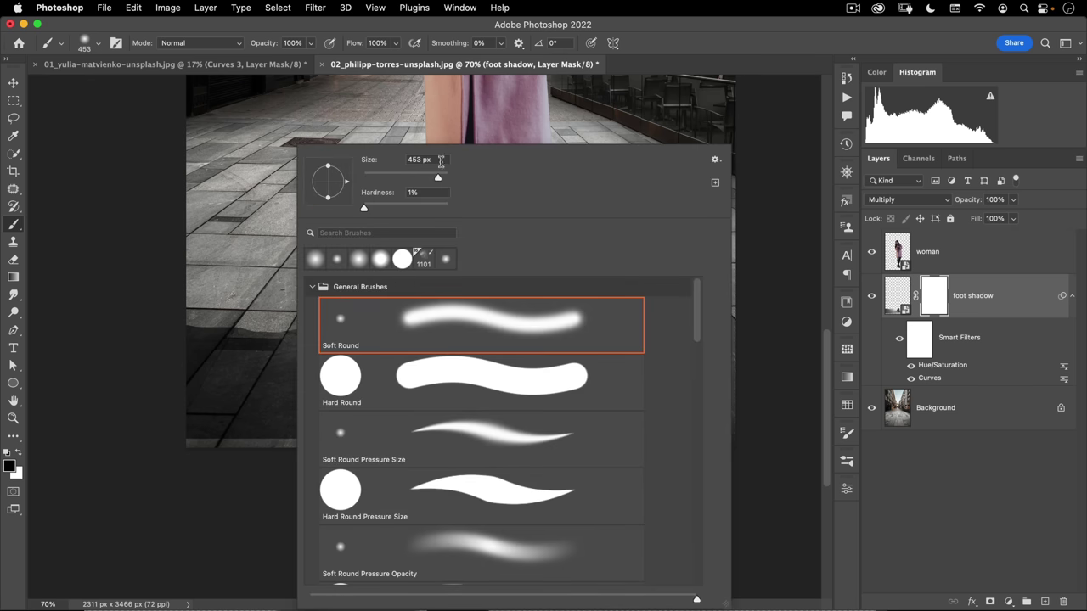
{"action": "type", "text": "450"}
{"action": "key", "text": "Return"}
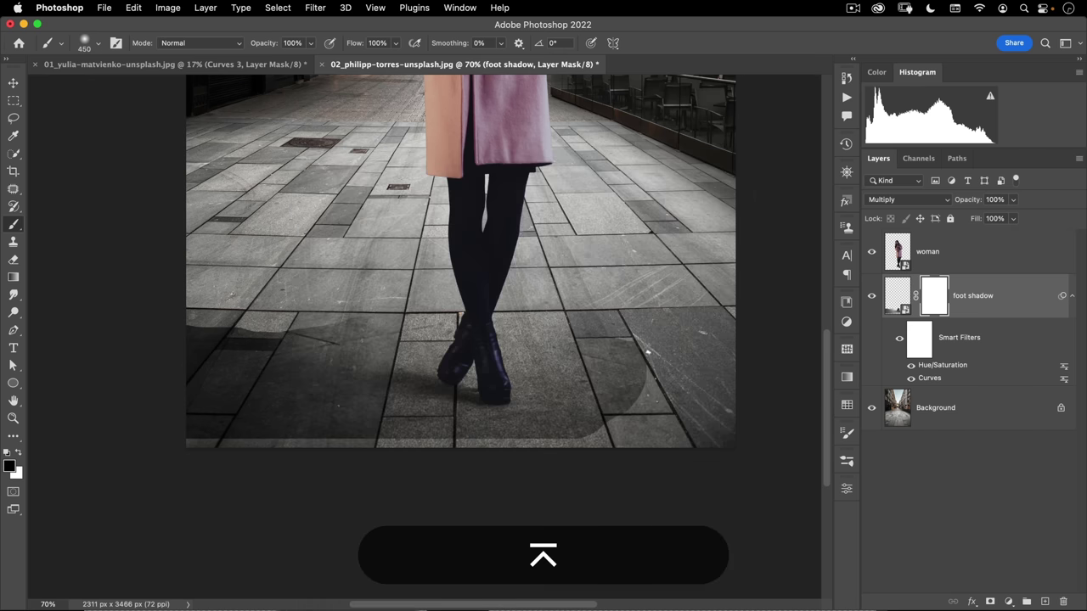
{"action": "mouse_move", "coordinate": [625, 378]}
{"action": "left_mouse_down"}
{"action": "mouse_move", "coordinate": [593, 419]}
{"action": "mouse_move", "coordinate": [561, 430]}
{"action": "left_mouse_up"}
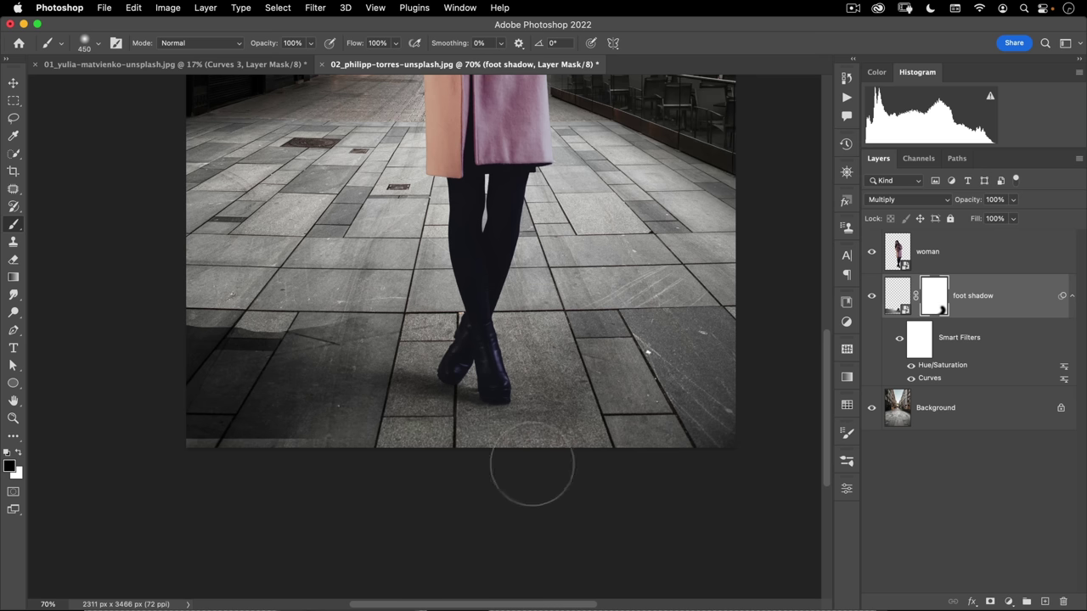
{"action": "left_click", "coordinate": [643, 381]}
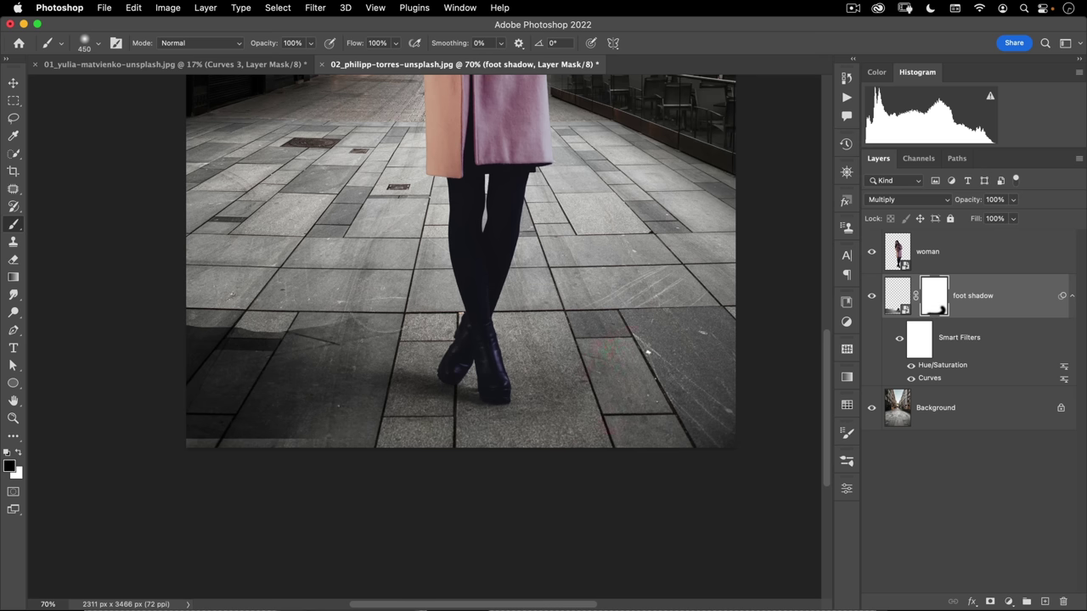
{"action": "mouse_move", "coordinate": [400, 331]}
{"action": "left_mouse_down"}
{"action": "mouse_move", "coordinate": [204, 339]}
{"action": "mouse_move", "coordinate": [70, 431]}
{"action": "left_mouse_up"}
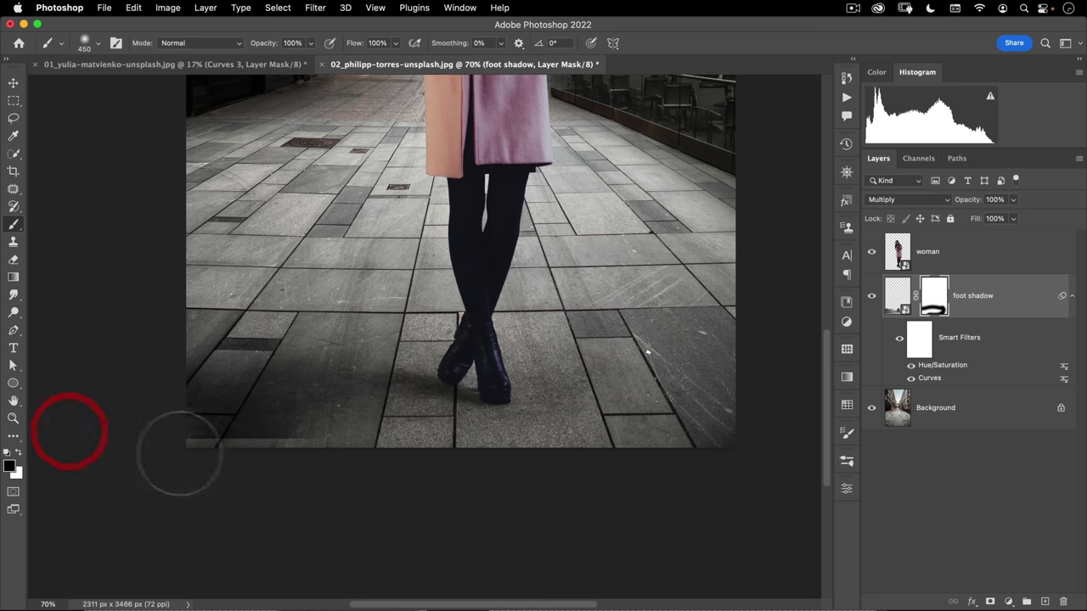
{"action": "left_click", "coordinate": [395, 473]}
{"action": "left_click", "coordinate": [96, 414]}
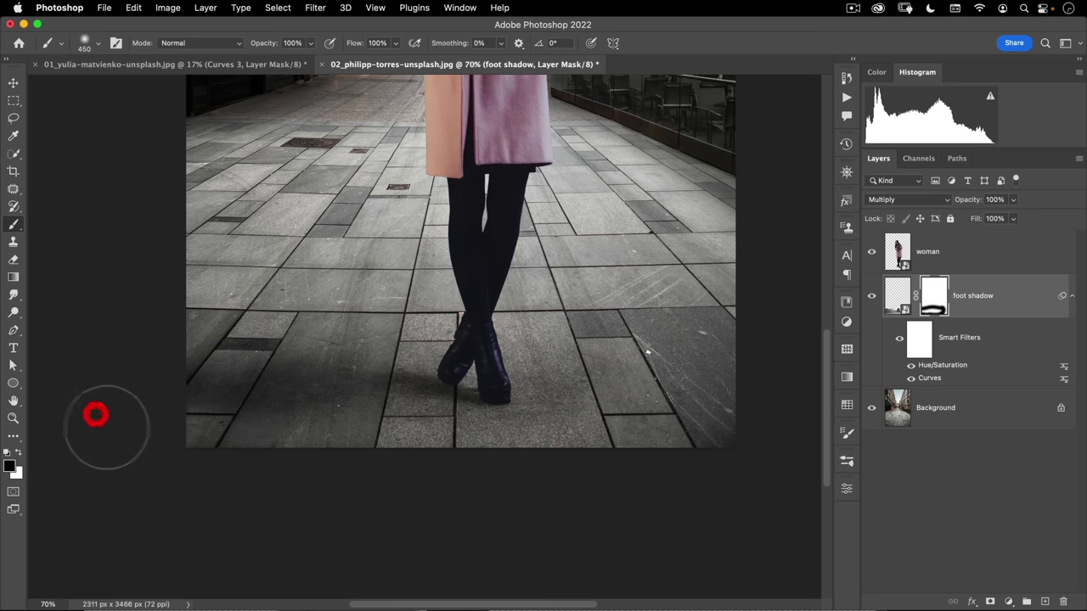
{"action": "left_click", "coordinate": [434, 480]}
{"action": "left_click", "coordinate": [176, 244]}
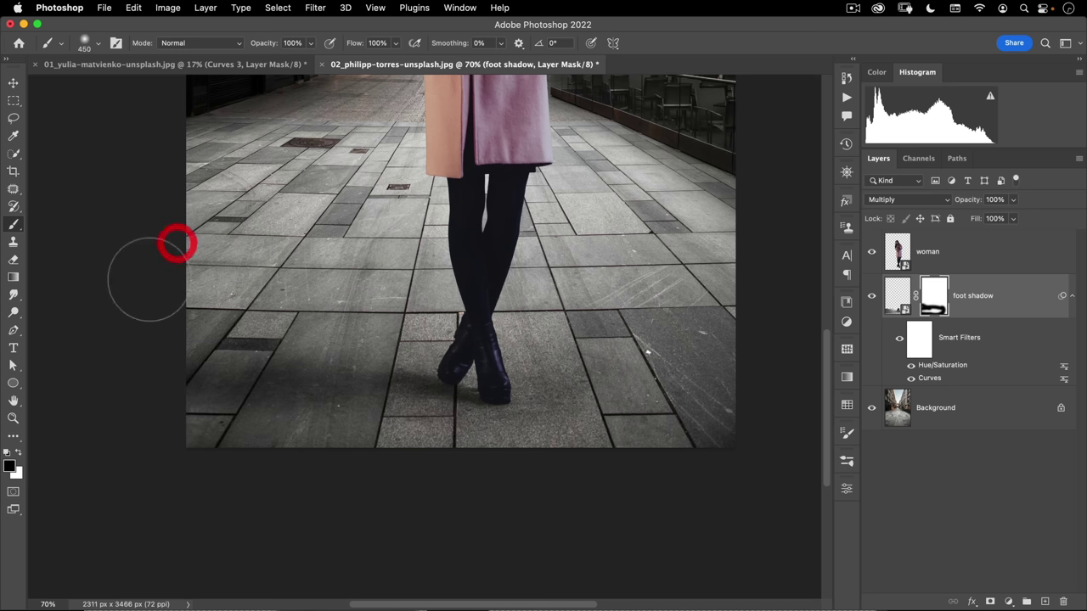
- Fade the left part of the foot shadow by drawing a linear black-to-transparent gradient on its layer mask
{"action": "left_click", "coordinate": [13, 277]}
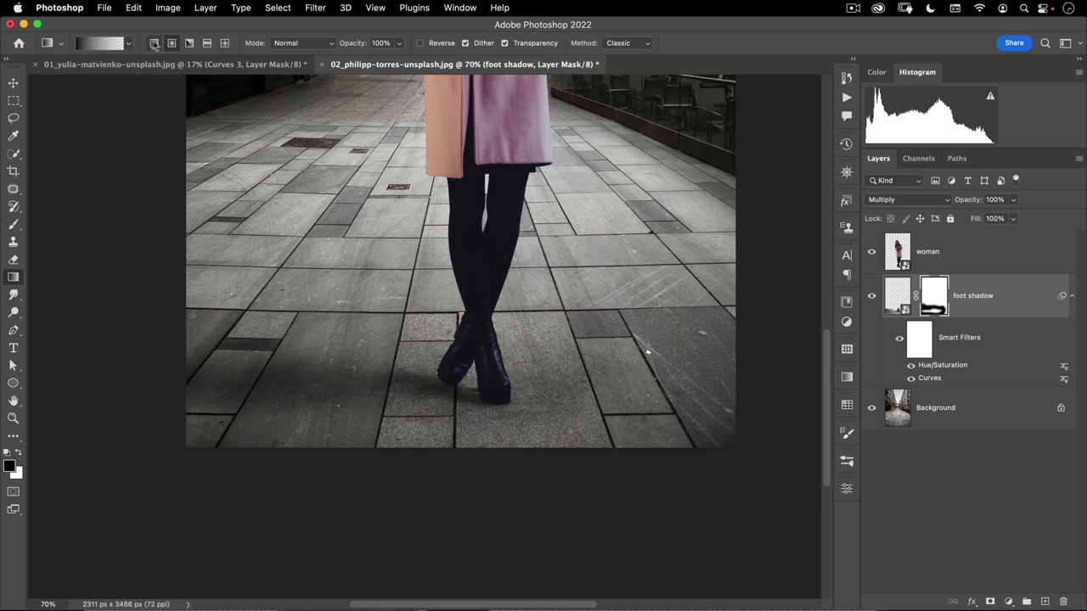
{"action": "left_click", "coordinate": [129, 43]}
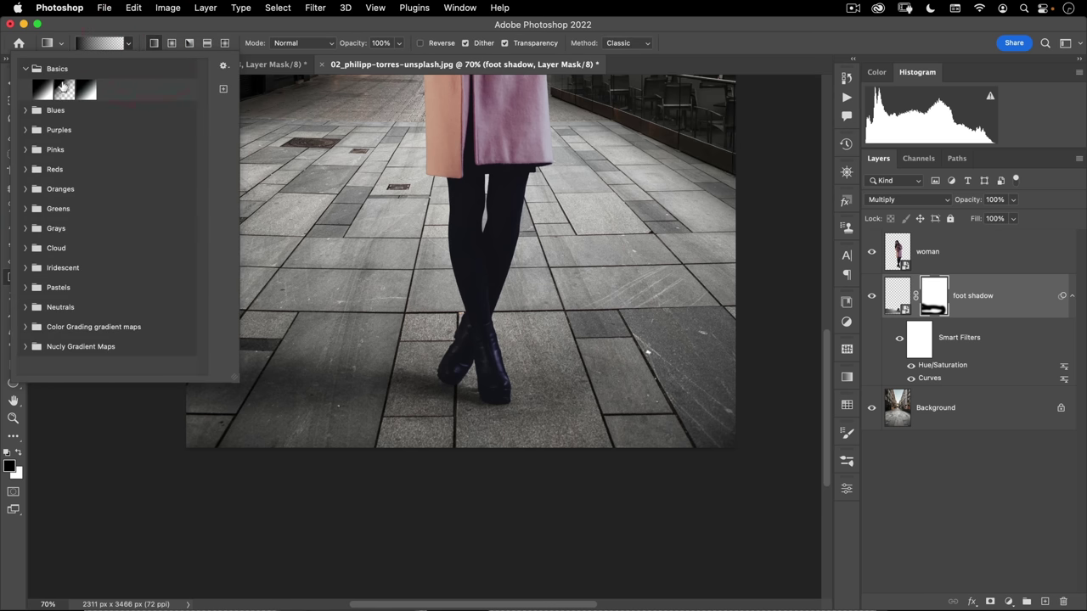
{"action": "left_click", "coordinate": [64, 89]}
{"action": "left_click", "coordinate": [100, 38]}
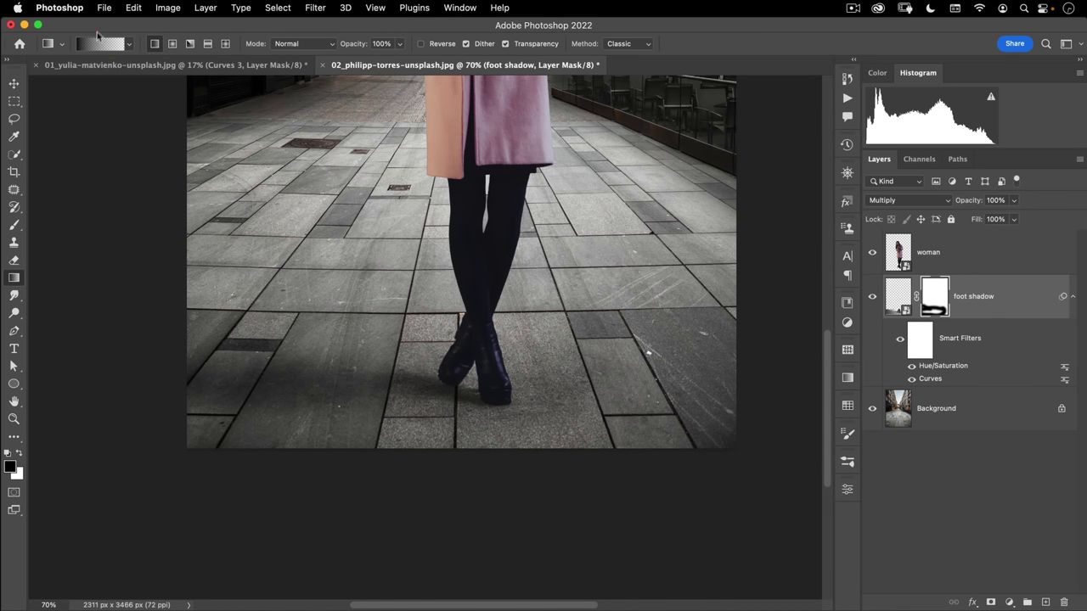
{"action": "left_click_drag", "start_coordinate": [340, 404], "coordinate": [297, 293]}
- Examine the full composite to judge how the woman and her foot shadow blend with the street
{"action": "key", "text": "super+space"}
{"action": "left_click", "coordinate": [298, 293]}
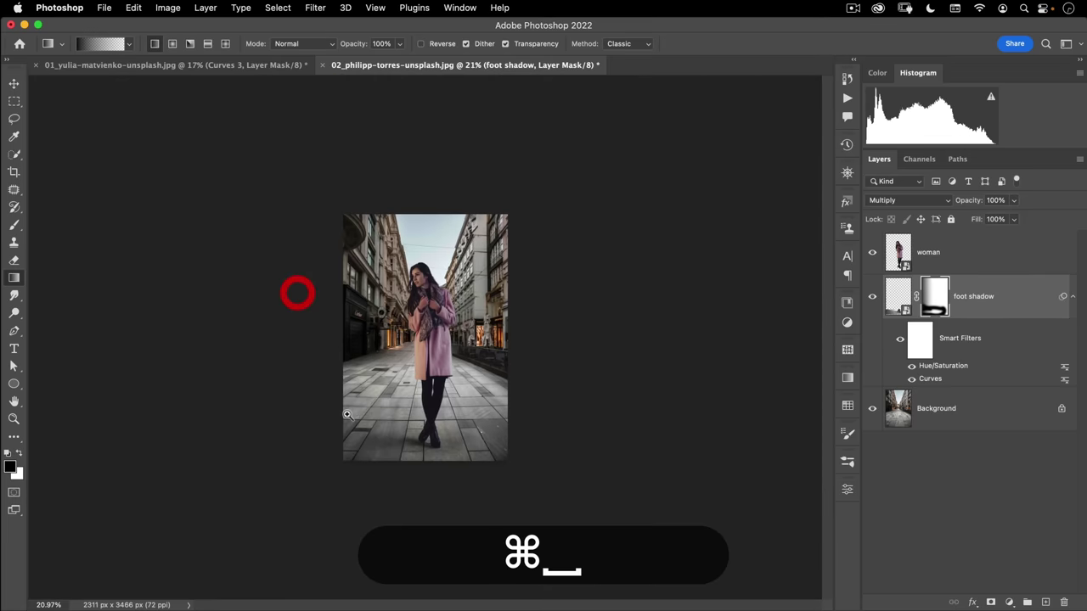
{"action": "left_click", "coordinate": [369, 400]}
{"action": "key", "text": "super+space"}
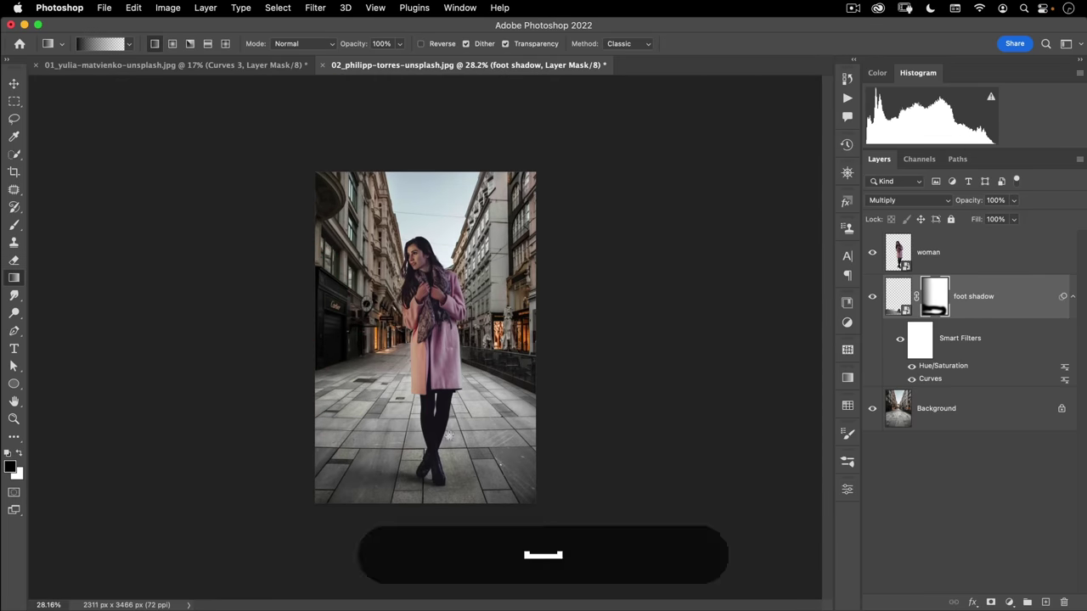
{"action": "left_click_drag", "start_coordinate": [427, 340], "coordinate": [480, 425]}
{"action": "left_click", "coordinate": [479, 382]}
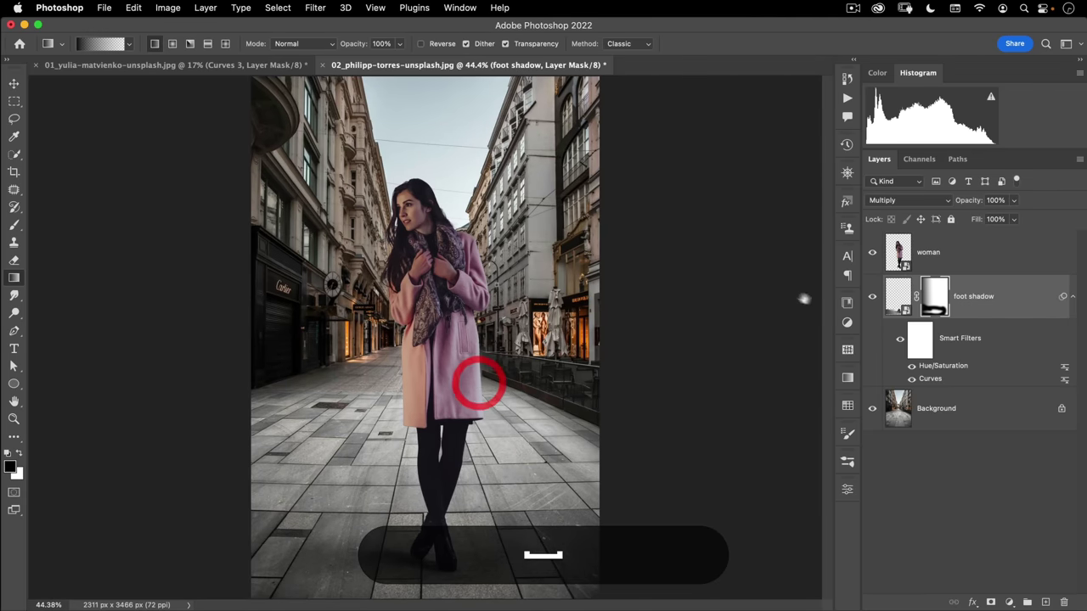
{"action": "key", "text": "super+space"}
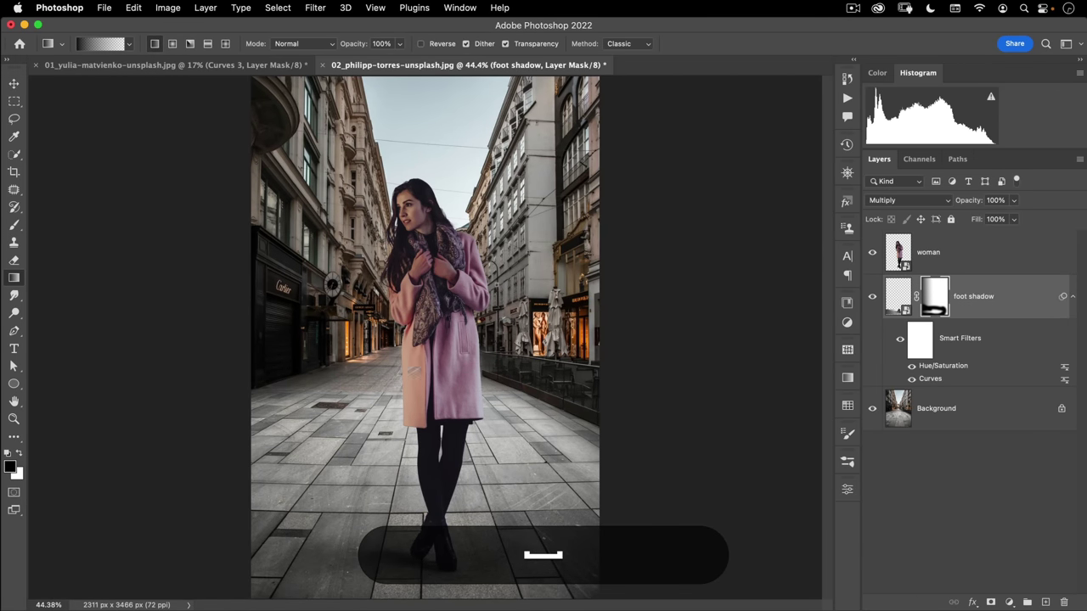
{"action": "left_click_drag", "start_coordinate": [413, 371], "coordinate": [387, 382]}
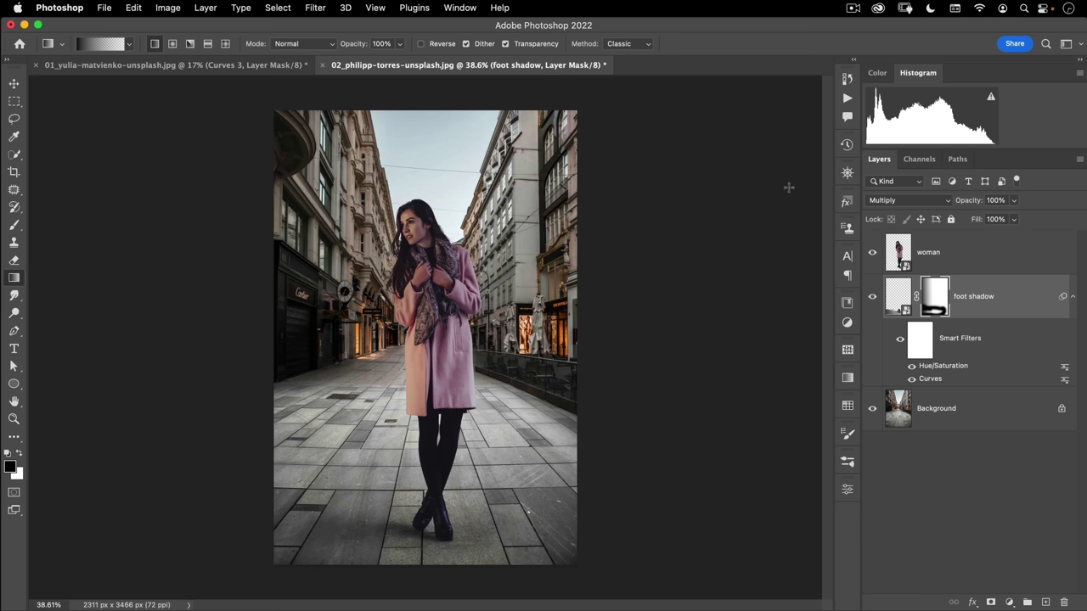
- Apply a Hue/Saturation adjustment to the woman layer, setting the Magentas saturation to -90
{"action": "key", "text": "v"}
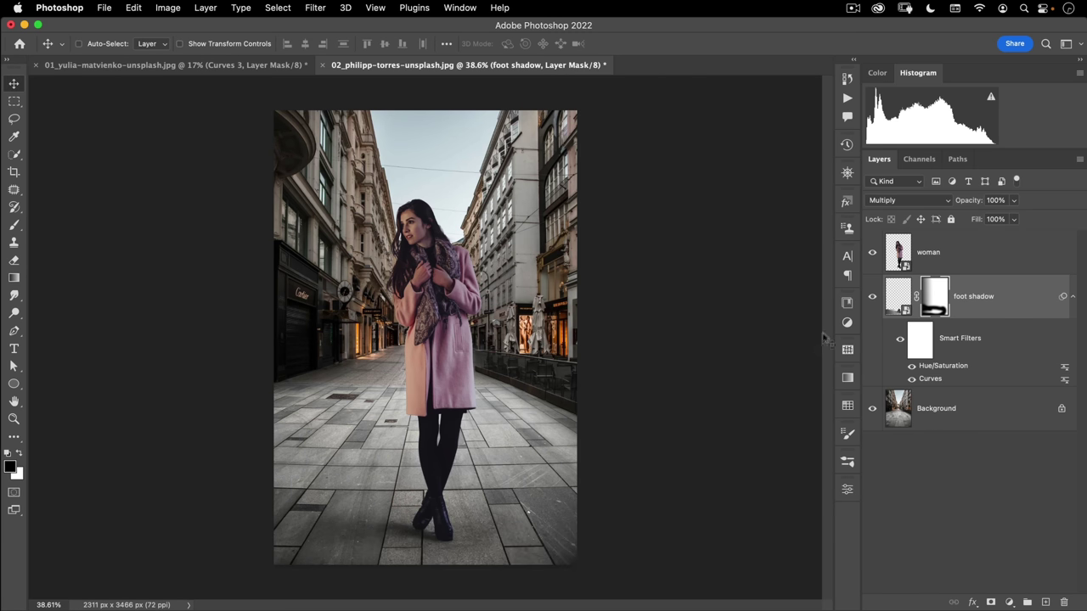
{"action": "left_click", "coordinate": [937, 245]}
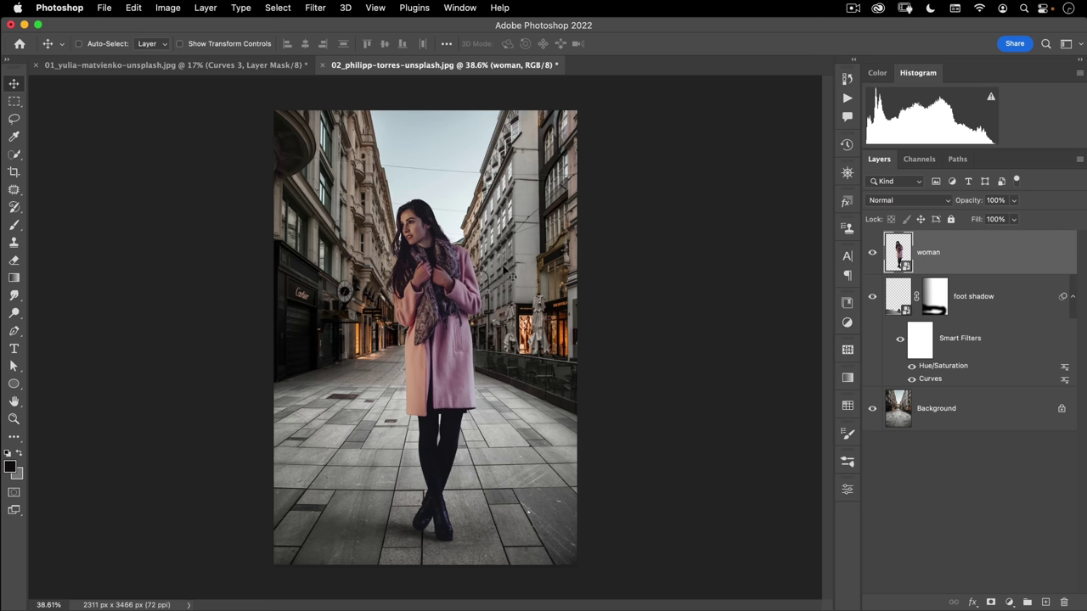
{"action": "key", "text": "space"}
{"action": "left_click", "coordinate": [479, 340]}
{"action": "left_click", "coordinate": [170, 9]}
{"action": "mouse_move", "coordinate": [187, 46]}
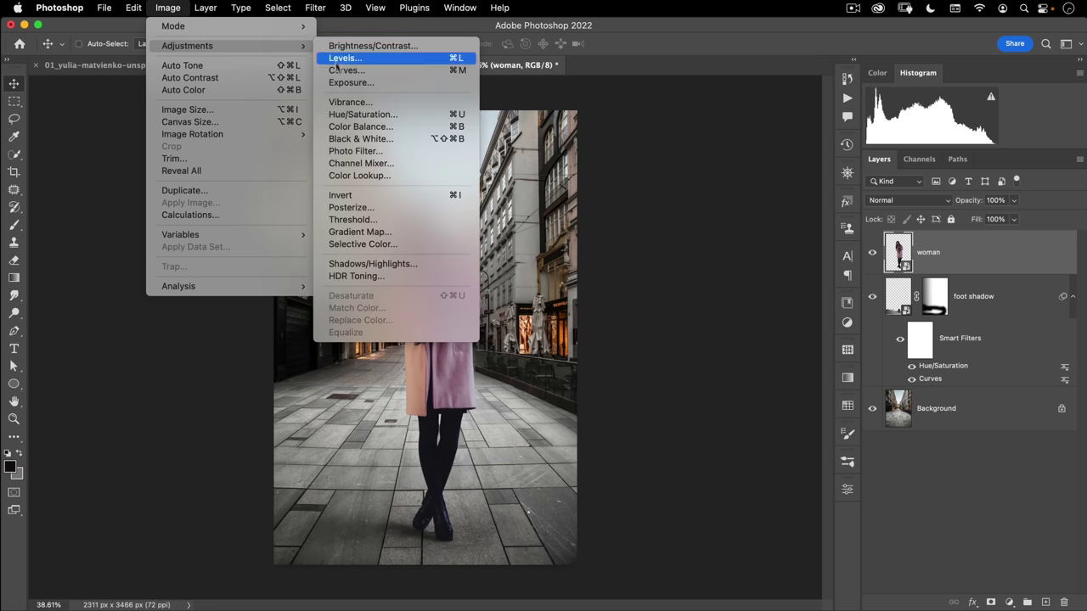
{"action": "left_click", "coordinate": [350, 114]}
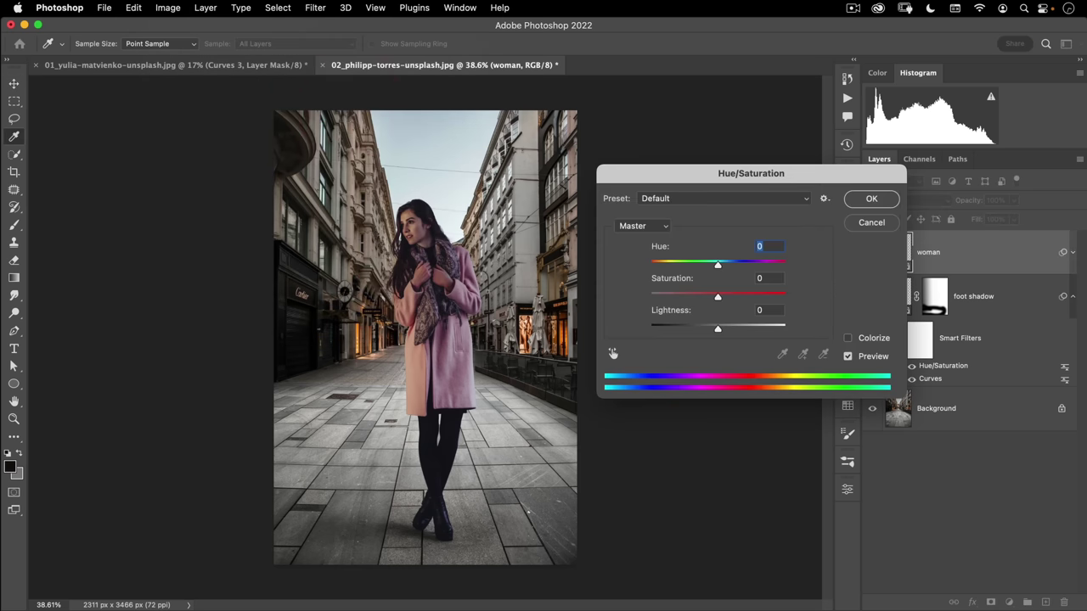
{"action": "left_click", "coordinate": [647, 227]}
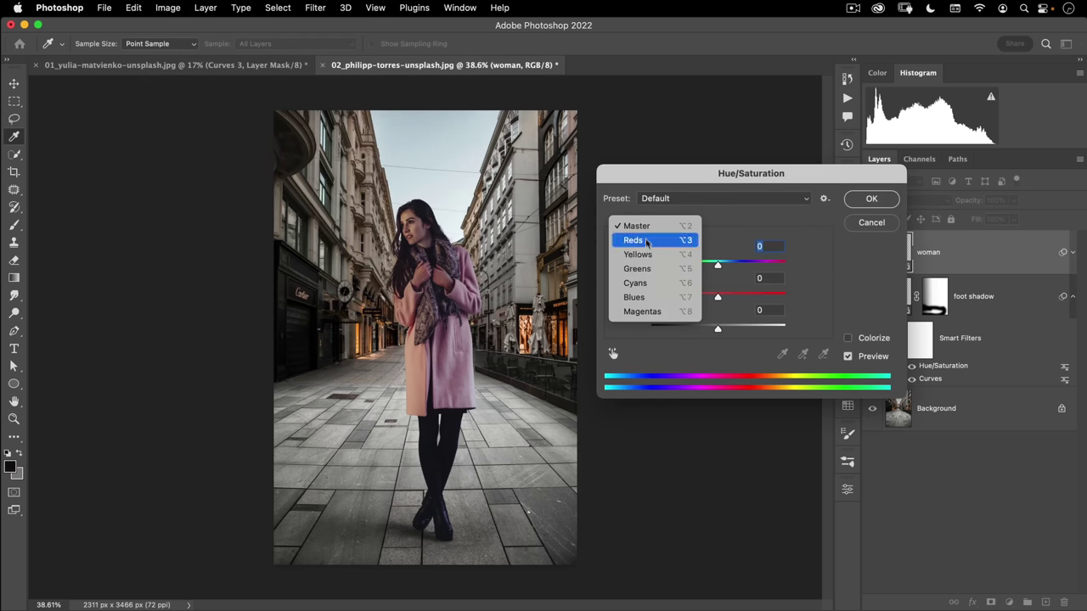
{"action": "left_click", "coordinate": [651, 312]}
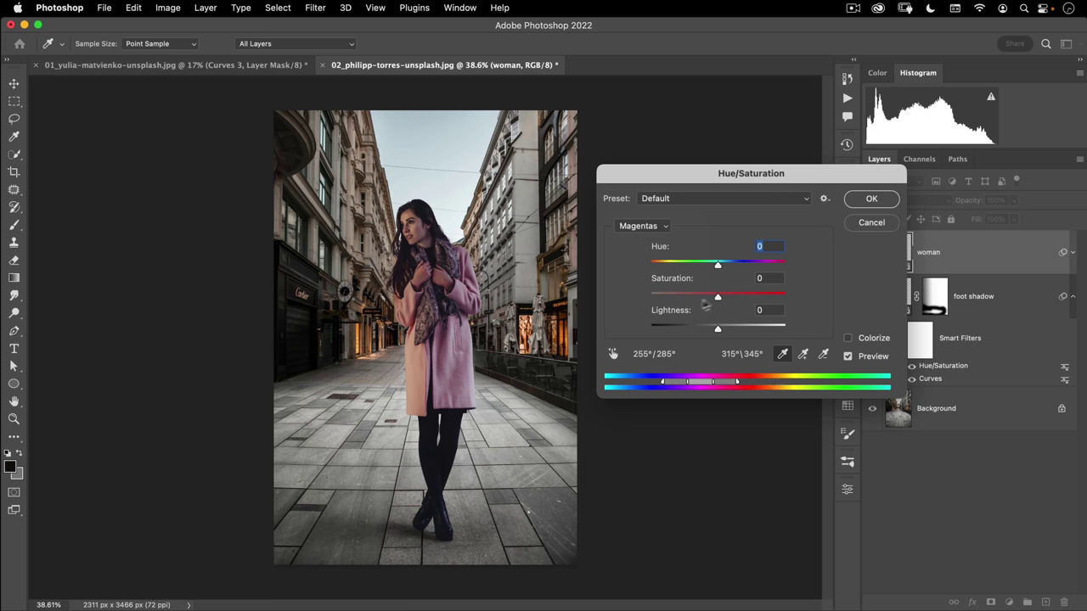
{"action": "left_click_drag", "start_coordinate": [716, 297], "coordinate": [659, 305]}
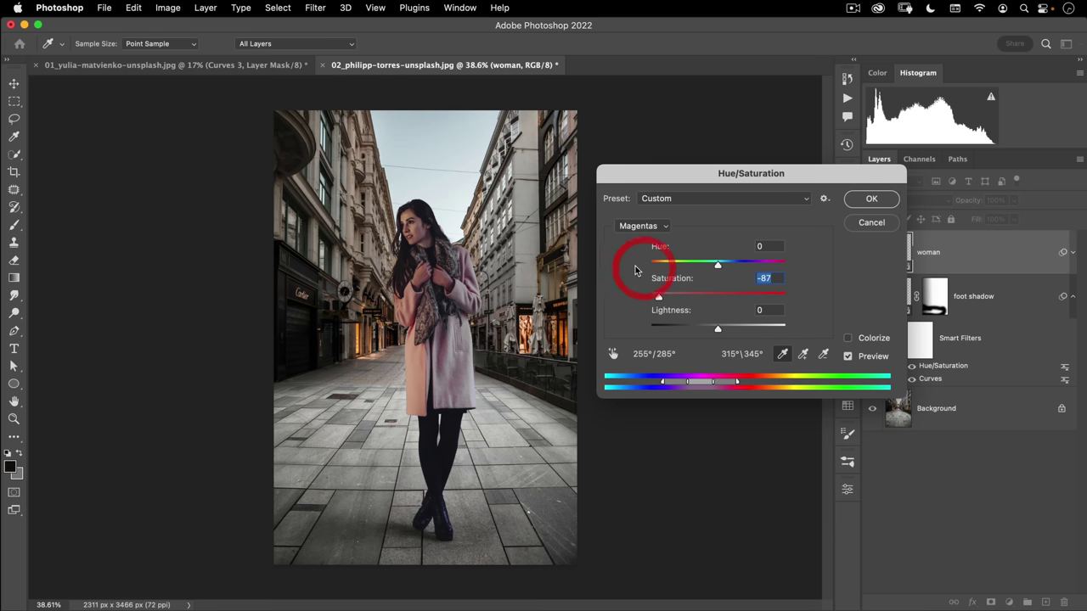
{"action": "type", "text": "-90"}
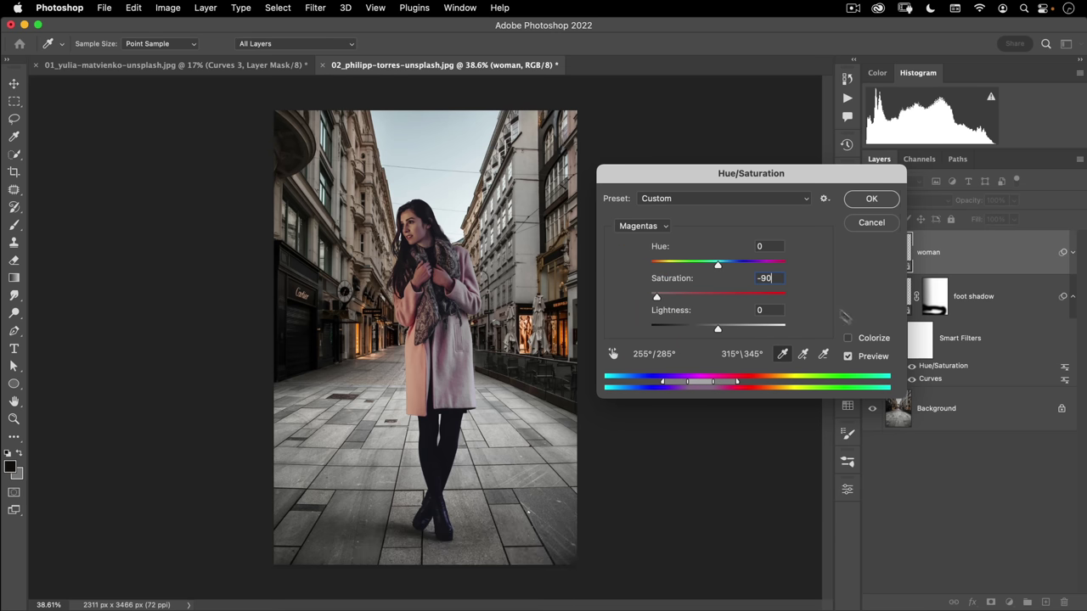
- Shift the Magentas color range to 265°/295° and 325°\355° and apply the Hue/Saturation adjustment
{"action": "left_click", "coordinate": [823, 285]}
{"action": "mouse_move", "coordinate": [702, 385]}
{"action": "left_mouse_down"}
{"action": "mouse_move", "coordinate": [744, 383]}
{"action": "mouse_move", "coordinate": [688, 389]}
{"action": "mouse_move", "coordinate": [720, 384]}
{"action": "mouse_move", "coordinate": [695, 388]}
{"action": "mouse_move", "coordinate": [704, 388]}
{"action": "left_mouse_up"}
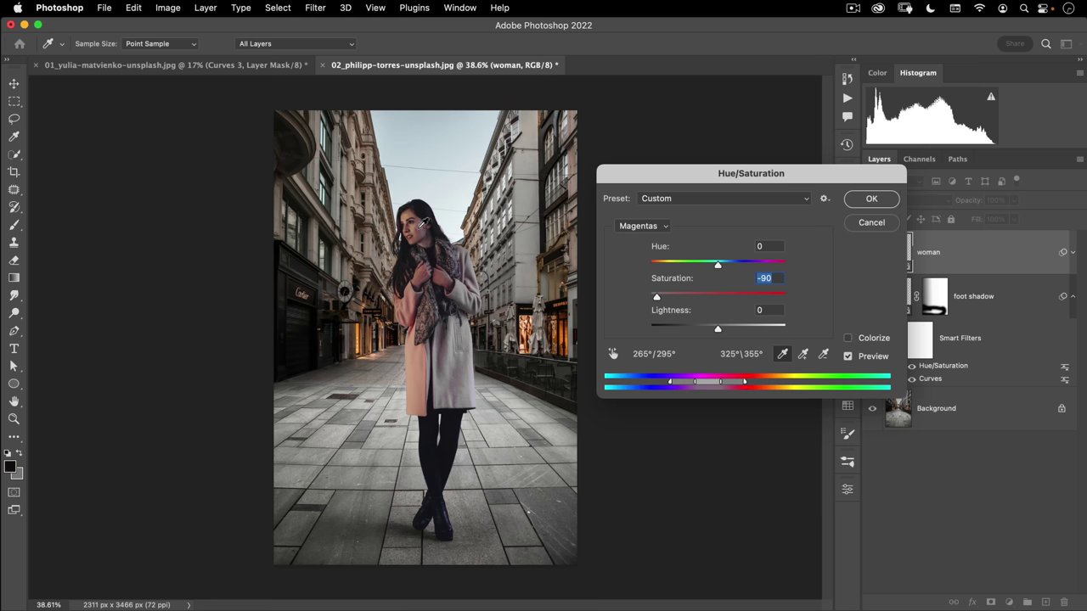
{"action": "left_click", "coordinate": [870, 201]}
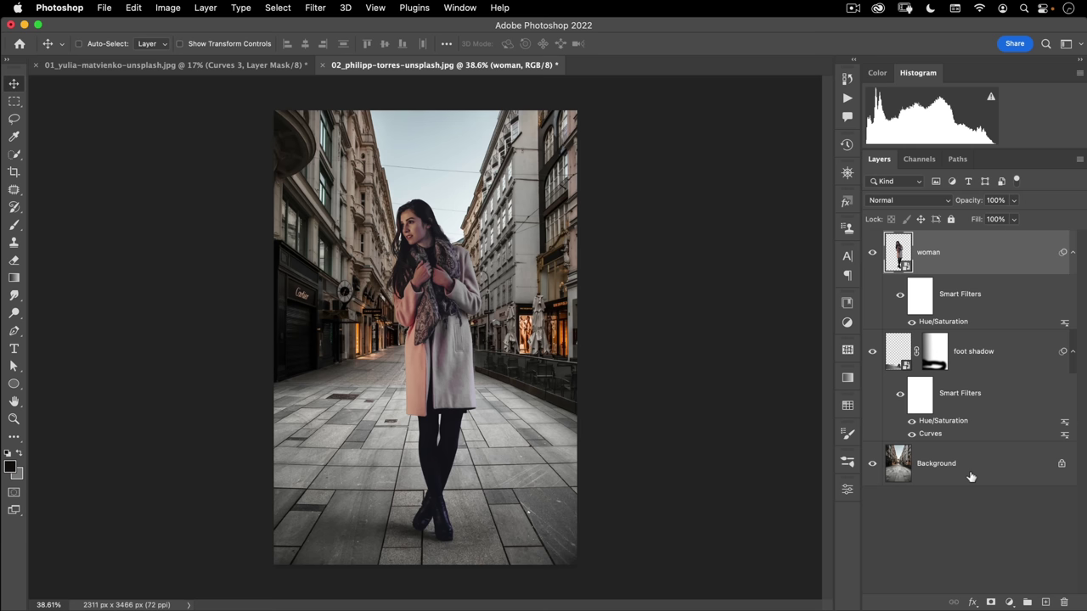
- Duplicate the Background layer and open the Neural Filters workspace for the copy
{"action": "left_click", "coordinate": [941, 466]}
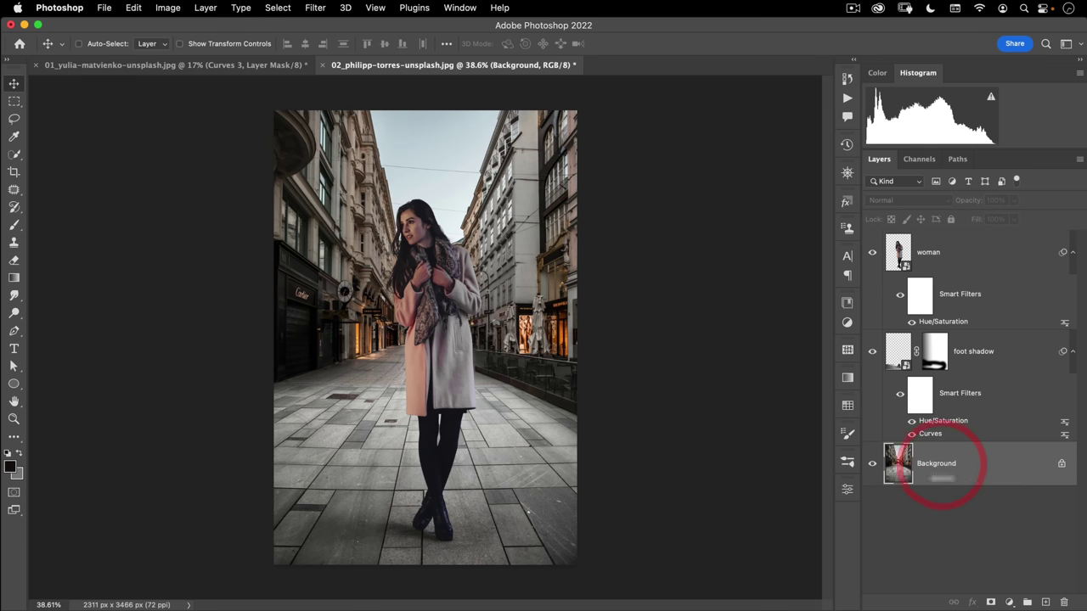
{"action": "left_click_drag", "start_coordinate": [945, 471], "coordinate": [1046, 601]}
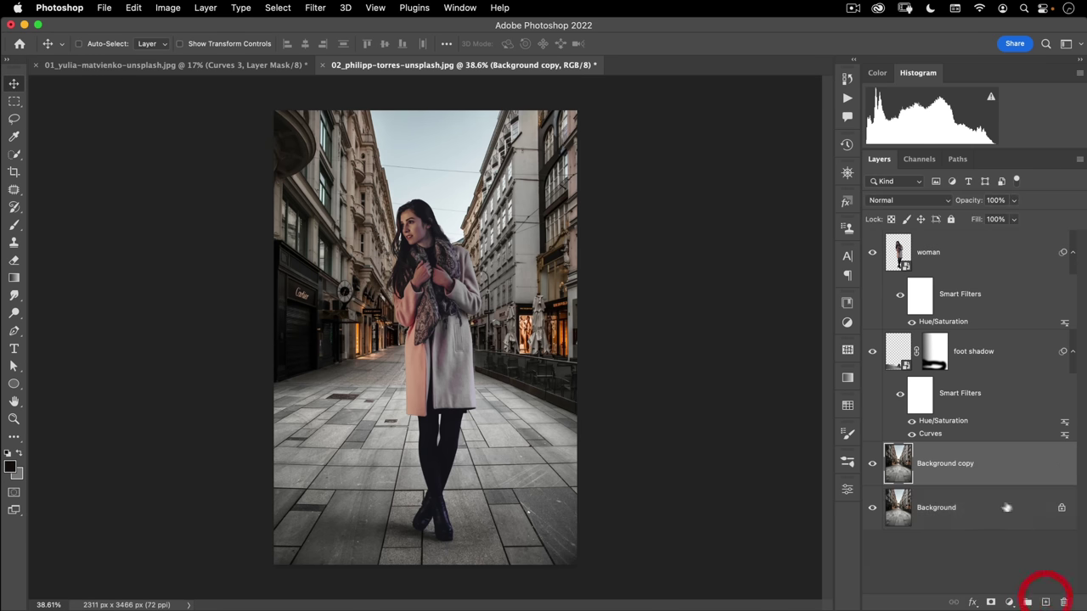
{"action": "left_click", "coordinate": [316, 8]}
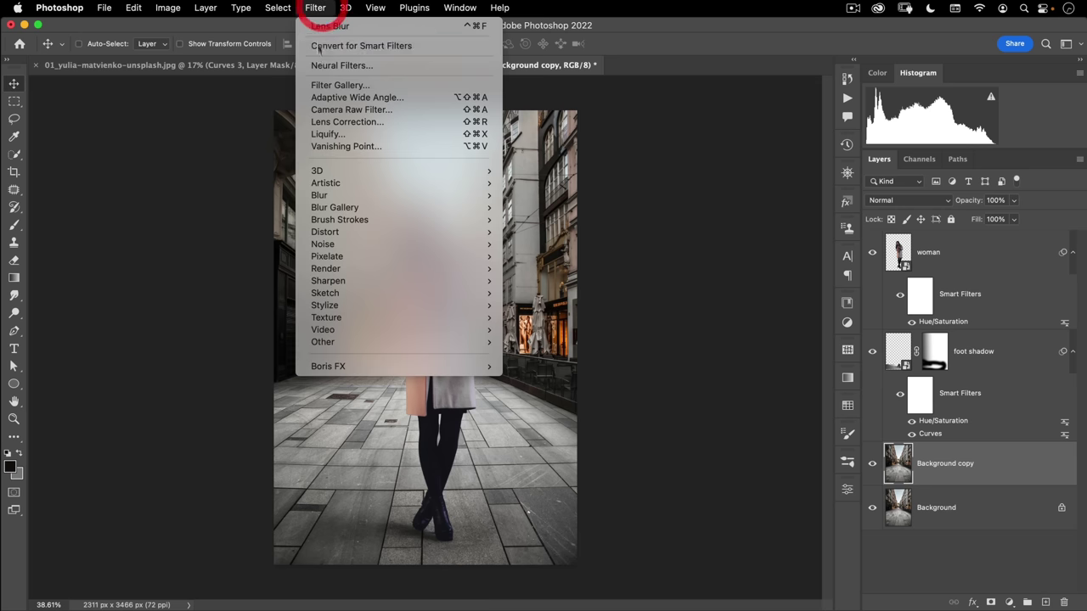
{"action": "left_click", "coordinate": [350, 64]}
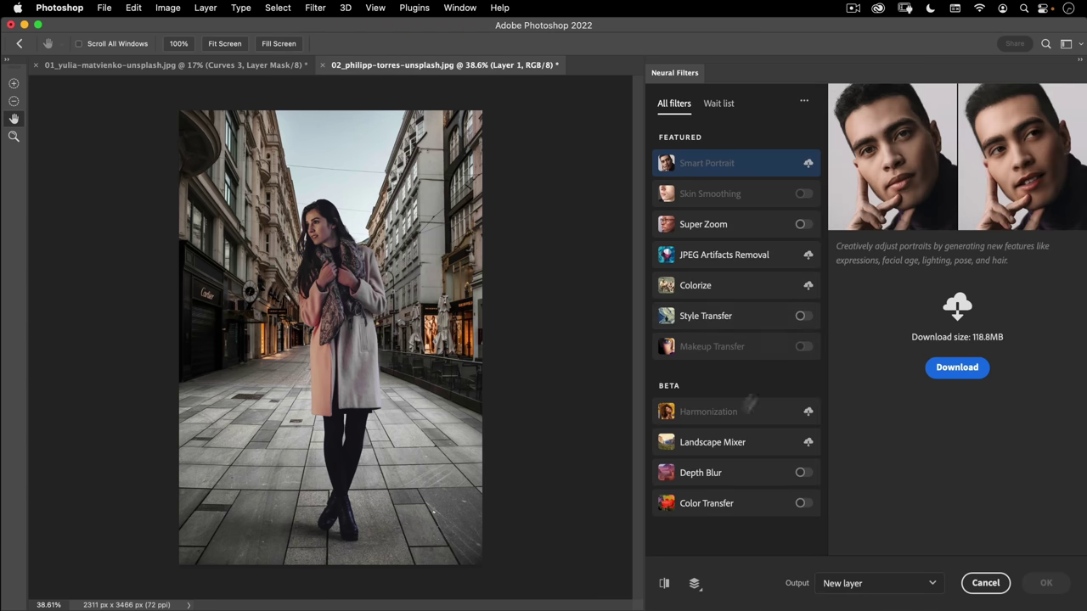
- Output only the Depth Blur depth map of the street to a new layer, and hide all other layers
{"action": "left_click", "coordinate": [802, 473]}
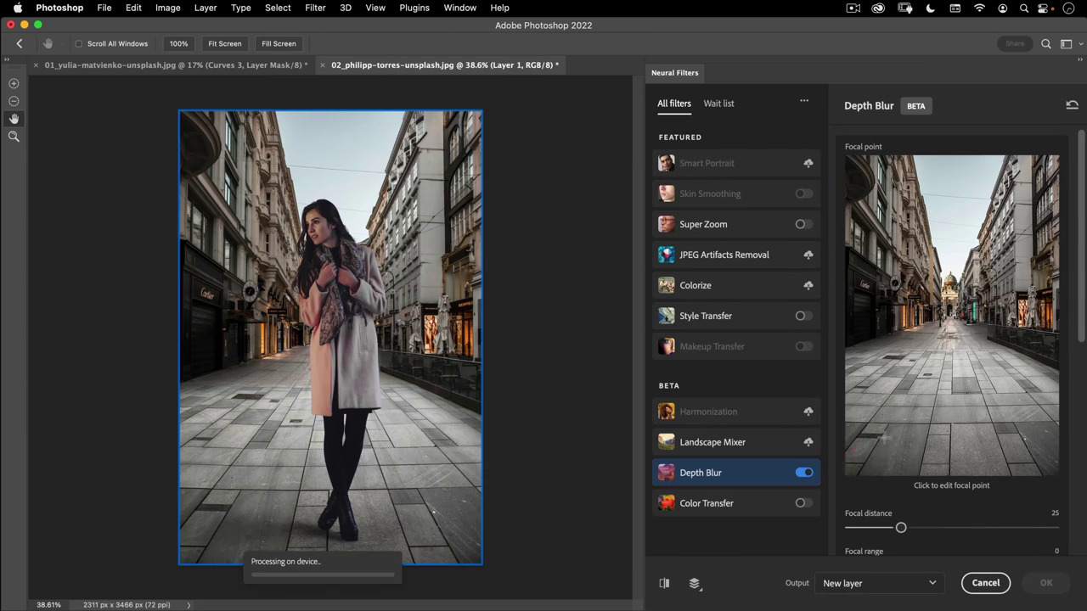
{"action": "scroll", "coordinate": [902, 441], "scroll_direction": "down", "scroll_amount": 8}
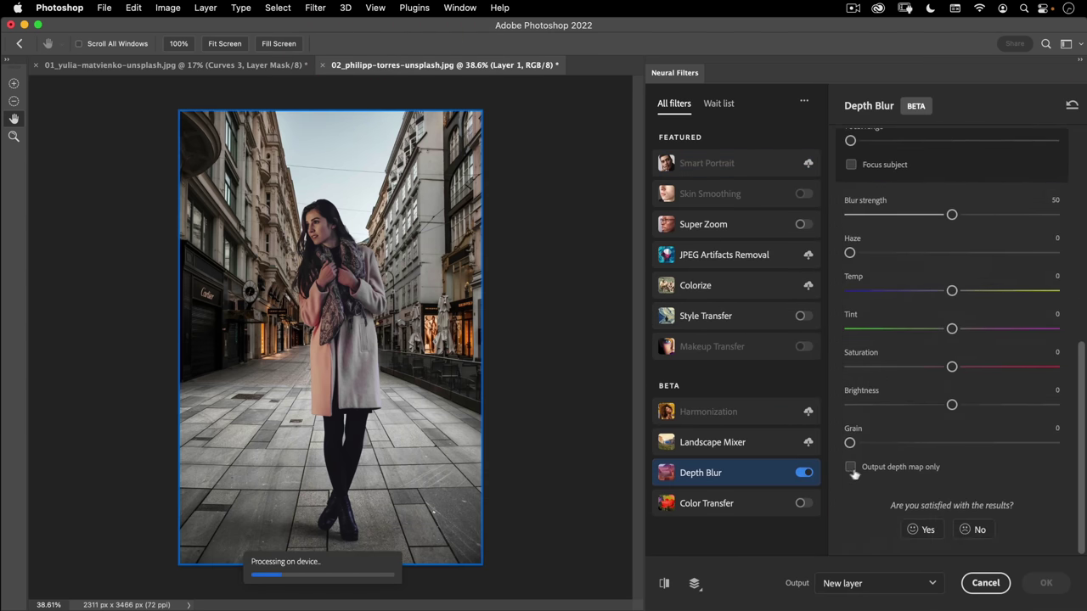
{"action": "left_click", "coordinate": [851, 467]}
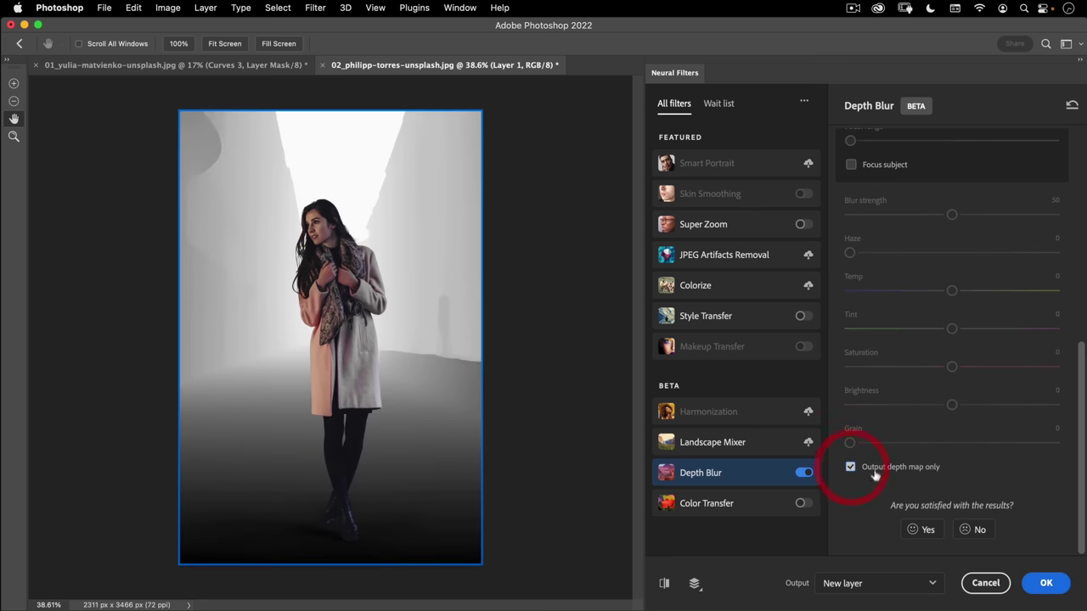
{"action": "left_click", "coordinate": [1047, 582]}
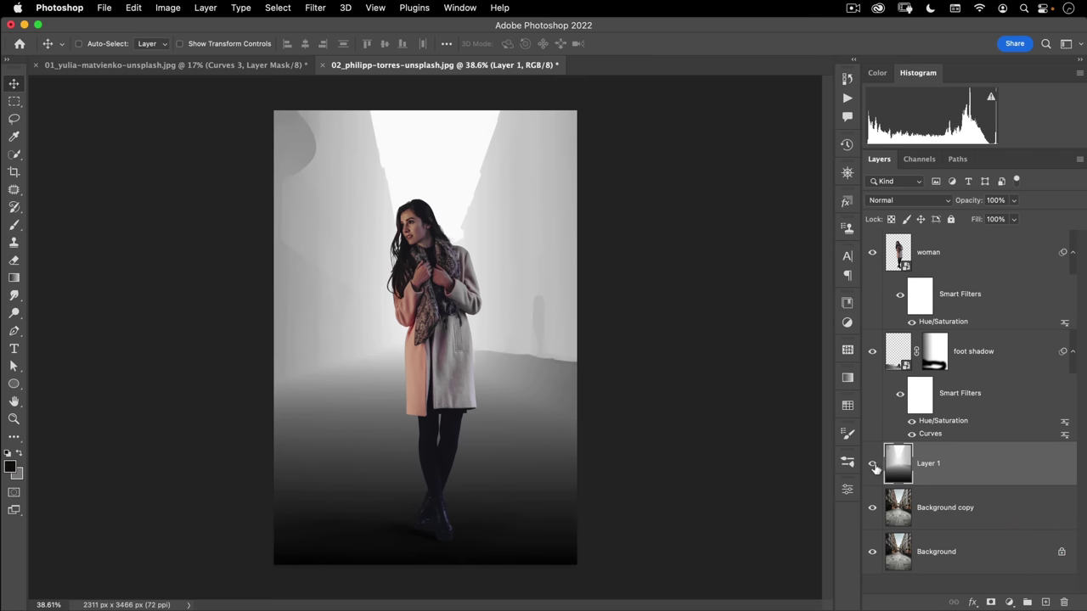
{"action": "key", "text": "alt"}
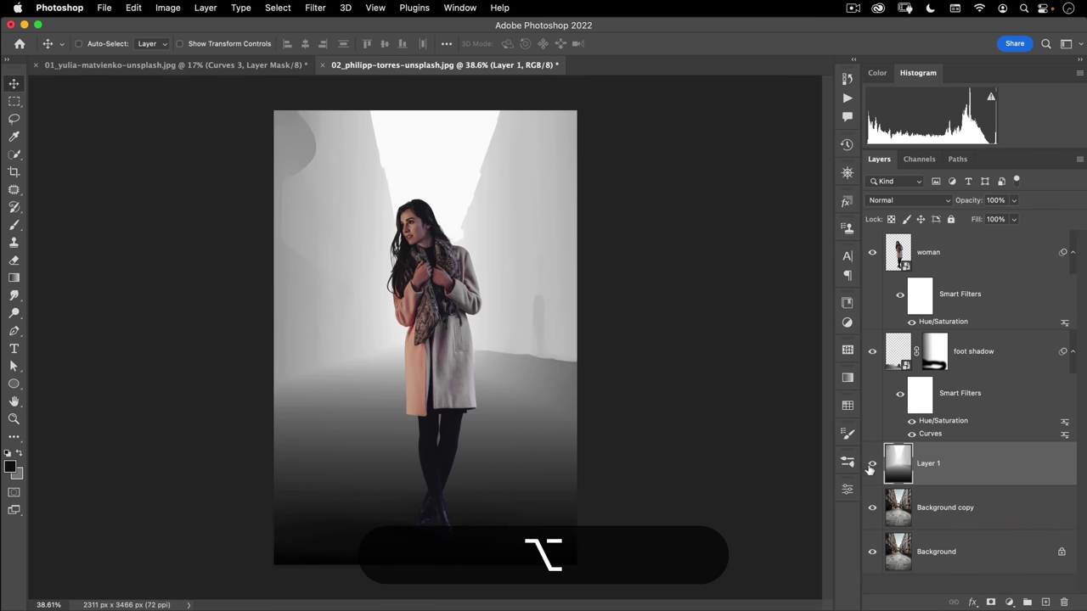
{"action": "left_click", "coordinate": [872, 463], "text": "alt"}
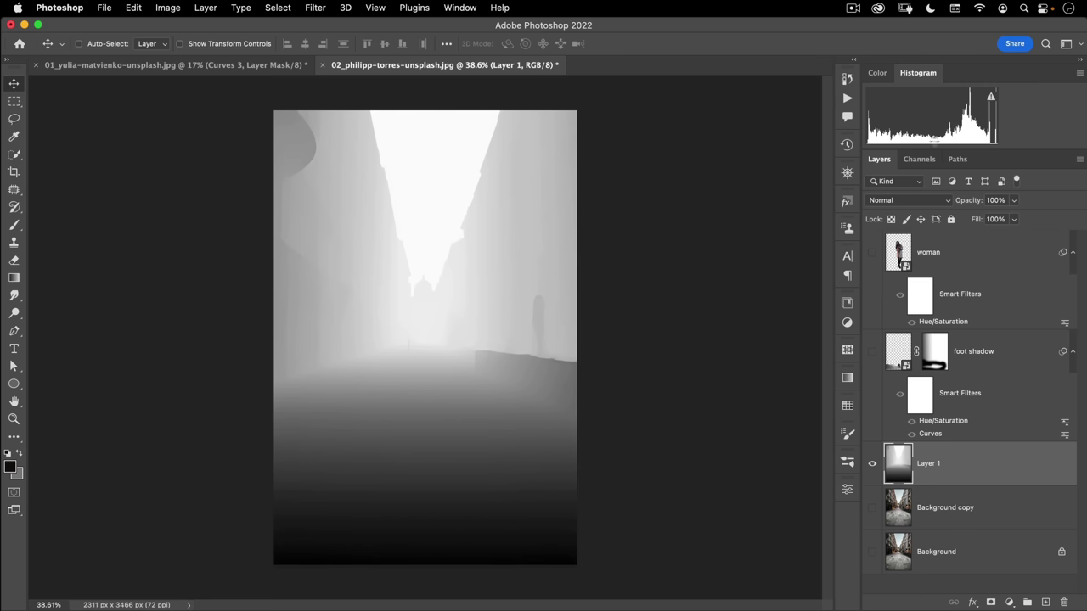
- Duplicate the depth map's Blue channel as a new channel named "depth" and return to the composite RGB view
{"action": "left_click", "coordinate": [919, 159]}
{"action": "left_click_drag", "start_coordinate": [905, 259], "coordinate": [1044, 602]}
{"action": "double_click", "coordinate": [913, 284]}
{"action": "type", "text": "depth"}
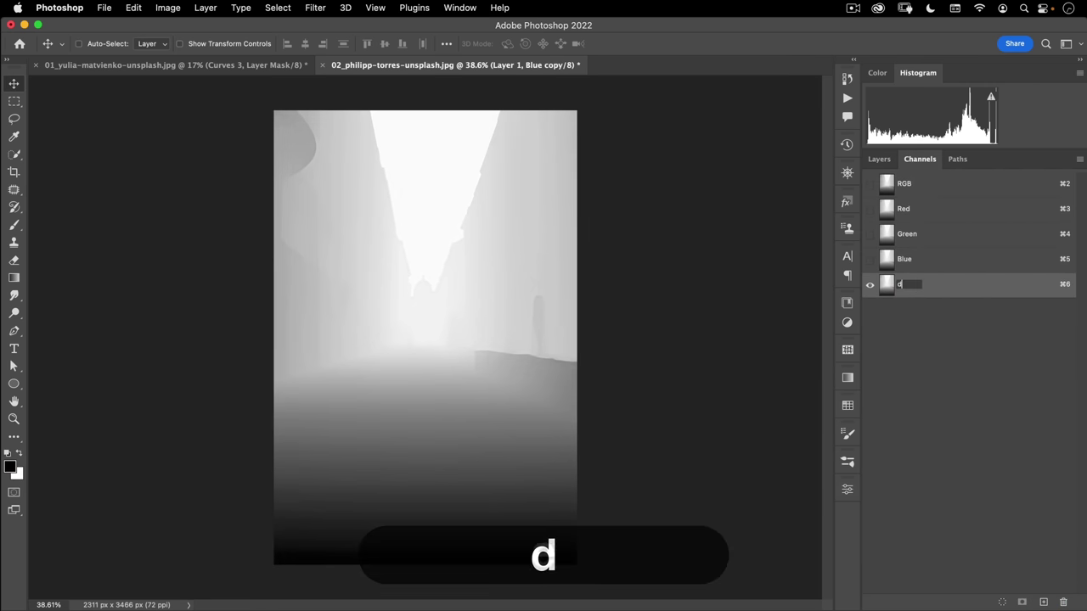
{"action": "key", "text": "Return"}
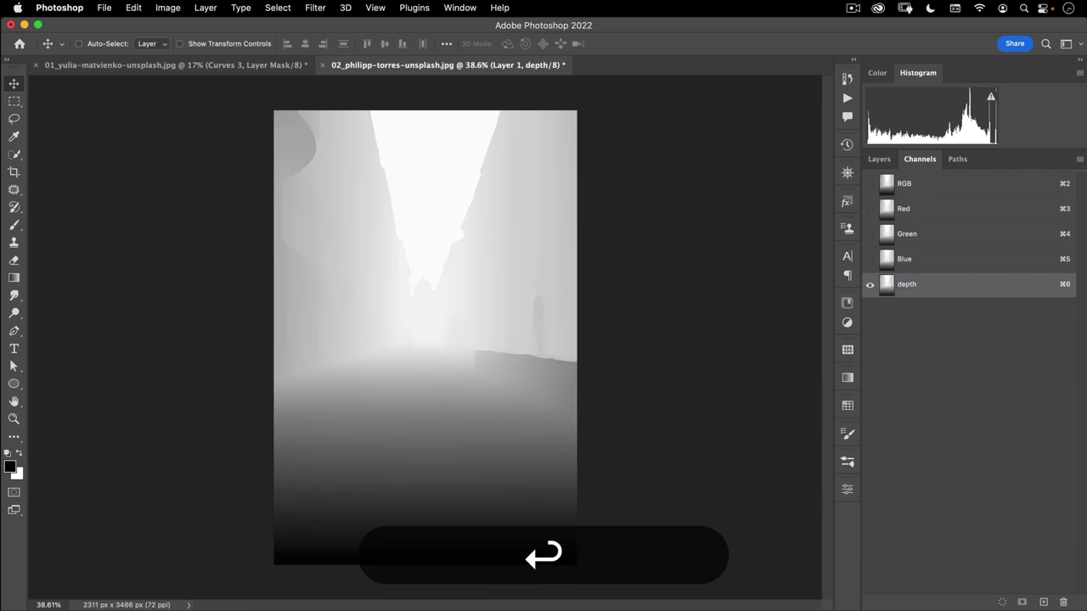
{"action": "left_click", "coordinate": [913, 188]}
{"action": "left_click", "coordinate": [879, 160]}
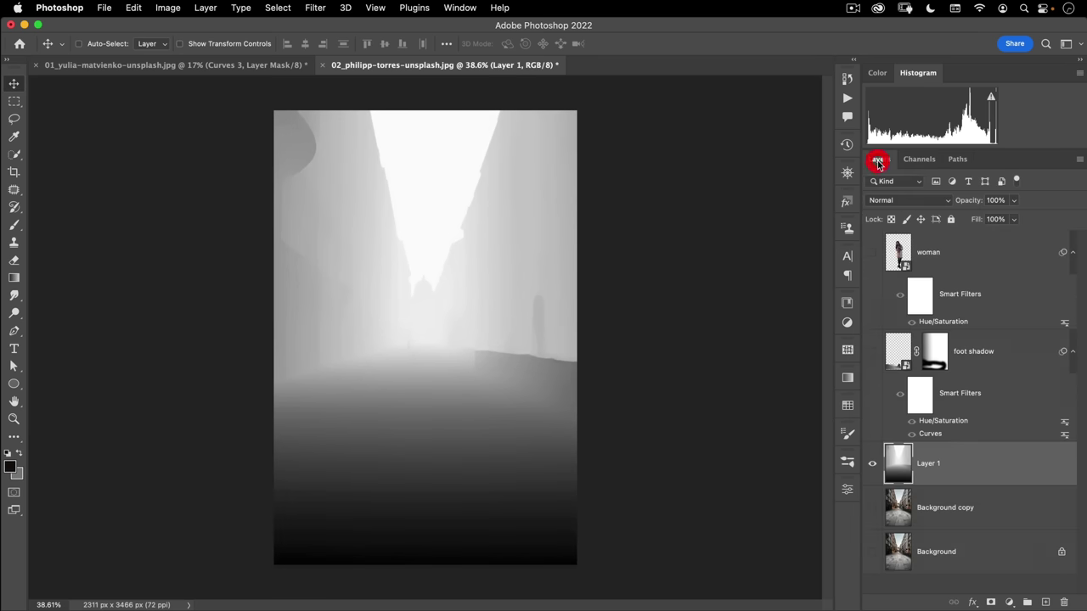
- Show all layers again, hide the depth map layer and rename it "depth"
{"action": "left_click", "coordinate": [872, 463], "text": "alt"}
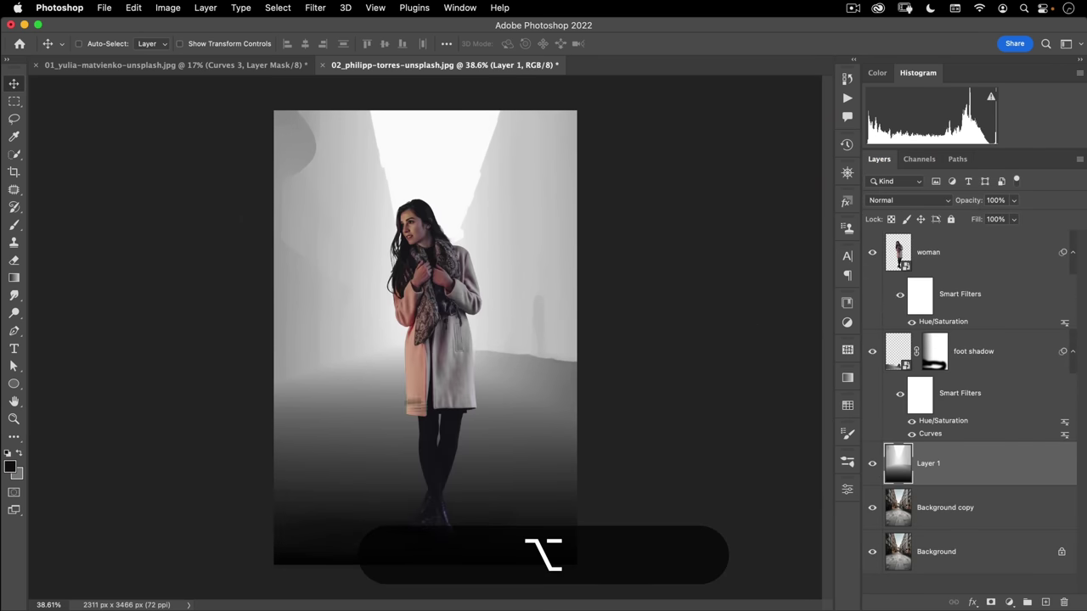
{"action": "left_click", "coordinate": [873, 466]}
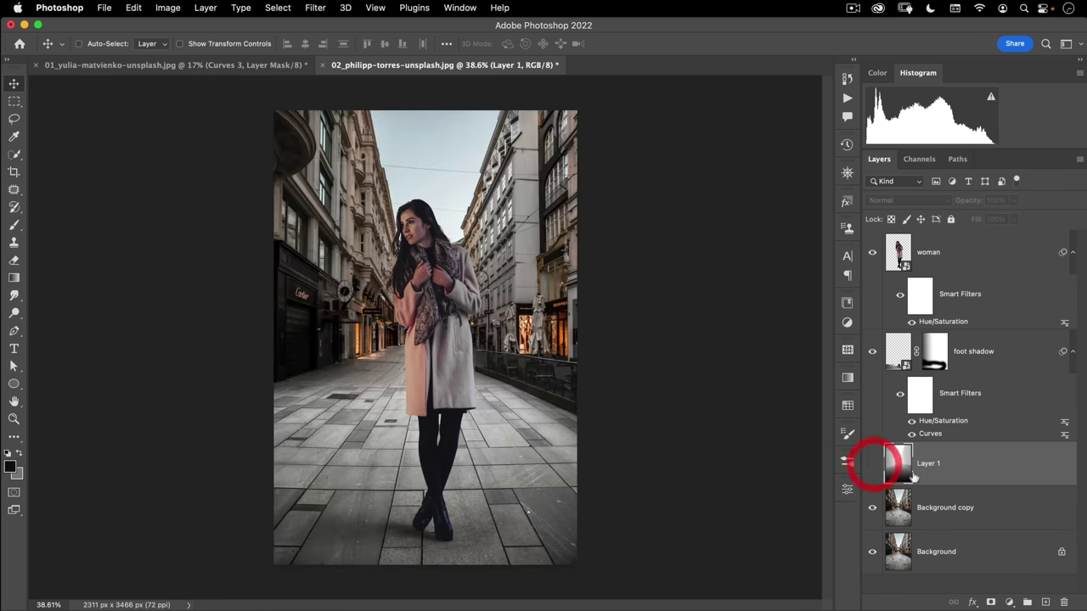
{"action": "double_click", "coordinate": [929, 464]}
{"action": "type", "text": "depth"}
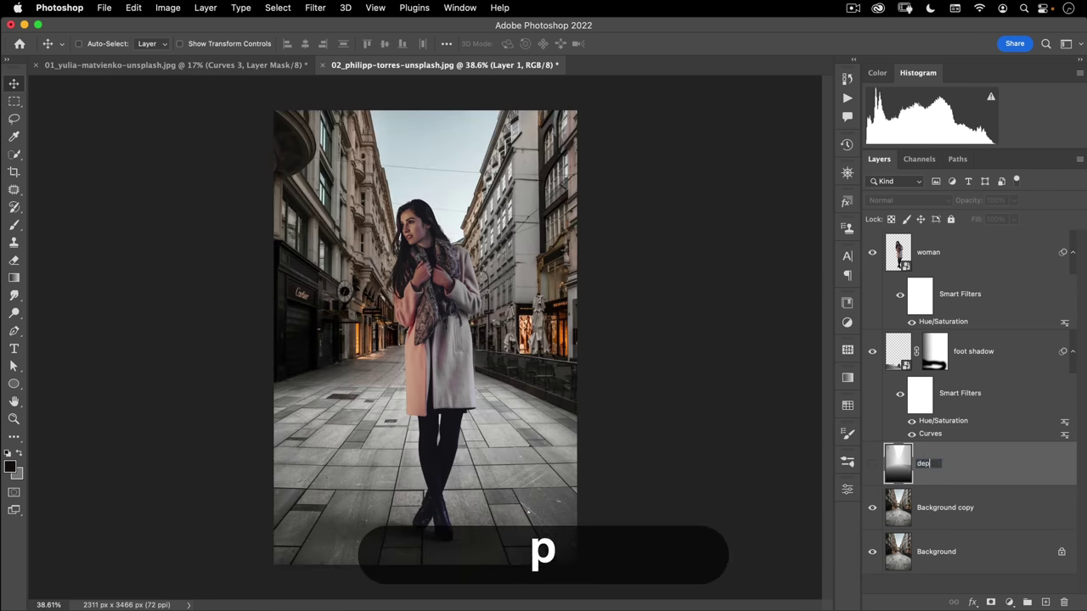
{"action": "key", "text": "Return"}
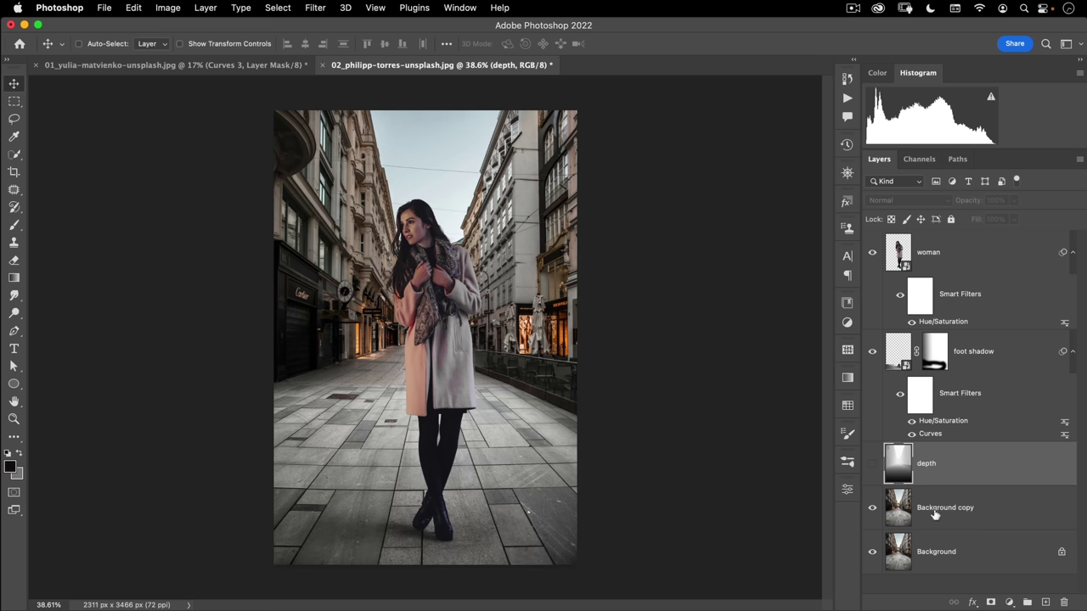
- Open Lens Blur on the Background copy layer with the depth channel as source, and set the focal point on the foreground paving
{"action": "left_click", "coordinate": [896, 509]}
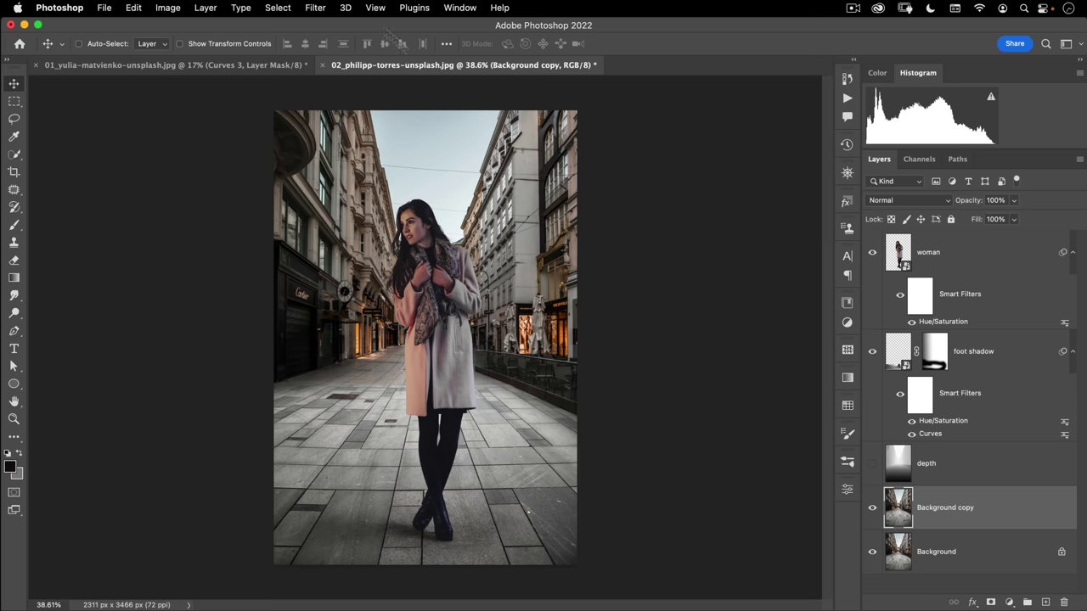
{"action": "left_click", "coordinate": [322, 9]}
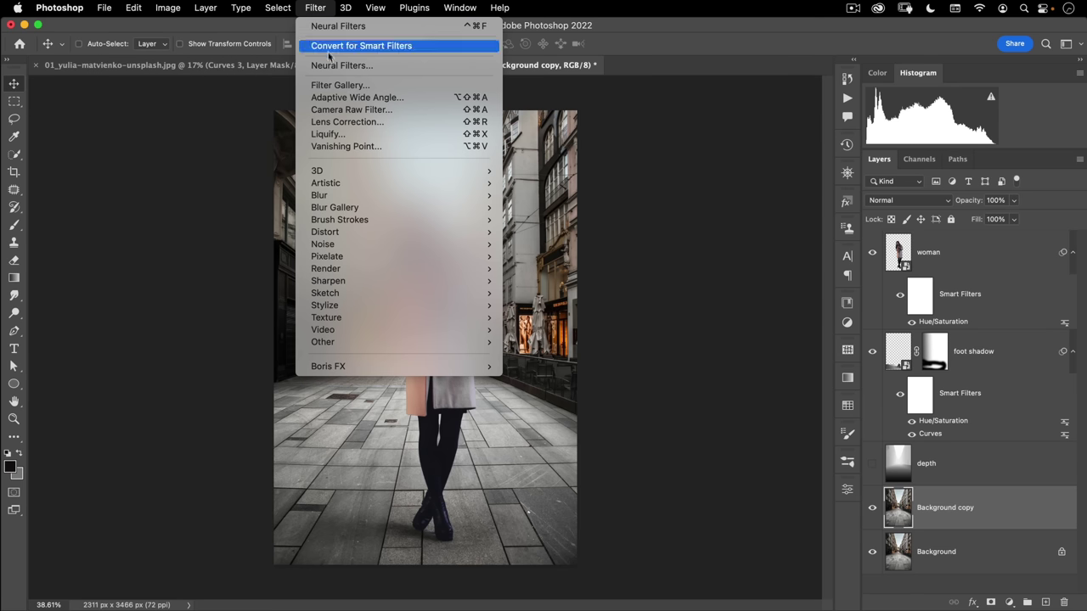
{"action": "mouse_move", "coordinate": [344, 187]}
{"action": "left_click", "coordinate": [741, 210]}
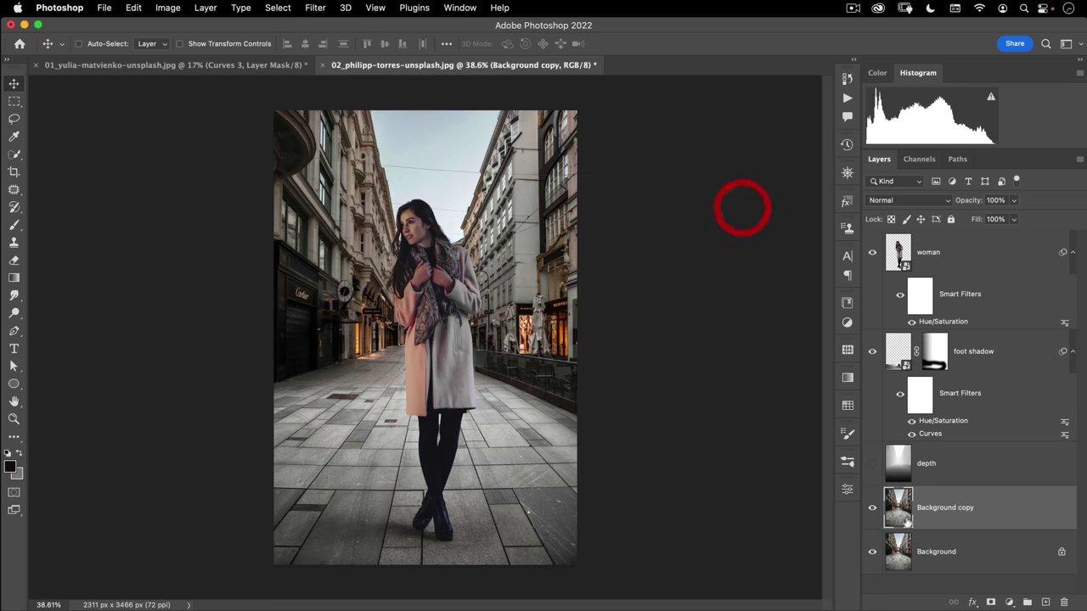
{"action": "left_click", "coordinate": [316, 11]}
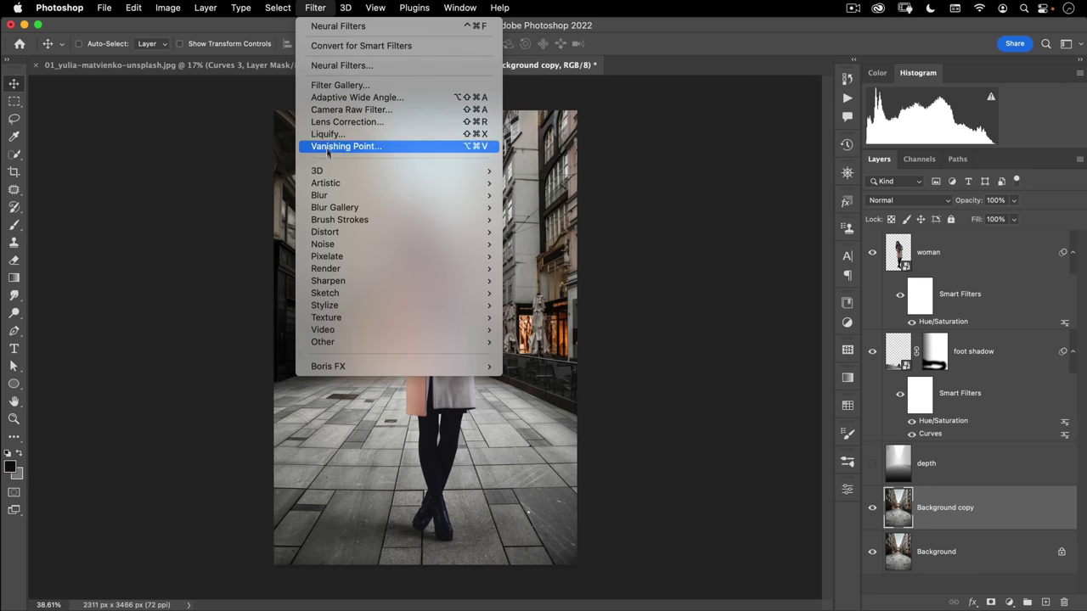
{"action": "mouse_move", "coordinate": [333, 195]}
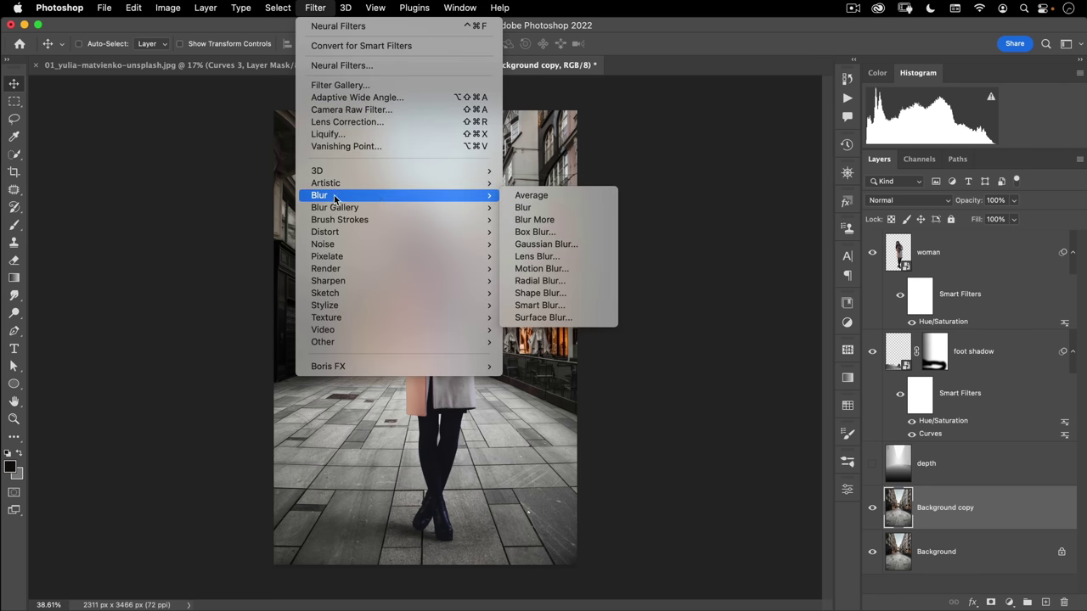
{"action": "left_click", "coordinate": [540, 256]}
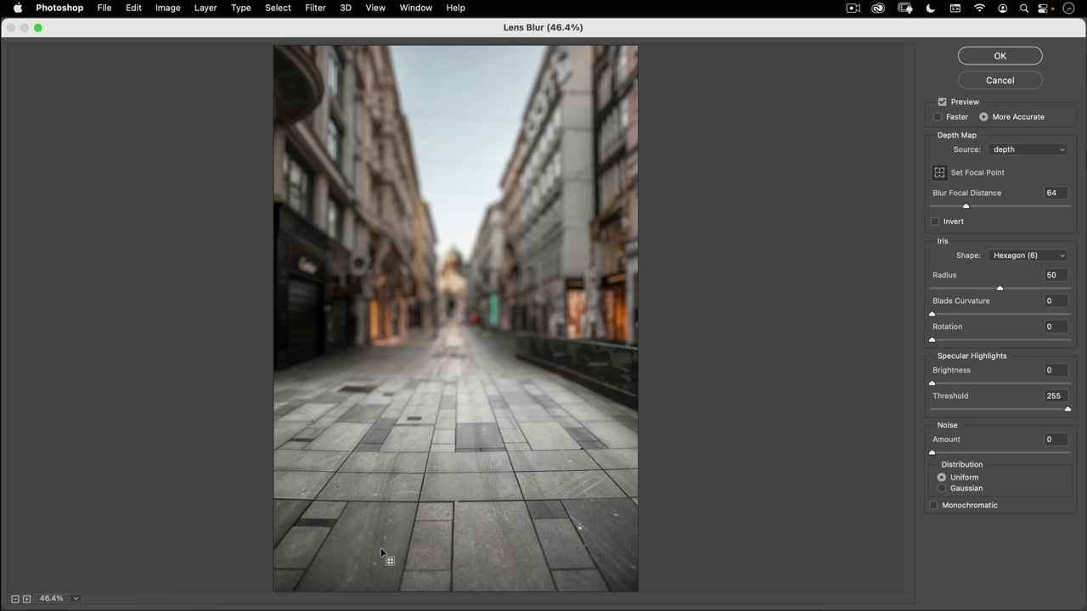
{"action": "left_click", "coordinate": [455, 547]}
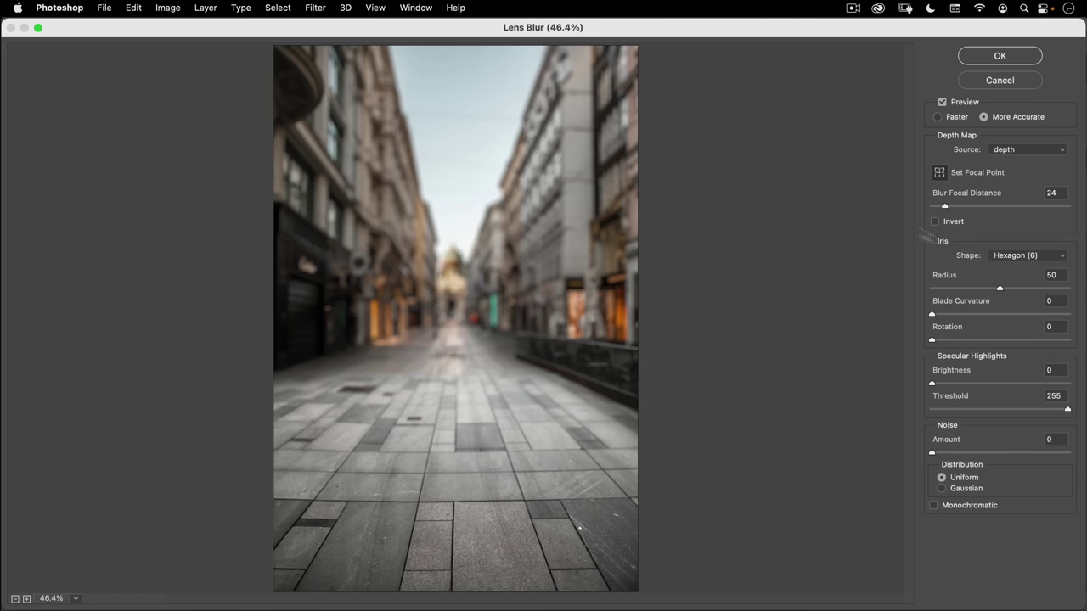
- Set the Lens Blur radius to 100, specular highlight brightness to 55 and threshold to 238, and apply the filter
{"action": "left_click_drag", "start_coordinate": [1001, 290], "coordinate": [1069, 289]}
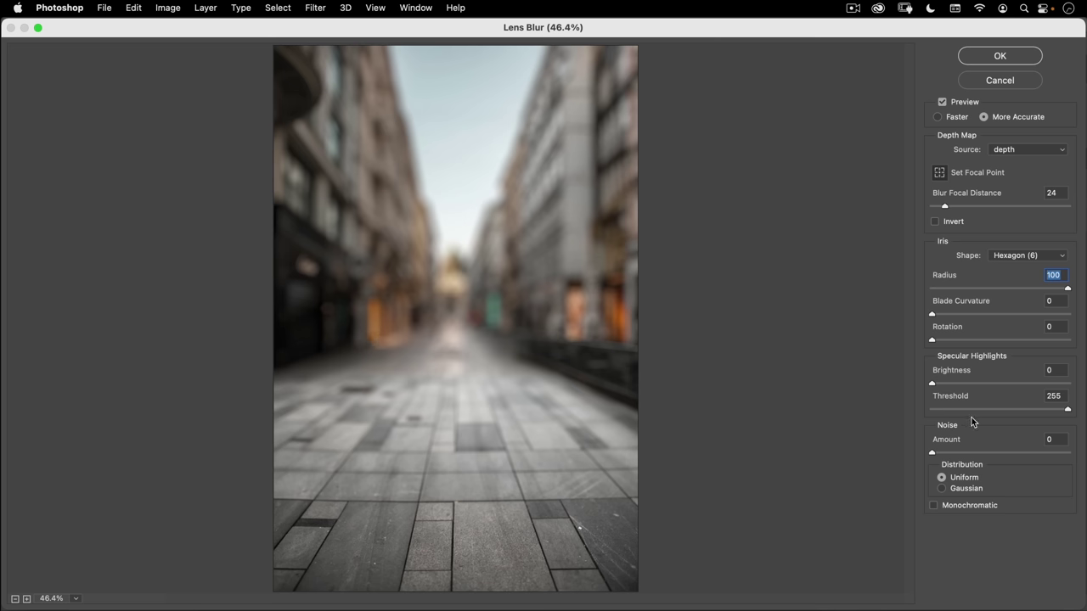
{"action": "left_click_drag", "start_coordinate": [1067, 410], "coordinate": [1044, 418]}
{"action": "left_click", "coordinate": [1005, 383]}
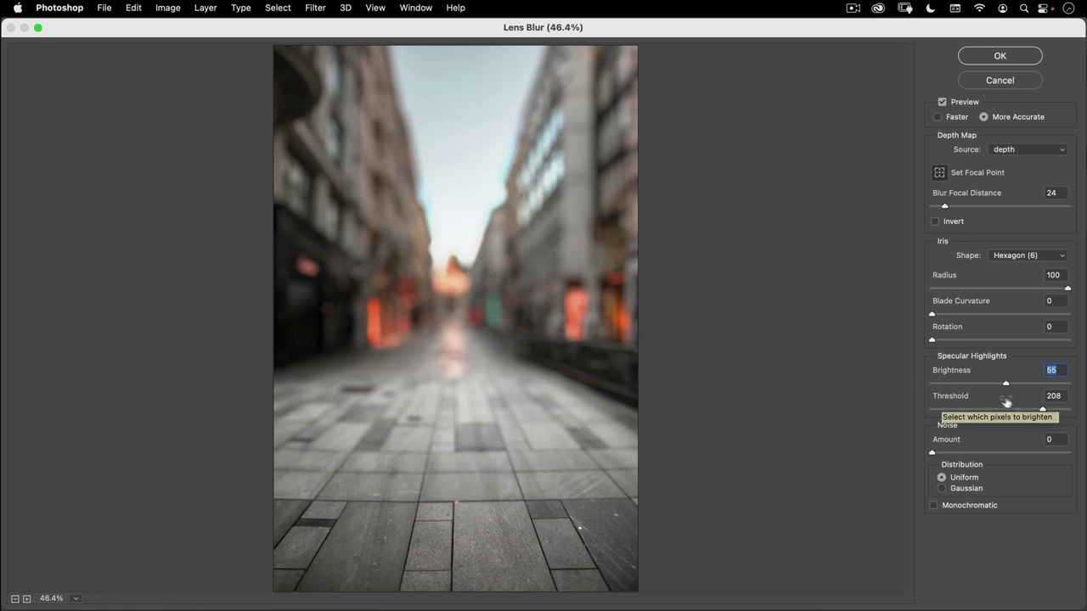
{"action": "left_click_drag", "start_coordinate": [1042, 411], "coordinate": [1055, 412]}
{"action": "left_click", "coordinate": [1059, 412]}
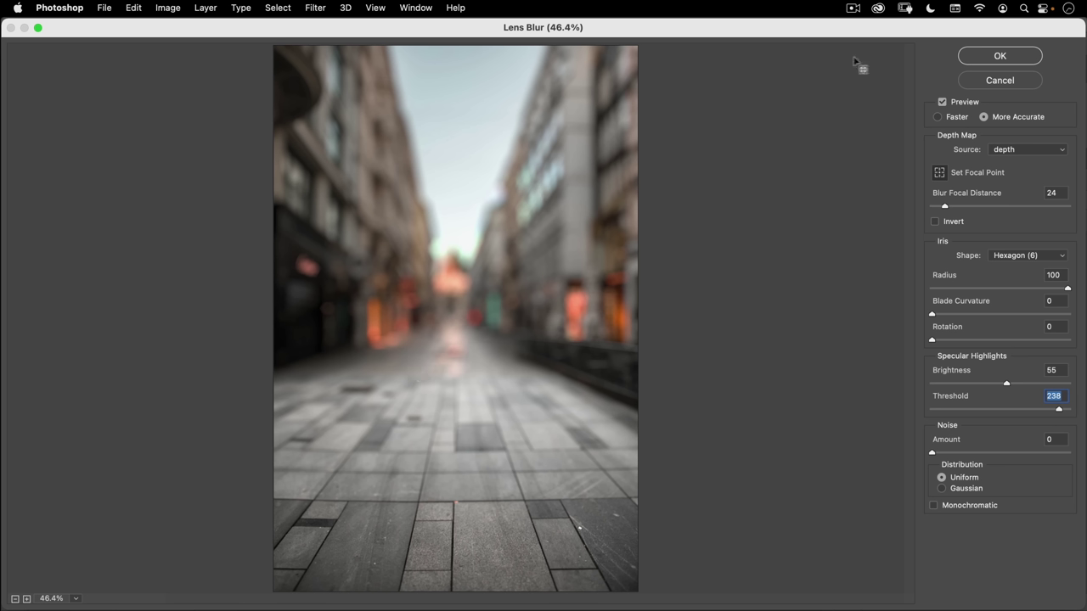
{"action": "left_click", "coordinate": [996, 54]}
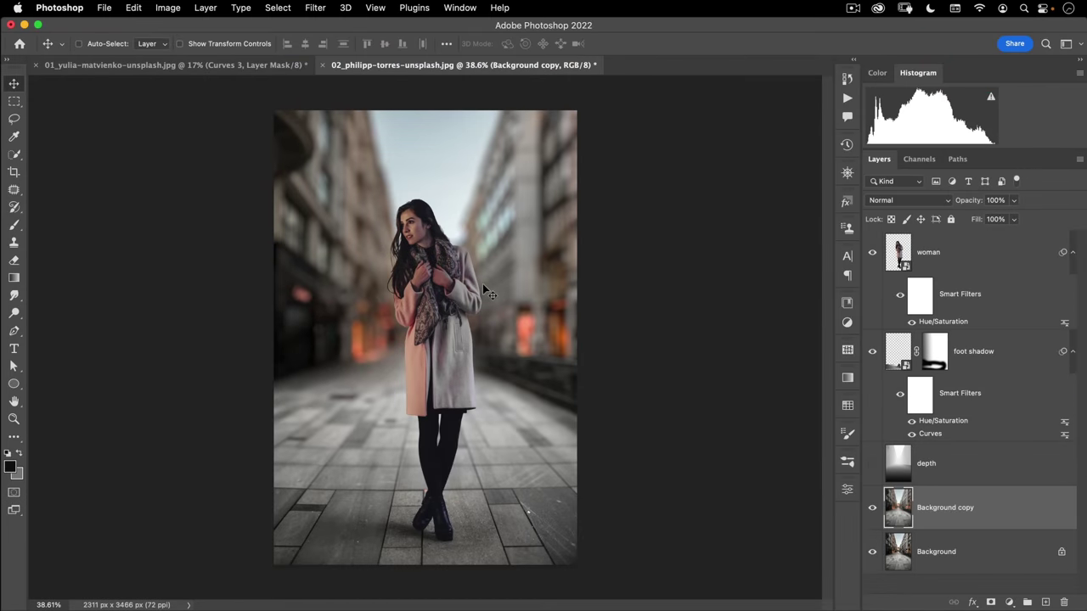
- Compare the street with and without the lens blur by toggling the Background copy layer's visibility
{"action": "left_click", "coordinate": [872, 511]}
{"action": "left_click", "coordinate": [872, 510]}
{"action": "left_click", "coordinate": [872, 511]}
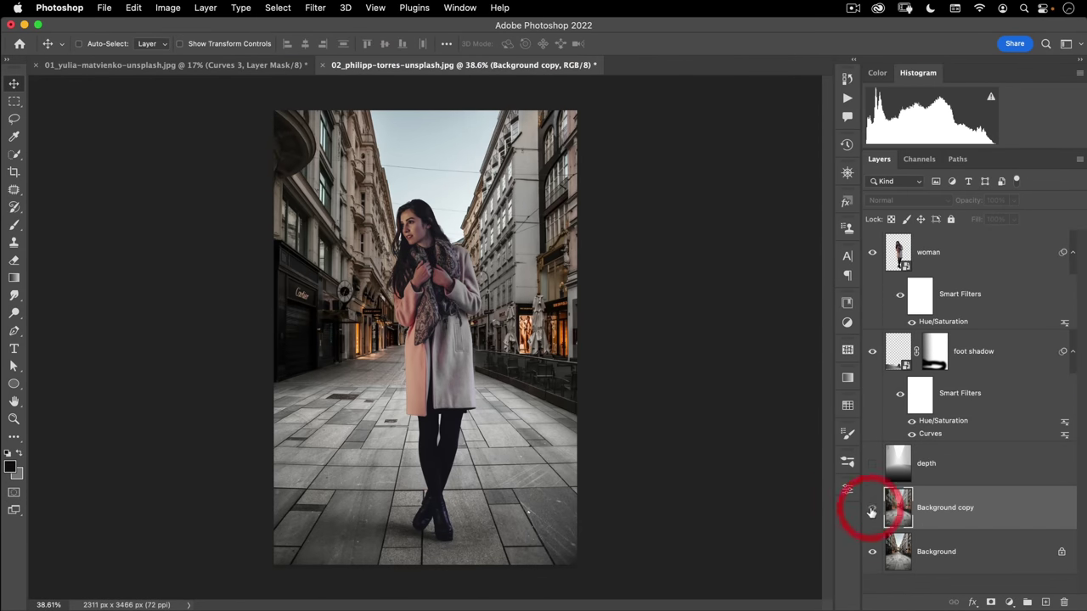
{"action": "left_click", "coordinate": [872, 511]}
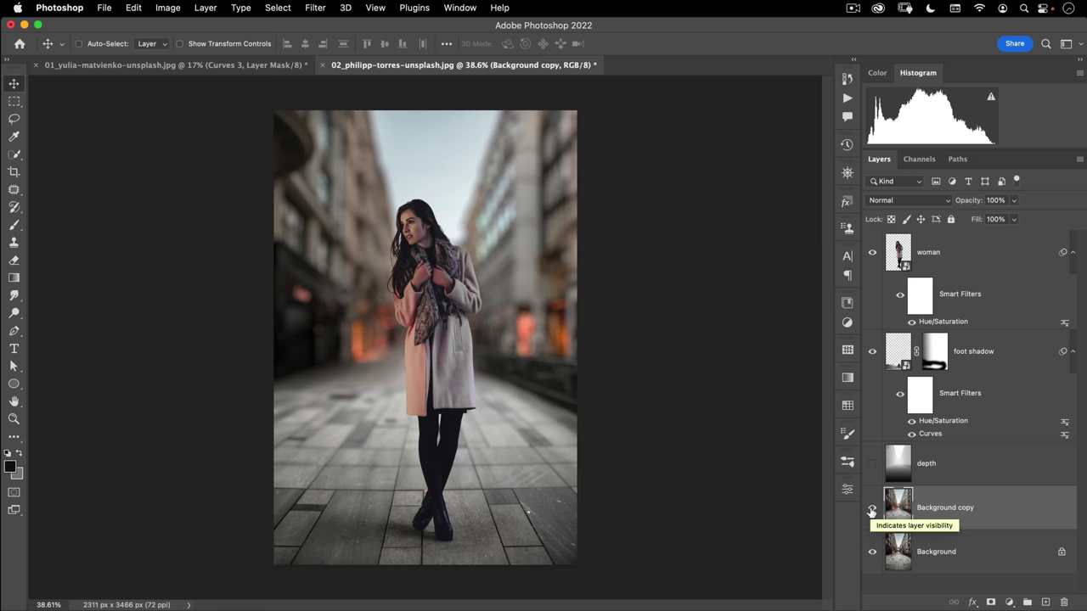
{"action": "left_click", "coordinate": [872, 511]}
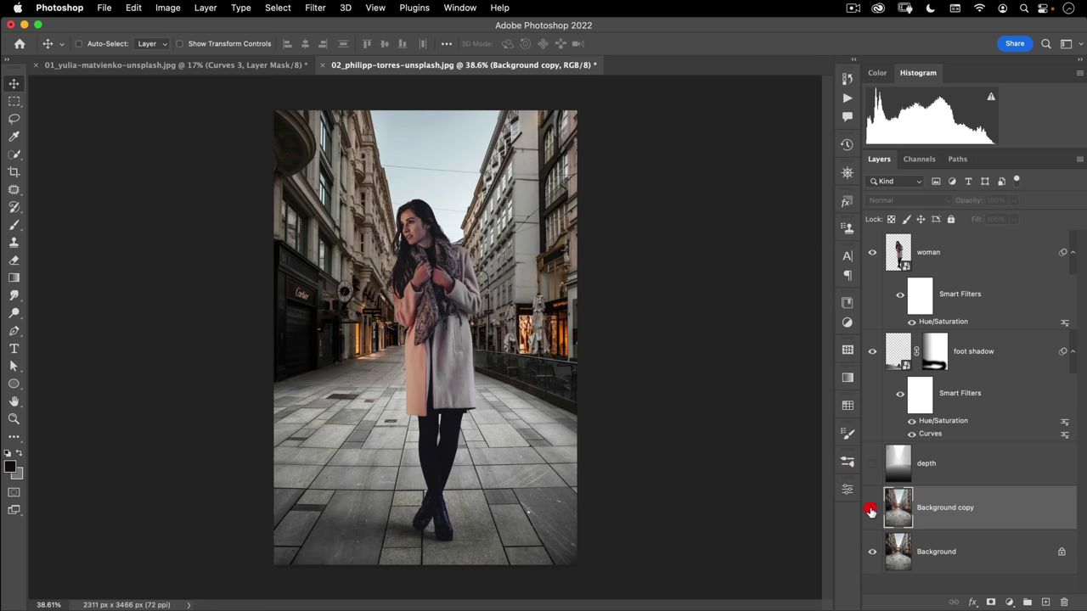
{"action": "left_click", "coordinate": [872, 510]}
{"action": "left_click", "coordinate": [872, 511]}
{"action": "left_click", "coordinate": [872, 511]}
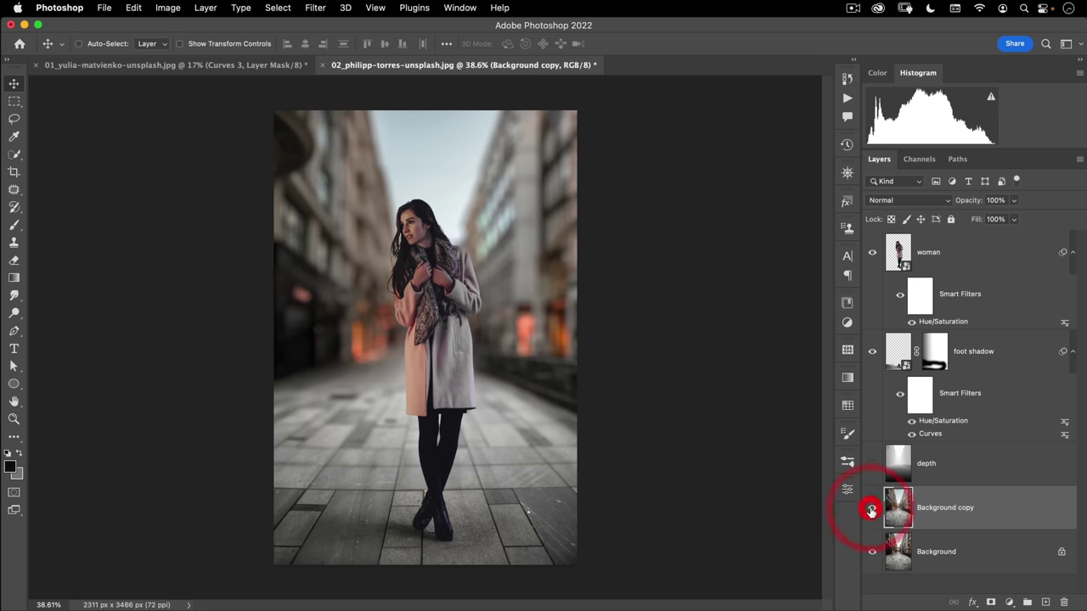
{"action": "left_click", "coordinate": [872, 511]}
{"action": "left_click", "coordinate": [872, 512]}
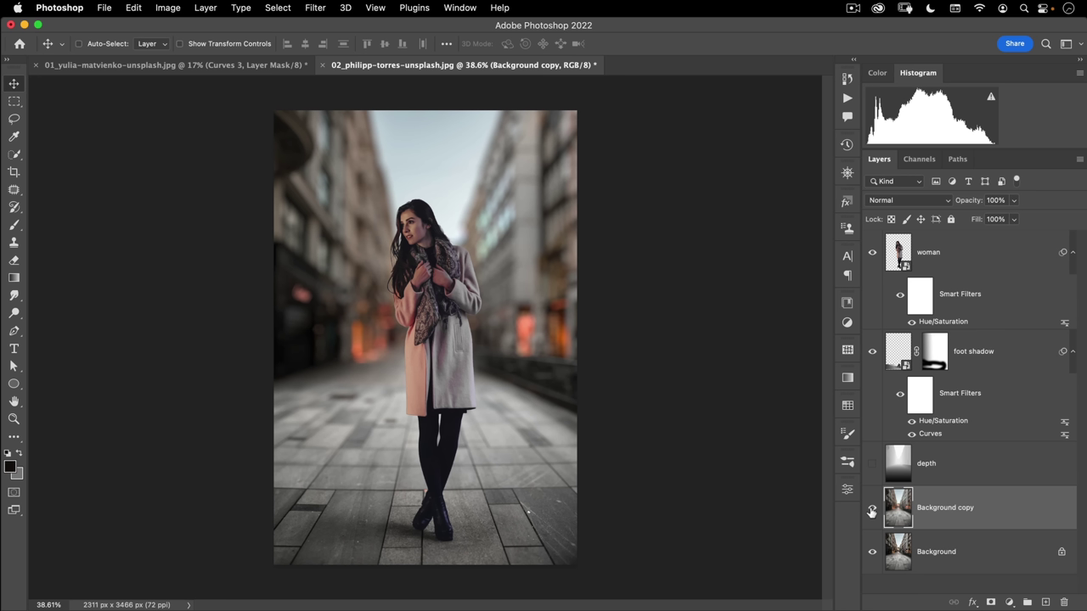
- Hide the blurred Background copy layer and rename it "depth of field"
{"action": "left_click", "coordinate": [871, 509]}
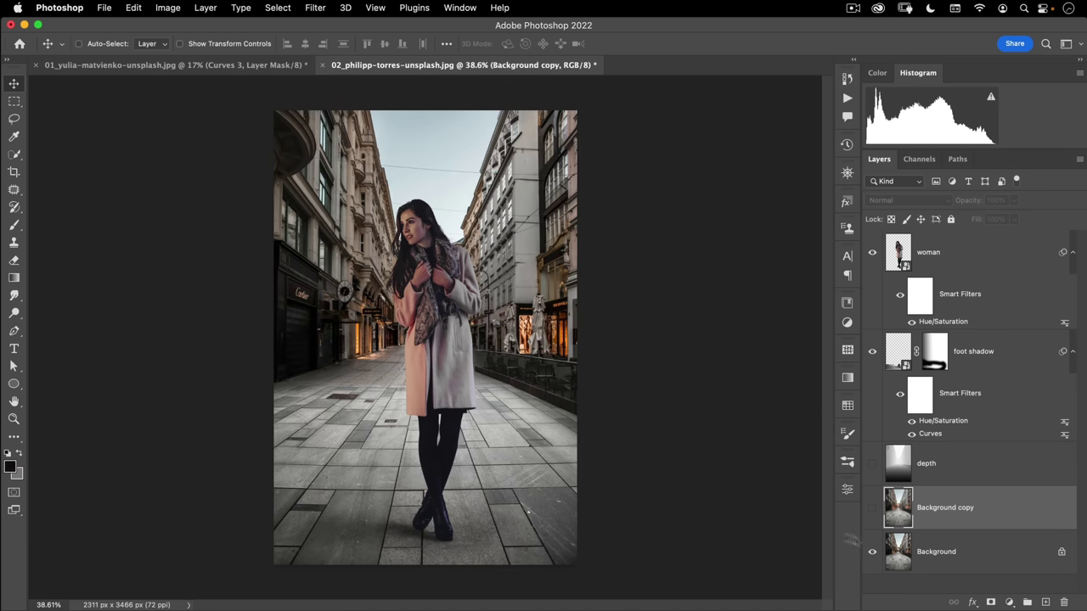
{"action": "left_click", "coordinate": [965, 552]}
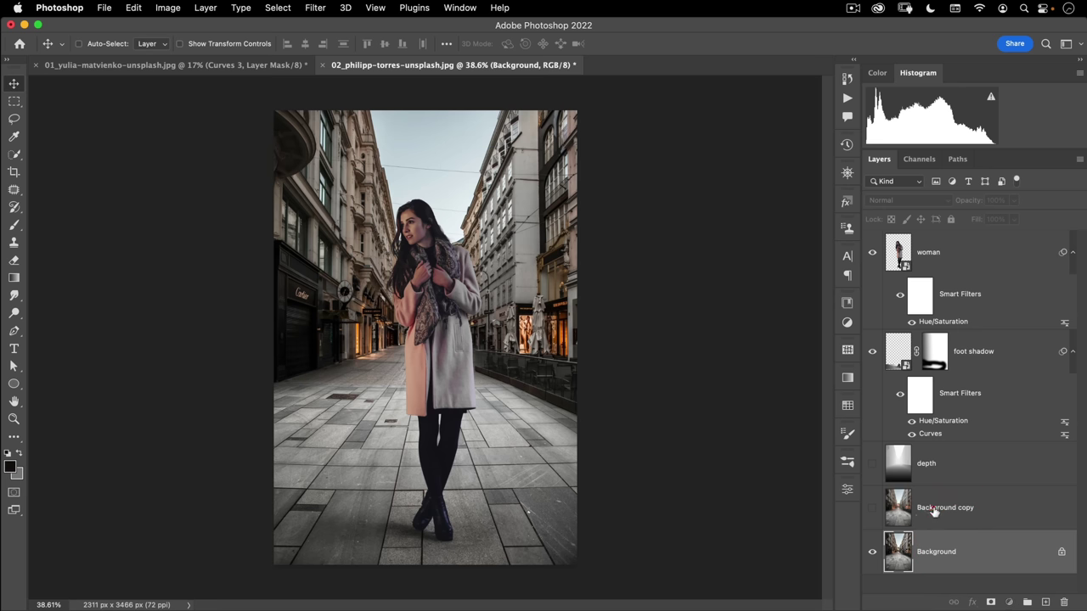
{"action": "double_click", "coordinate": [934, 508]}
{"action": "type", "text": "depth of fi"}
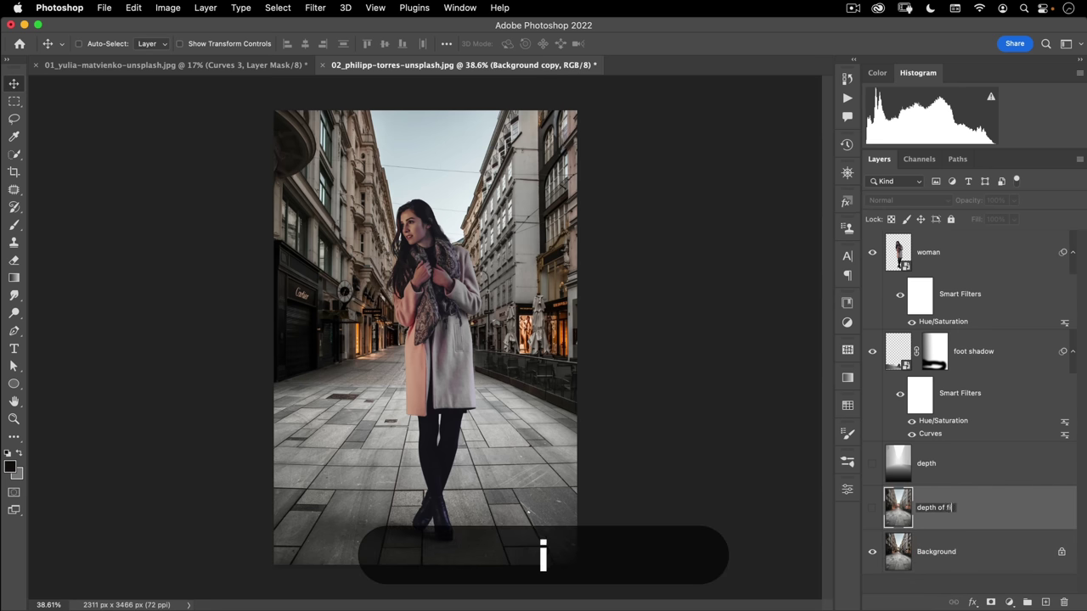
{"action": "type", "text": "eld"}
{"action": "key", "text": "Return"}
- Duplicate the Background layer and name the copy "fog depth"
{"action": "left_click", "coordinate": [1002, 558]}
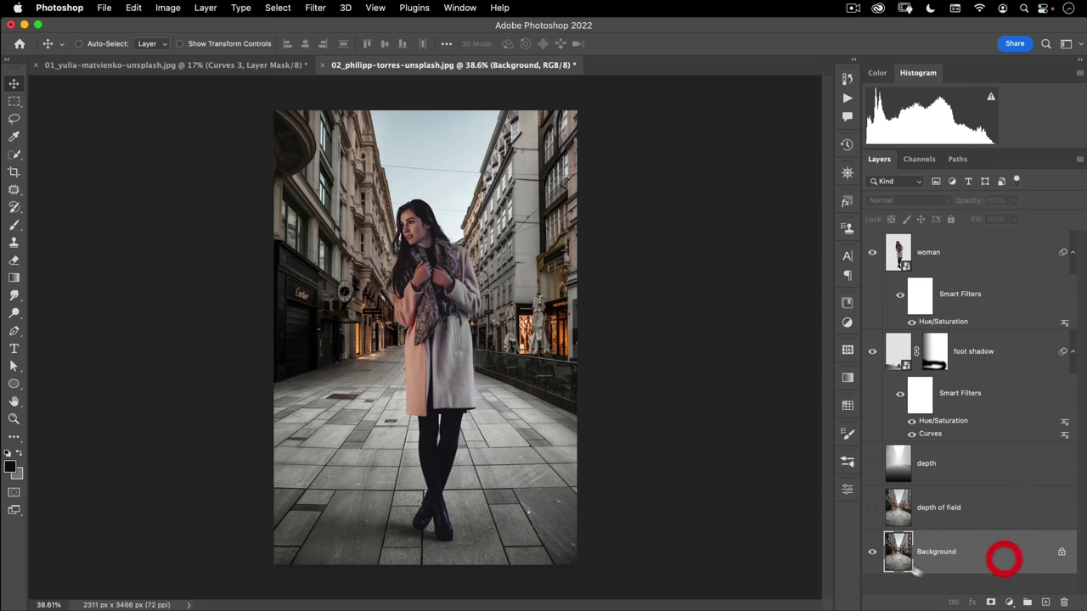
{"action": "left_click_drag", "start_coordinate": [1002, 561], "coordinate": [1045, 601]}
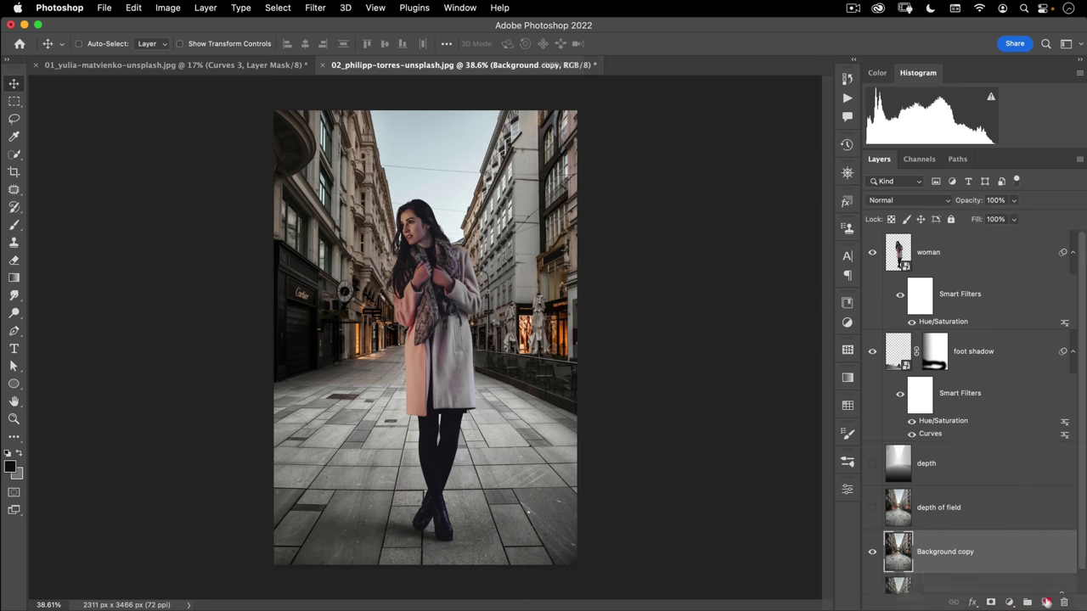
{"action": "double_click", "coordinate": [951, 552]}
{"action": "type", "text": "fog depth"}
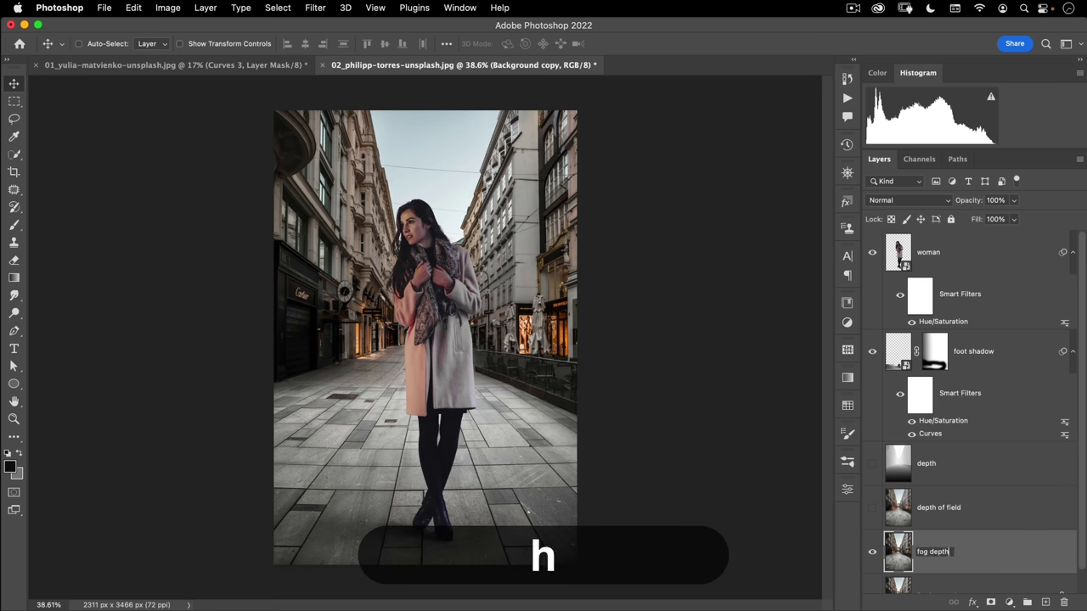
{"action": "key", "text": "Return"}
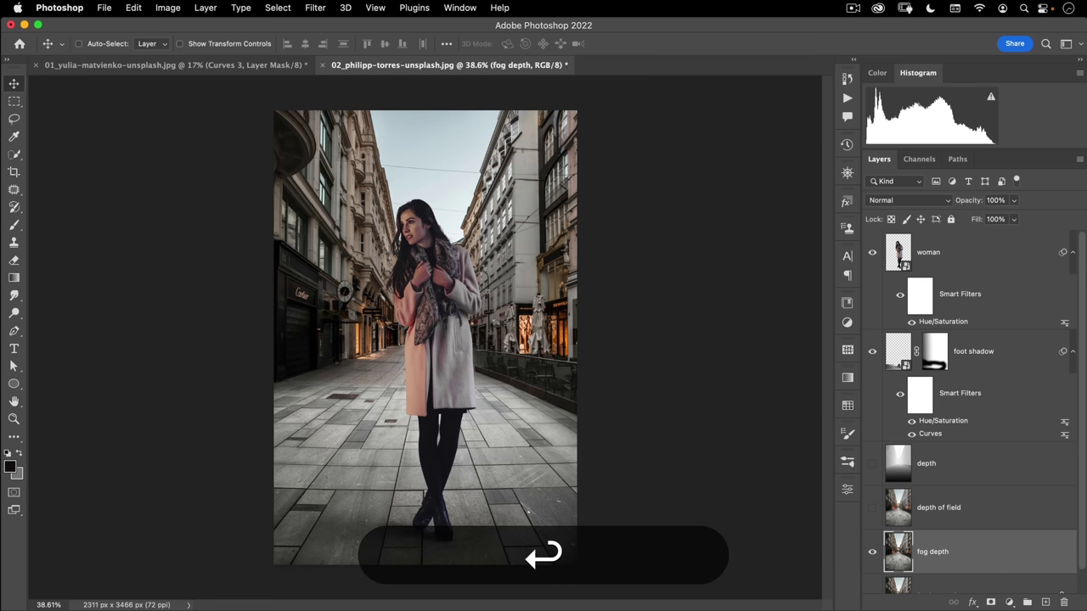
- Show the depth layer, move it directly above the fog depth layer, and set its blend mode to Screen
{"action": "left_click", "coordinate": [871, 463]}
{"action": "left_click", "coordinate": [934, 463]}
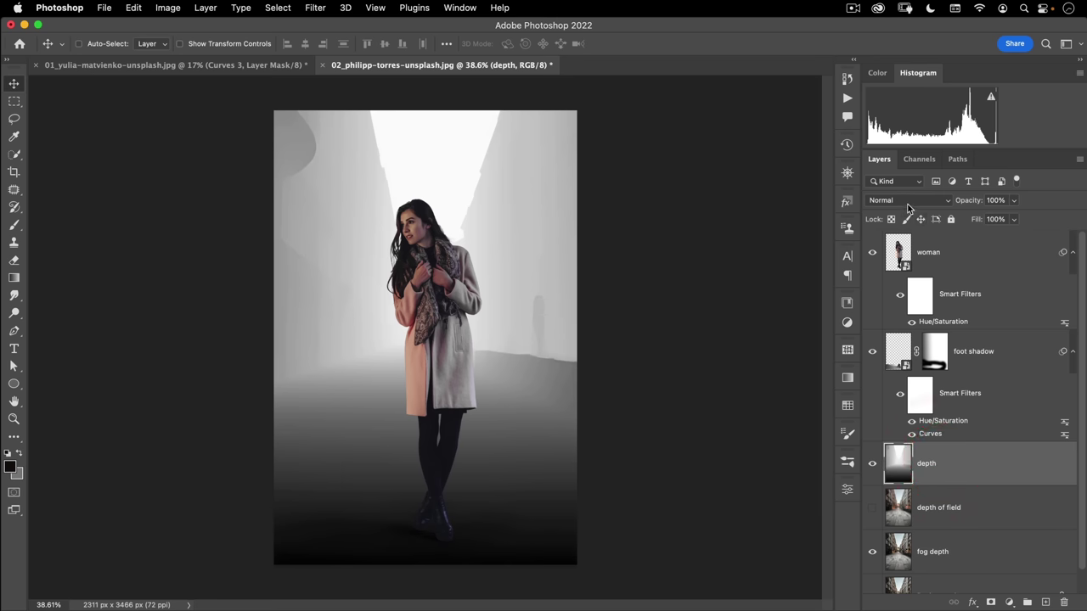
{"action": "left_click", "coordinate": [907, 207]}
{"action": "left_click", "coordinate": [908, 207]}
{"action": "left_click_drag", "start_coordinate": [928, 465], "coordinate": [930, 518]}
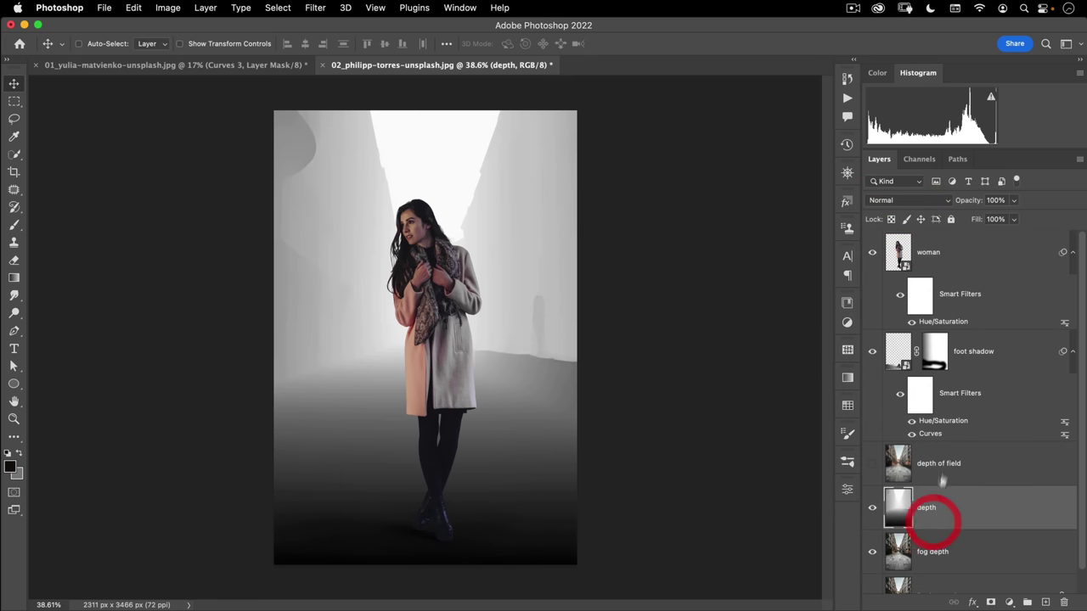
{"action": "left_click", "coordinate": [908, 200]}
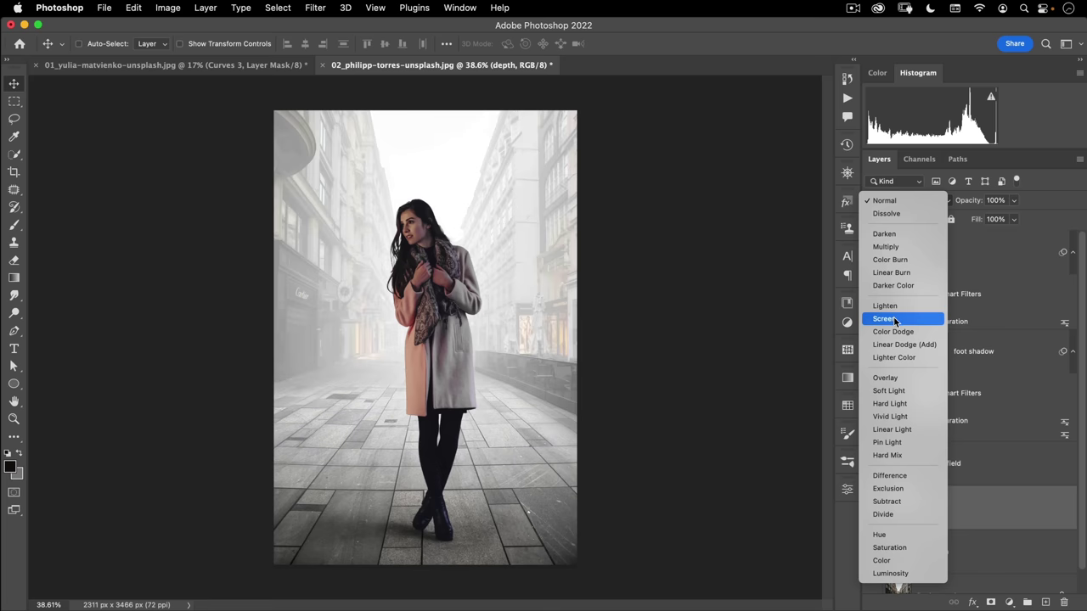
{"action": "left_click", "coordinate": [895, 319]}
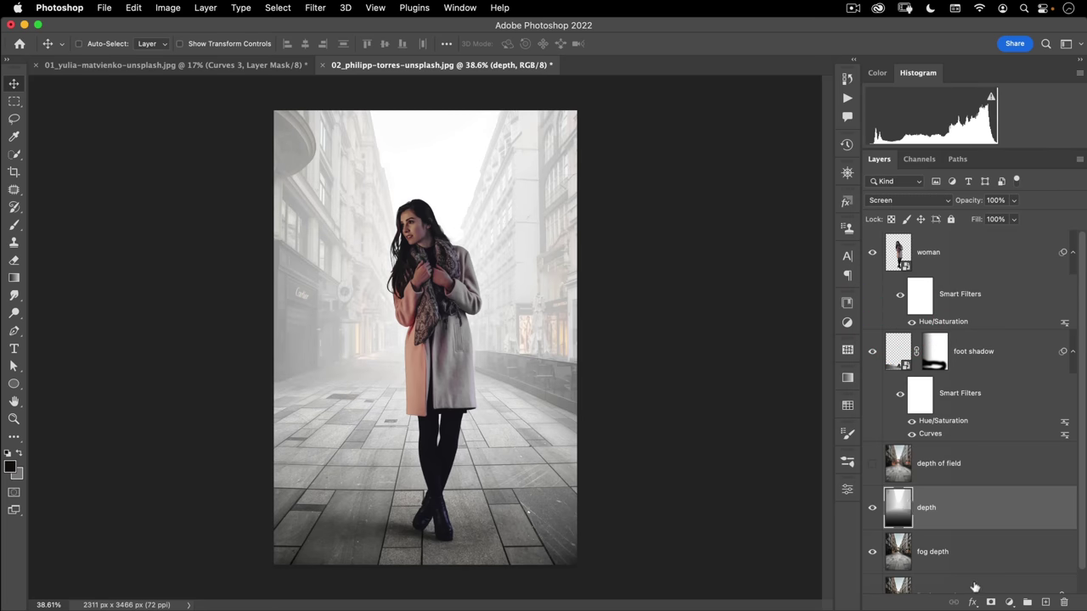
- Add a Curves adjustment clipped to the depth layer and move its RGB black point to input 158, output 0
{"action": "left_click", "coordinate": [1010, 603]}
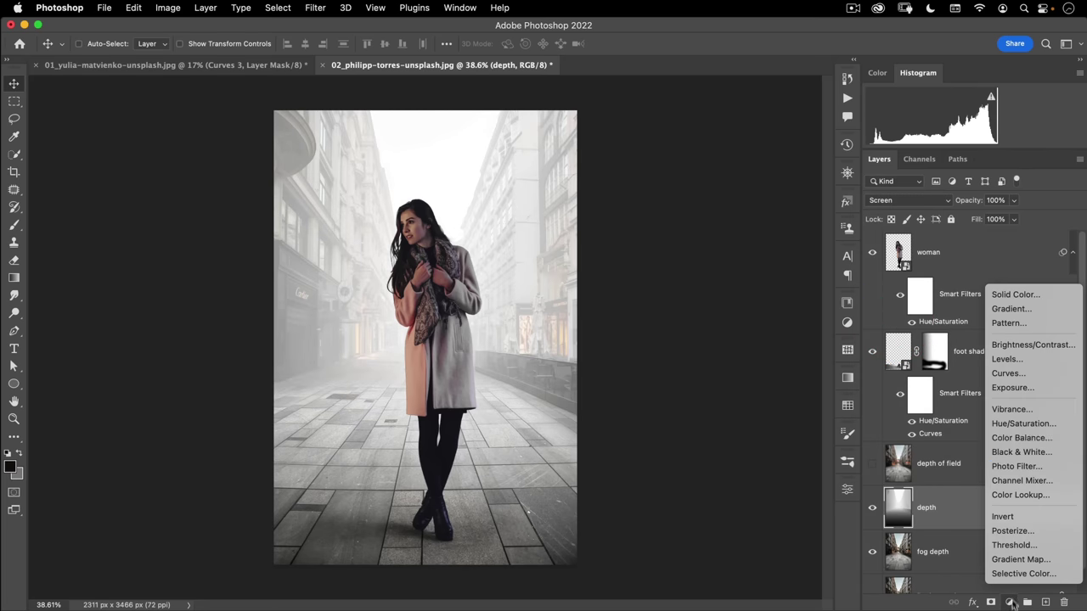
{"action": "left_click", "coordinate": [1019, 374]}
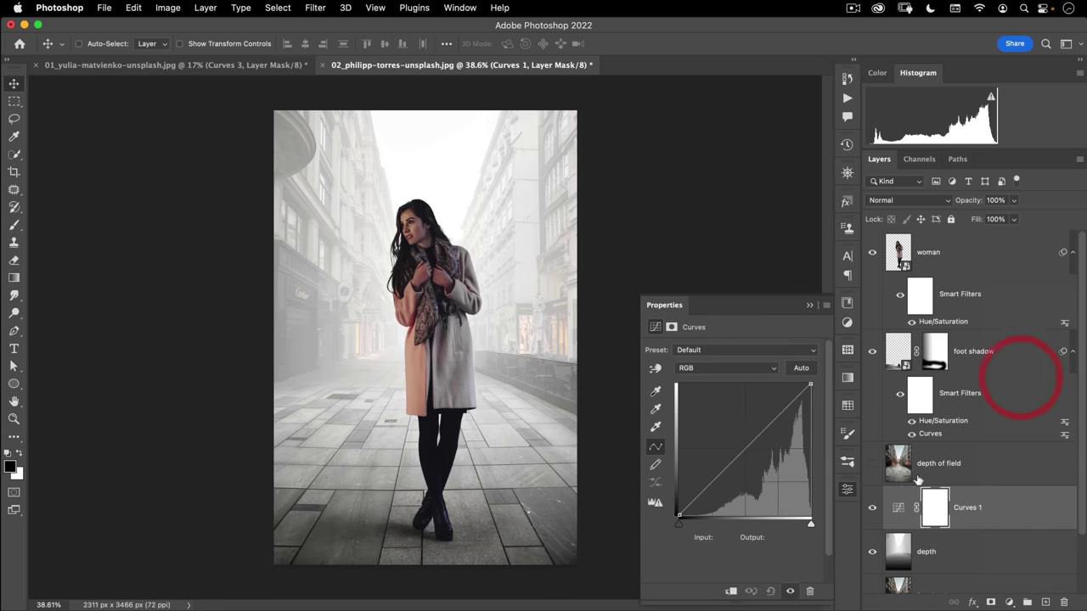
{"action": "left_click", "coordinate": [730, 591]}
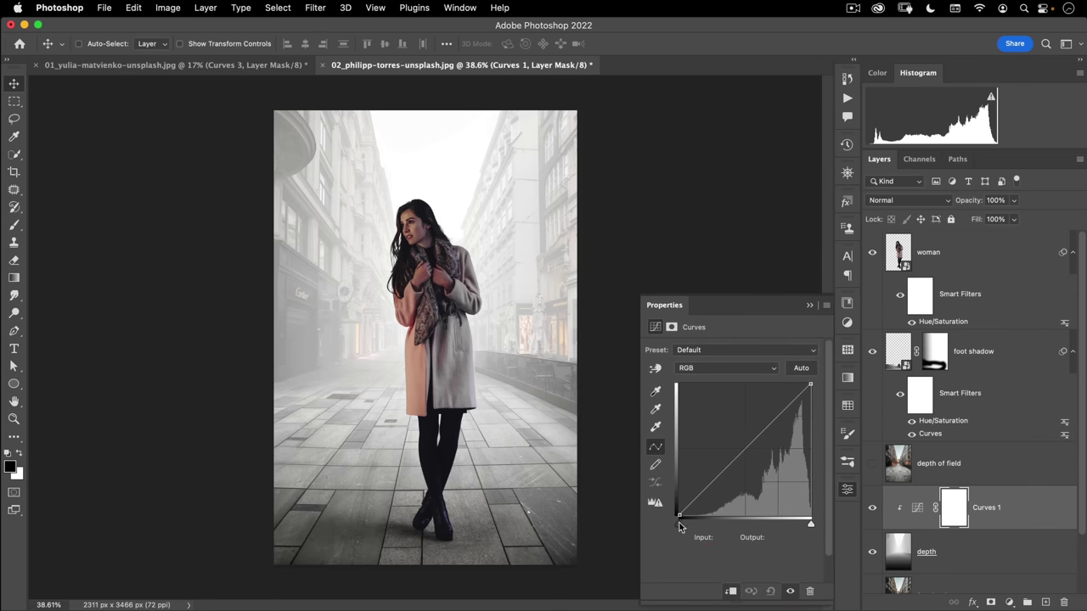
{"action": "left_click_drag", "start_coordinate": [679, 527], "coordinate": [758, 535]}
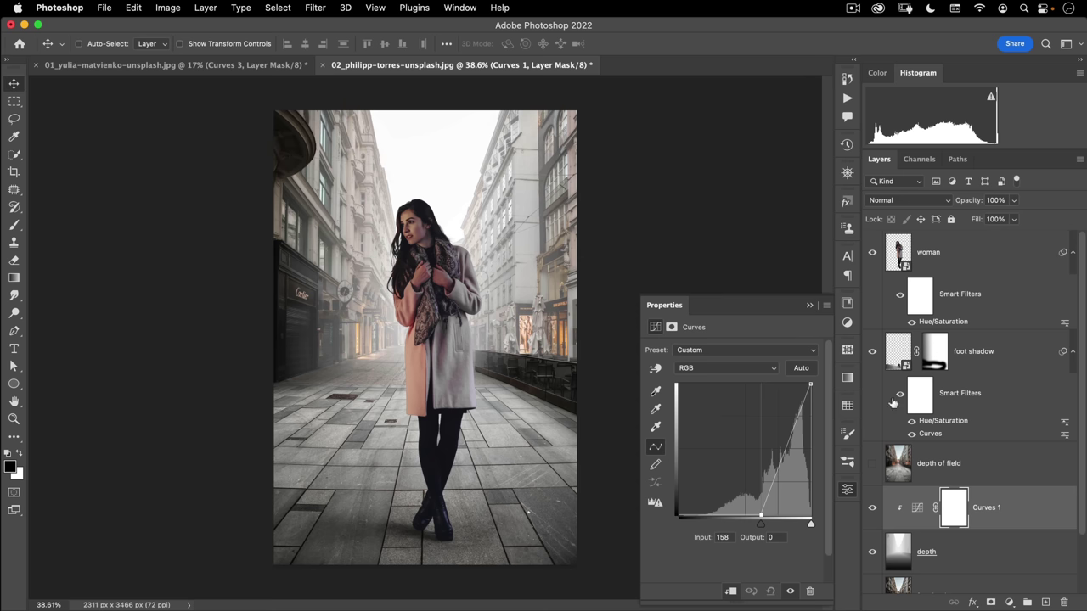
{"action": "left_click_drag", "start_coordinate": [761, 522], "coordinate": [760, 527]}
- Examine the Red channel curve of the Curves adjustment clipped to the depth layer
{"action": "left_click", "coordinate": [704, 368]}
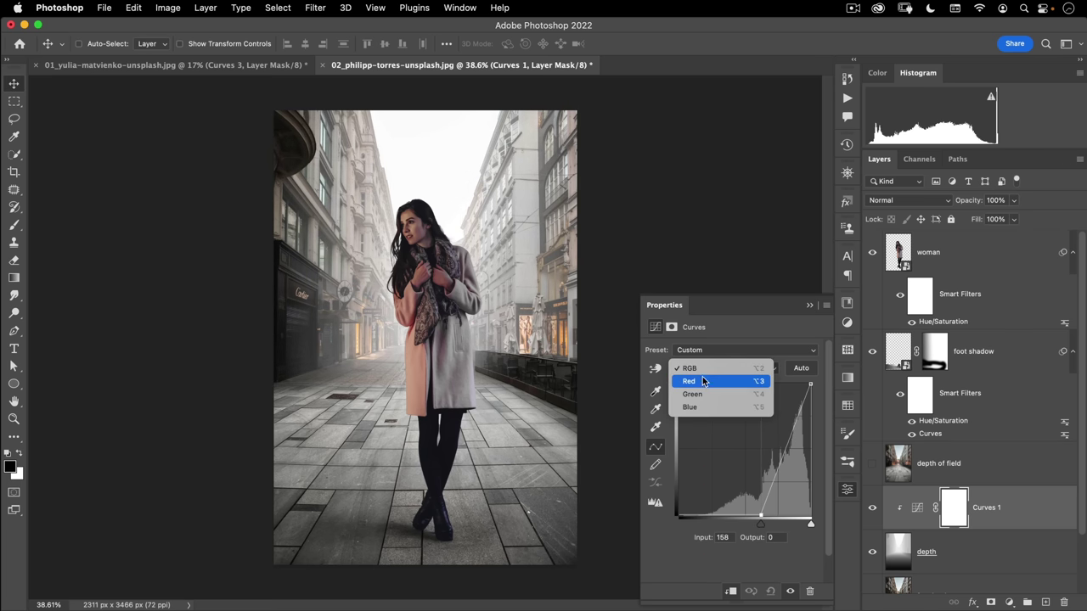
{"action": "left_click", "coordinate": [703, 381]}
{"action": "left_click_drag", "start_coordinate": [755, 439], "coordinate": [687, 225]}
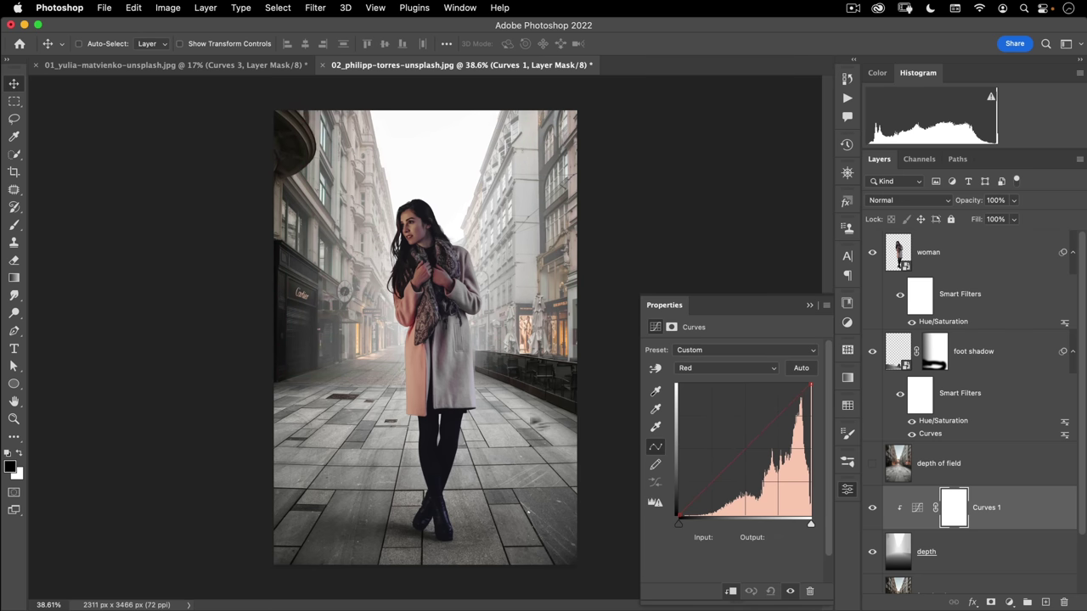
{"action": "left_click", "coordinate": [848, 491]}
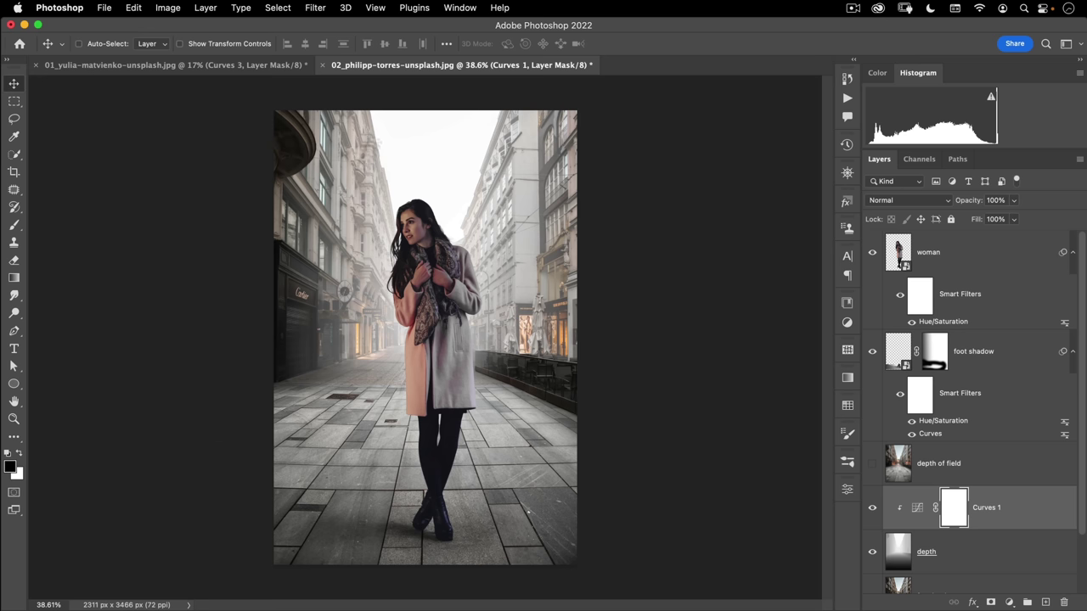
- Add a Curves adjustment clipped to the woman layer and raise its RGB midtones from input 126 to output 171
{"action": "left_click", "coordinate": [949, 255]}
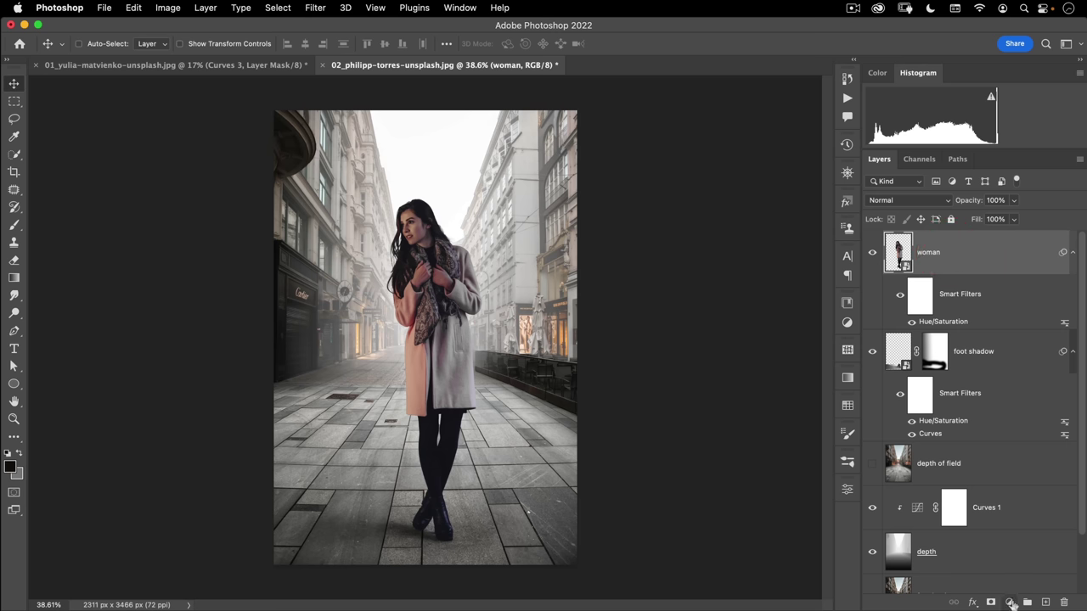
{"action": "left_click", "coordinate": [1010, 602]}
{"action": "left_click", "coordinate": [1076, 378]}
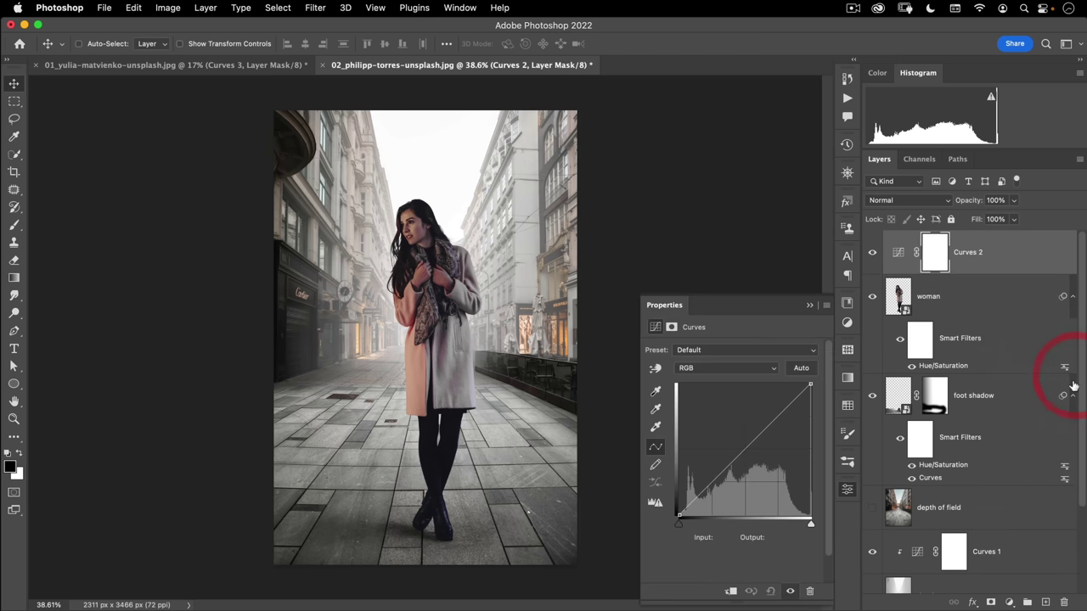
{"action": "left_click", "coordinate": [731, 595]}
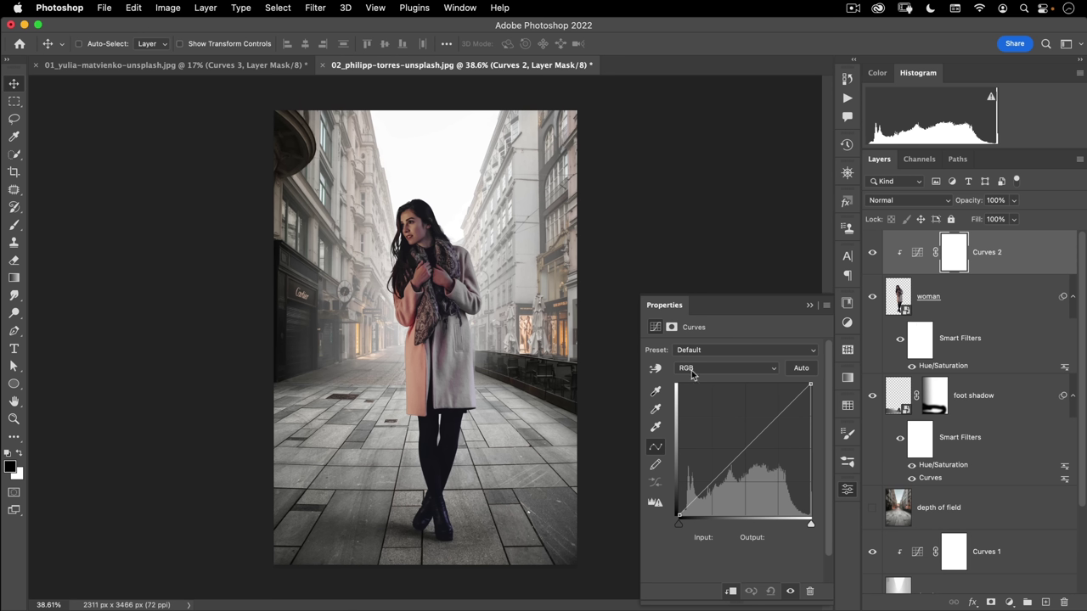
{"action": "left_click_drag", "start_coordinate": [743, 450], "coordinate": [744, 428]}
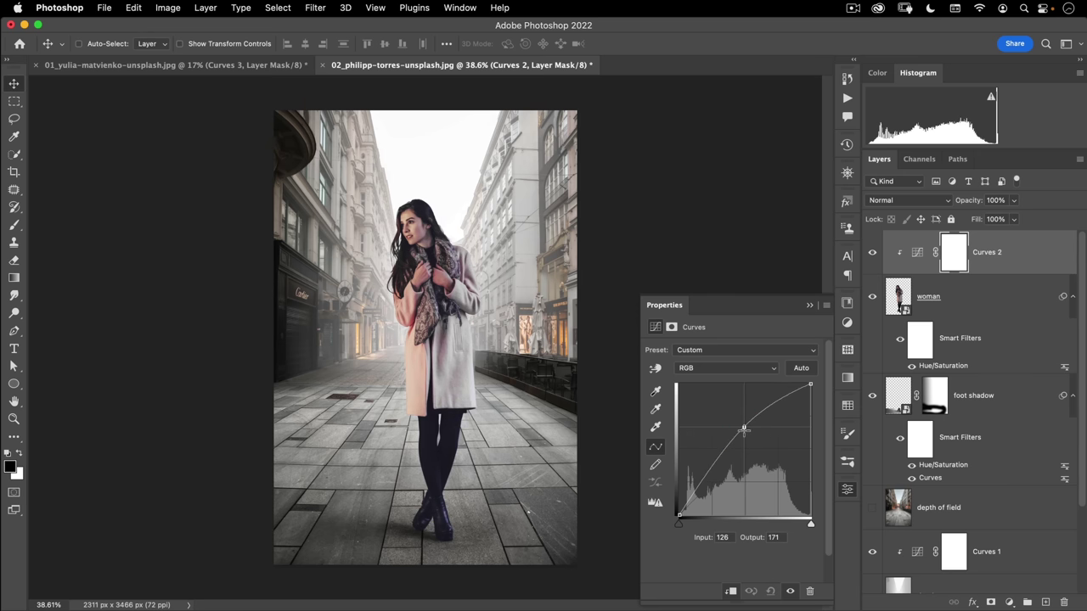
{"action": "left_click", "coordinate": [847, 492]}
- Fade the Curves 2 brightening off the woman's boots and lower legs with a vertical black-to-transparent linear gradient on its mask
{"action": "left_click", "coordinate": [947, 254]}
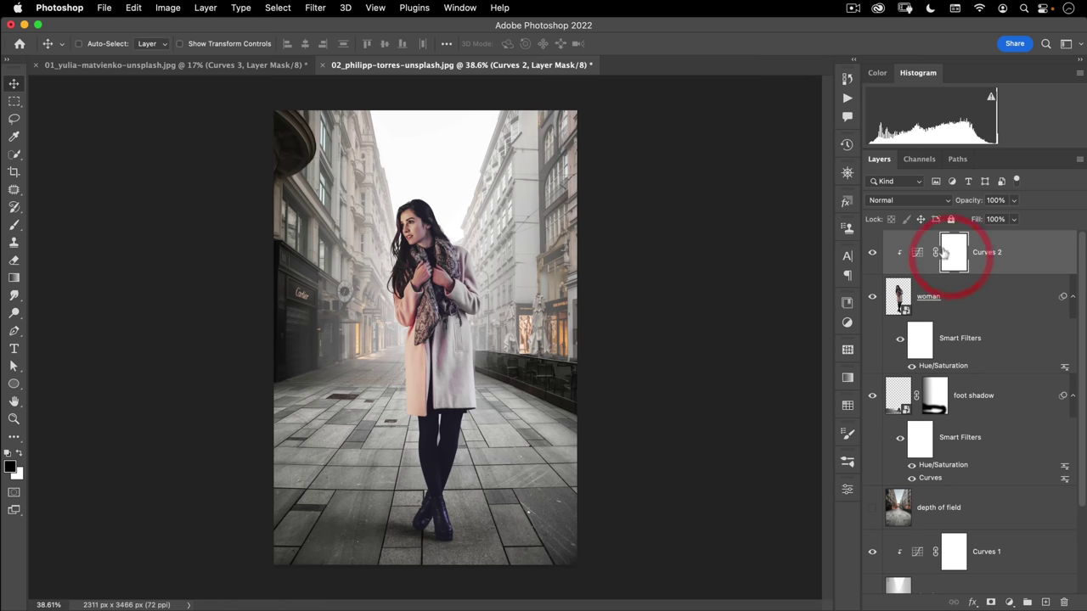
{"action": "left_click", "coordinate": [14, 277]}
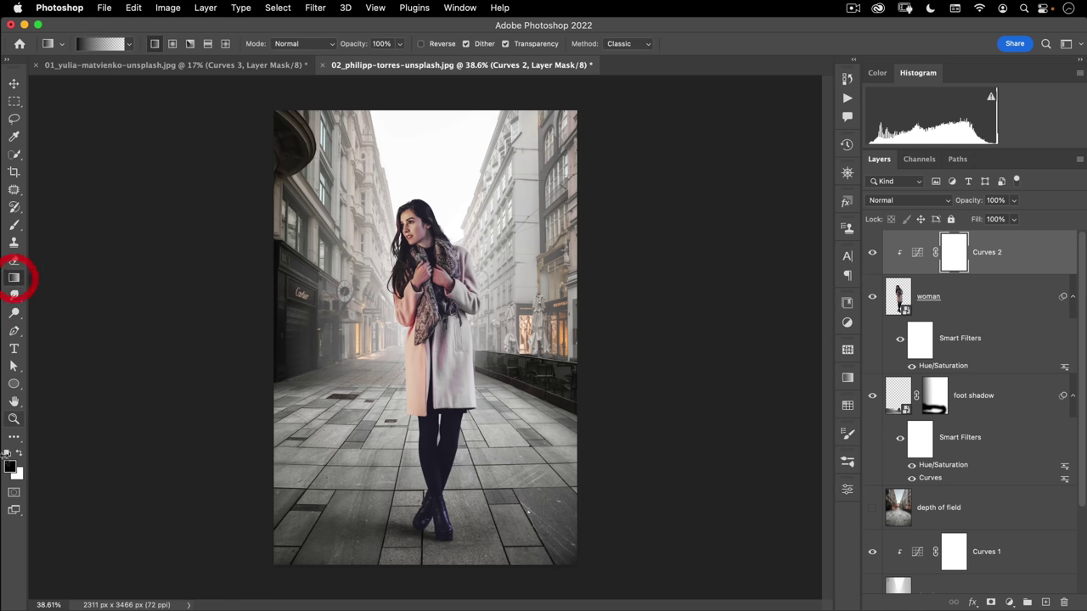
{"action": "key", "text": "super+space"}
{"action": "left_click_drag", "start_coordinate": [470, 538], "coordinate": [582, 470]}
{"action": "left_click_drag", "start_coordinate": [263, 475], "coordinate": [691, 417]}
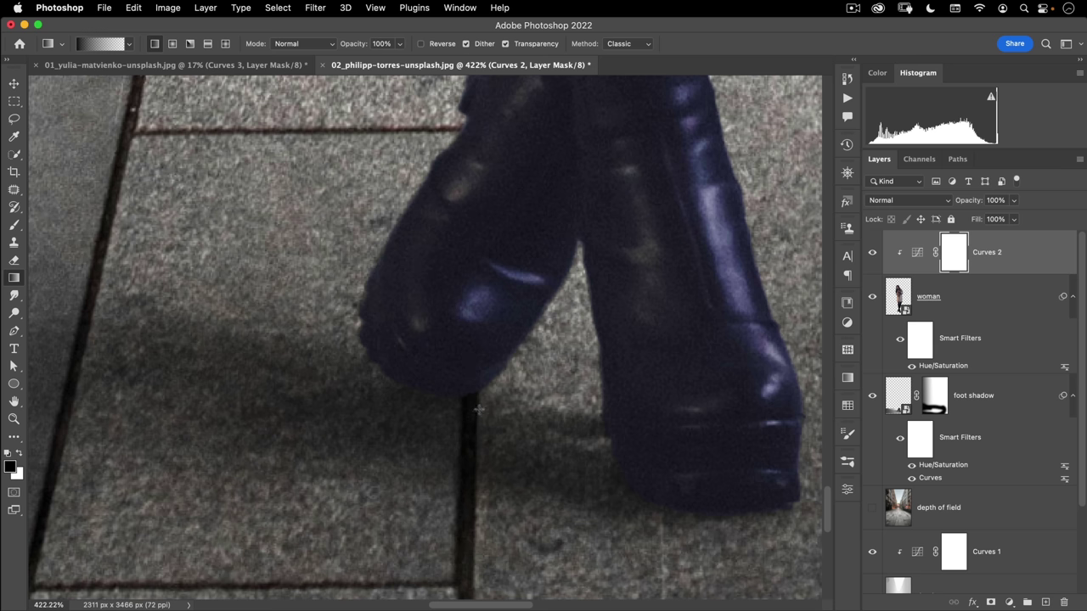
{"action": "key", "text": "super+space"}
{"action": "left_click_drag", "start_coordinate": [460, 370], "coordinate": [359, 376]}
{"action": "left_click_drag", "start_coordinate": [473, 420], "coordinate": [438, 458]}
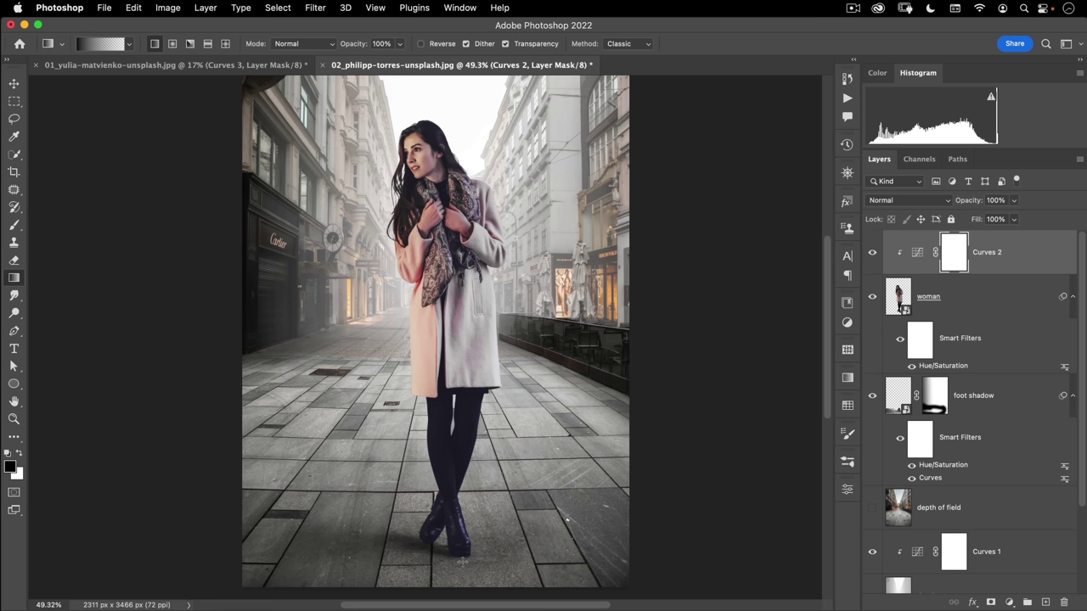
{"action": "left_click_drag", "start_coordinate": [462, 562], "coordinate": [463, 397]}
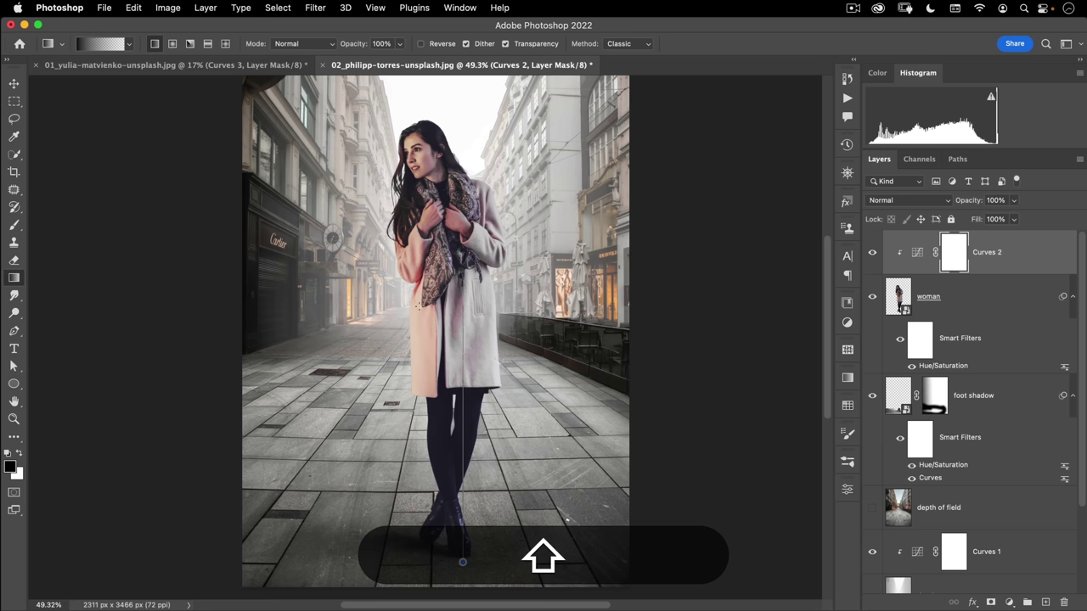
{"action": "left_click_drag", "start_coordinate": [463, 263], "coordinate": [432, 311]}
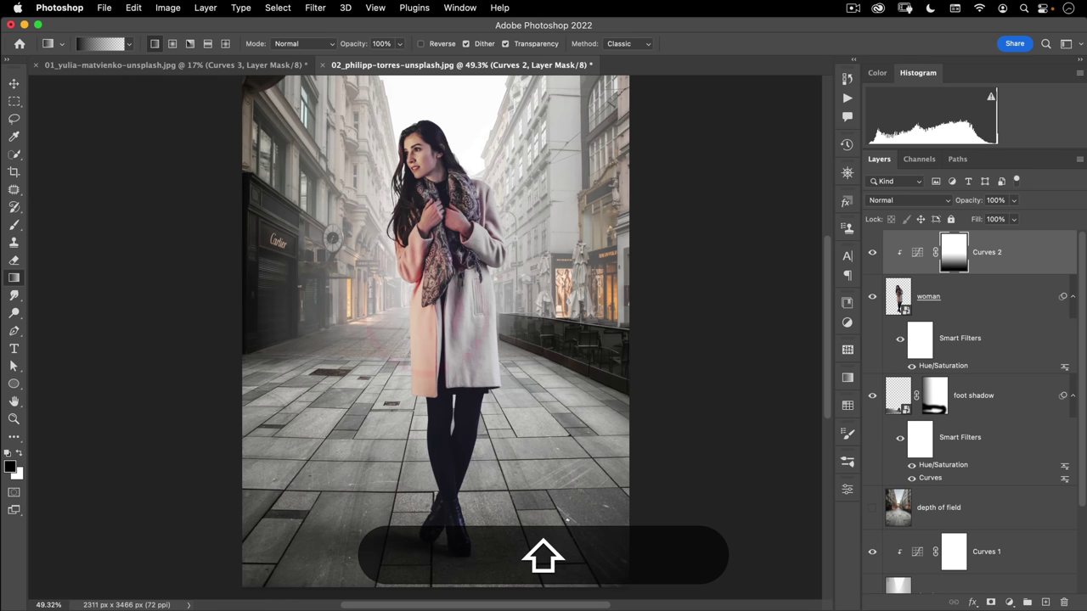
{"action": "left_click", "coordinate": [450, 543], "text": "super"}
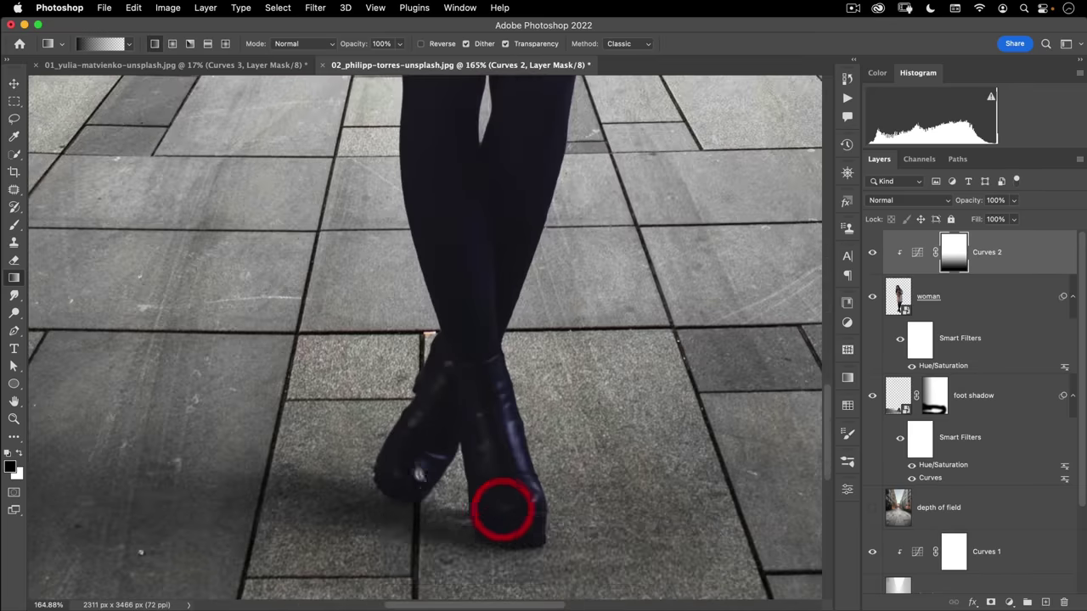
{"action": "key", "text": "super+0"}
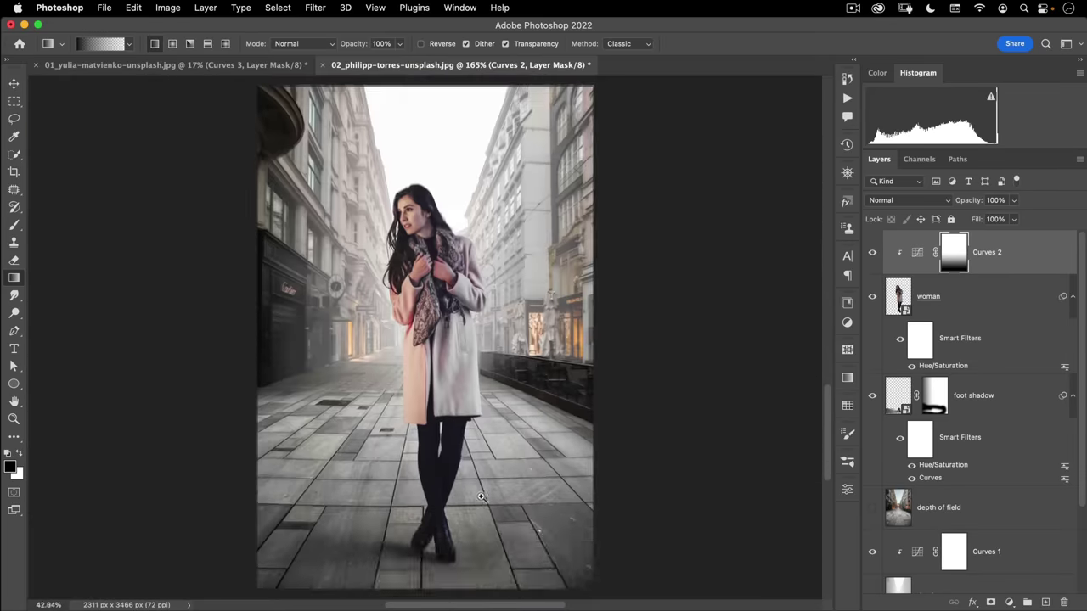
{"action": "left_click_drag", "start_coordinate": [478, 500], "coordinate": [538, 461]}
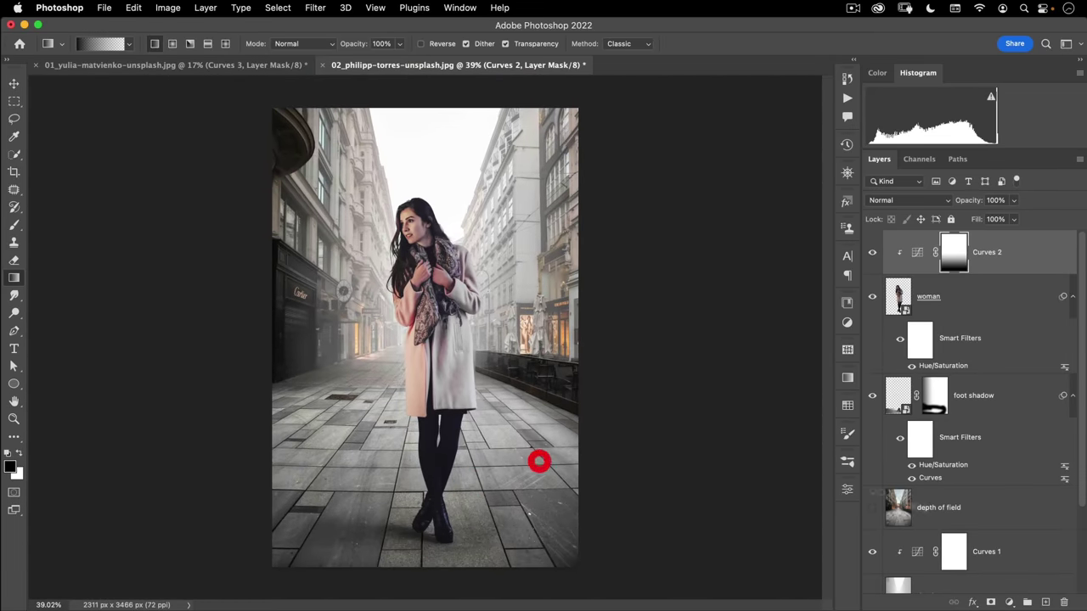
- Group the Curves 1, depth and fog depth layers and name the group "fog"
{"action": "scroll", "coordinate": [948, 541], "scroll_direction": "down", "scroll_amount": 3}
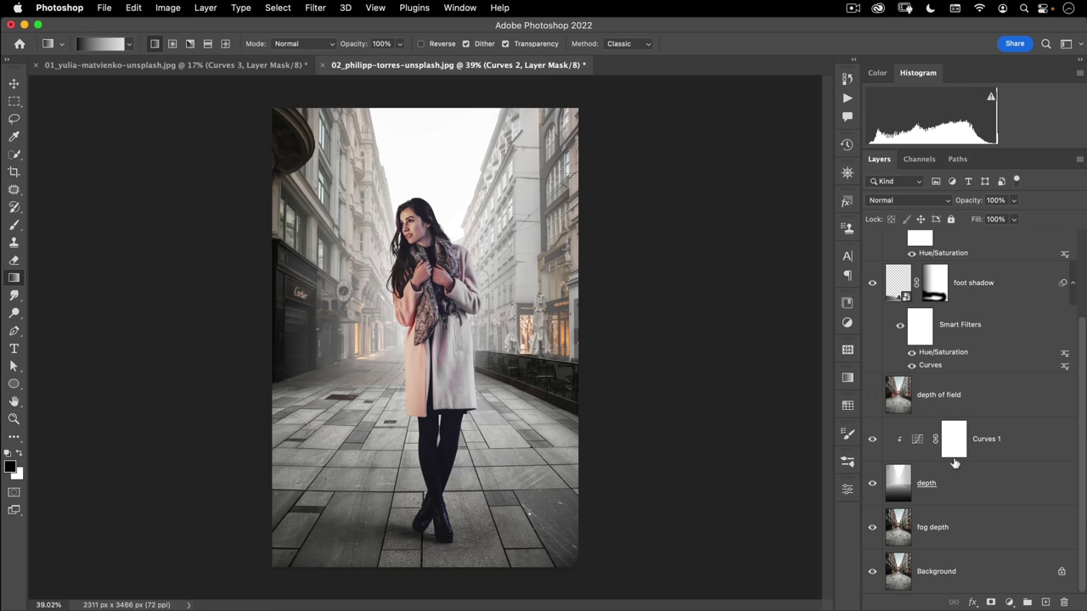
{"action": "scroll", "coordinate": [938, 501], "scroll_direction": "up", "scroll_amount": 1}
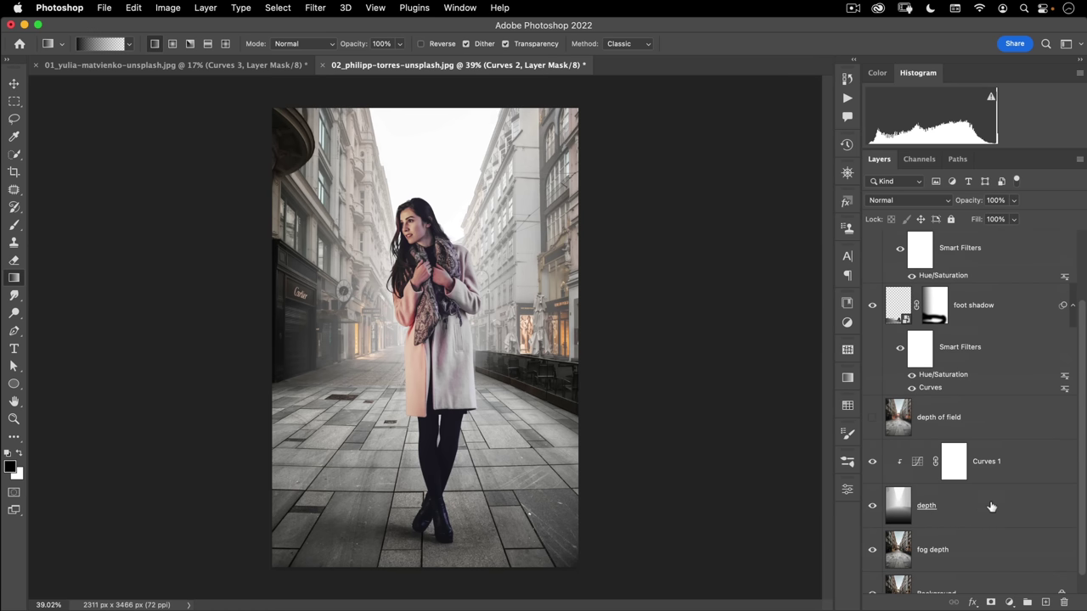
{"action": "left_click", "coordinate": [988, 501]}
{"action": "left_click", "coordinate": [1007, 461]}
{"action": "left_click", "coordinate": [981, 548], "text": "shift"}
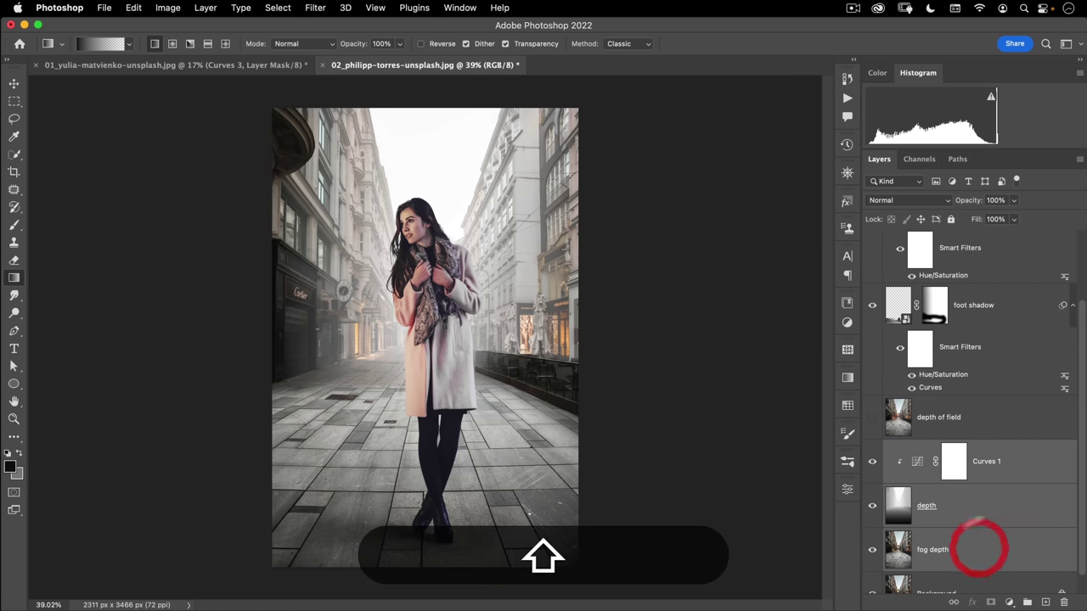
{"action": "key", "text": "super+g"}
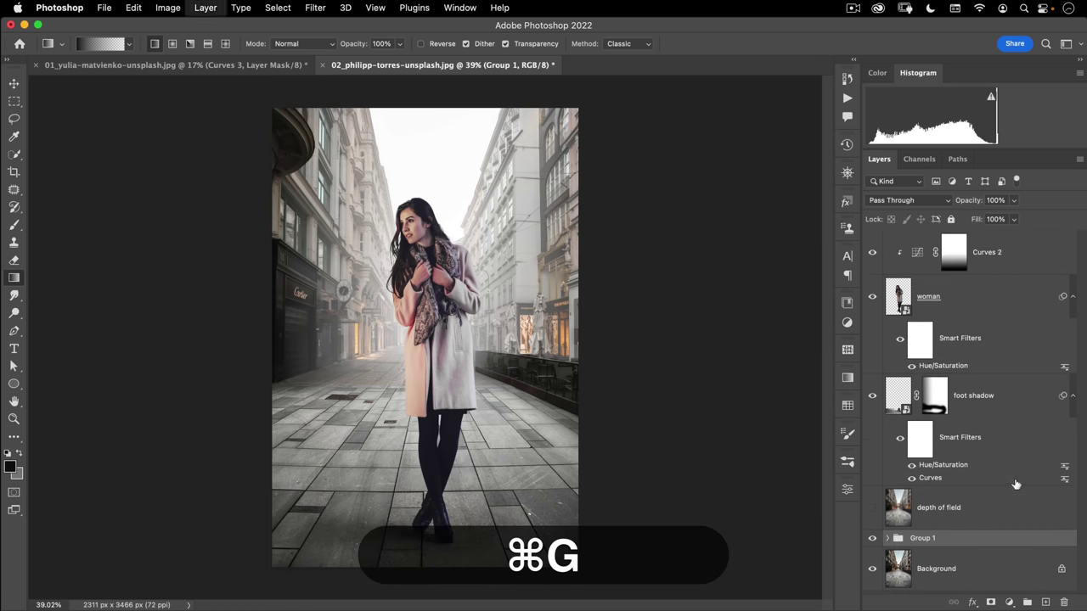
{"action": "double_click", "coordinate": [924, 538]}
{"action": "type", "text": "fog"}
{"action": "key", "text": "Return"}
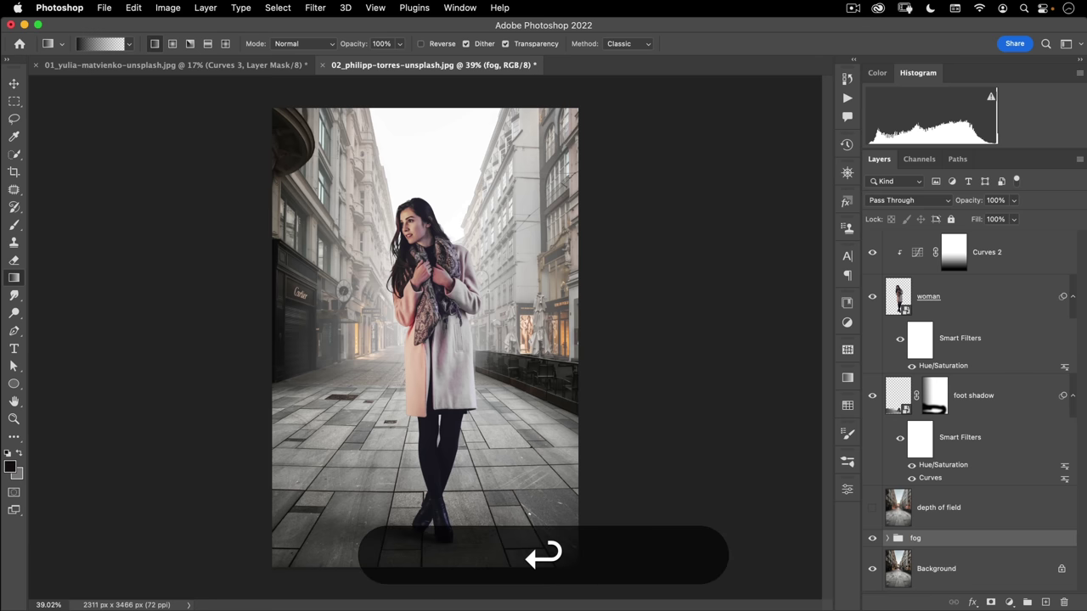
- Compare the street with and without the fog by toggling the fog group's visibility
{"action": "left_click", "coordinate": [870, 540]}
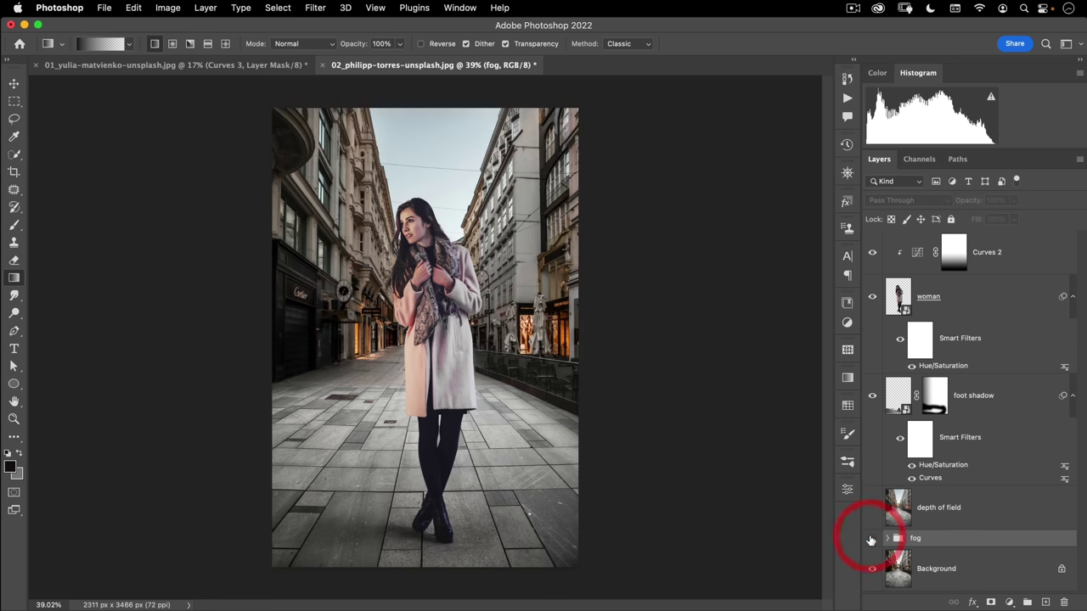
{"action": "left_click", "coordinate": [871, 540]}
{"action": "left_click", "coordinate": [870, 540]}
{"action": "left_click", "coordinate": [871, 540]}
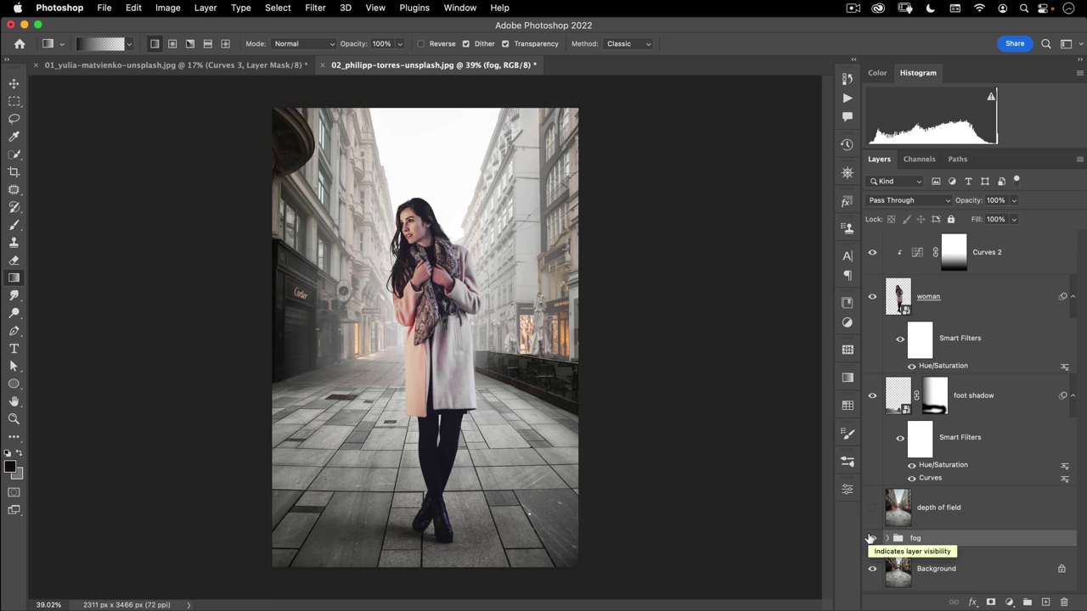
{"action": "left_click", "coordinate": [870, 538]}
{"action": "left_click", "coordinate": [871, 538]}
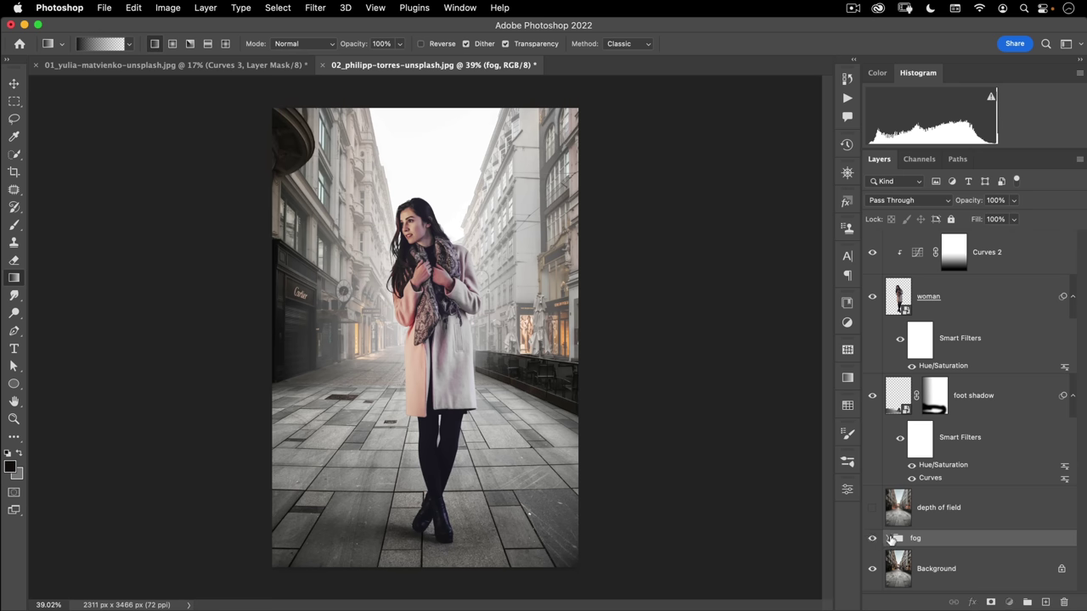
- Expand the fog group and select the depth layer inside it
{"action": "left_click", "coordinate": [889, 538]}
{"action": "left_click", "coordinate": [318, 8]}
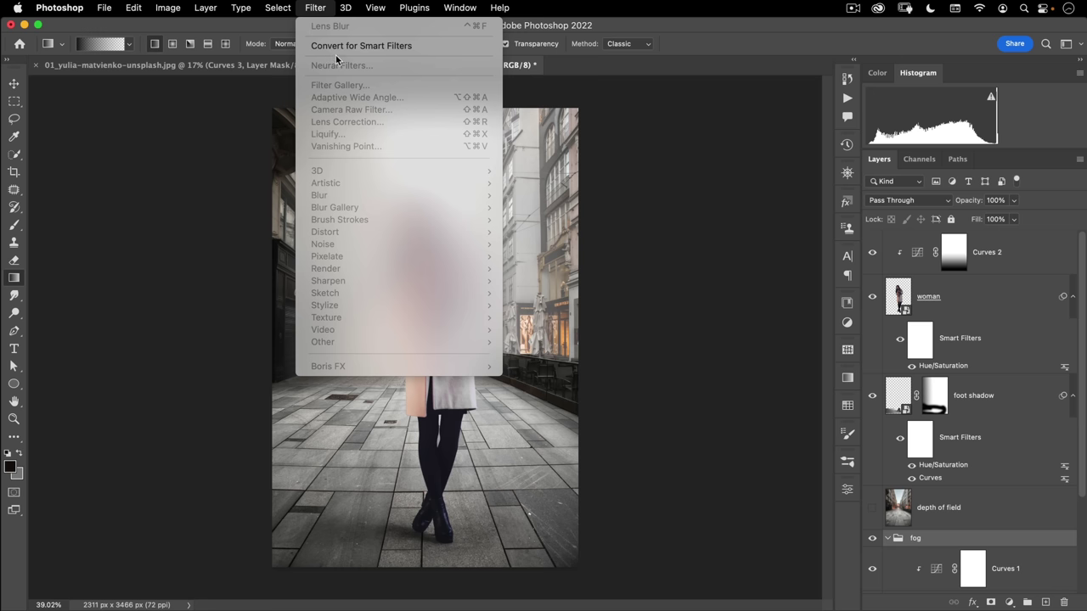
{"action": "left_click", "coordinate": [697, 148]}
{"action": "scroll", "coordinate": [963, 475], "scroll_direction": "down", "scroll_amount": 5}
{"action": "left_click", "coordinate": [958, 497]}
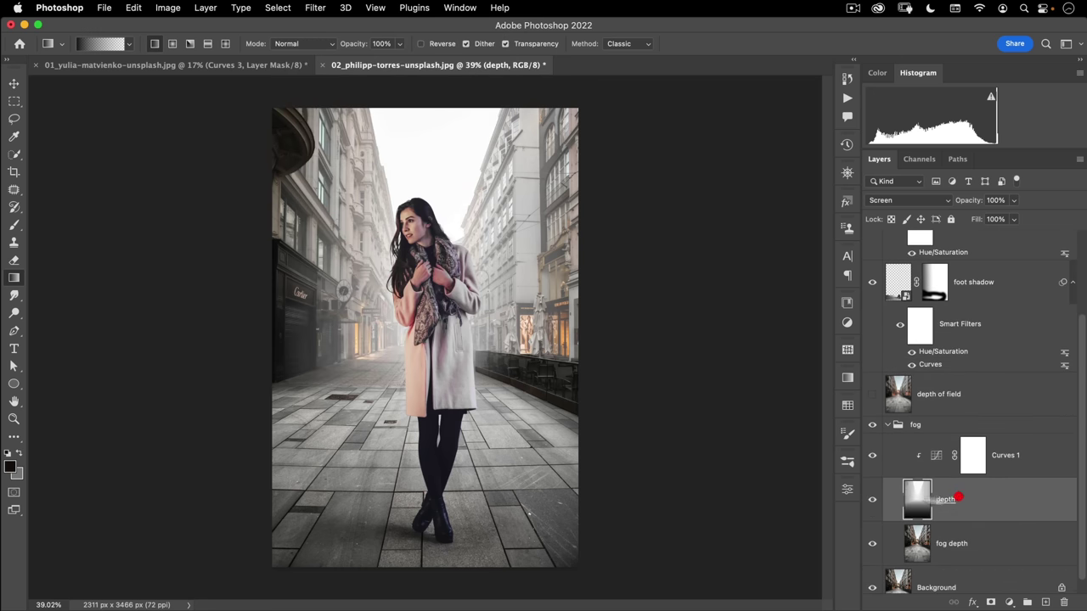